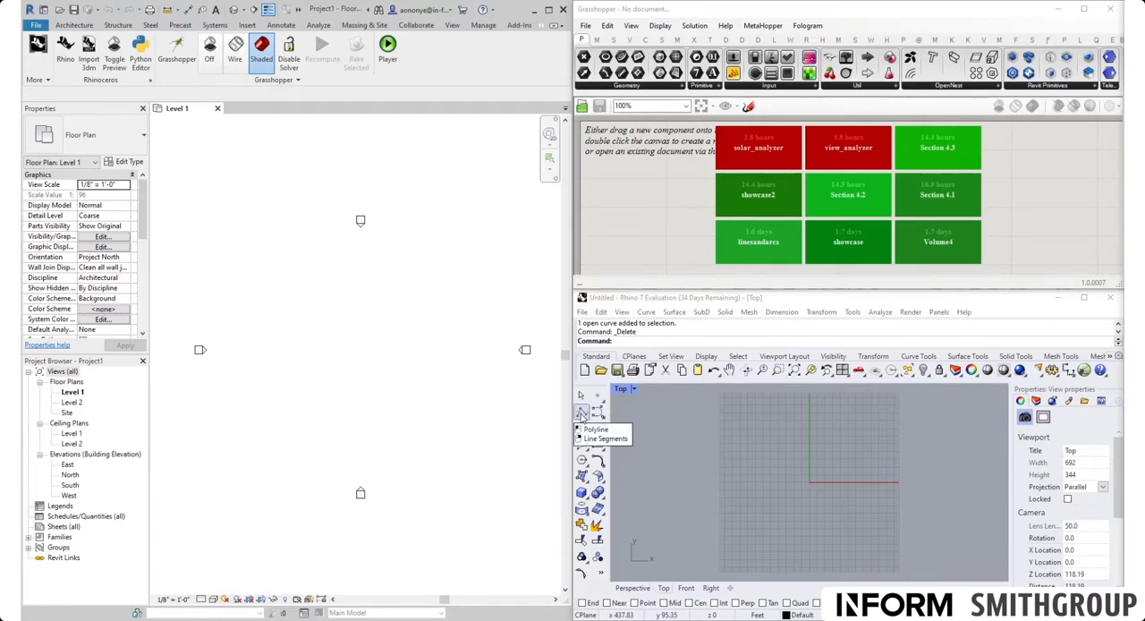
Step: Draw a single-segment polyline in Rhino's Top view from 0,0 along the positive X axis
left_click(582, 412)
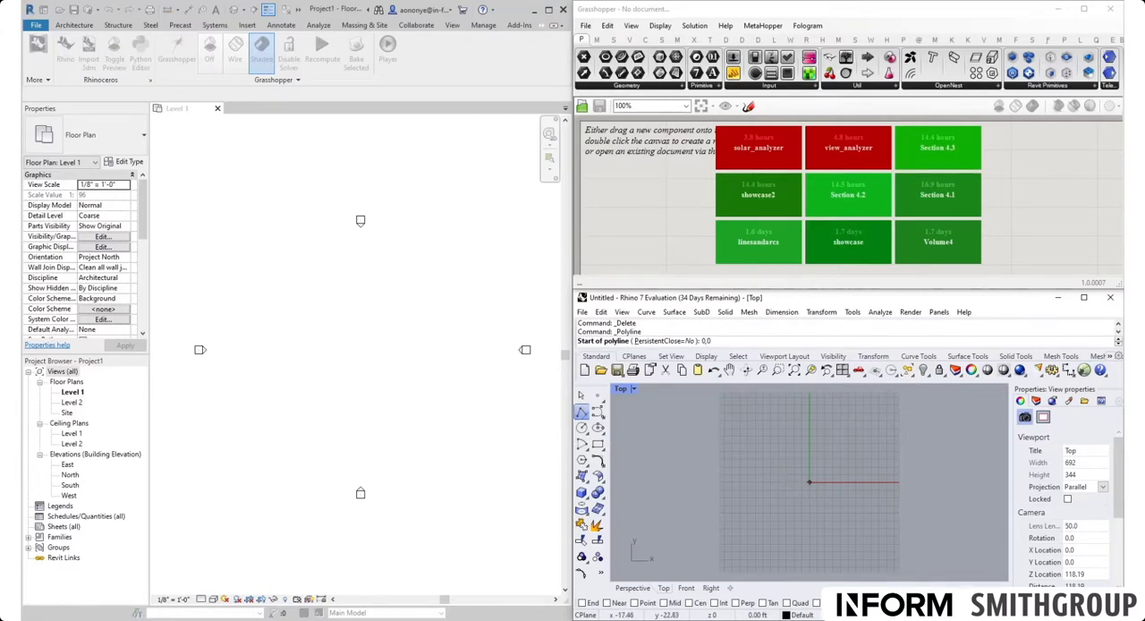
key("Return")
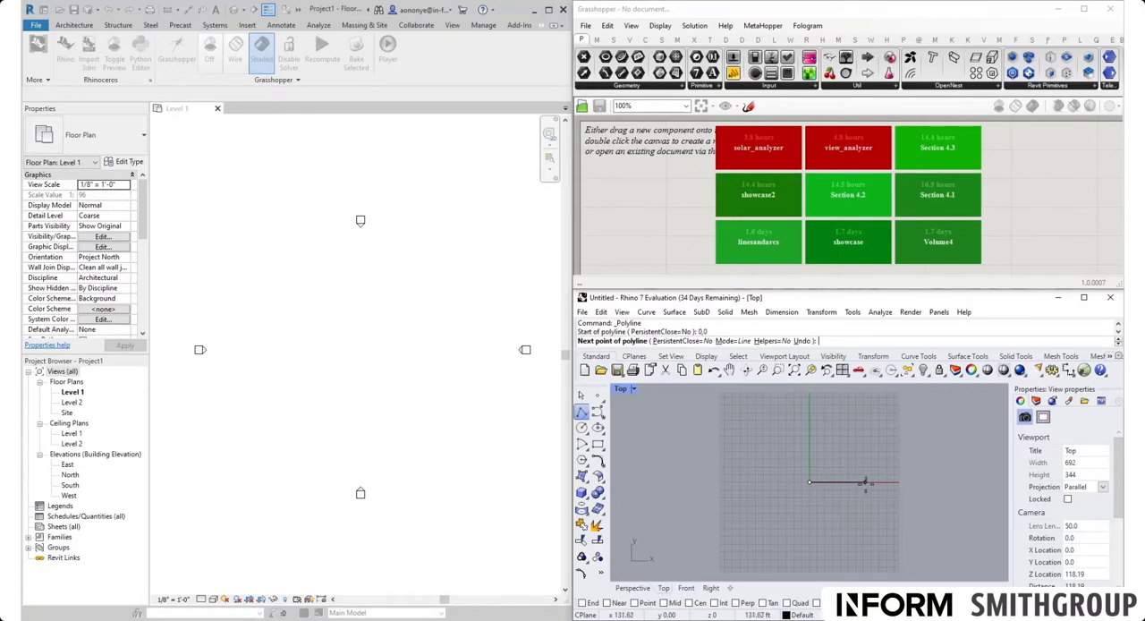
left_click(875, 483)
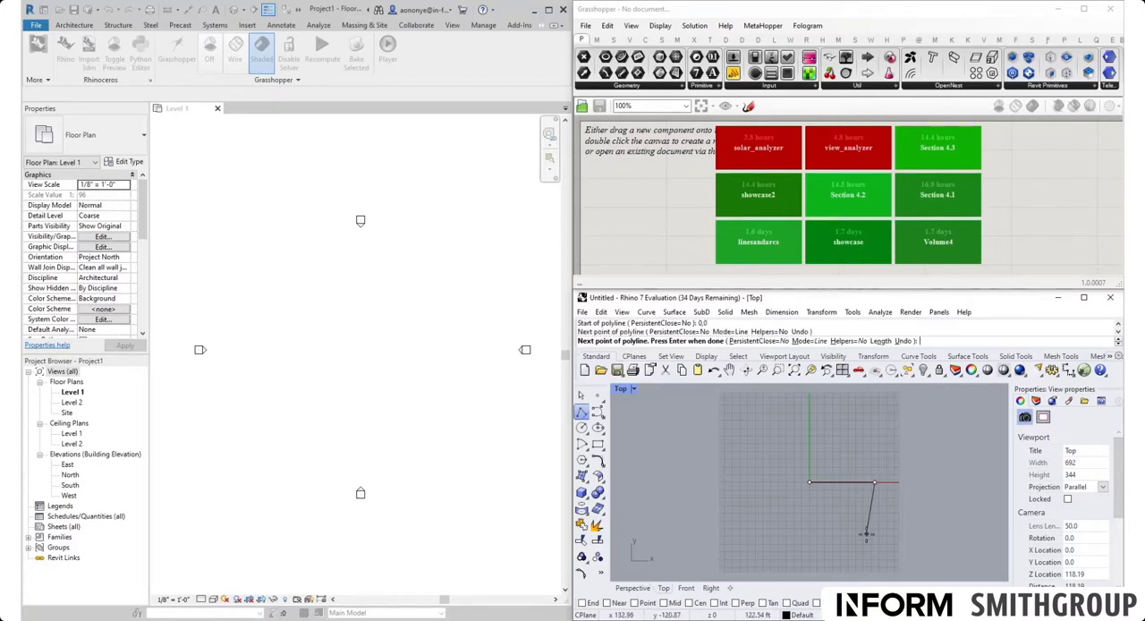
key("Return")
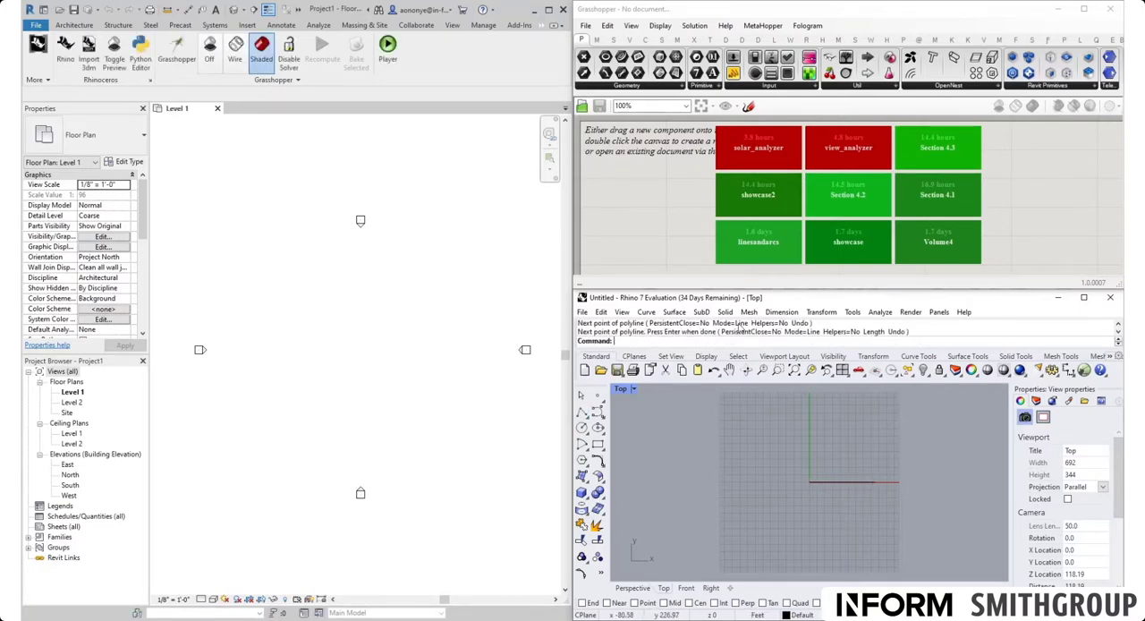
Step: Switch to Grasshopper and place a Curve parameter on the empty canvas
double_click(665, 236)
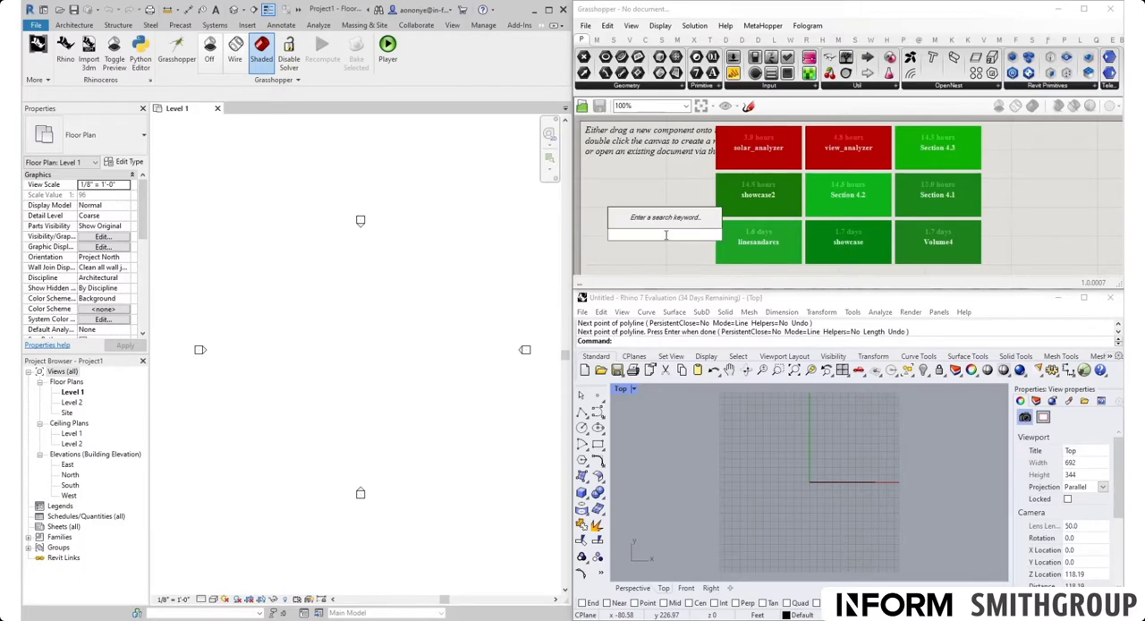
type("curve")
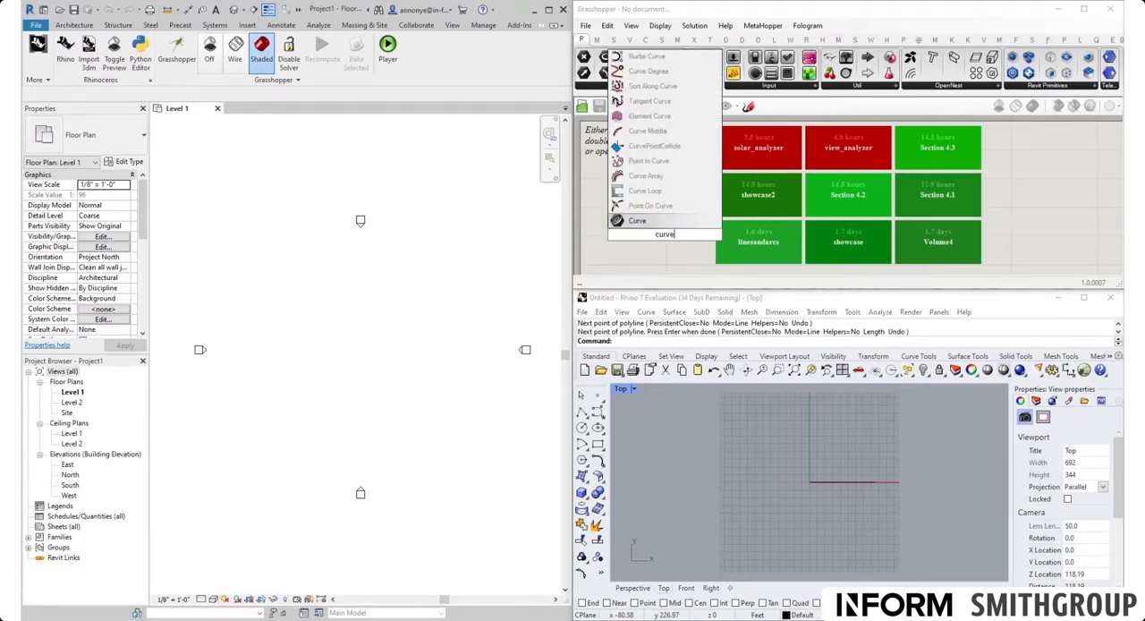
left_click(666, 221)
left_click_drag(664, 235, 696, 217)
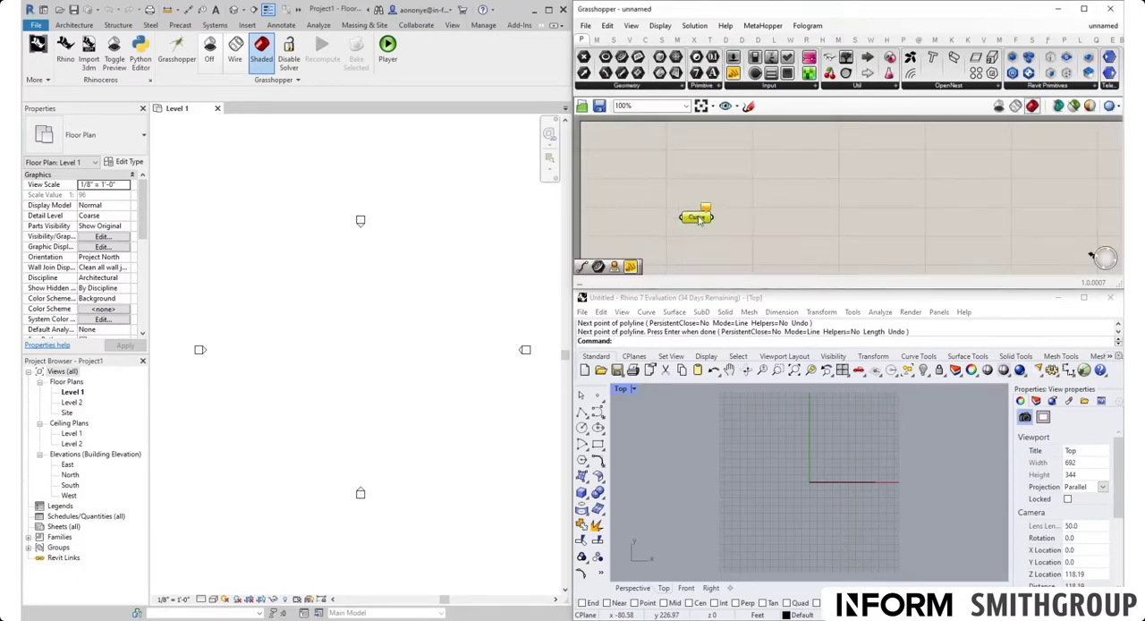
Step: Switch to Revit and turn on the Rhino model preview in the Level 1 floor plan
left_click(455, 413)
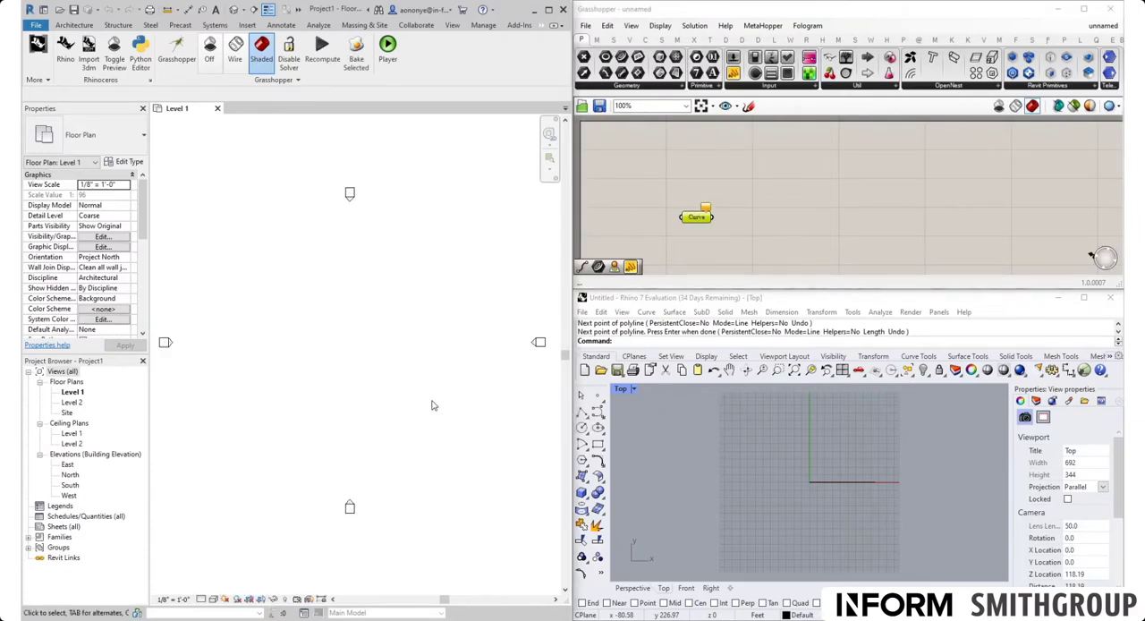
scroll(395, 370, "up", 1)
left_click(116, 67)
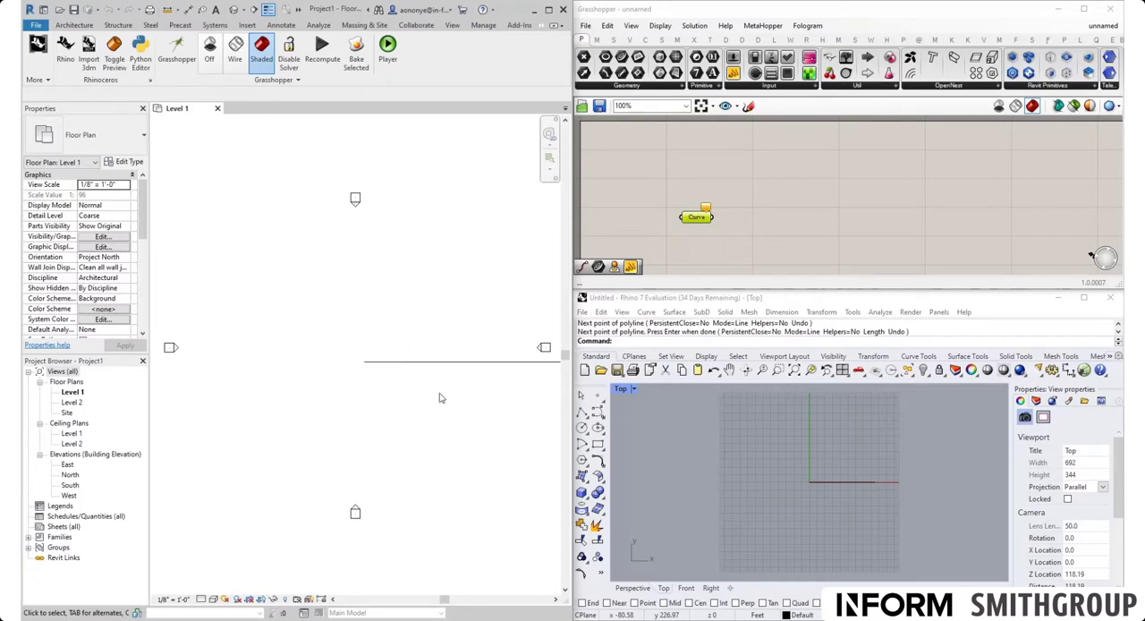
Step: Try moving the Rhino line up along Y, undo the move, and turn off the Rhino preview in Revit
left_click(854, 483)
left_click_drag(845, 443, 842, 419)
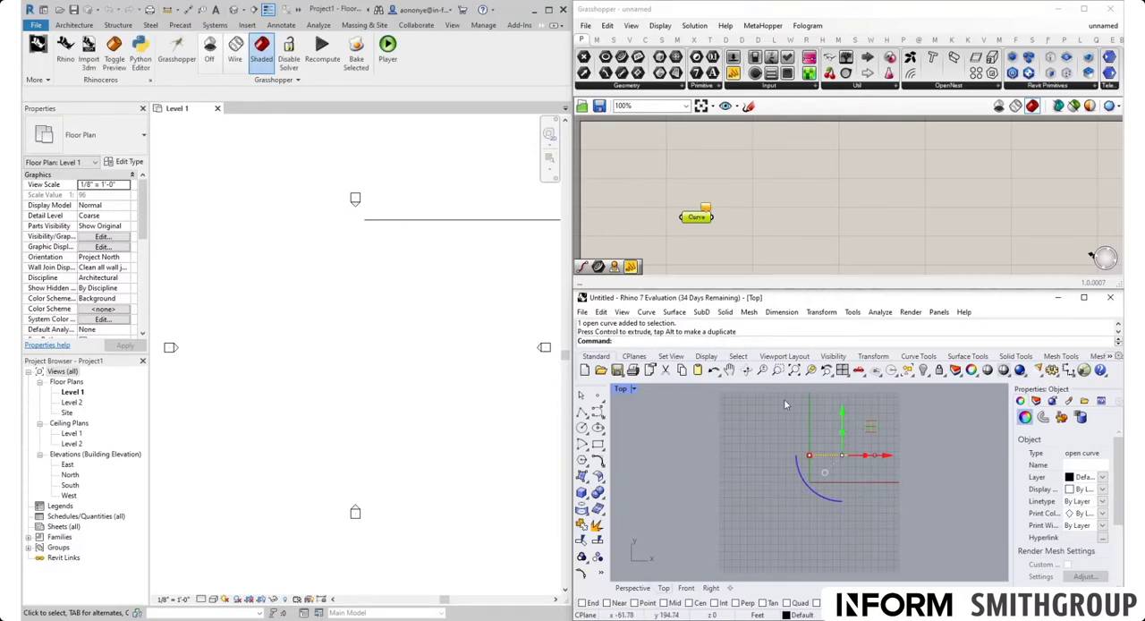
key("ctrl+z")
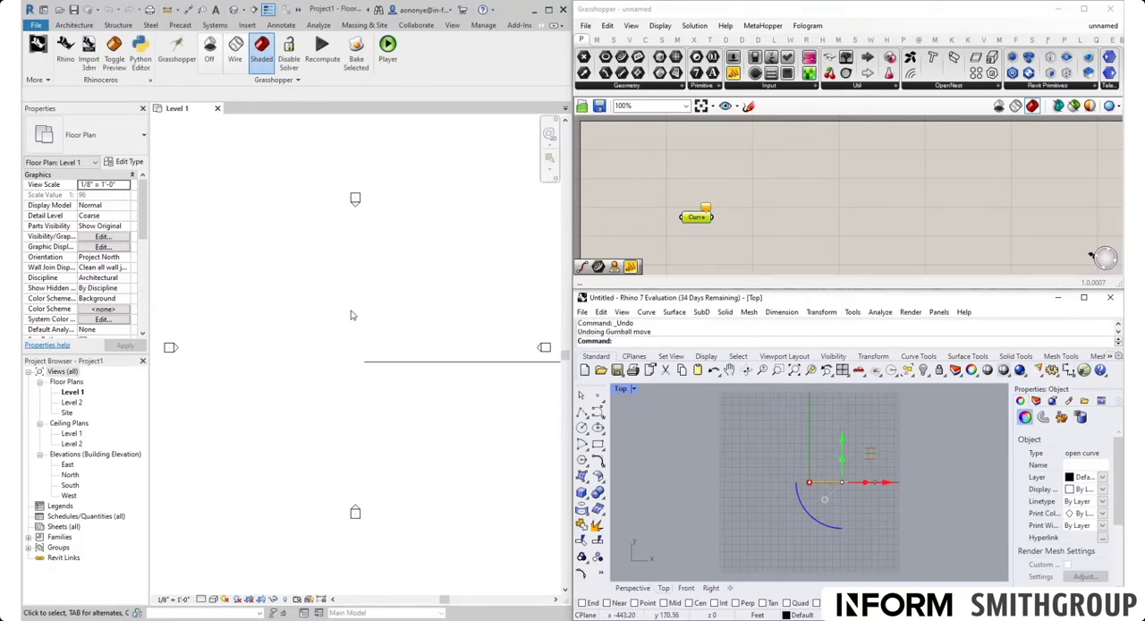
left_click(114, 61)
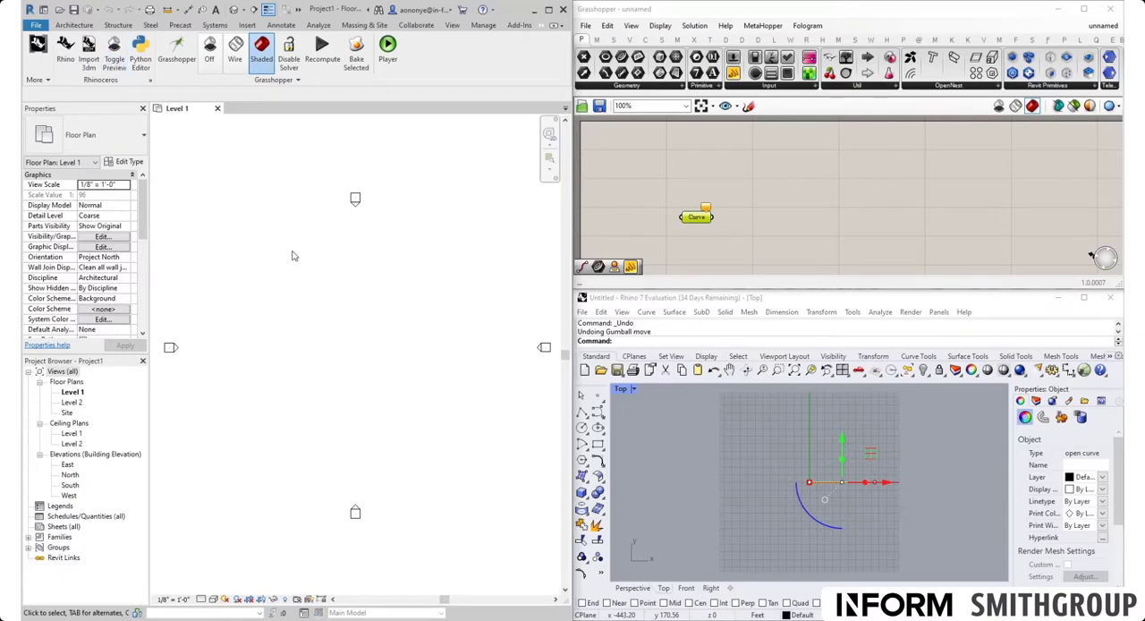
Step: Set the drawn Rhino line as the Grasshopper Curve parameter's single curve and reposition the parameter on the canvas
left_click(756, 255)
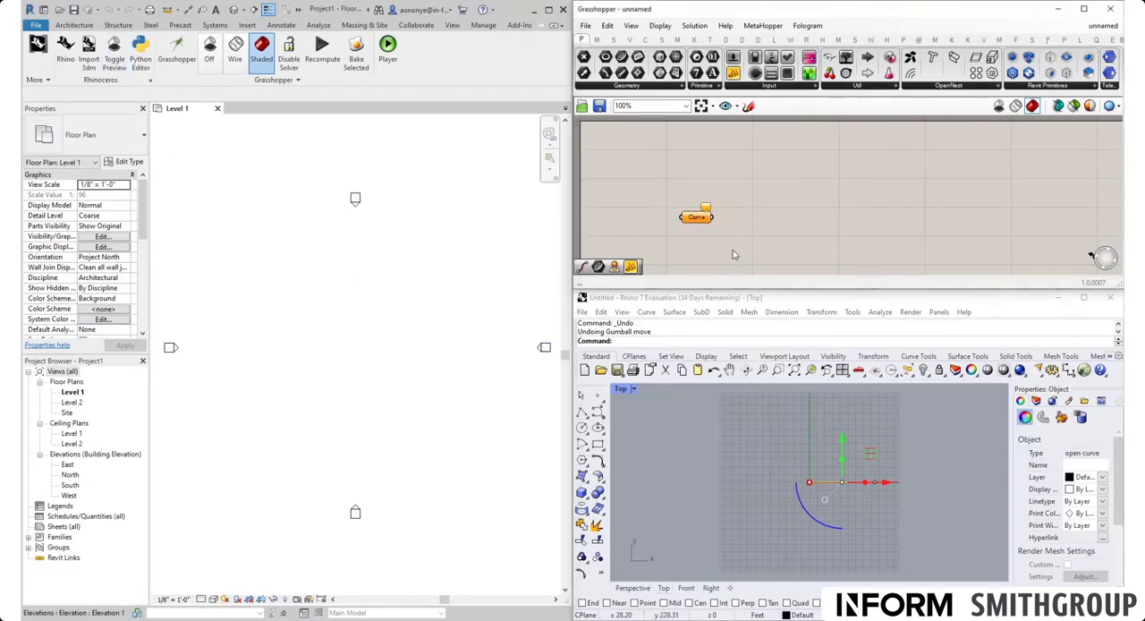
double_click(732, 236)
right_click(699, 219)
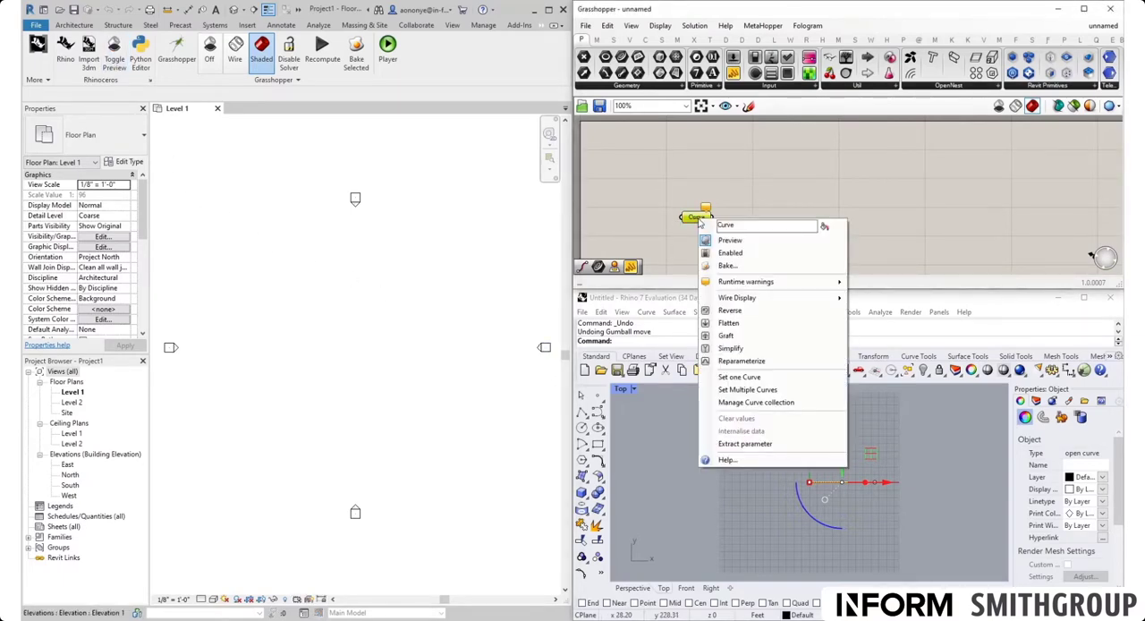
left_click(763, 379)
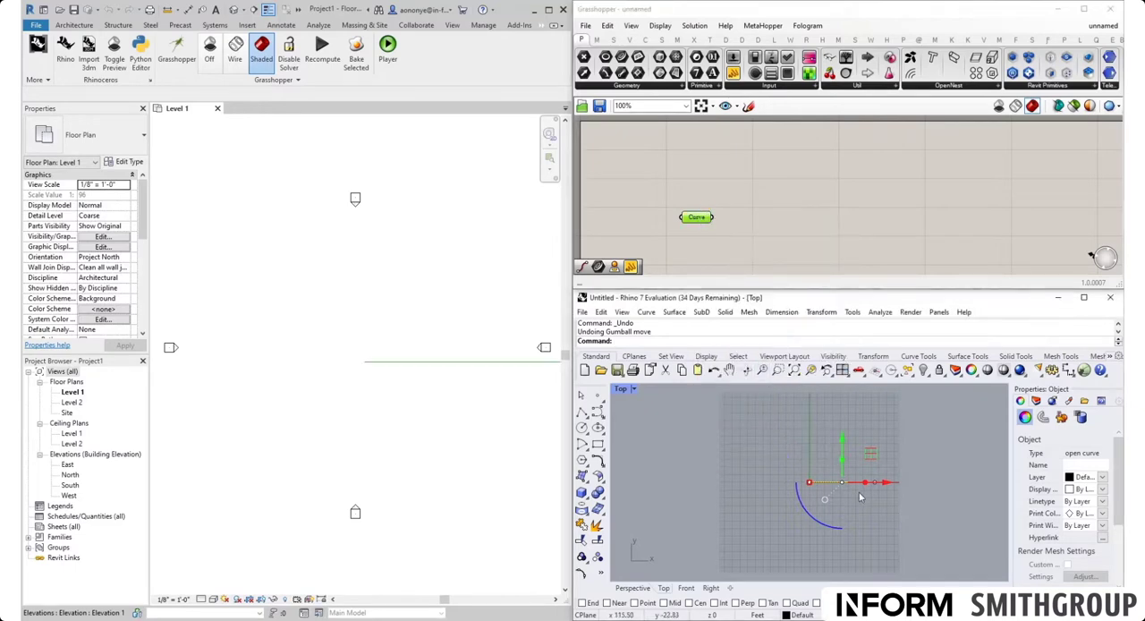
left_click(747, 232)
left_click_drag(703, 224, 696, 195)
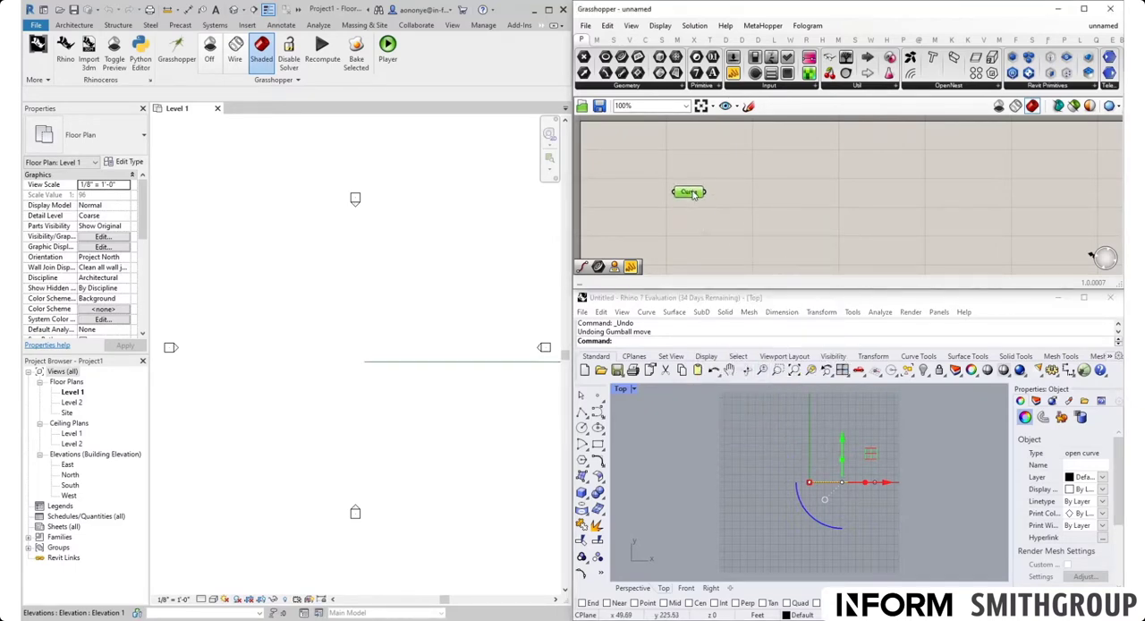
left_click(709, 217)
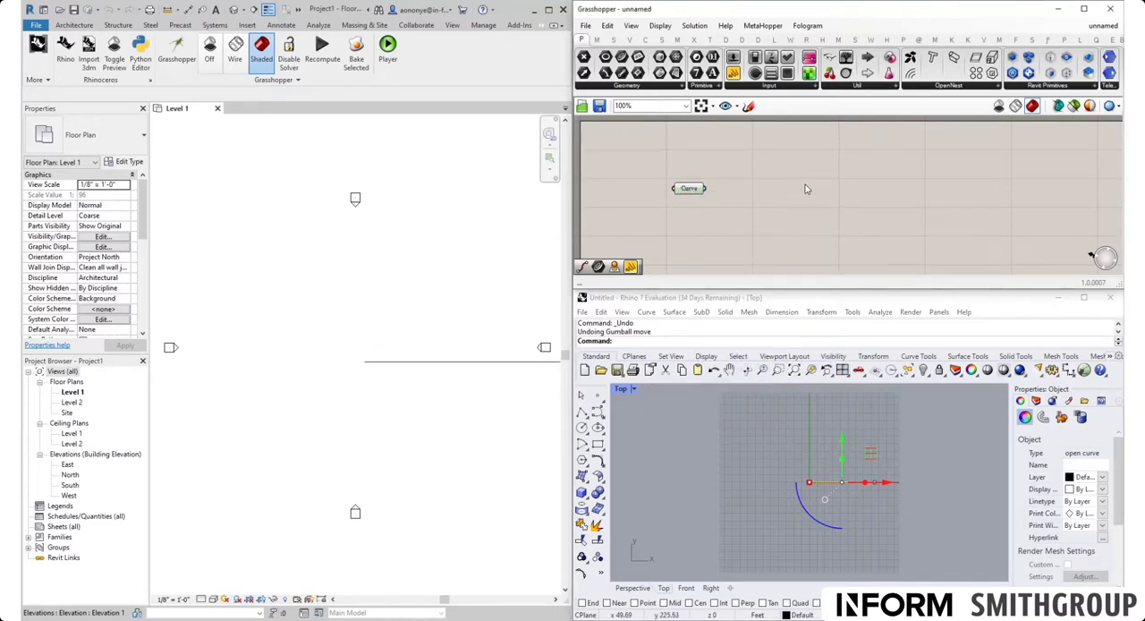
Step: Place an Add Wall (Curve) Revit component to the right of the Curve parameter
left_click(807, 40)
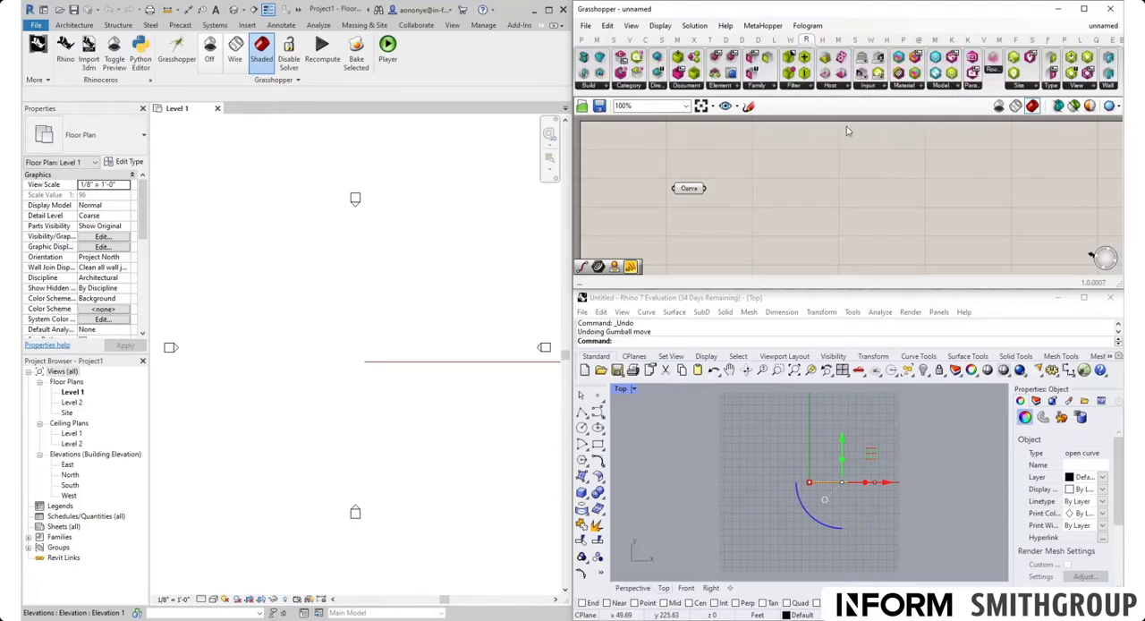
left_click(1109, 86)
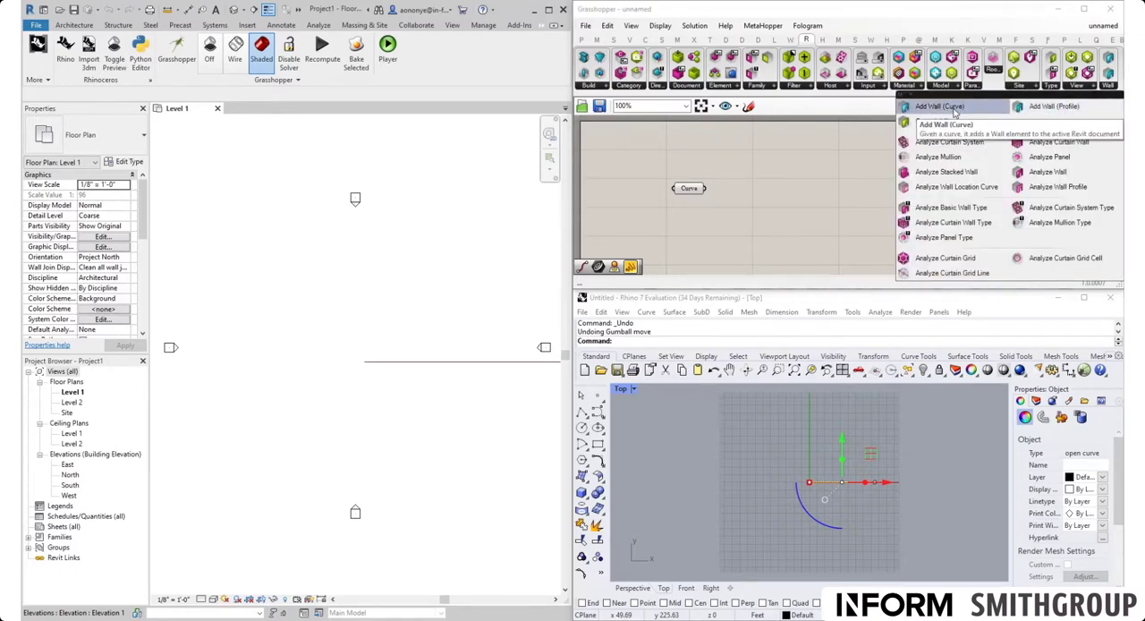
left_click_drag(954, 109, 885, 224)
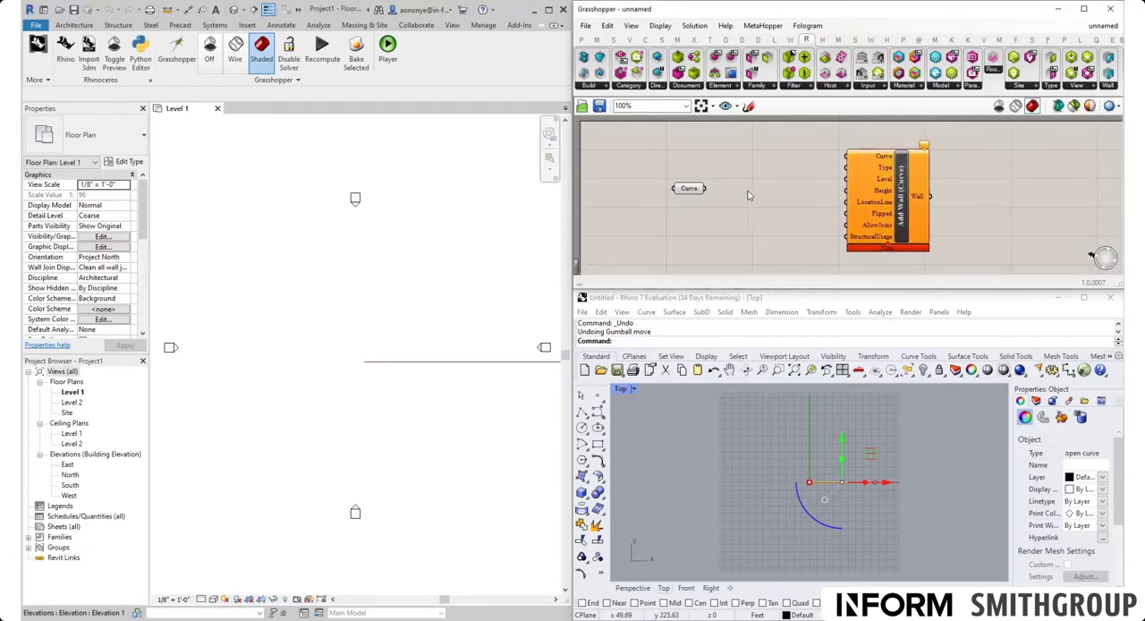
Step: Connect the Curve parameter to the Curve input of Add Wall (Curve) and move the parameter next to that input
left_click_drag(707, 192, 746, 177)
left_click_drag(744, 171, 846, 157)
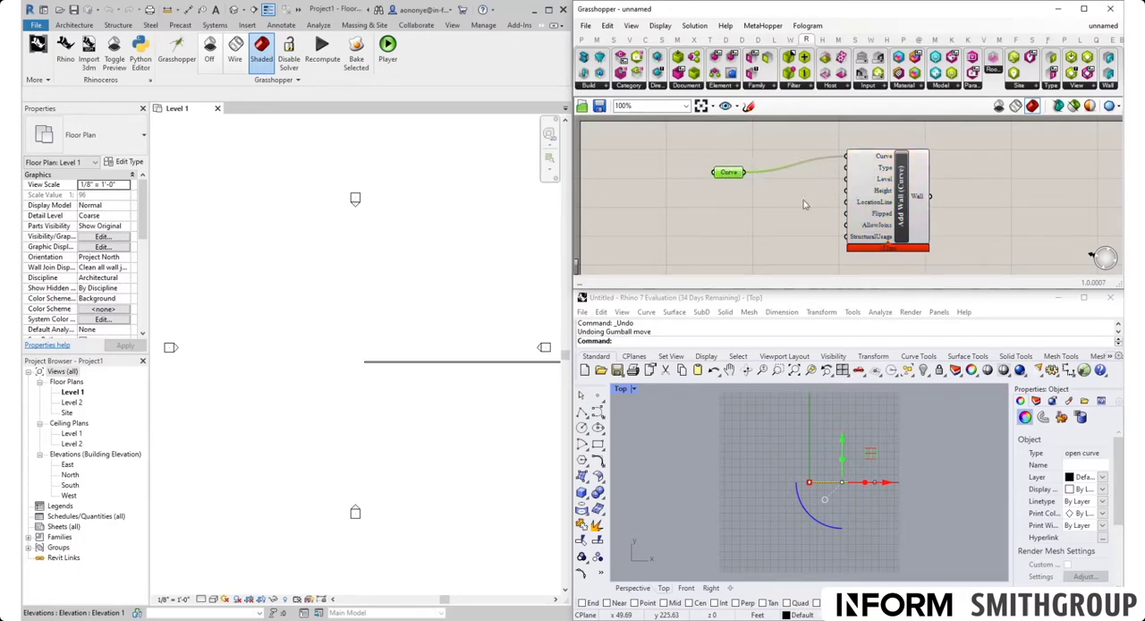
left_click_drag(730, 174, 804, 158)
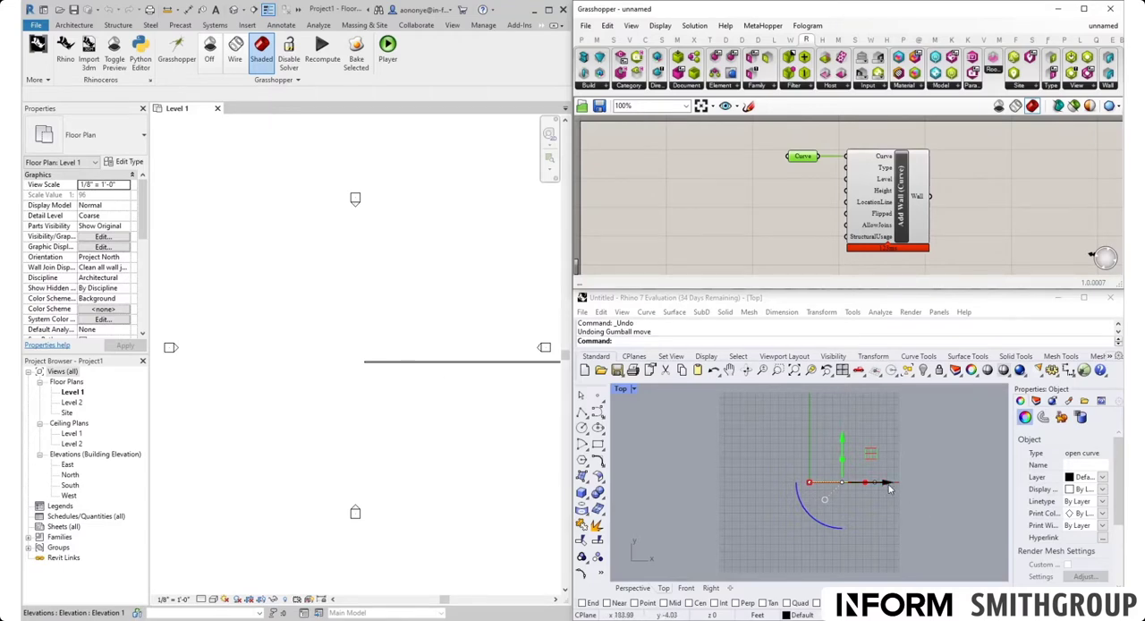
Step: Move the Rhino line in the negative X direction so it spans both sides of the origin, and keep it selected
left_click_drag(888, 485, 854, 488)
left_click(856, 518)
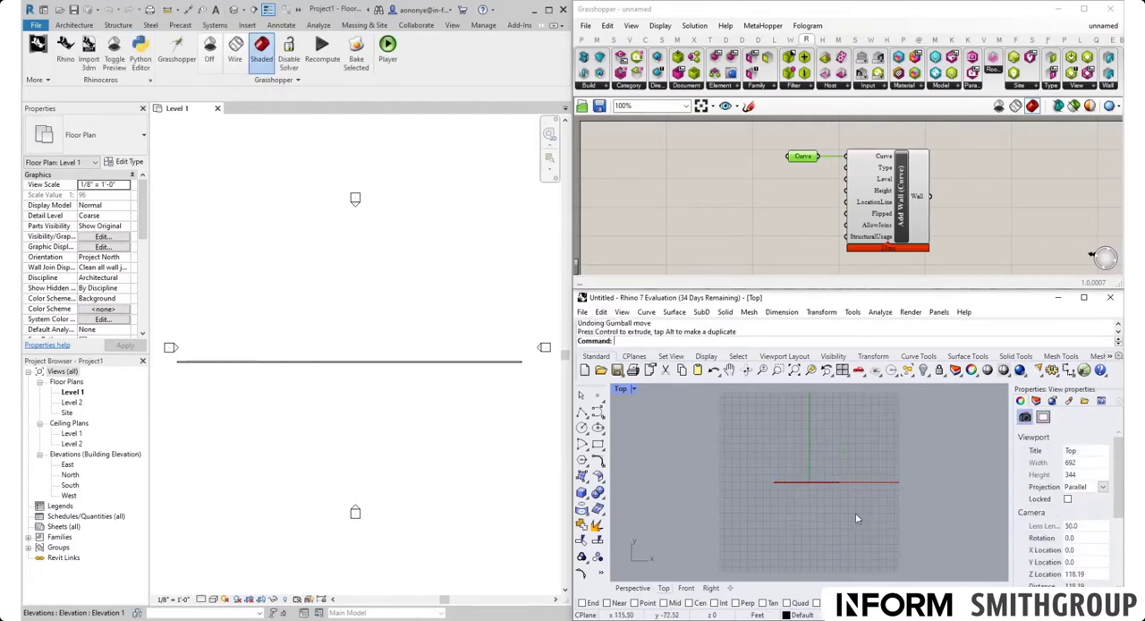
left_click(835, 484)
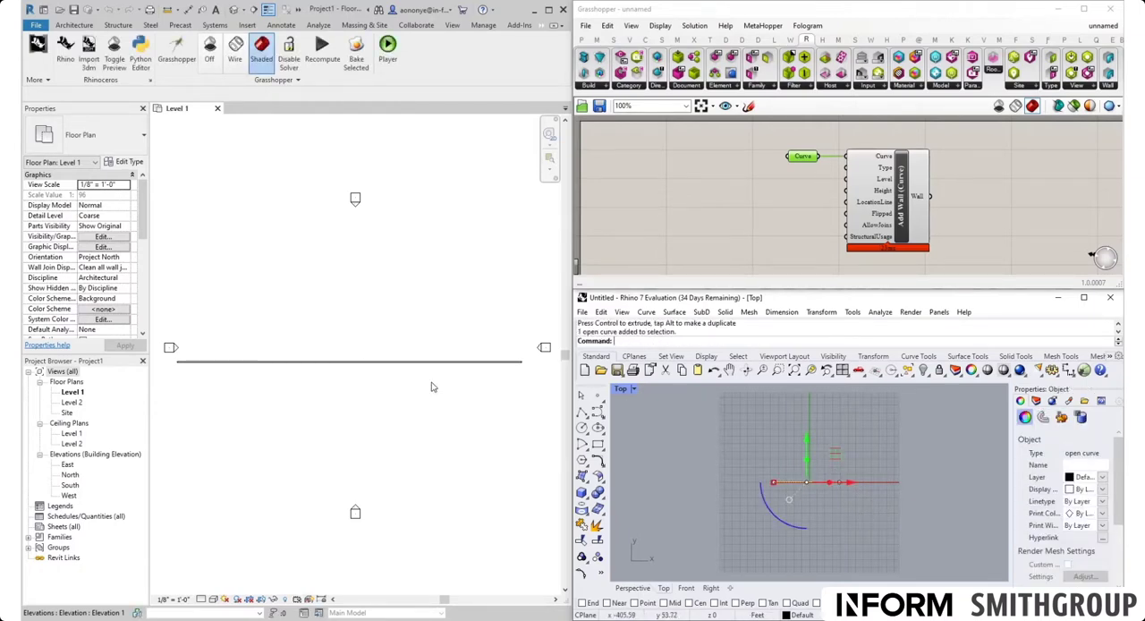
Step: Open Revit's default 3D view and inspect the generated wall up close
left_click(428, 351)
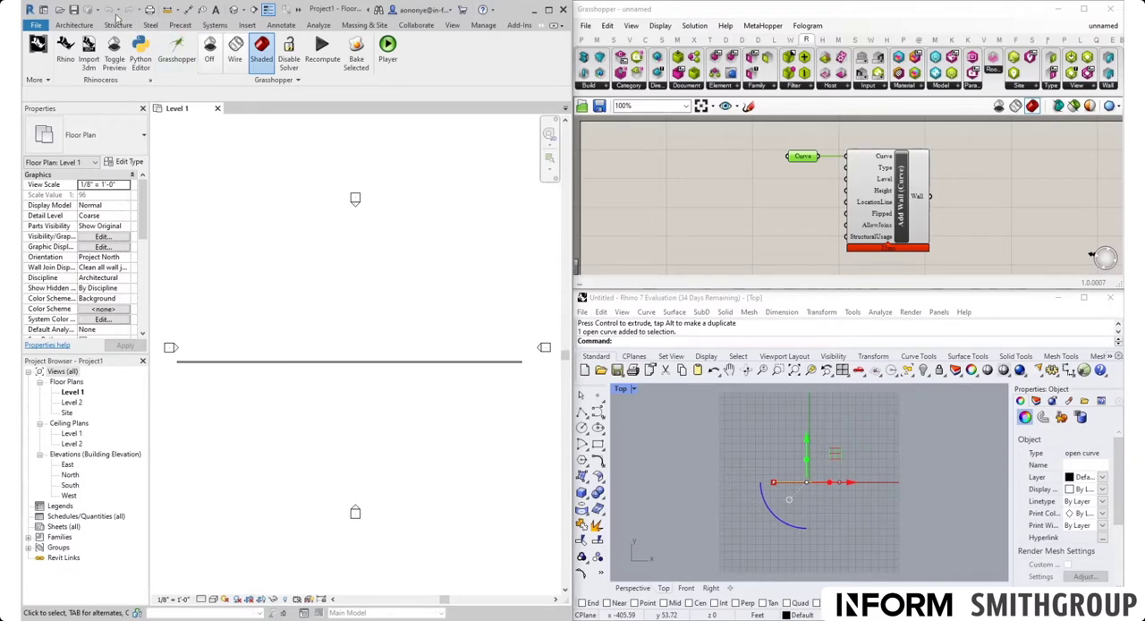
left_click(232, 10)
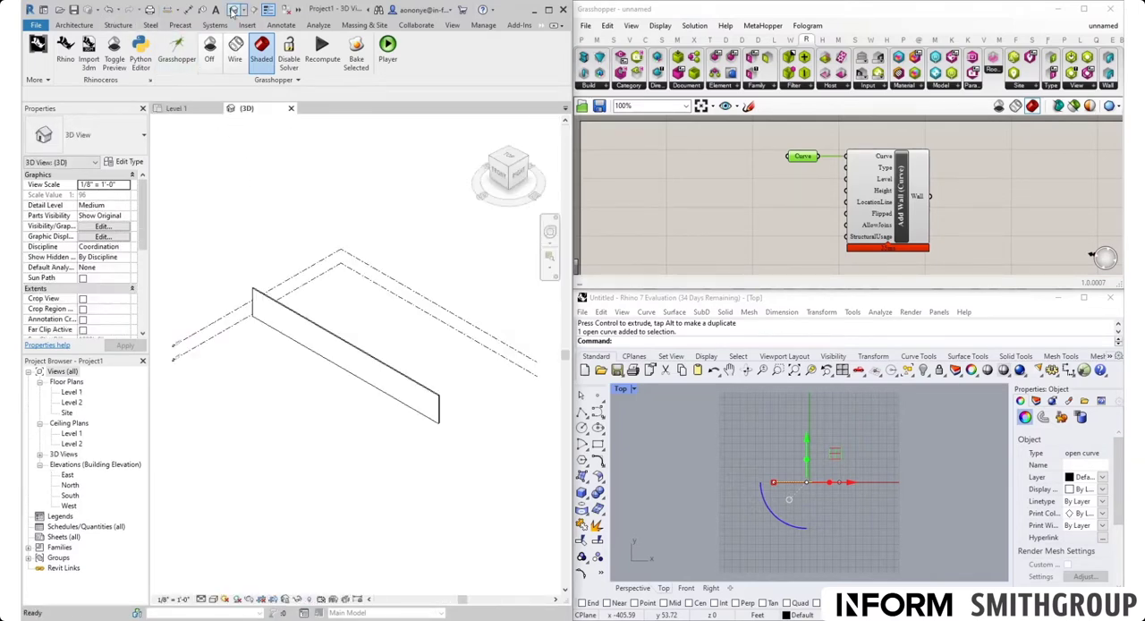
scroll(307, 370, "up", 4)
scroll(284, 289, "up", 2)
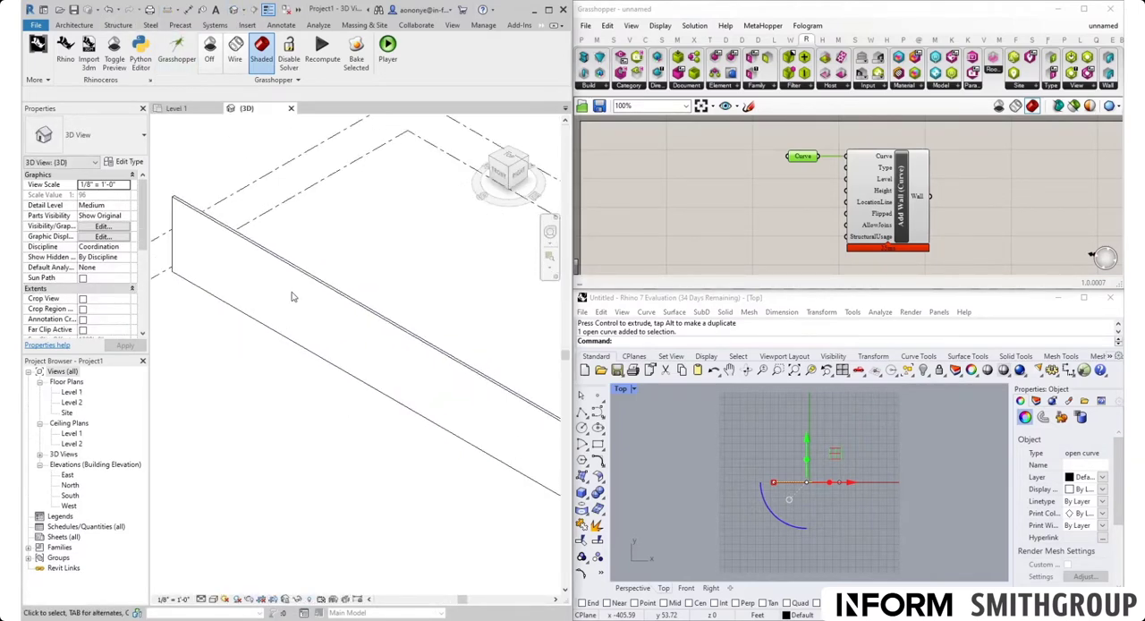
Step: Shorten the Rhino line by moving its negative-X end point toward the origin, and inspect the wall in Revit's 3D view
left_click(787, 504)
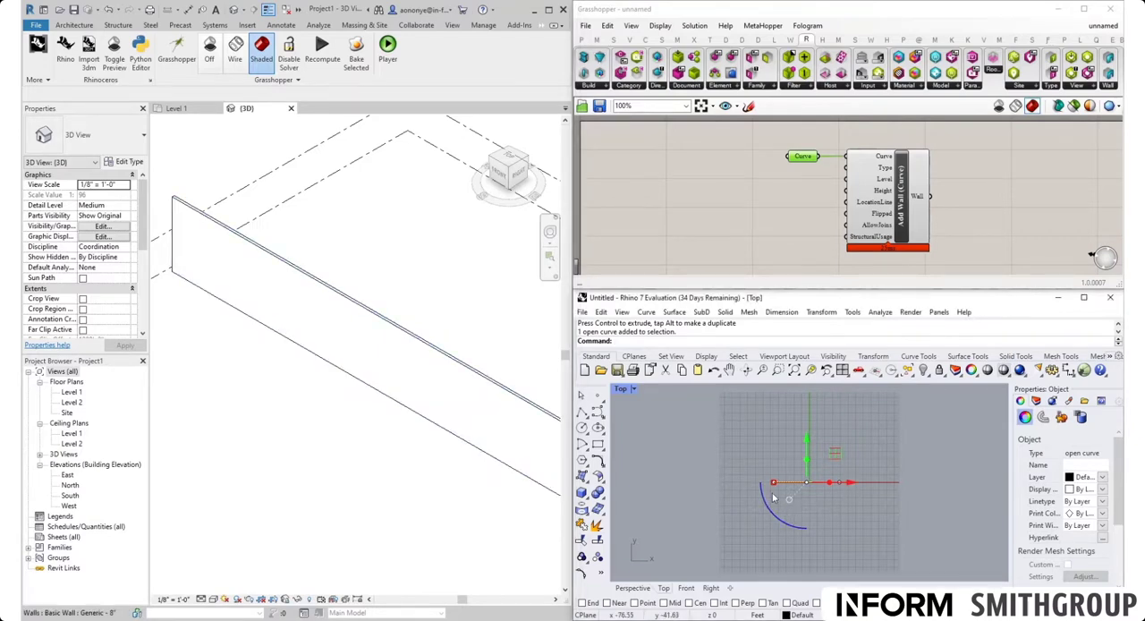
left_click_drag(750, 445, 833, 484)
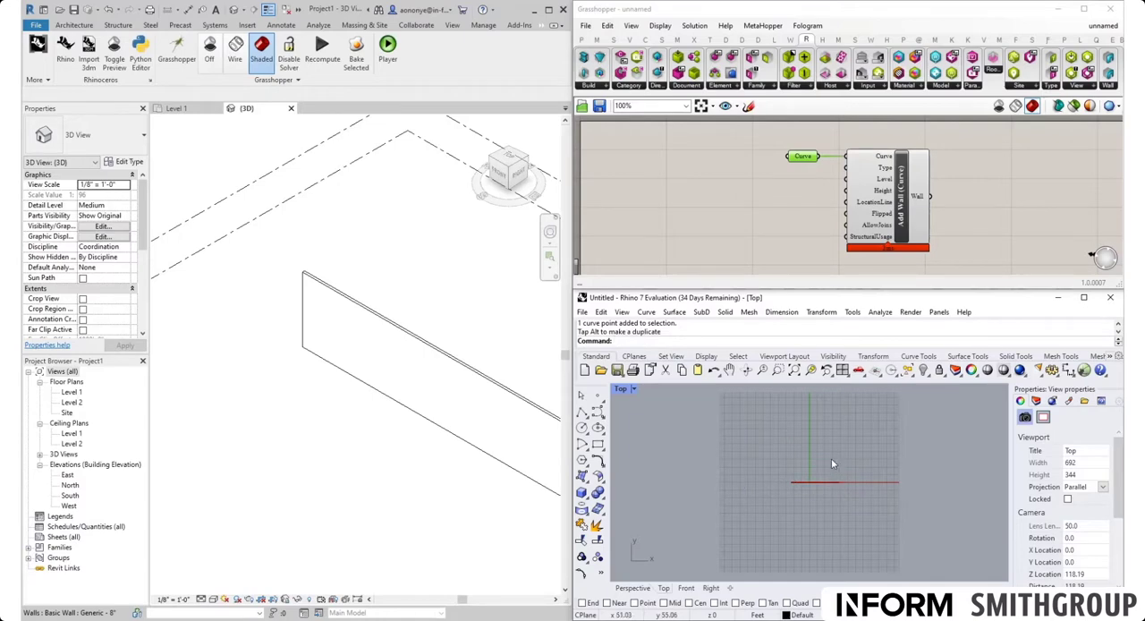
left_click(831, 483)
left_click_drag(830, 464, 870, 483)
scroll(230, 335, "down", 2)
scroll(346, 389, "up", 3)
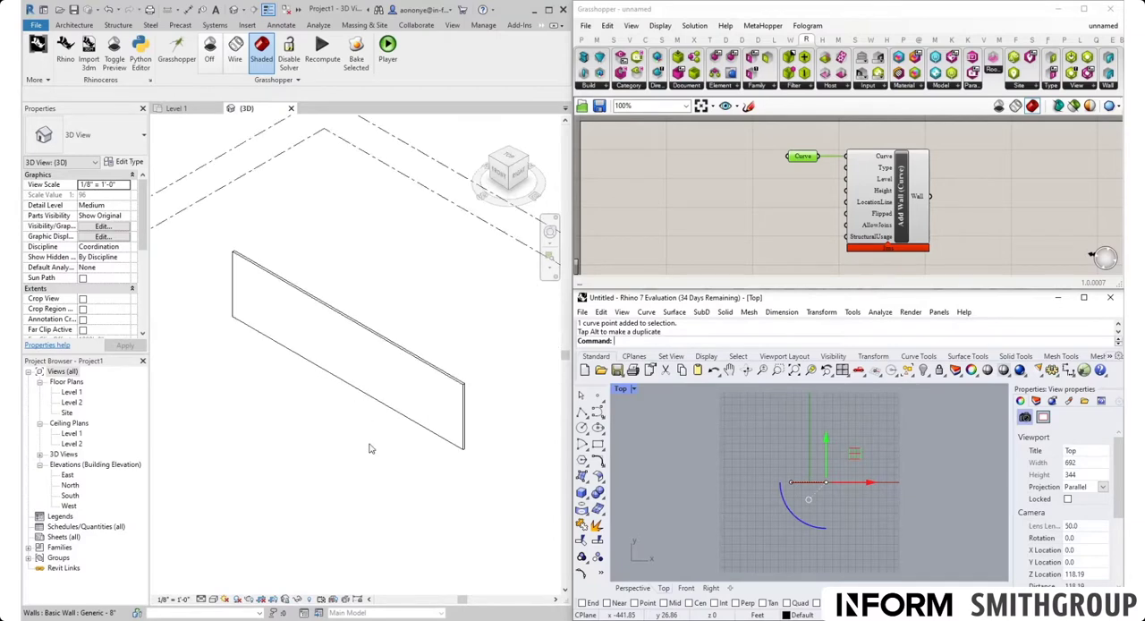
left_click(418, 327)
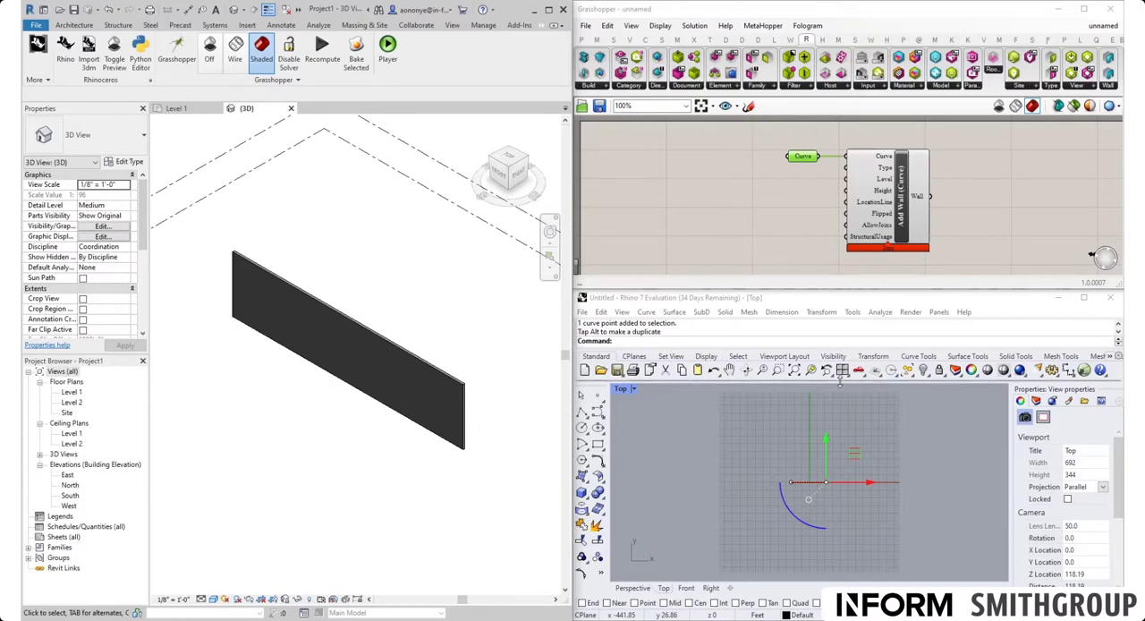
Step: Add a Model Categories Picker to the Grasshopper canvas near the Add Wall (Curve) component
scroll(891, 161, "up", 2)
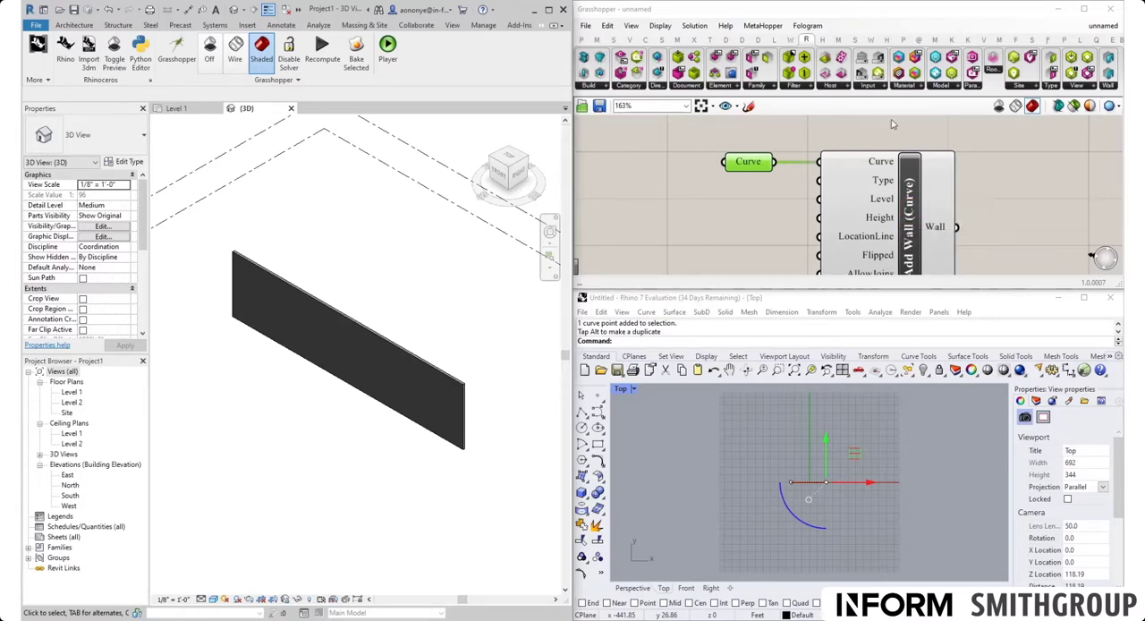
left_click(871, 88)
left_click(871, 88)
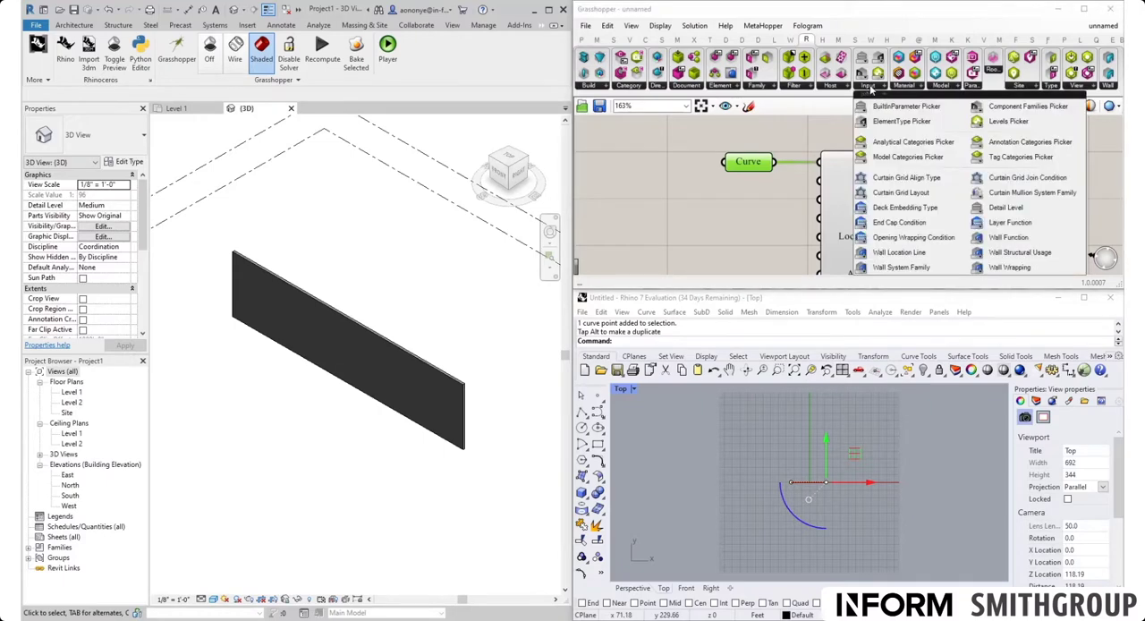
left_click(908, 158)
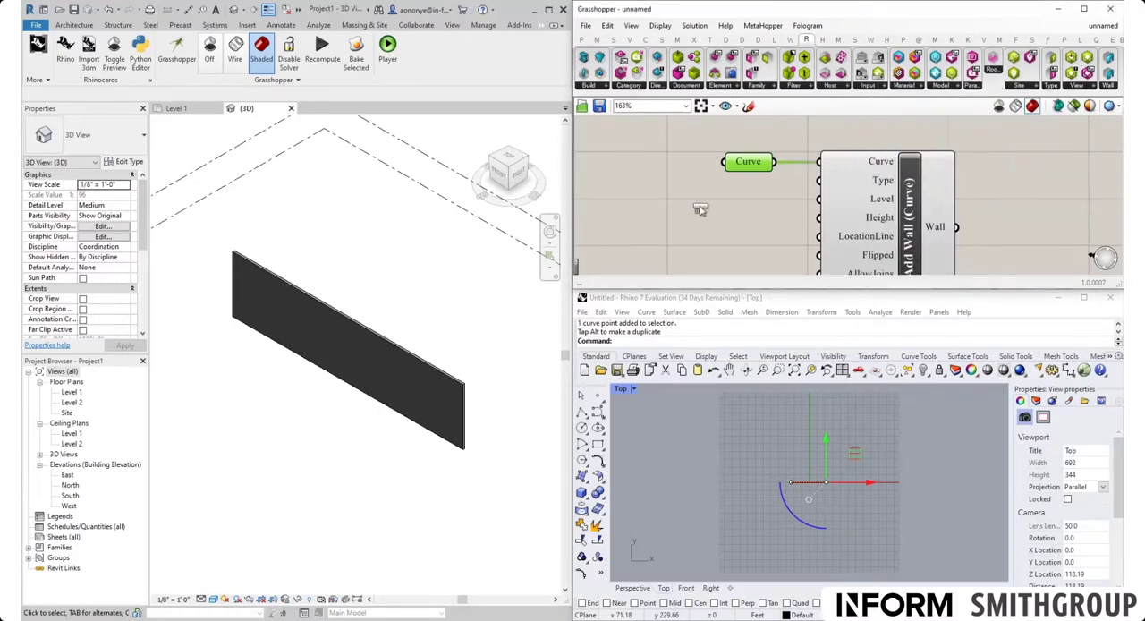
left_click(619, 218)
scroll(763, 211, "down", 4)
scroll(763, 211, "up", 3)
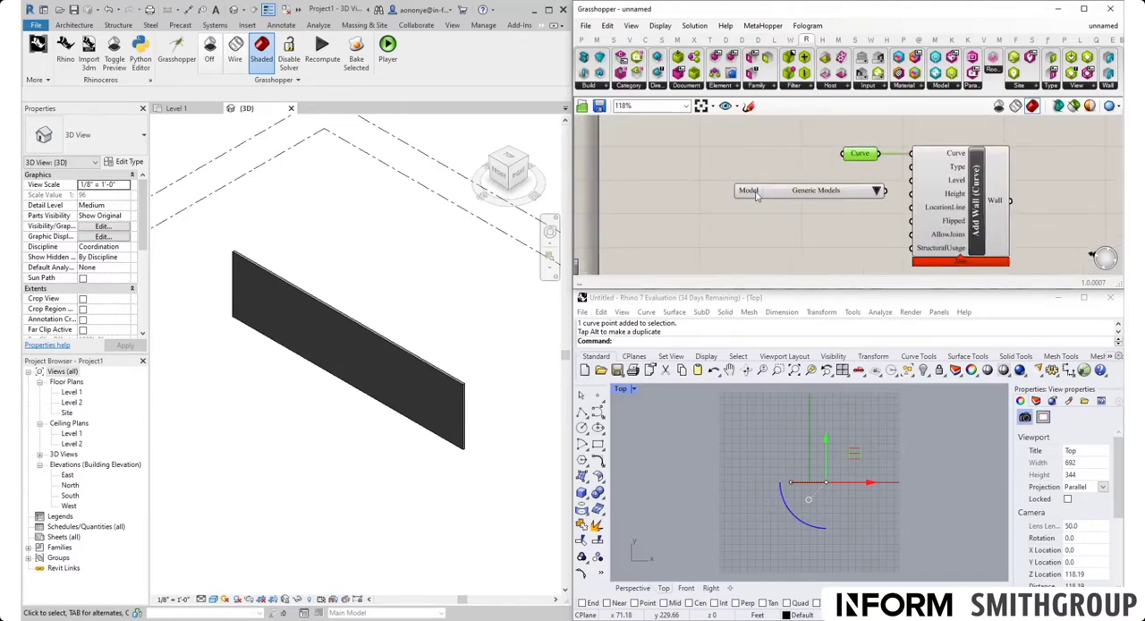
Step: Set the Model Categories Picker to Walls and place it farther from the Add Wall component
left_click(805, 186)
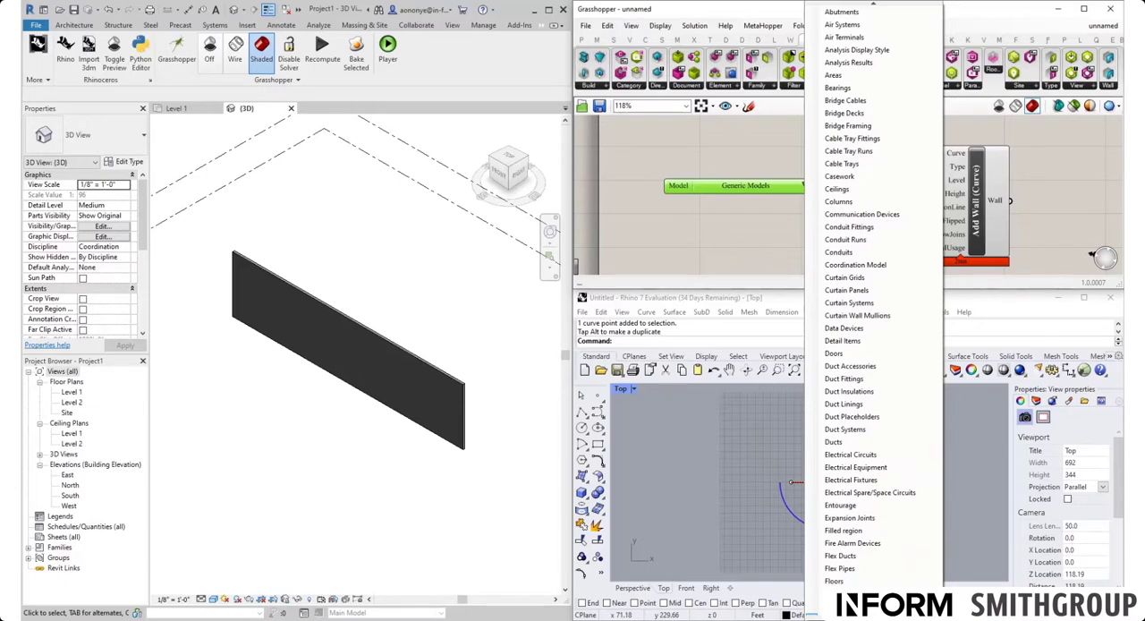
scroll(872, 310, "down", 9)
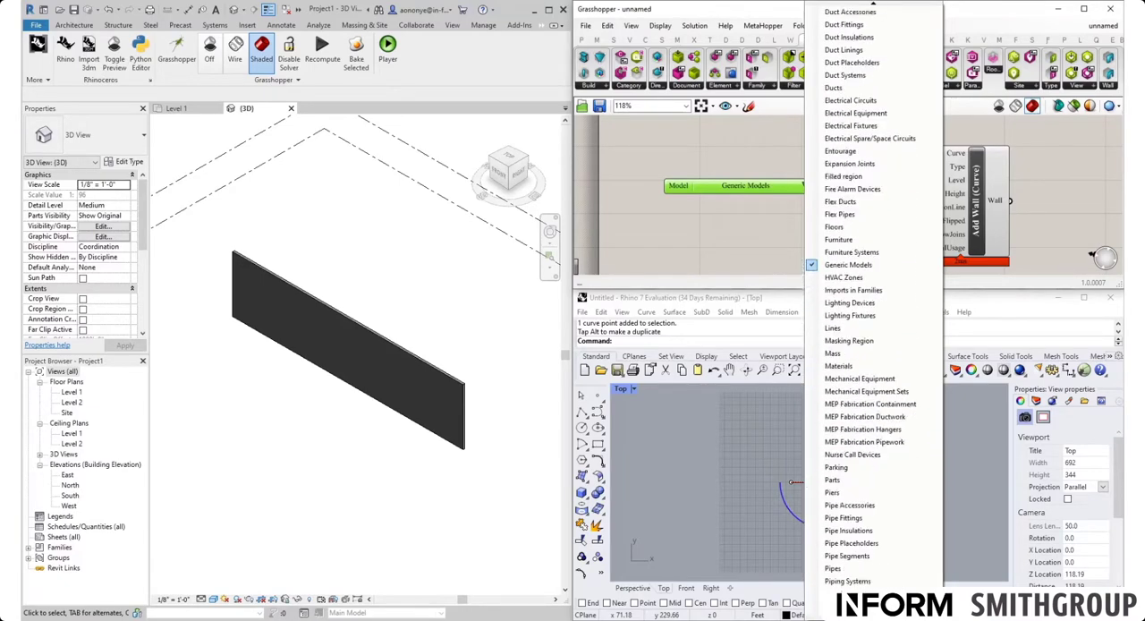
scroll(872, 310, "down", 10)
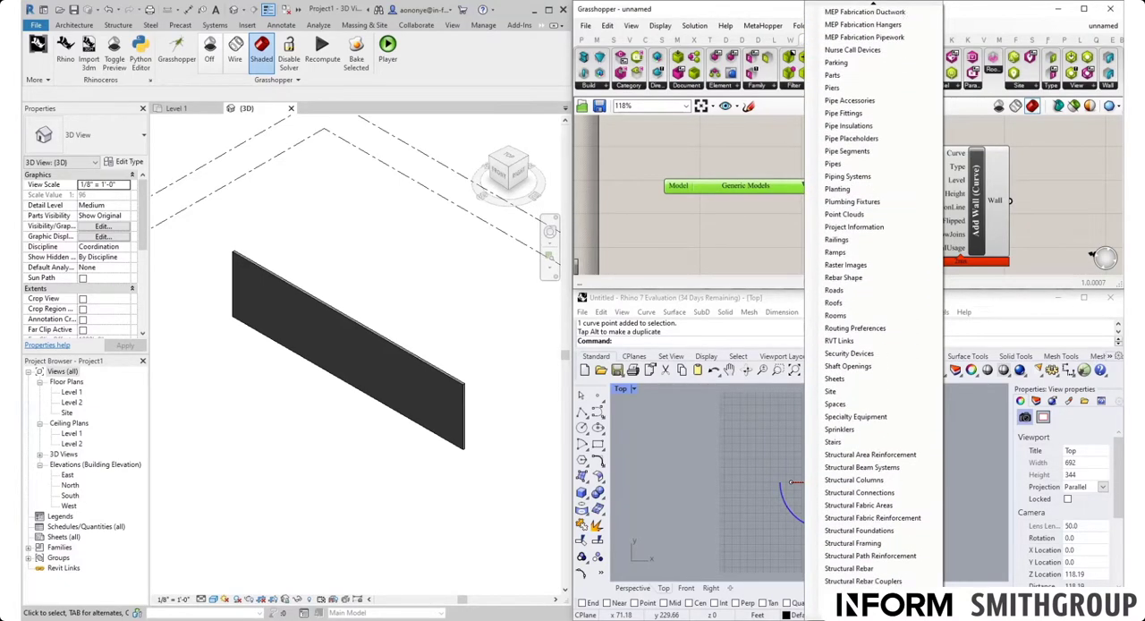
scroll(872, 310, "down", 5)
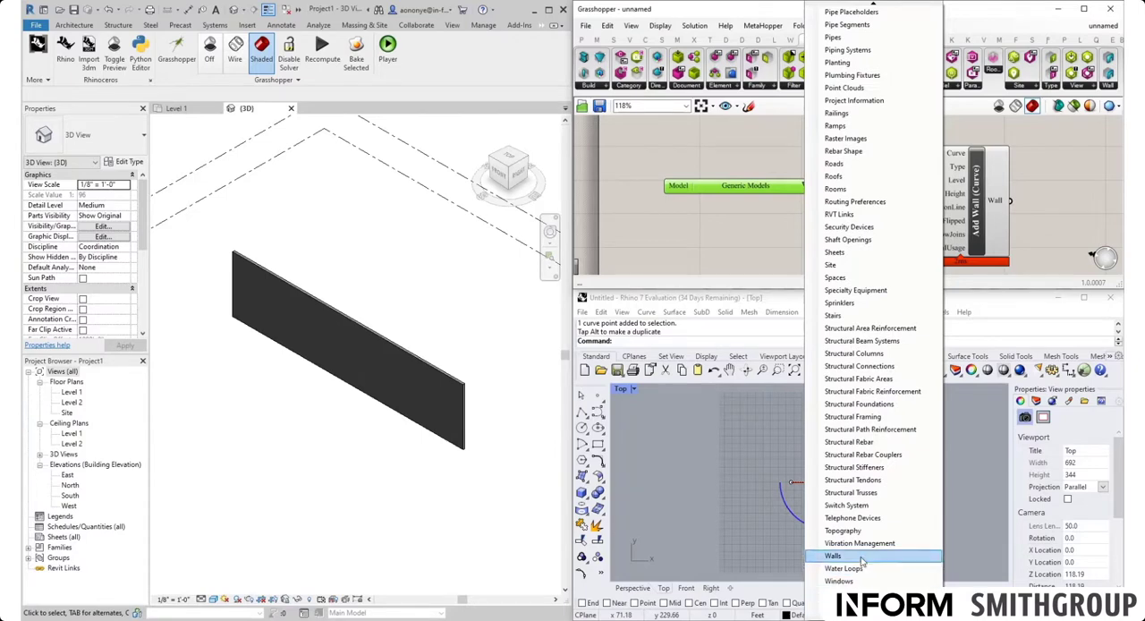
left_click(861, 557)
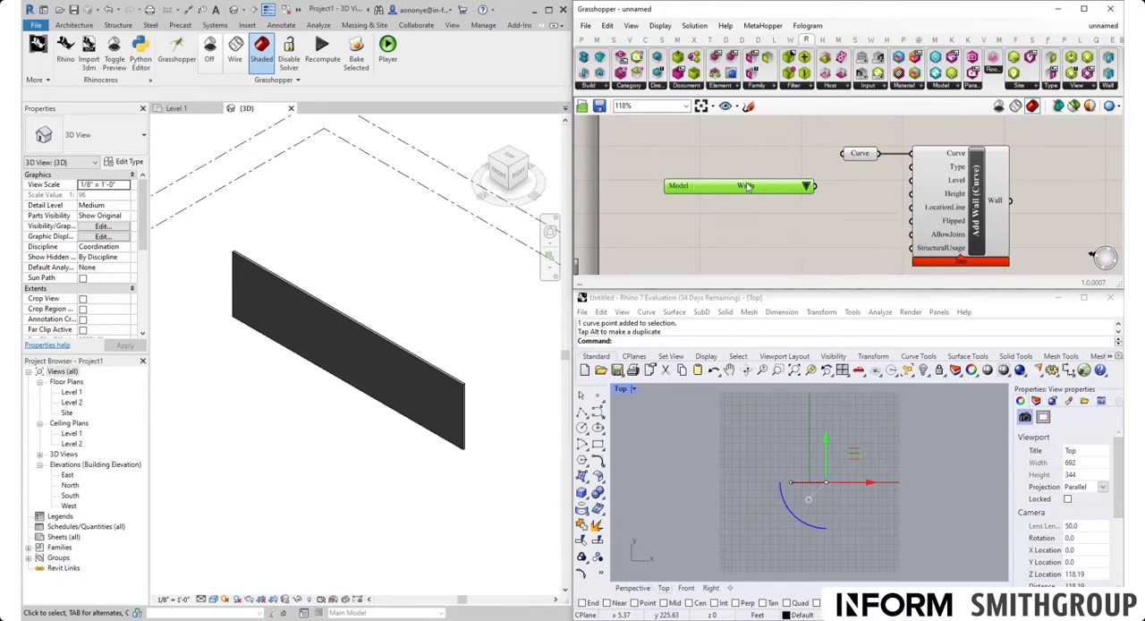
left_click_drag(760, 188, 720, 181)
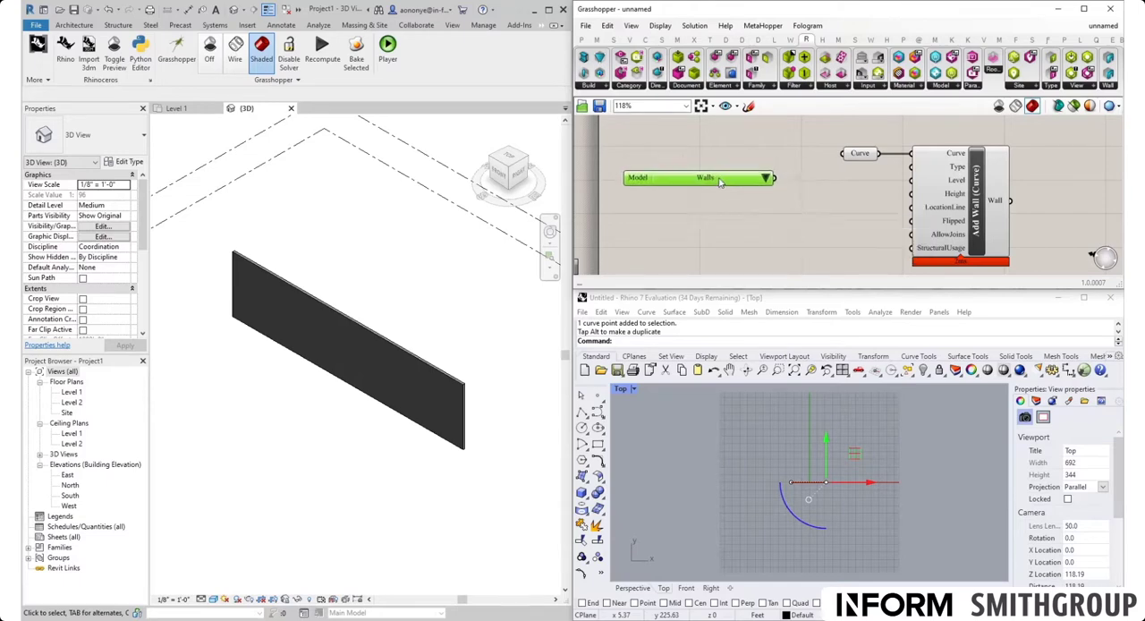
Step: Add an ElementType Picker between the Walls category picker and Add Wall (Curve), spacing the two pickers apart
left_click(868, 87)
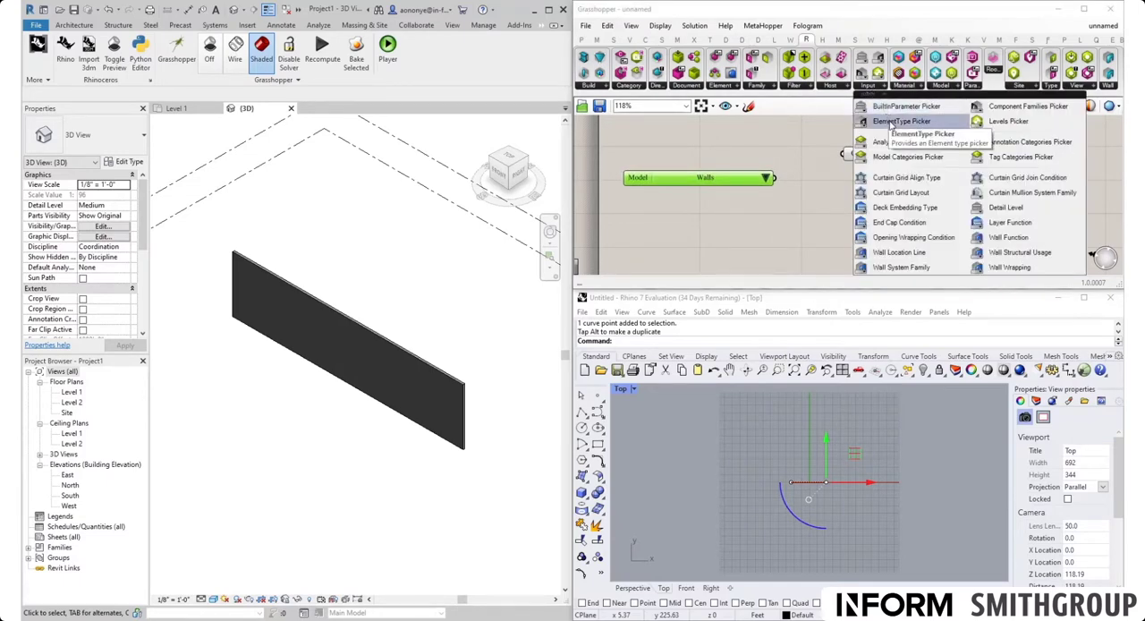
left_click(891, 124)
left_click(824, 212)
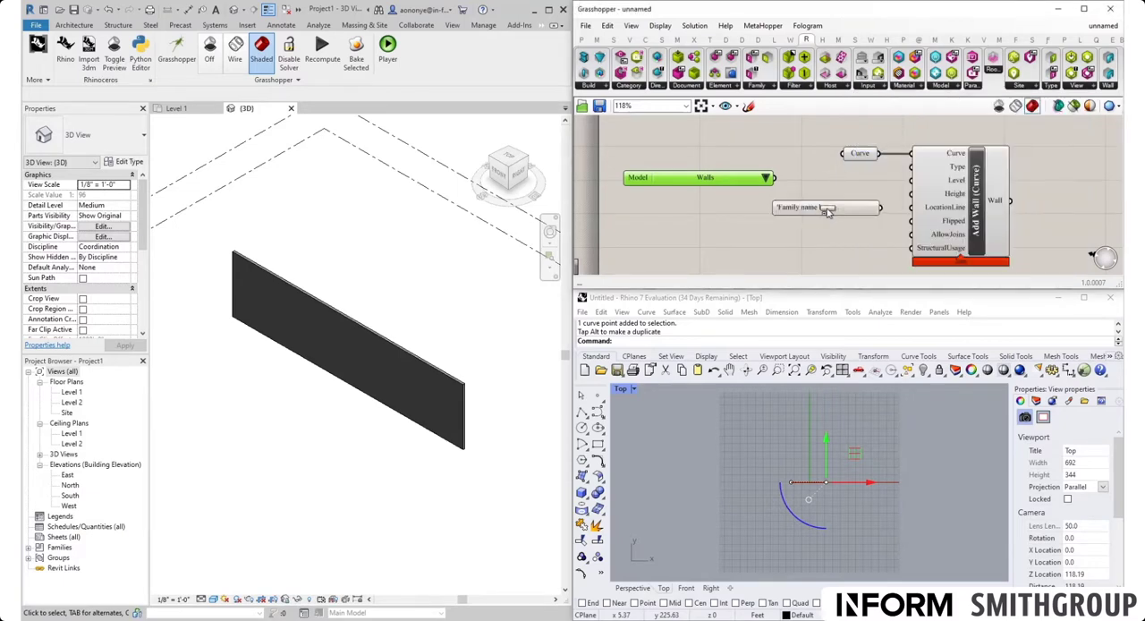
left_click_drag(823, 212, 836, 189)
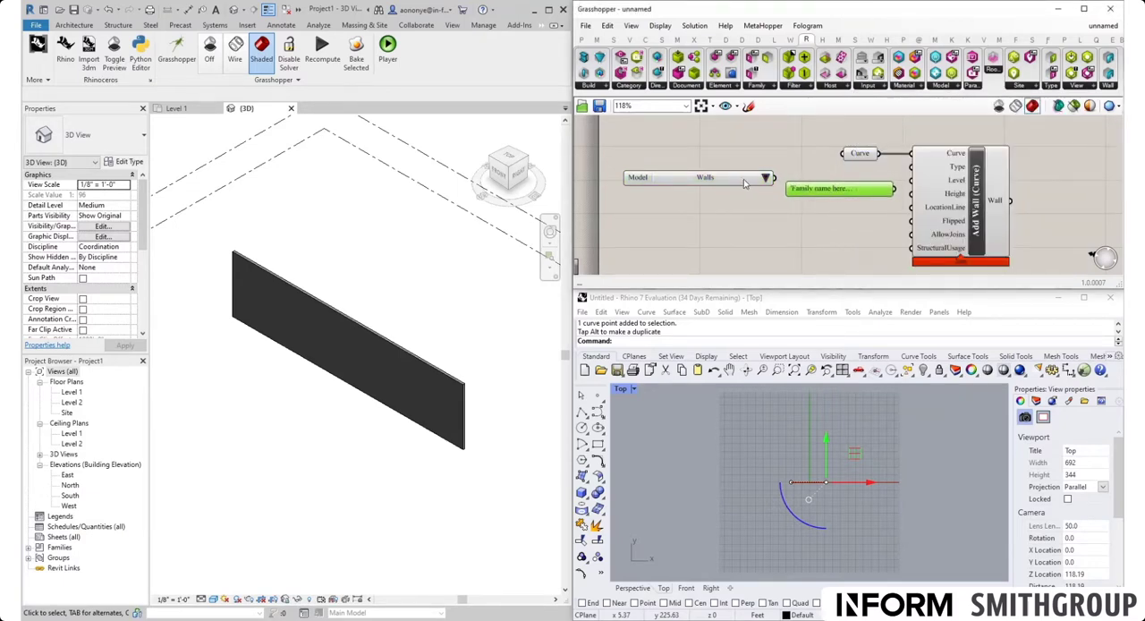
left_click_drag(743, 183, 715, 189)
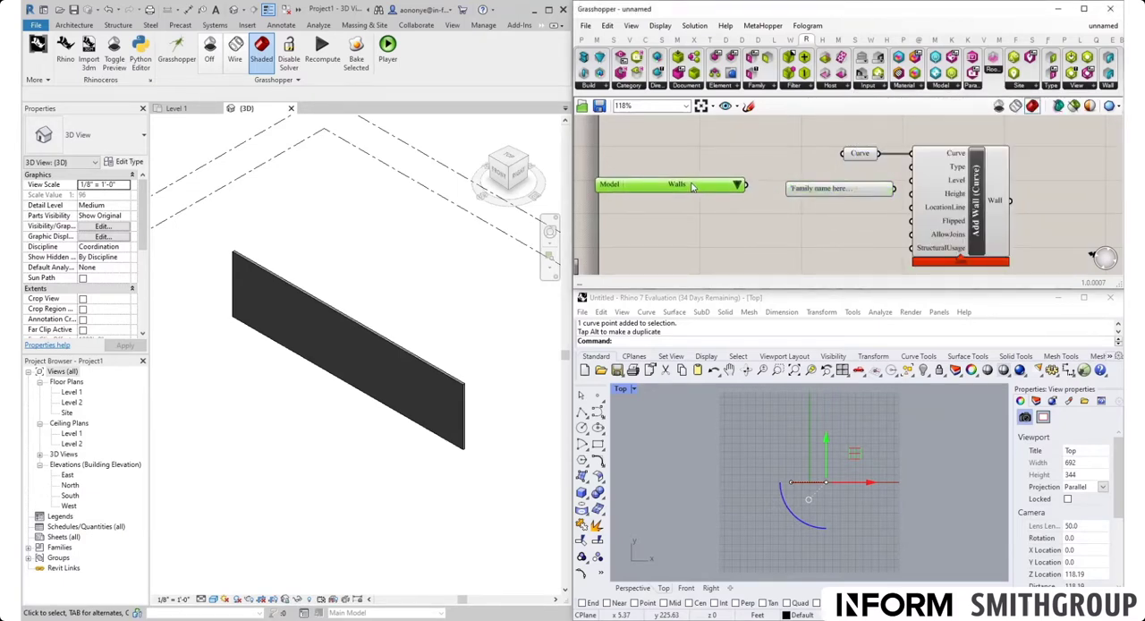
left_click(738, 186)
left_click(725, 159)
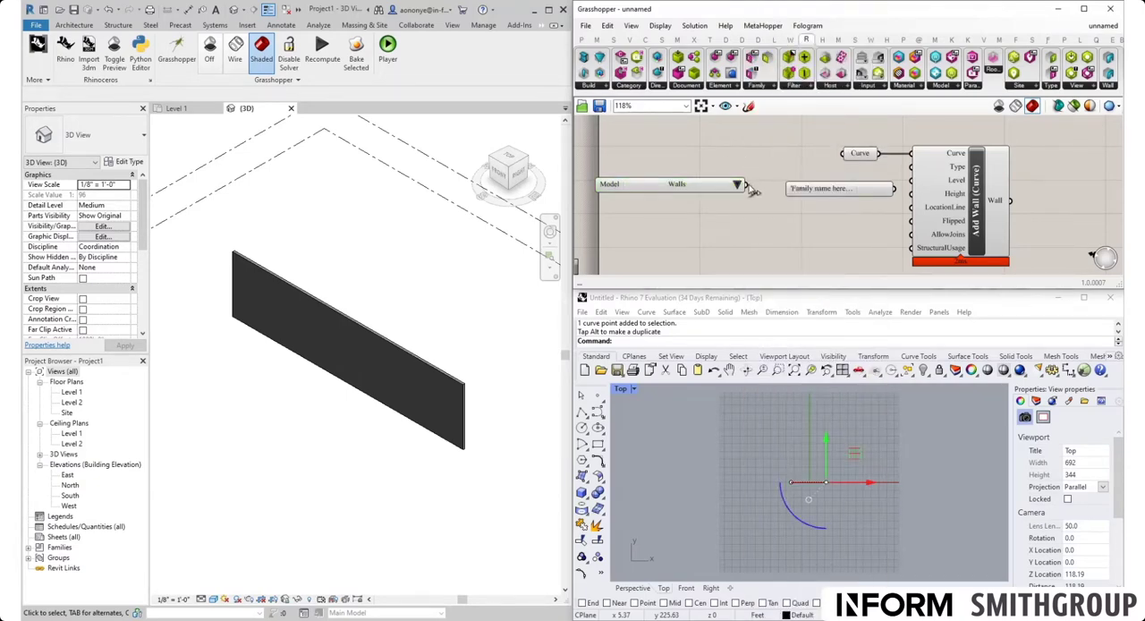
Step: Connect the Walls category picker to the ElementType Picker and choose Basic Wall : Generic - 8"
left_click_drag(747, 185, 787, 190)
left_click_drag(901, 190, 805, 185)
left_click(937, 185)
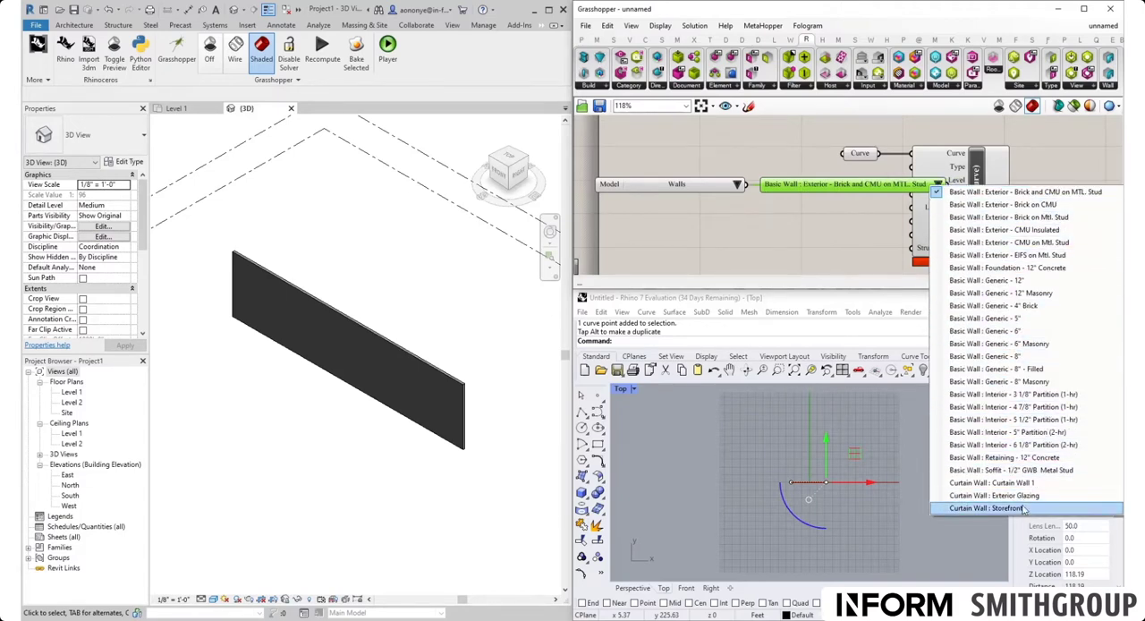
left_click(1024, 356)
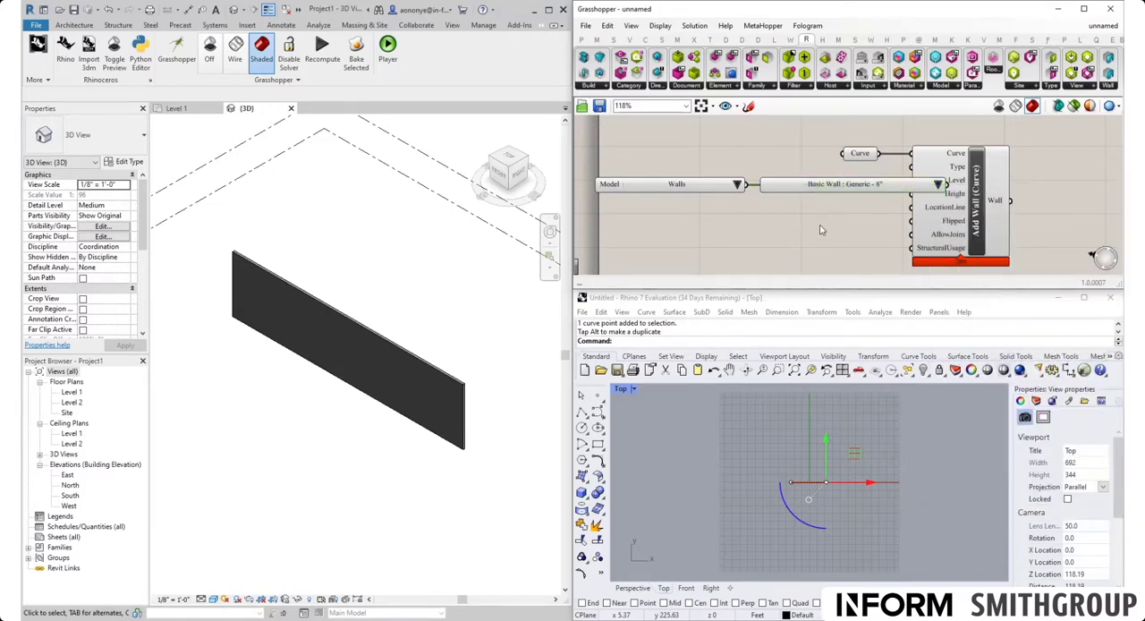
Step: Move the category and element type pickers away from Add Wall (Curve) so they no longer overlap its inputs
left_click(707, 182, "shift")
left_click_drag(708, 181, 648, 185)
left_click(632, 277)
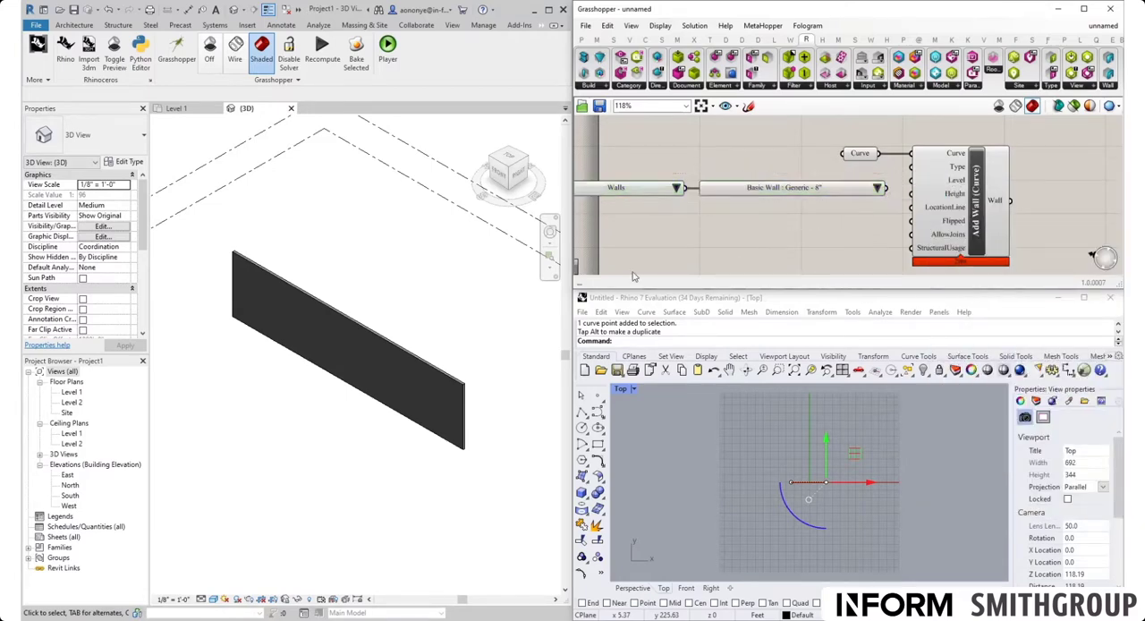
Step: Check the wall's type in Revit, and feed Basic Wall : Exterior - EIFS on Mtl. Stud into Add Wall's Type input
left_click(323, 304)
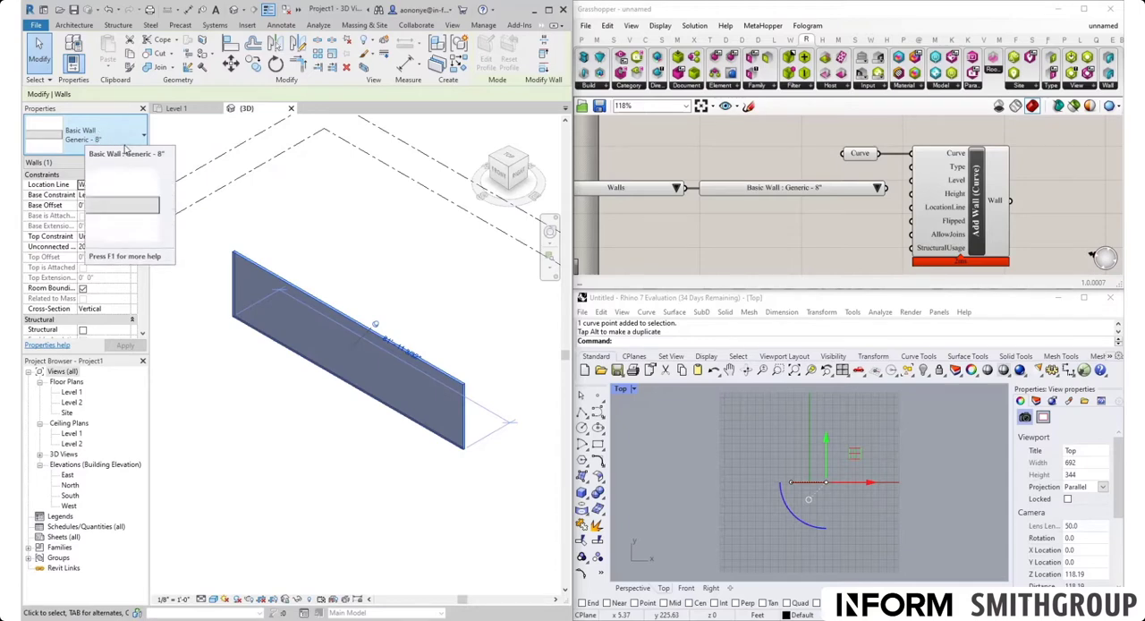
left_click(877, 188)
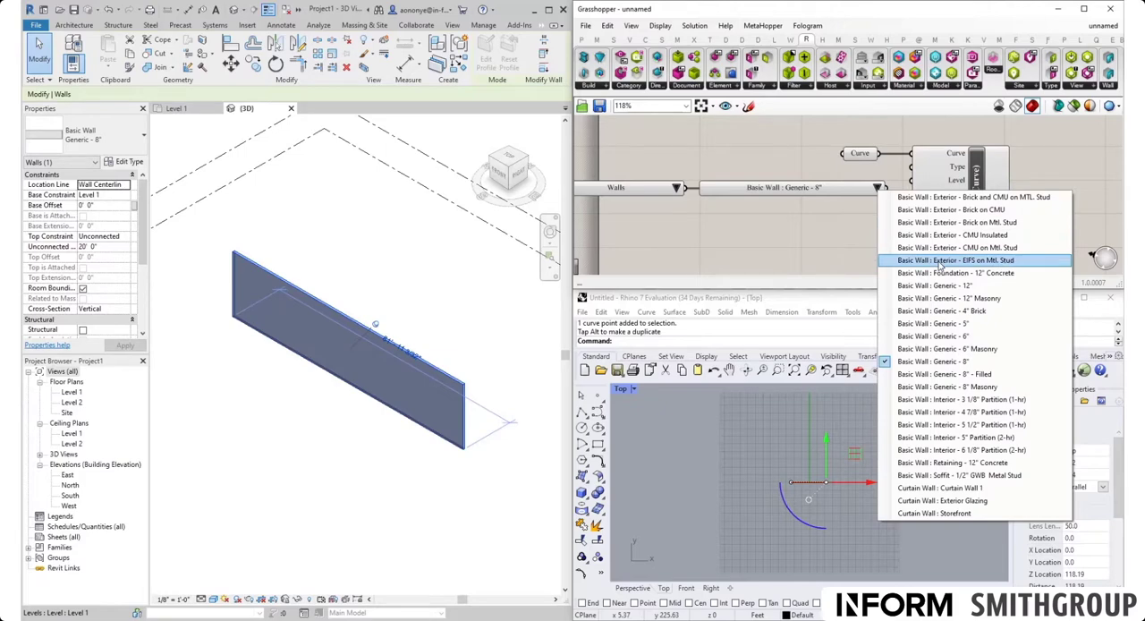
left_click(939, 260)
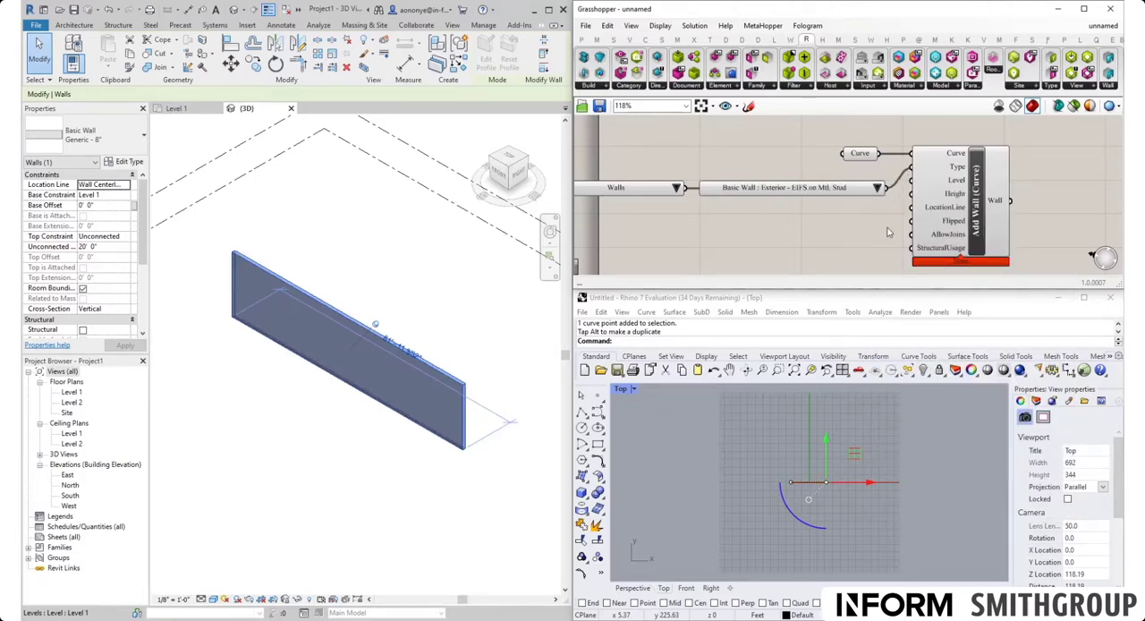
left_click(376, 454)
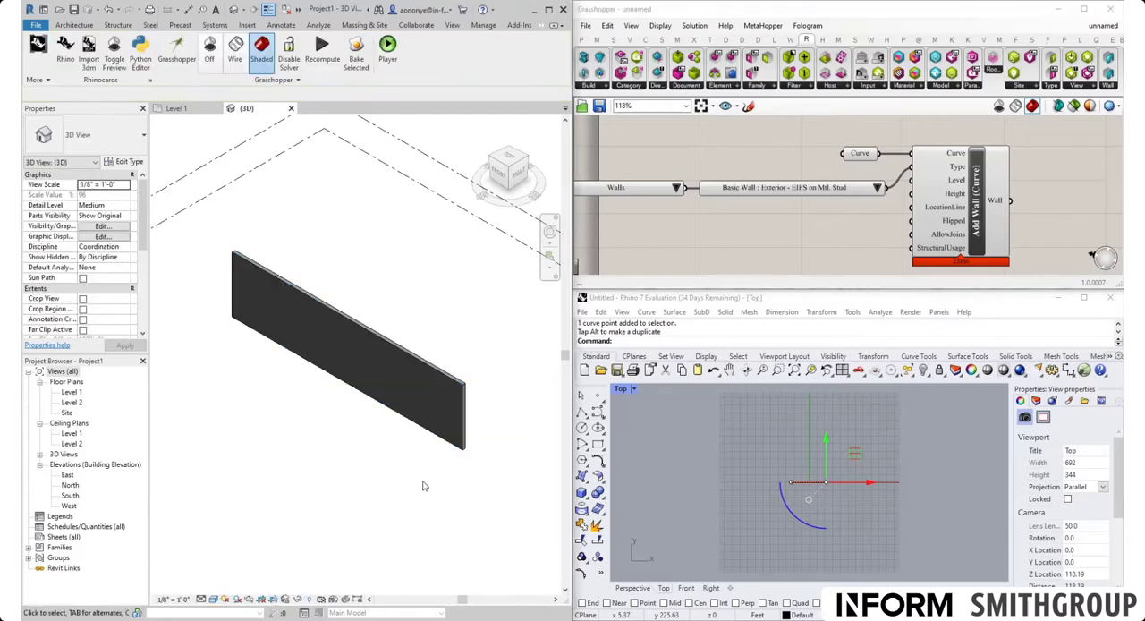
Step: Change the wall type to Basic Wall : Exterior - Brick on Mtl. Stud and inspect both wall faces in Revit's 3D view
left_click(878, 195)
left_click(878, 191)
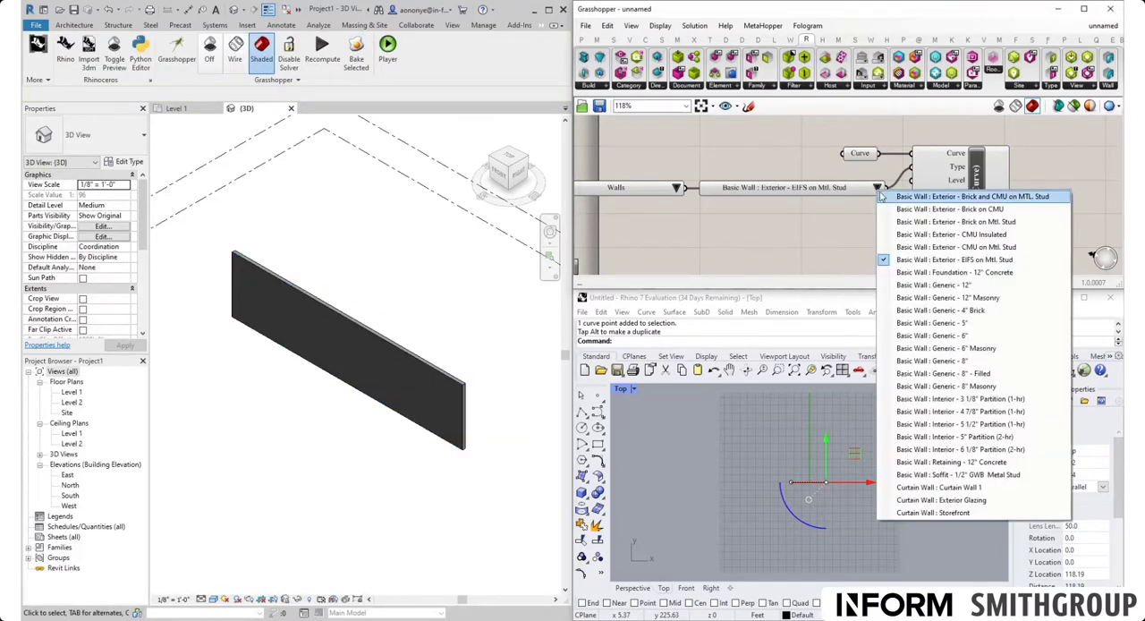
left_click(912, 224)
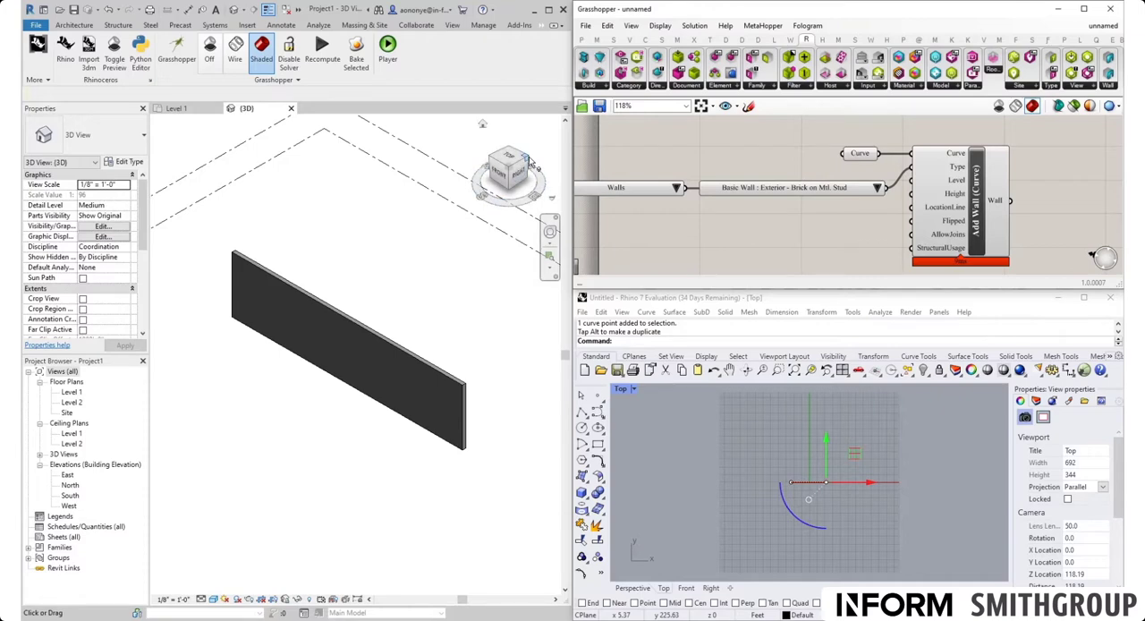
left_click(529, 160)
scroll(277, 395, "up", 2)
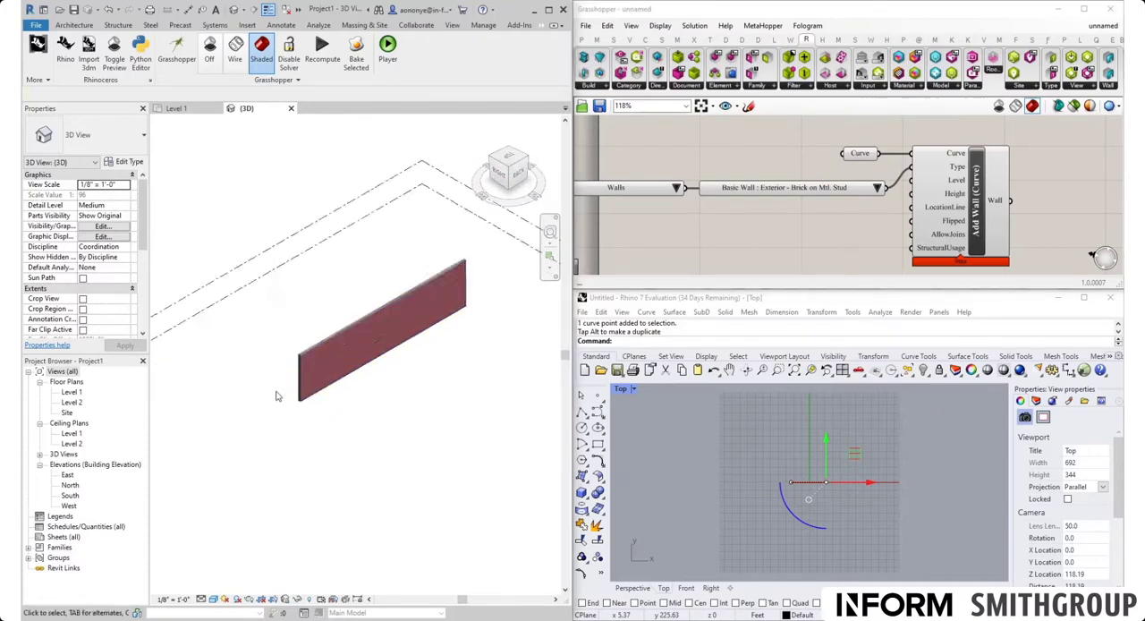
scroll(340, 374, "up", 2)
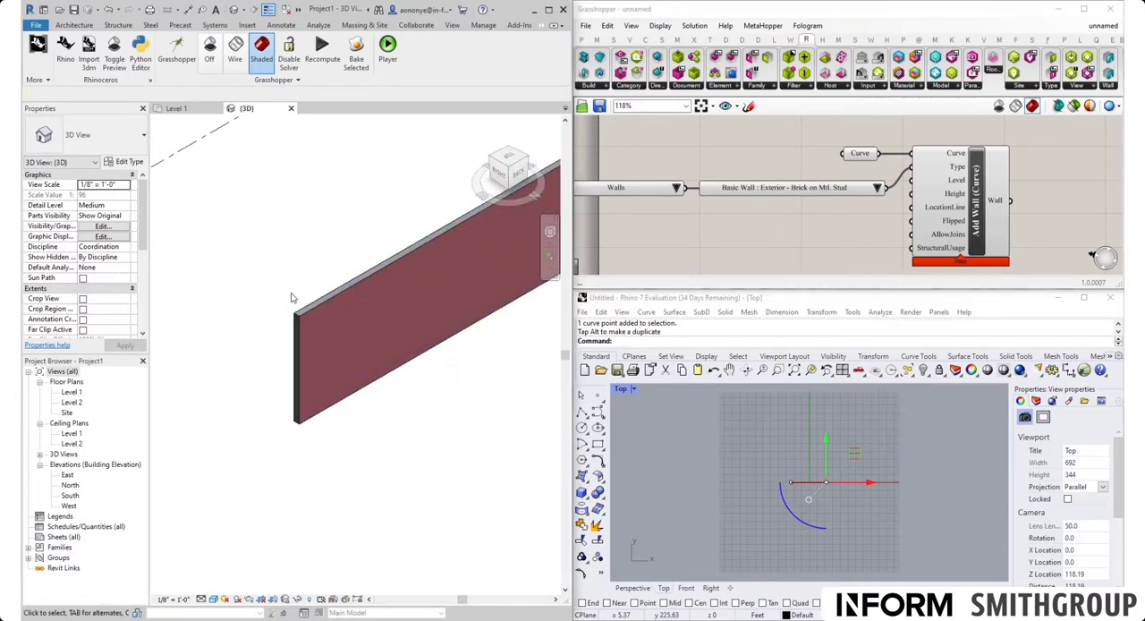
left_click(492, 162)
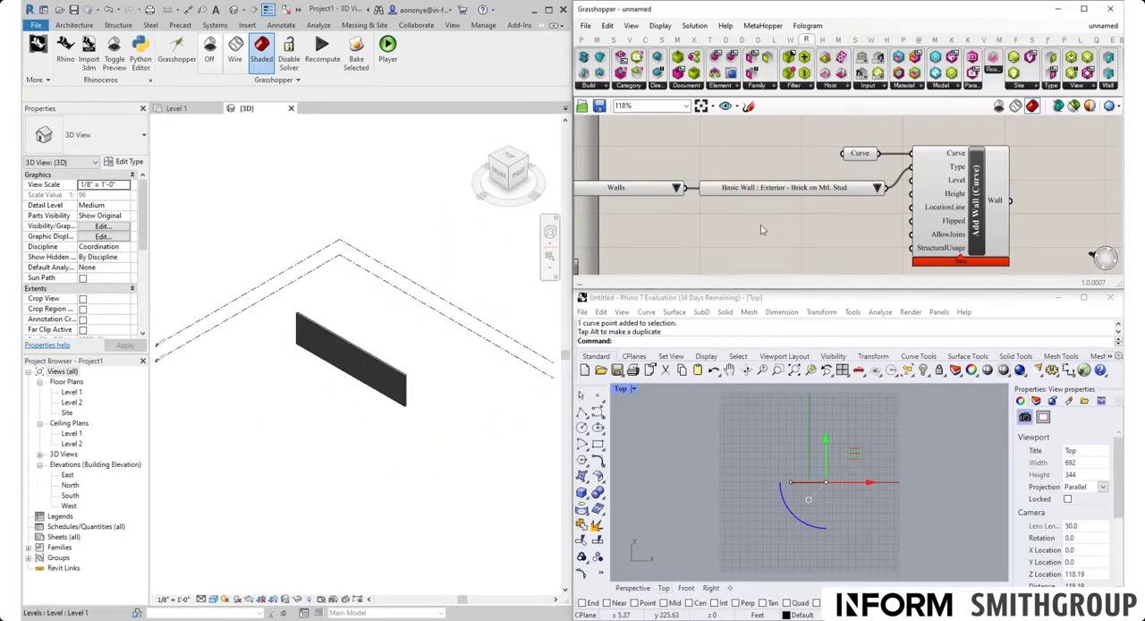
Step: Move the category and element type pickers together so they line up with Add Wall's Type input
left_click_drag(733, 226, 663, 170)
left_click_drag(764, 192, 758, 174)
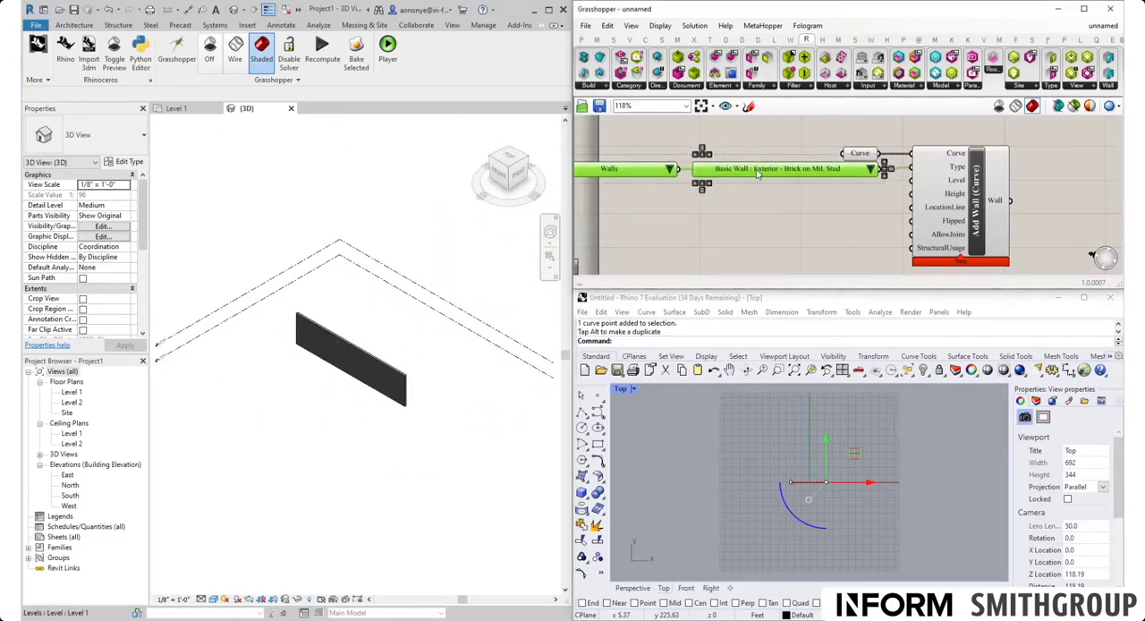
left_click(788, 212)
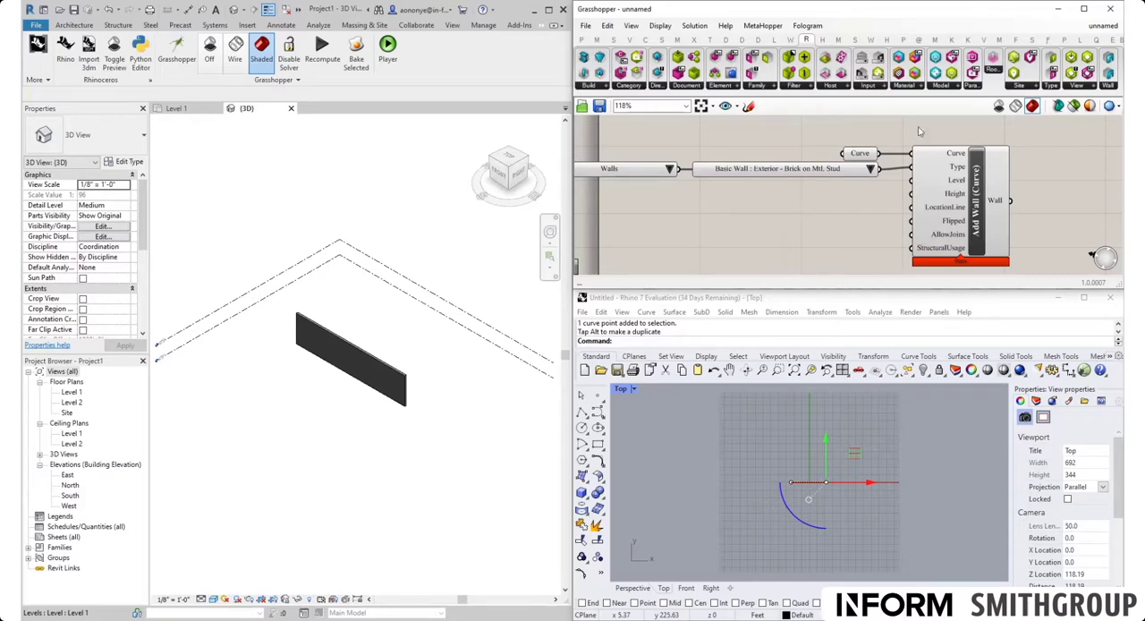
Step: Add a Levels Picker below the element type picker and check the level markers in Revit's 3D view
left_click(870, 86)
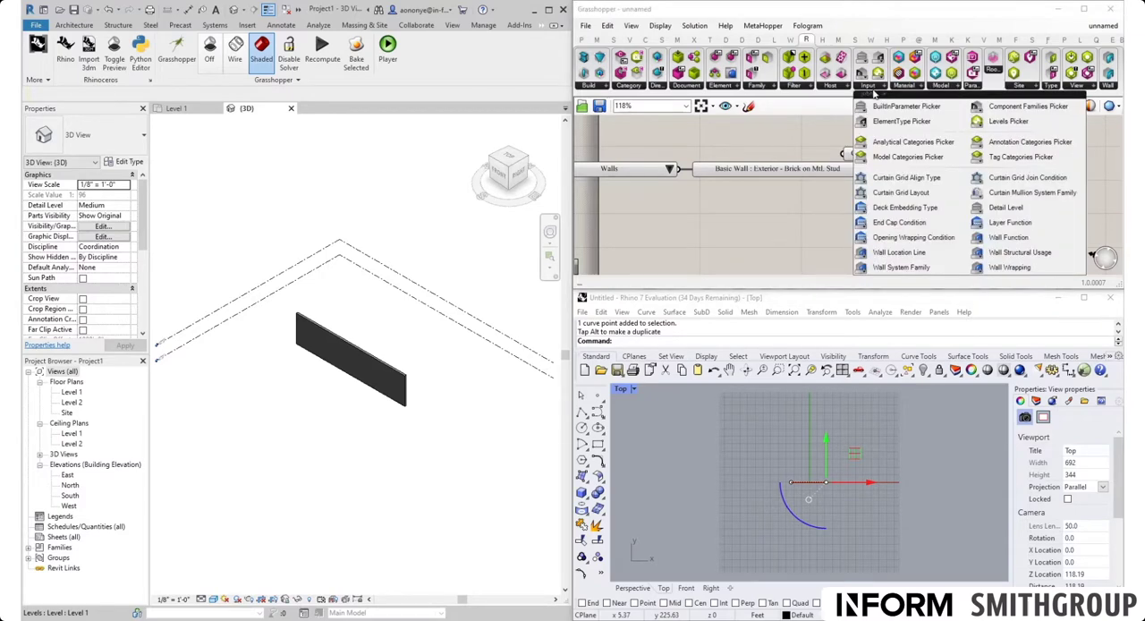
left_click_drag(1008, 120, 808, 207)
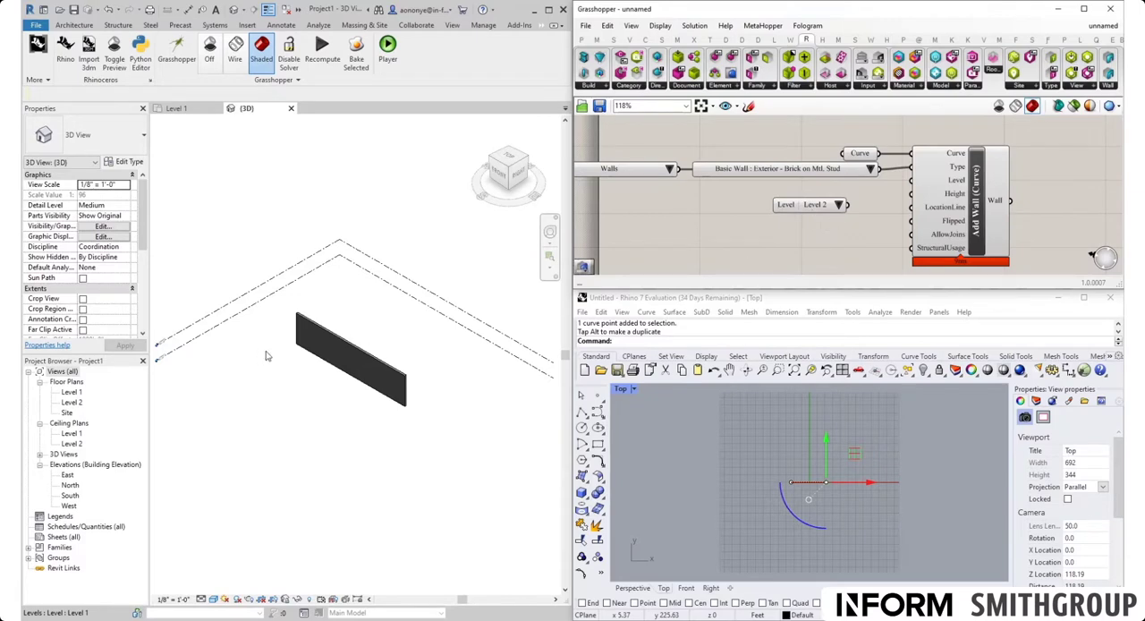
scroll(332, 355, "up", 5)
scroll(241, 349, "up", 2)
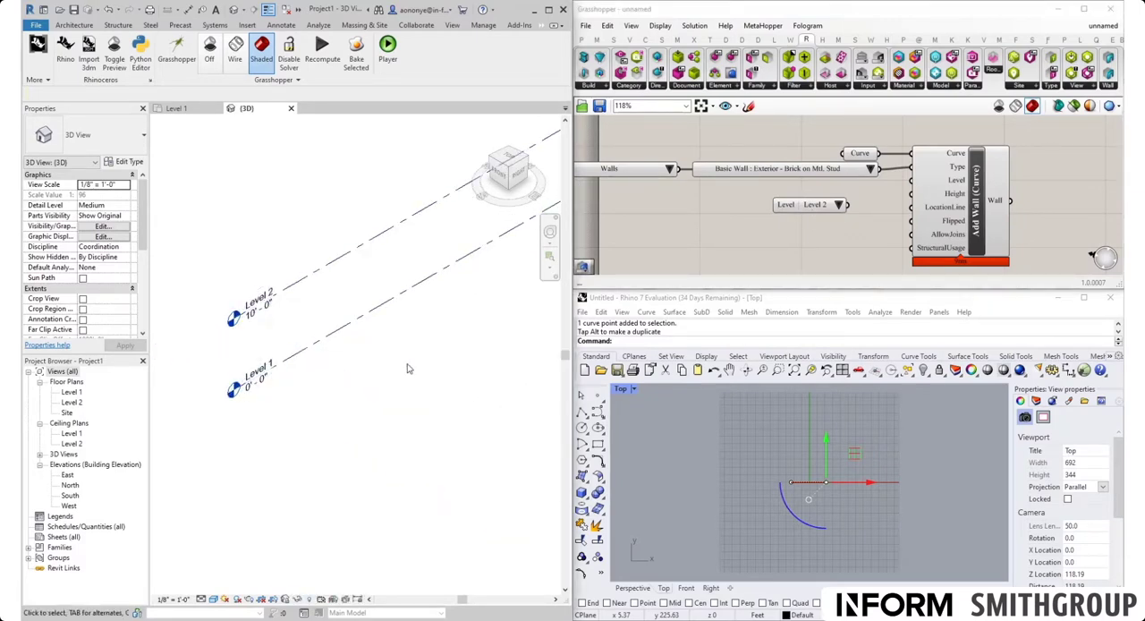
Step: Set the Levels Picker to Level 1, connect it to Add Wall's Level input, and move it next to that input
left_click(839, 207)
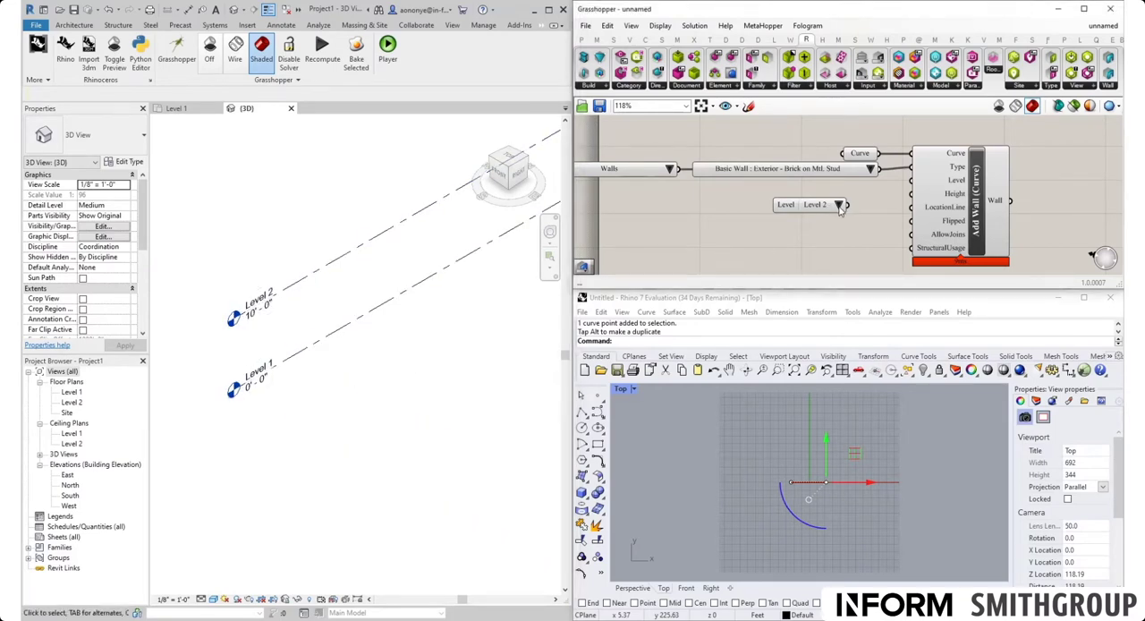
left_click(839, 206)
left_click(864, 224)
left_click_drag(850, 206, 905, 190)
left_click_drag(785, 207, 818, 187)
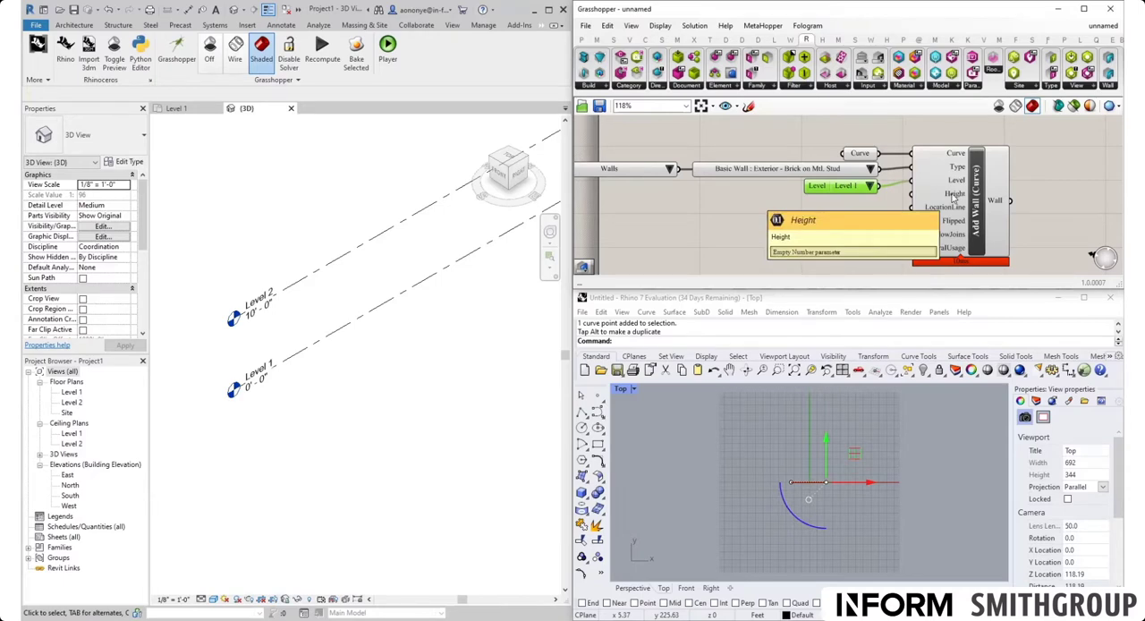
scroll(289, 266, "down", 5)
scroll(433, 258, "up", 2)
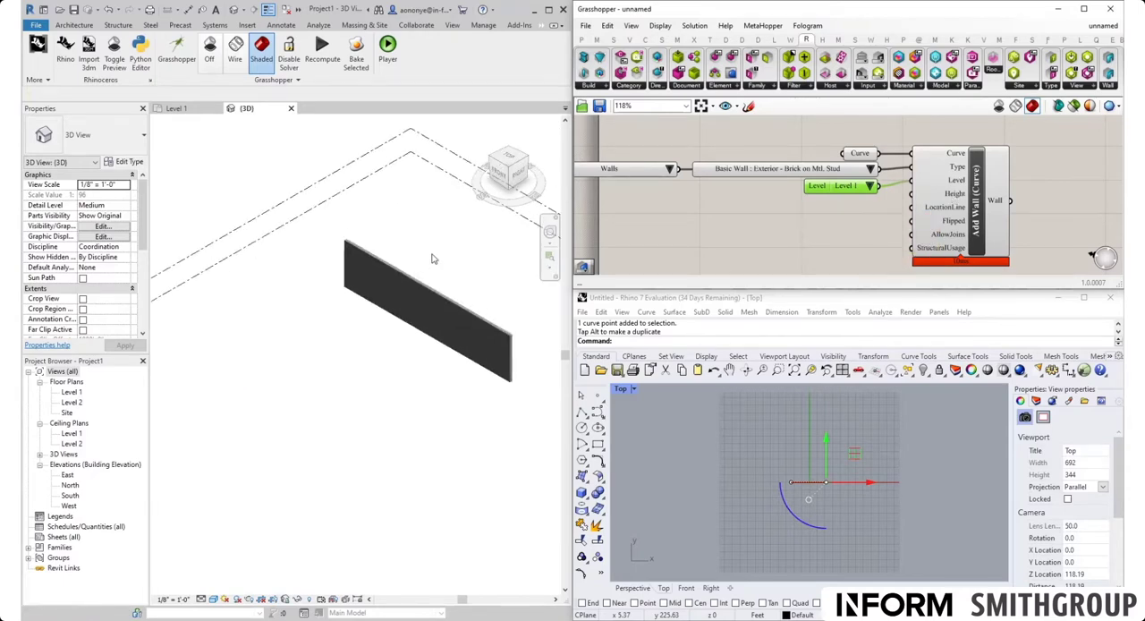
Step: Check the wall's unconnected height in Revit, then add a Number Slider ranging from 10 to 50 and connect it to Add Wall's Height input
left_click(418, 285)
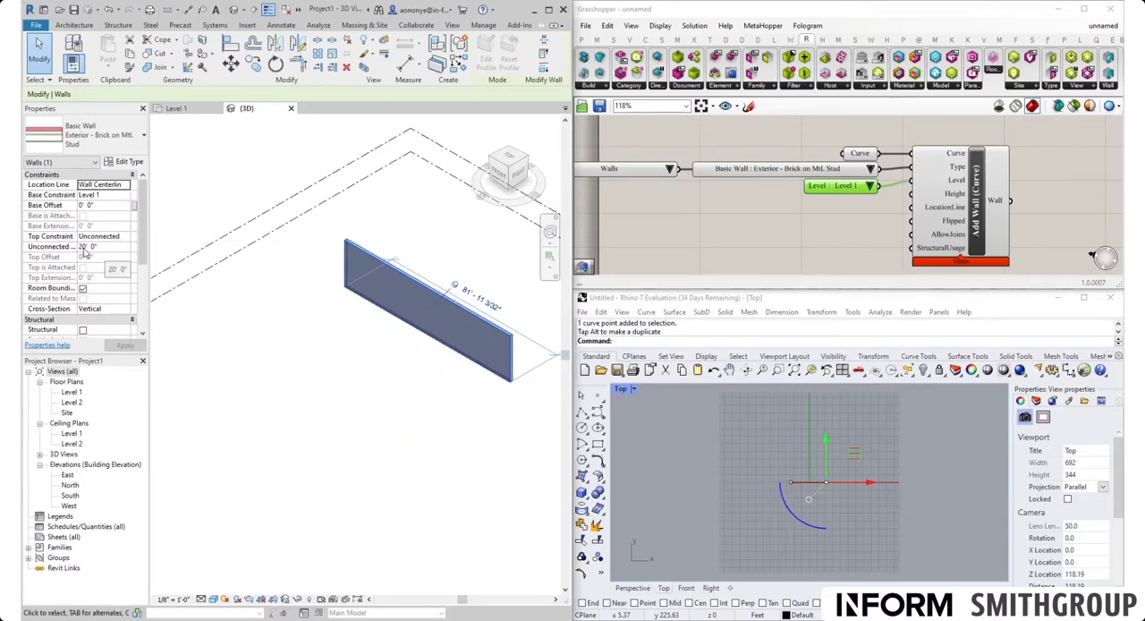
double_click(811, 240)
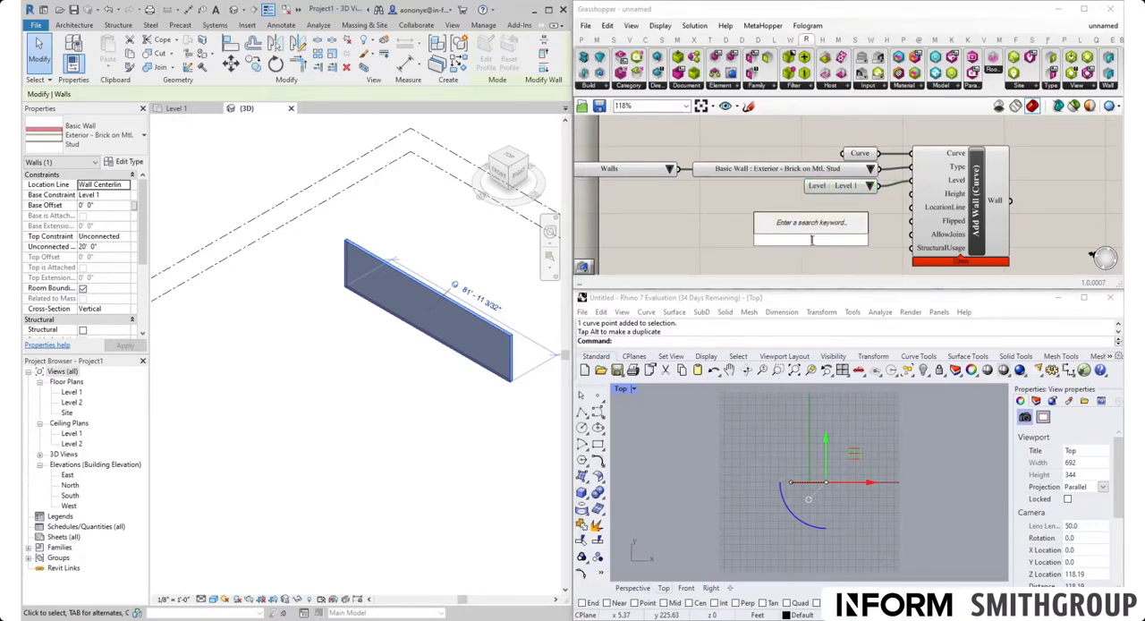
type("10<")
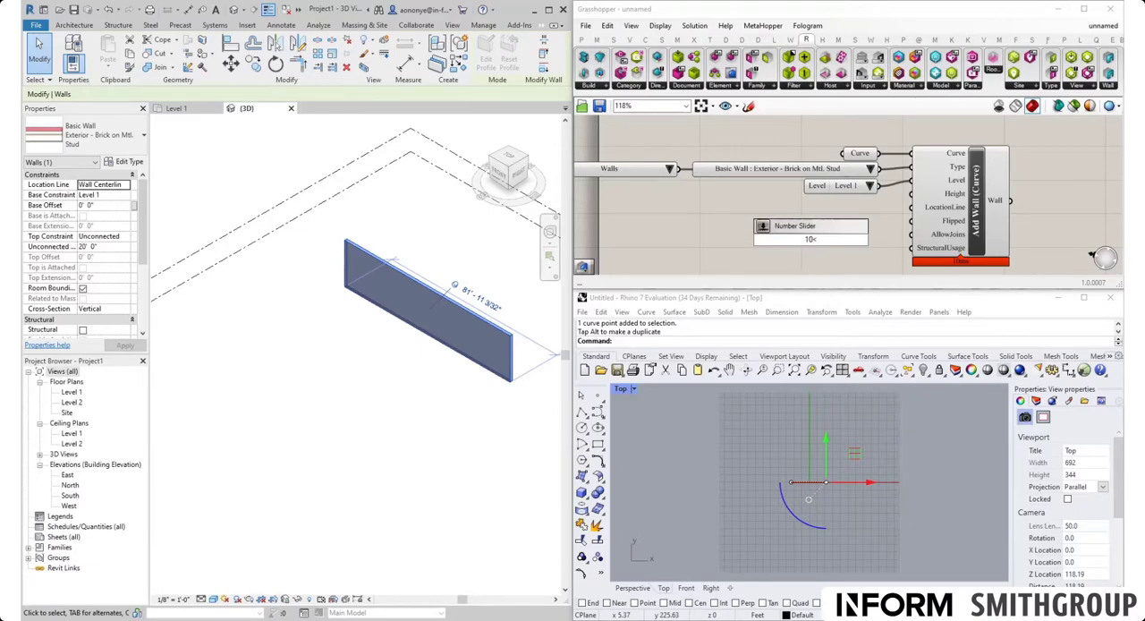
type("50")
key("Return")
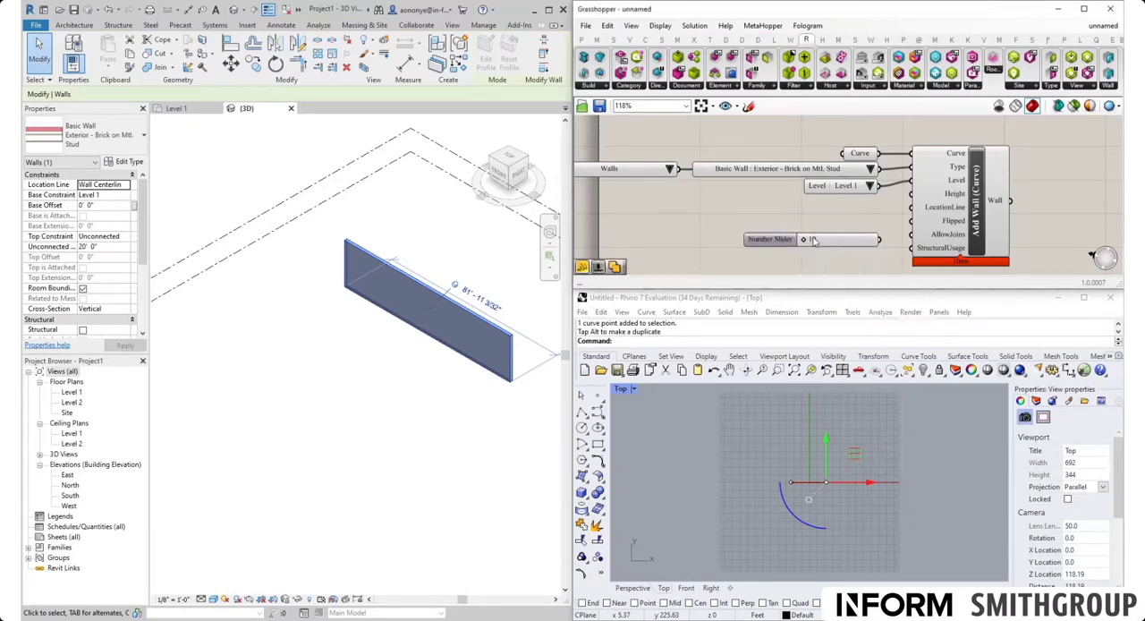
left_click_drag(879, 239, 911, 193)
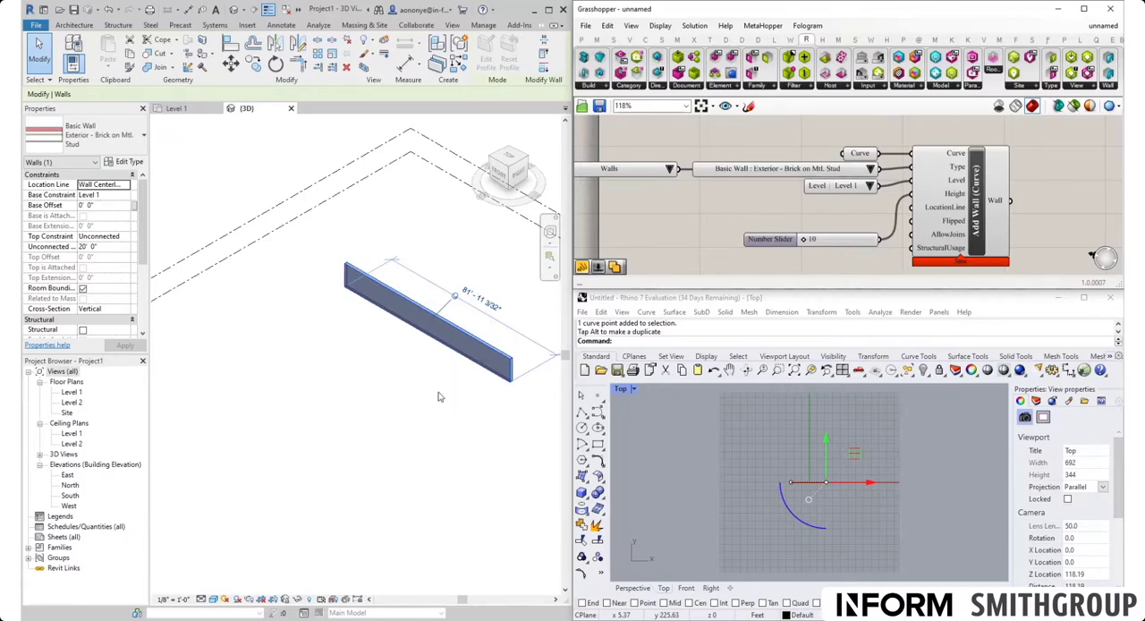
Step: Recheck the wall's unconnected height in Revit, move the height slider directly below the Levels Picker and set it to 37
left_click(427, 421)
left_click(460, 332)
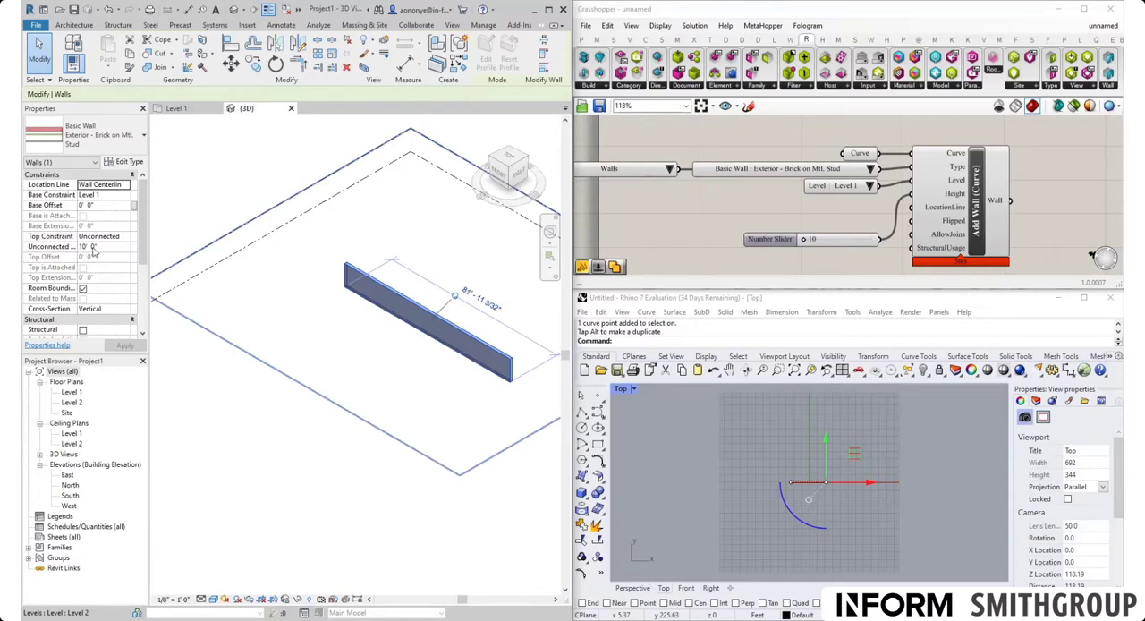
left_click(767, 219)
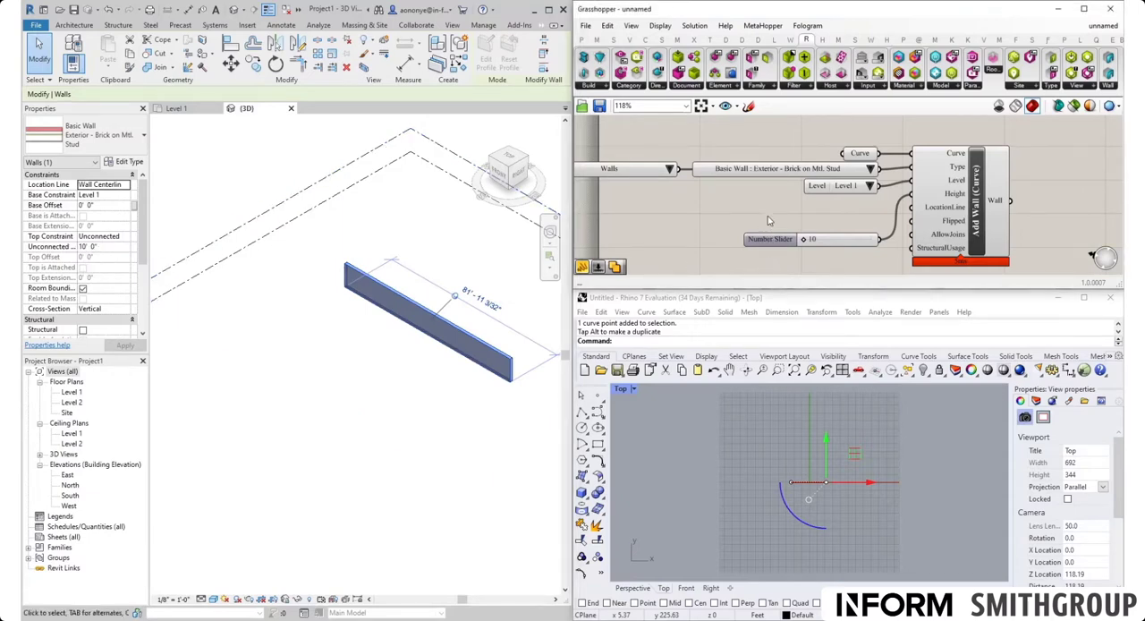
left_click_drag(779, 241, 851, 215)
left_click(863, 235)
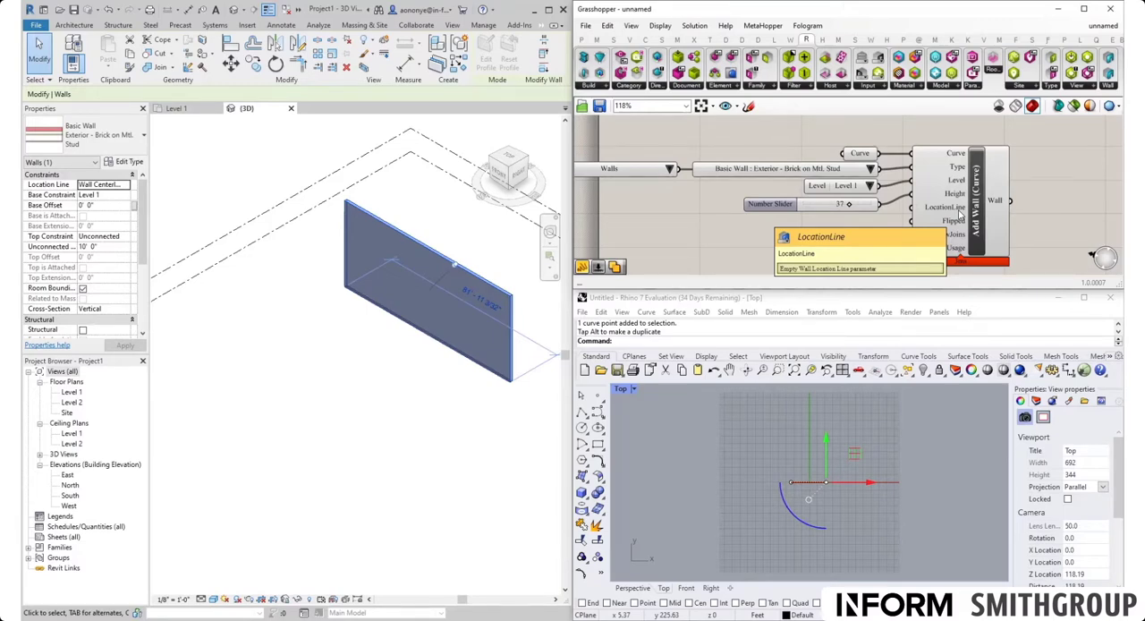
Step: Add a Wall Location Line picker set to Wall Centerline, connect it to the LocationLine input and place it below the height slider
left_click(867, 86)
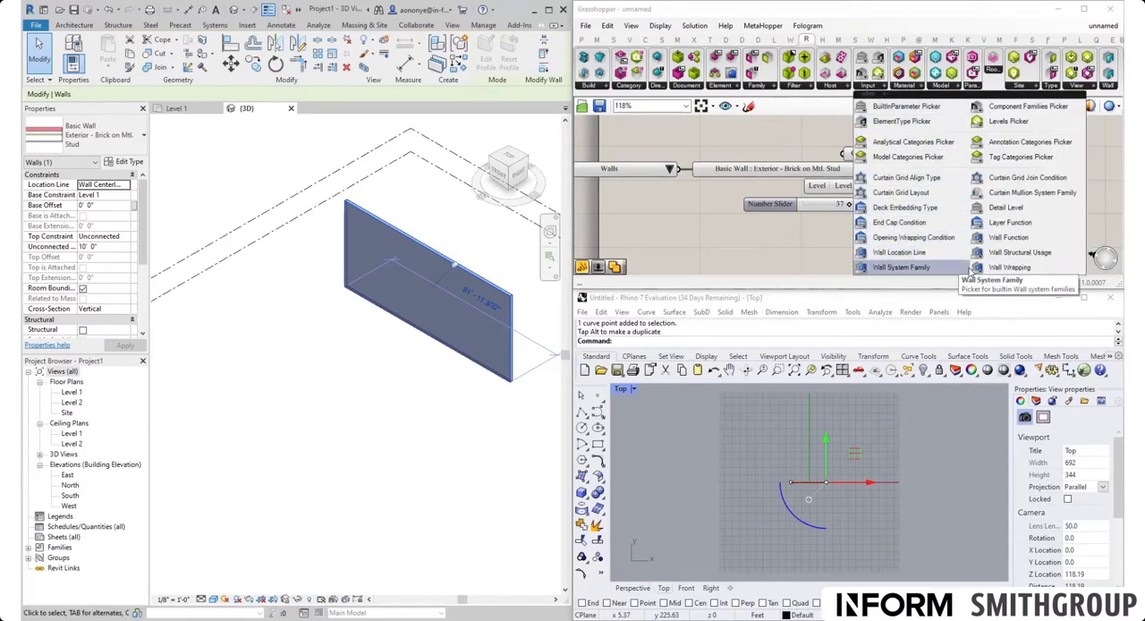
left_click(897, 252)
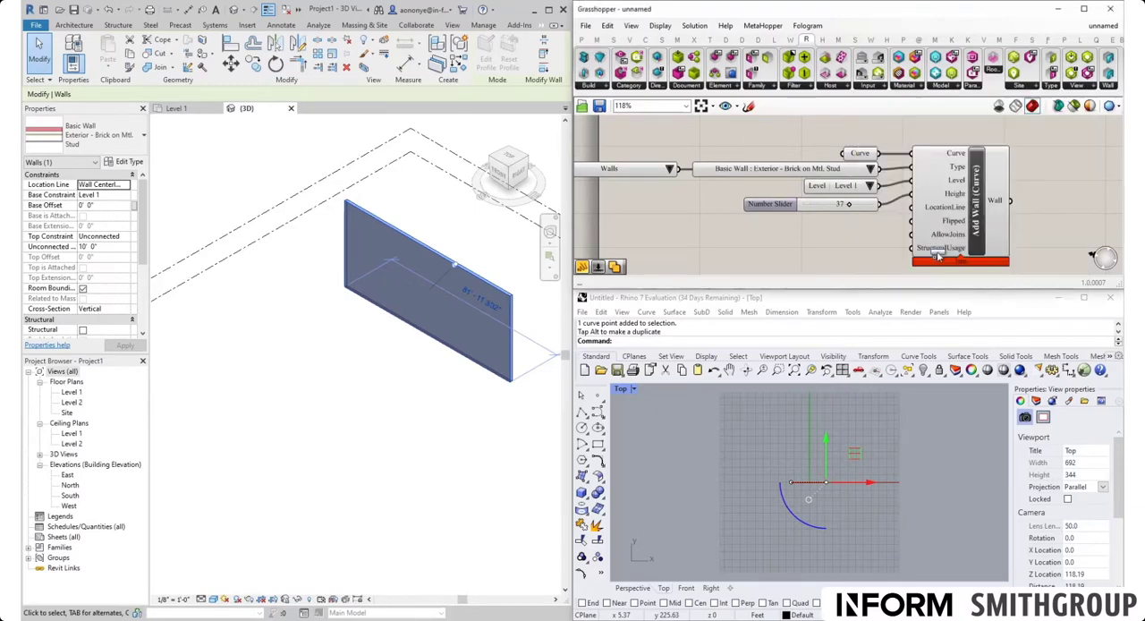
left_click(771, 249)
left_click(841, 246)
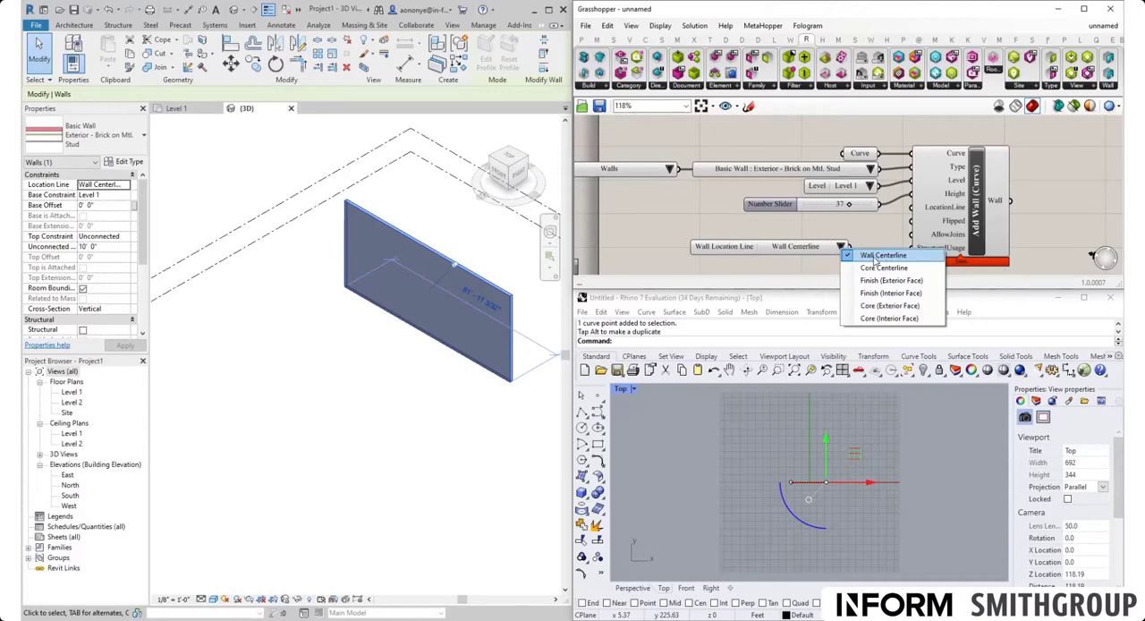
left_click(869, 236)
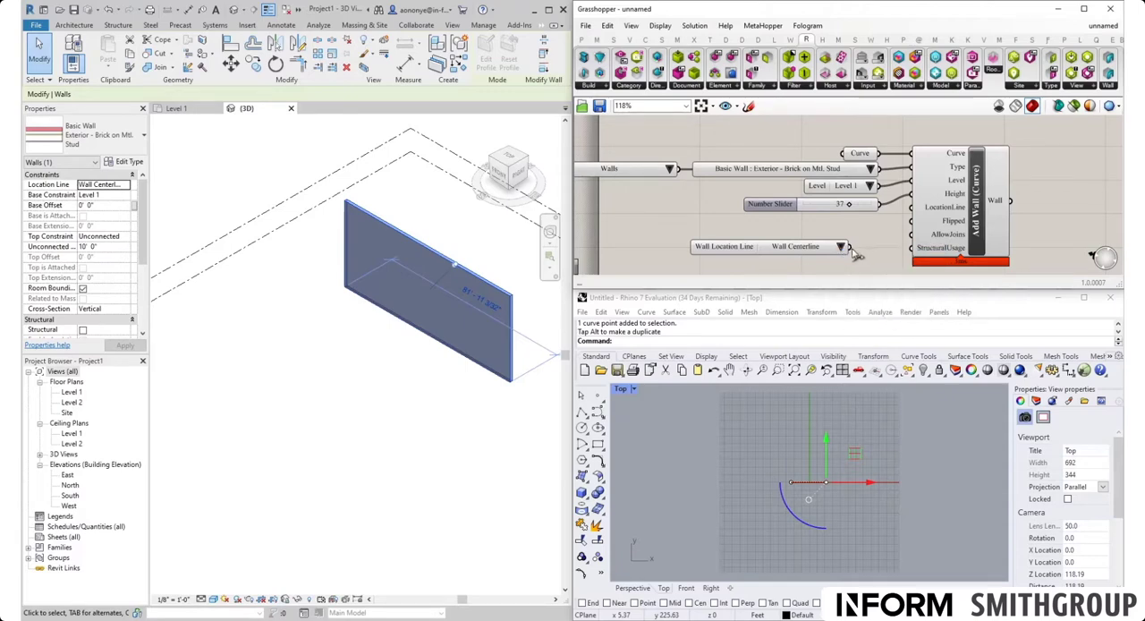
left_click_drag(851, 246, 911, 209)
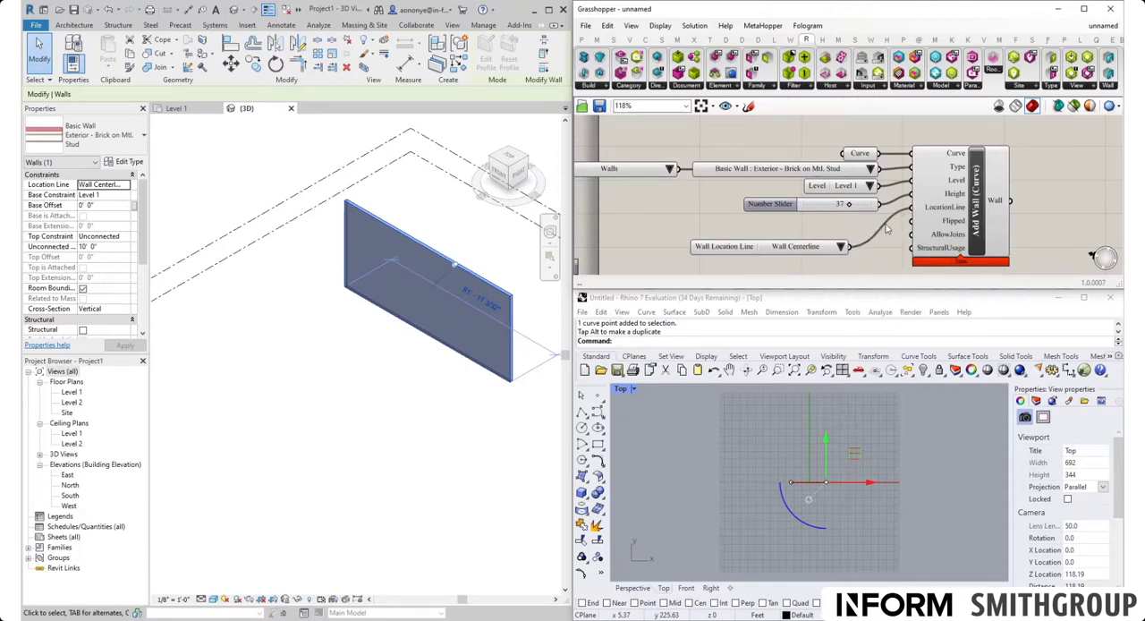
left_click_drag(783, 251, 814, 229)
left_click(809, 251)
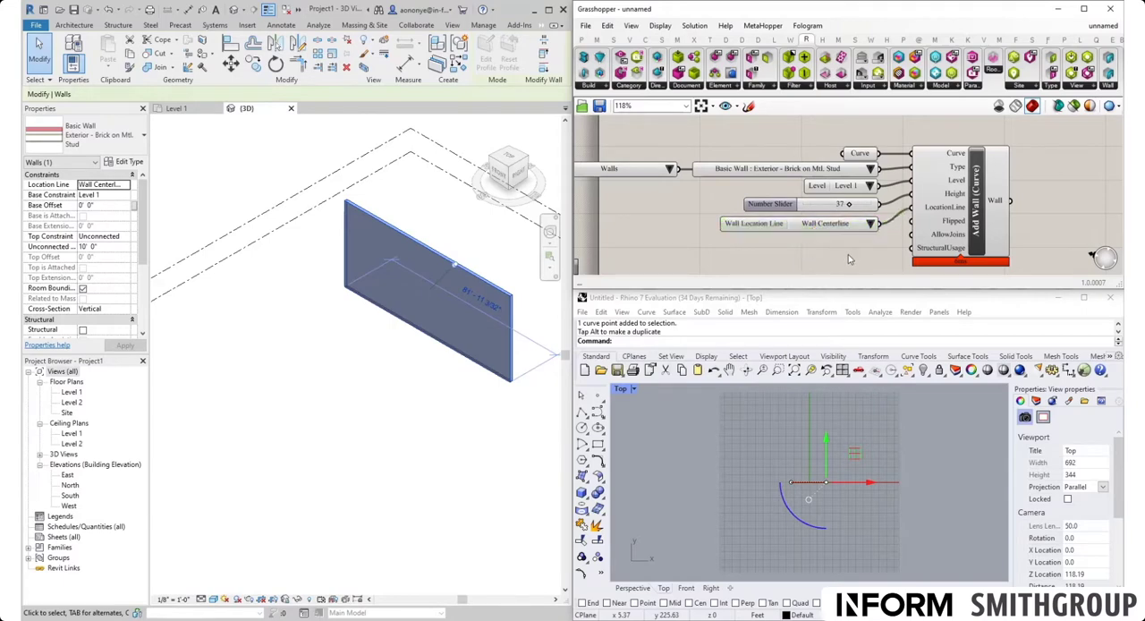
Step: Try Finish (Exterior Face) and Finish (Interior Face) as the wall's location line, inspecting the wall's lower corner up close in Revit
left_click(871, 225)
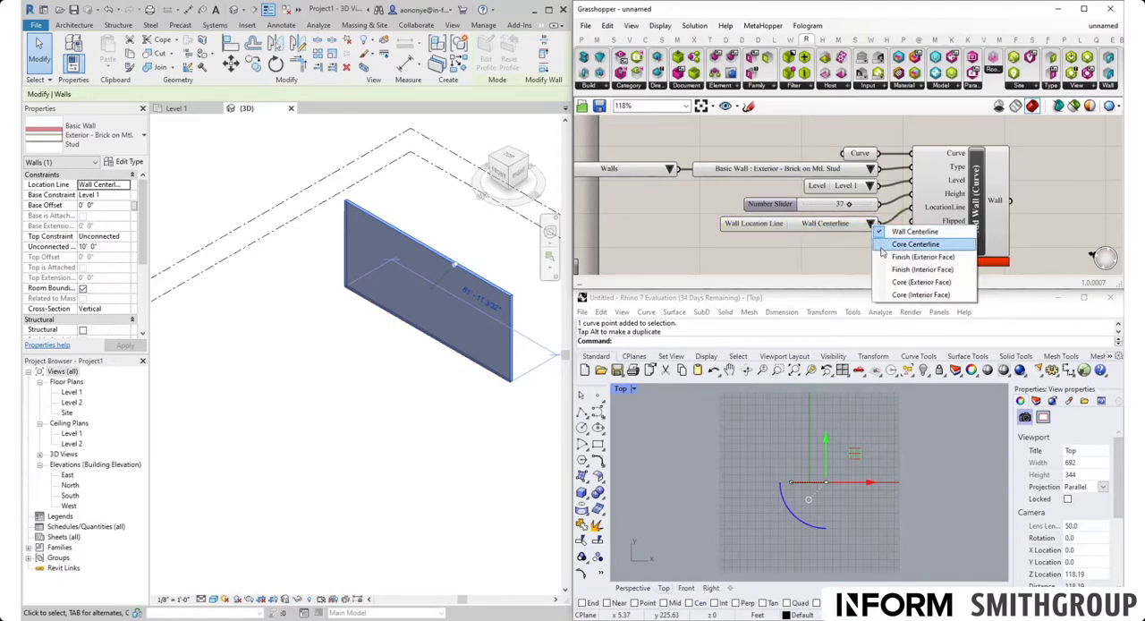
left_click(883, 257)
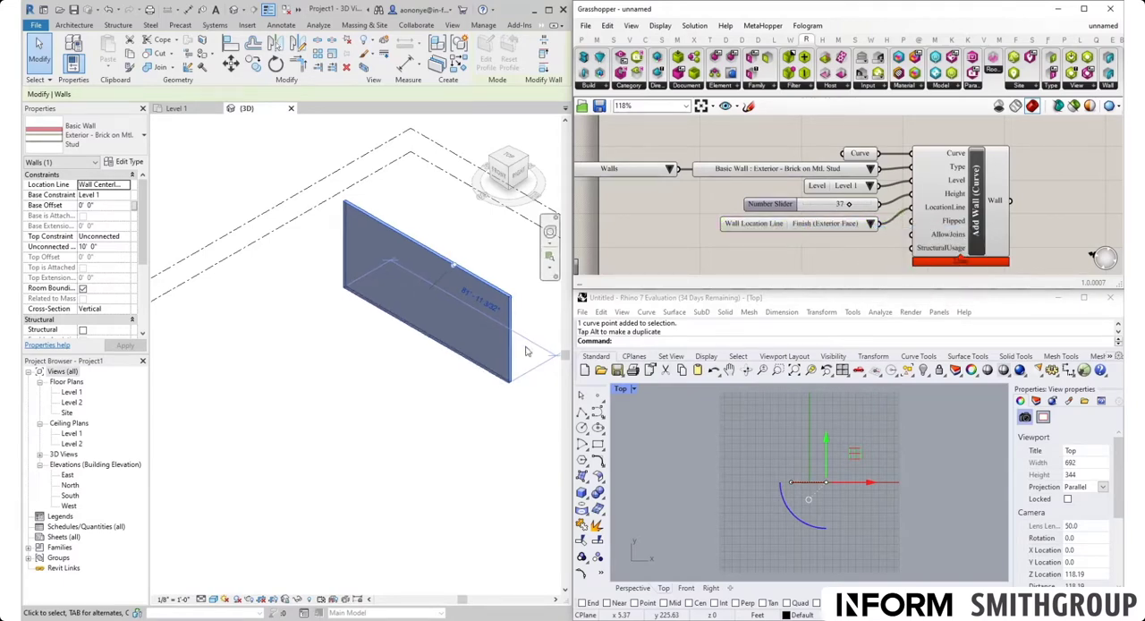
scroll(518, 385, "up", 4)
scroll(493, 404, "up", 3)
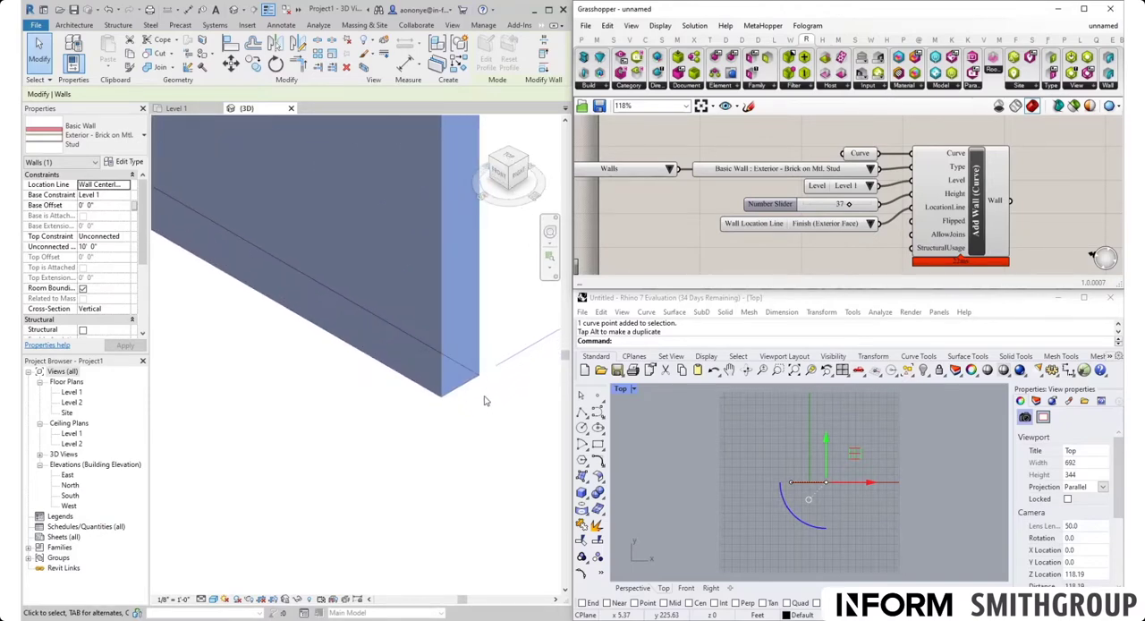
left_click(872, 225)
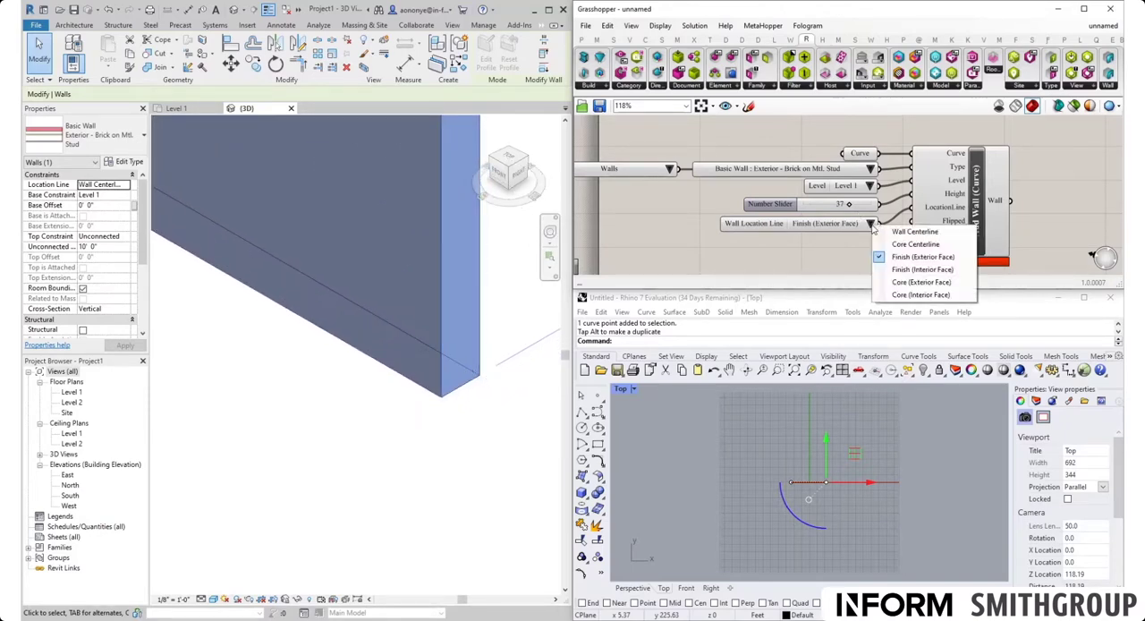
left_click(921, 269)
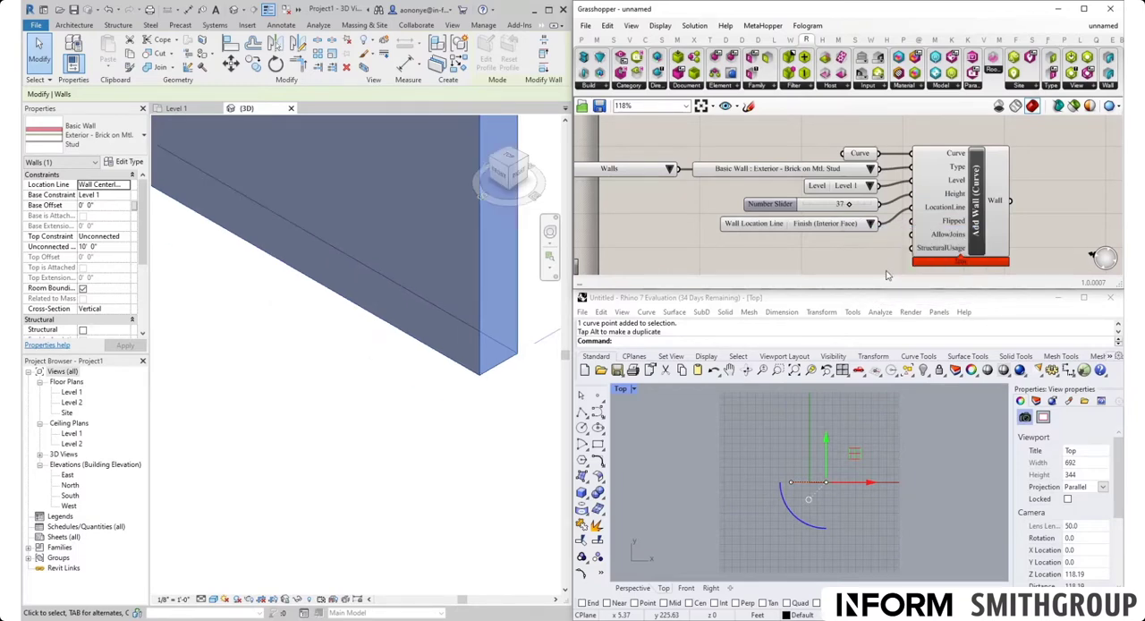
Step: Try Core Centerline as the wall's location line and return the picker to Wall Centerline
left_click(870, 223)
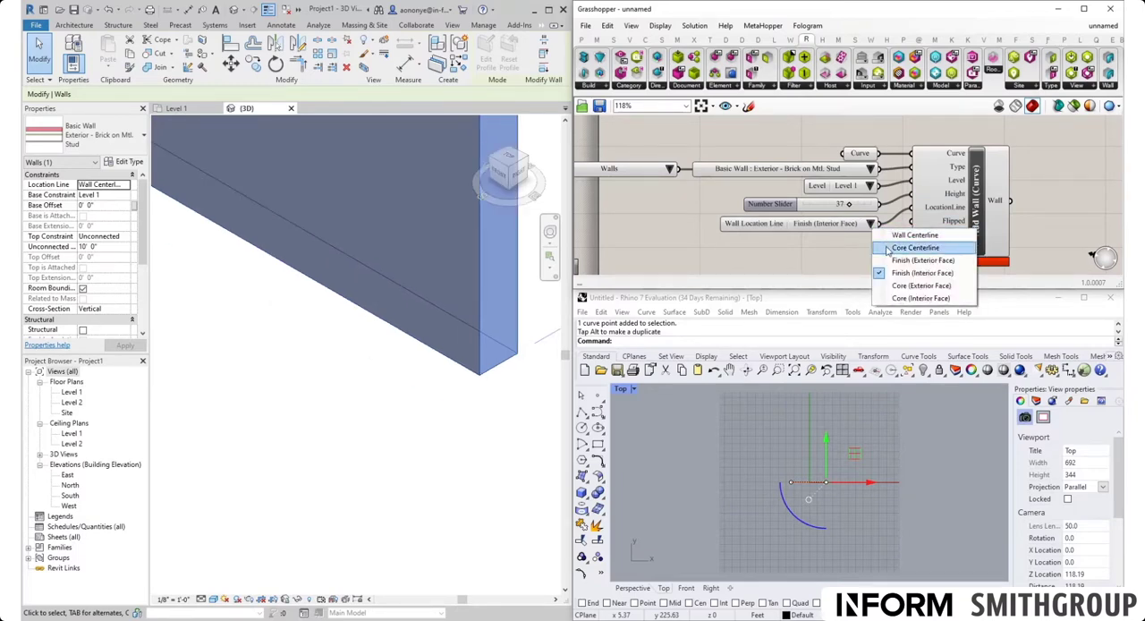
left_click(893, 251)
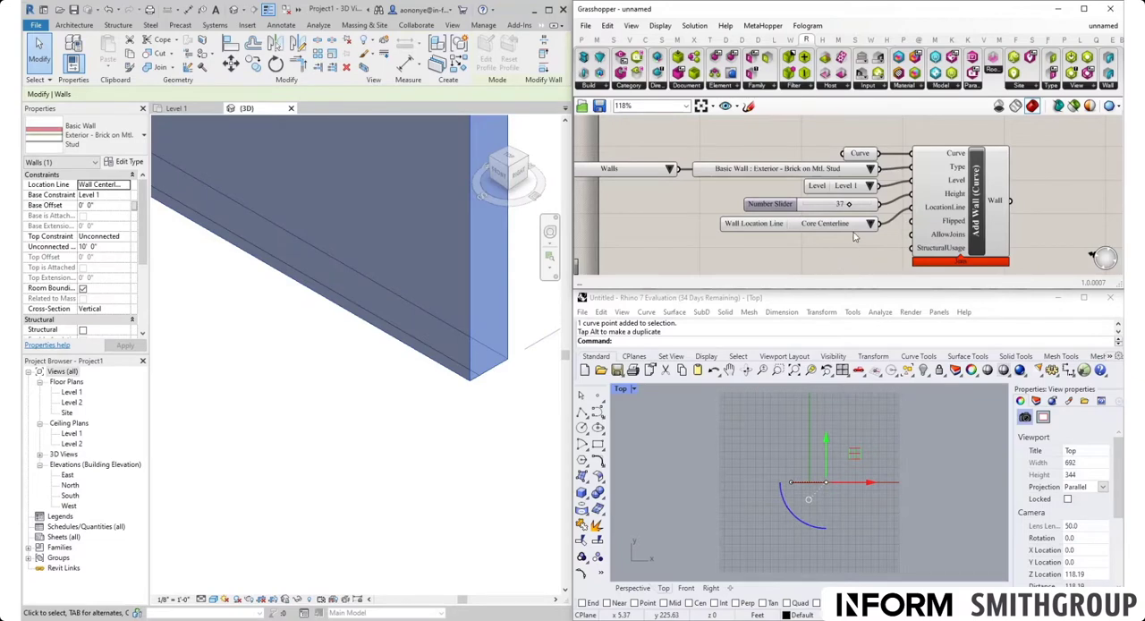
left_click(871, 224)
left_click(895, 236)
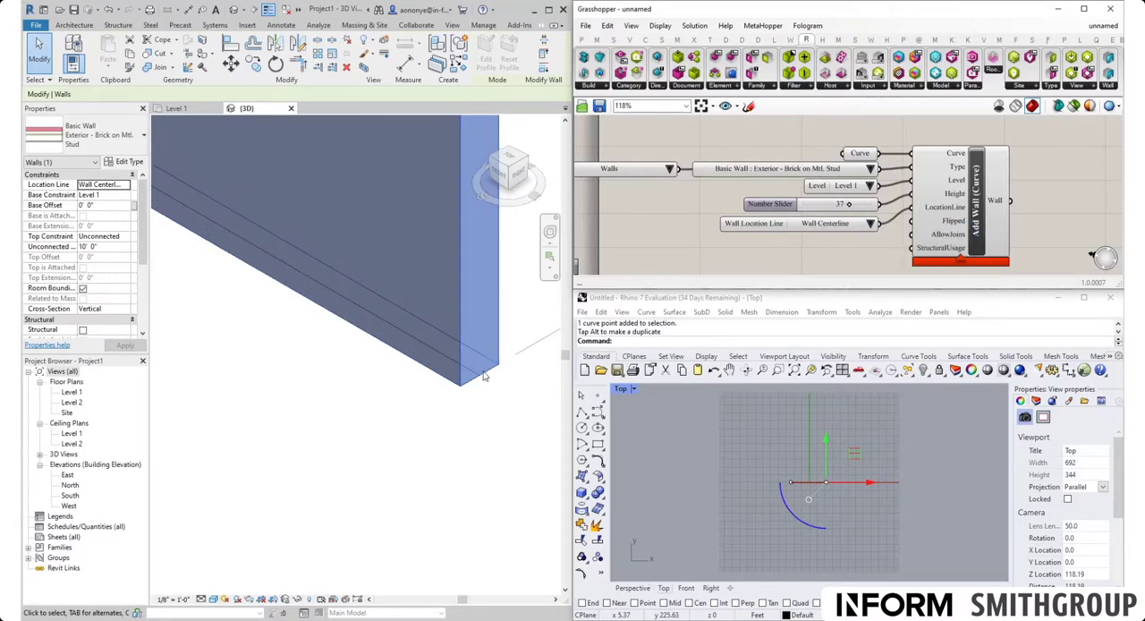
Step: Add a Boolean Toggle, connect it to Add Wall's Flipped input and place it below the Wall Location Line picker
scroll(863, 235, "down", 1)
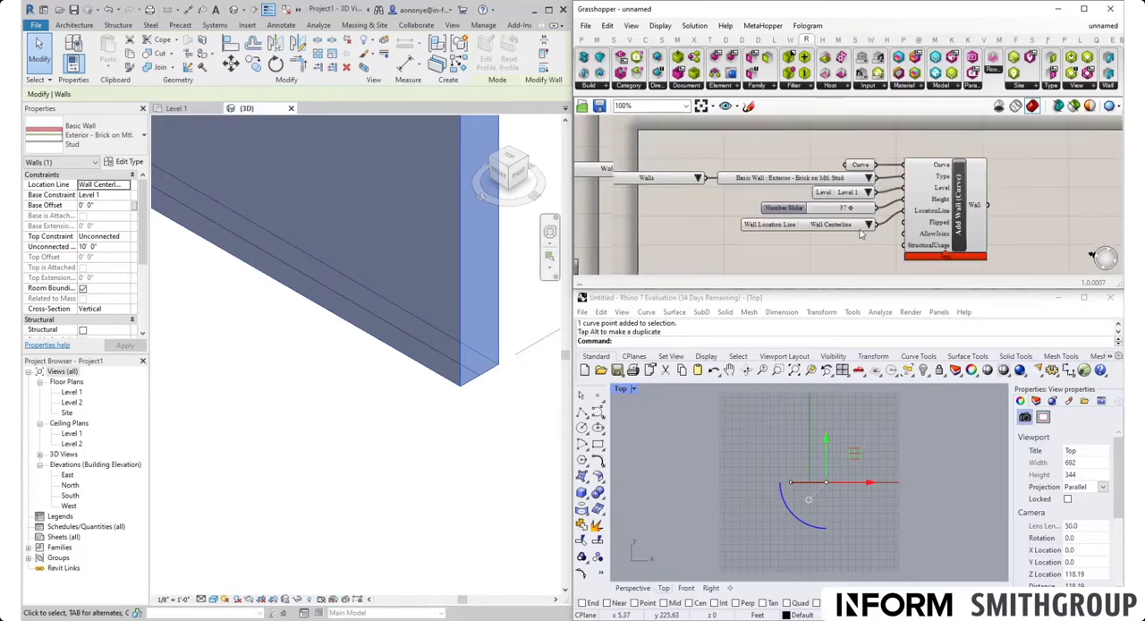
scroll(858, 248, "up", 2)
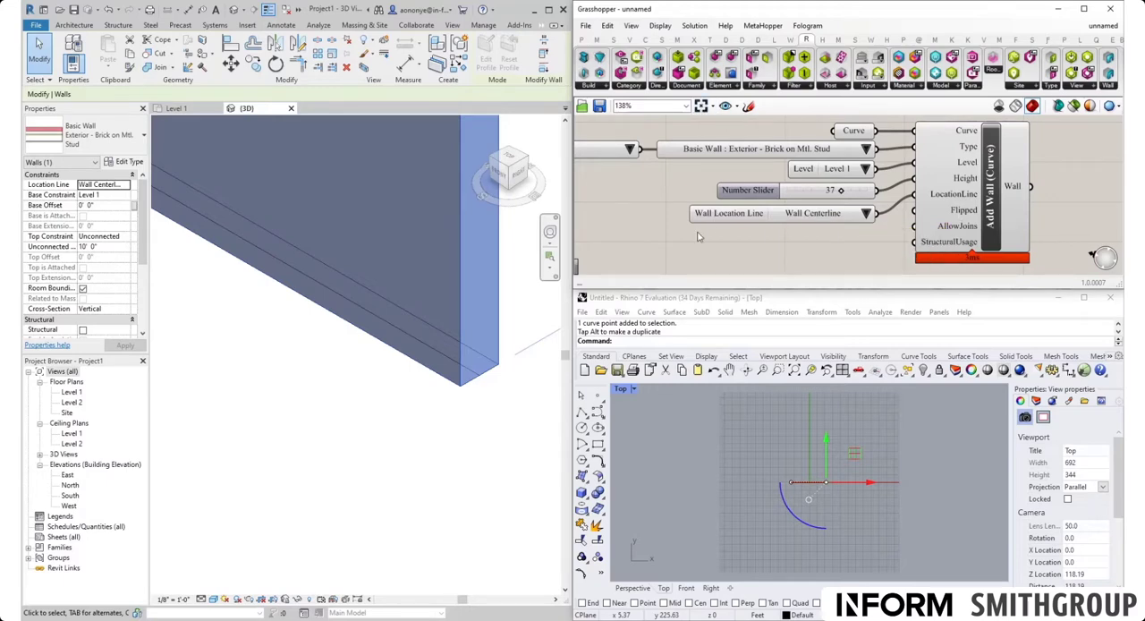
double_click(658, 251)
type("to")
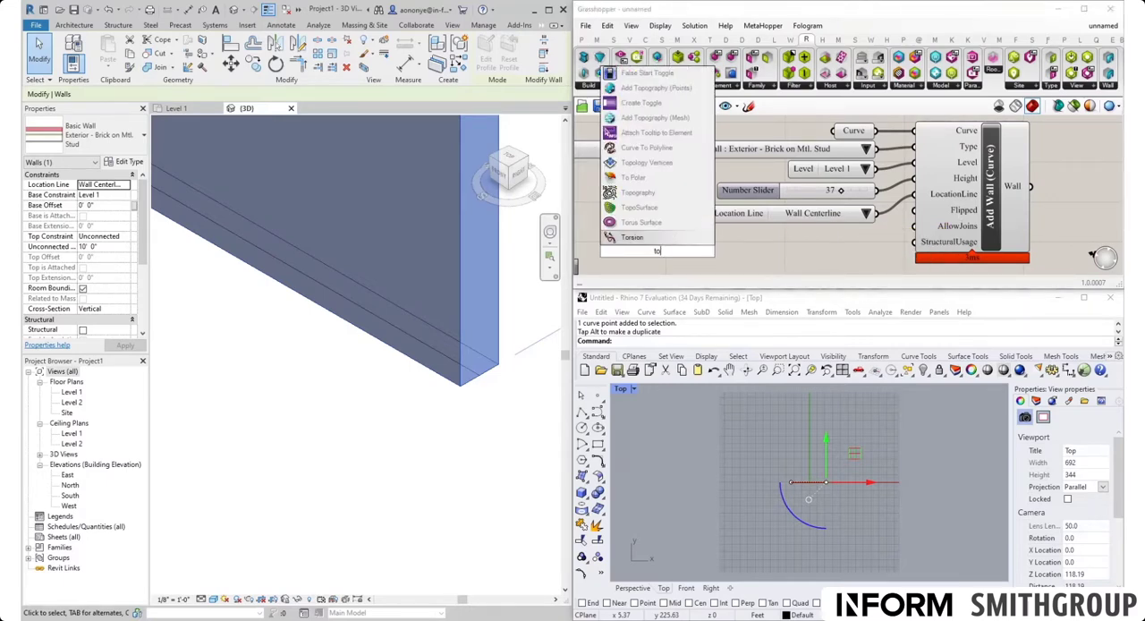
type("g")
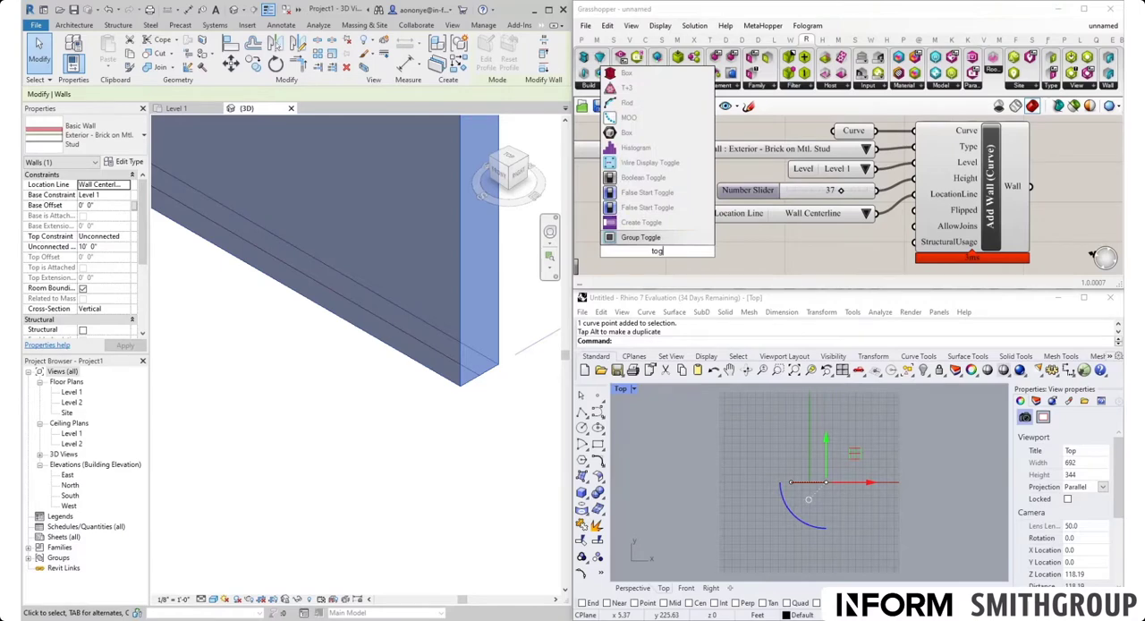
left_click(669, 179)
left_click_drag(714, 250, 913, 210)
left_click_drag(648, 252, 800, 242)
Step: Deselect the wall in Revit, set the Boolean Toggle to True and inspect the flipped wall face in the 3D view
left_click(470, 449)
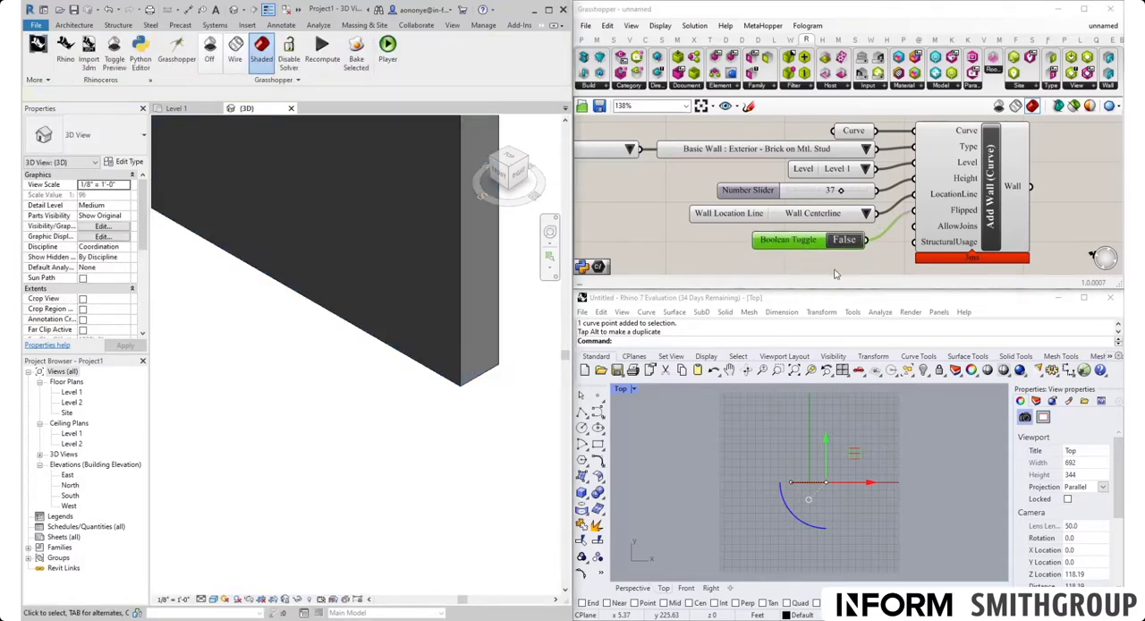
left_click(821, 243)
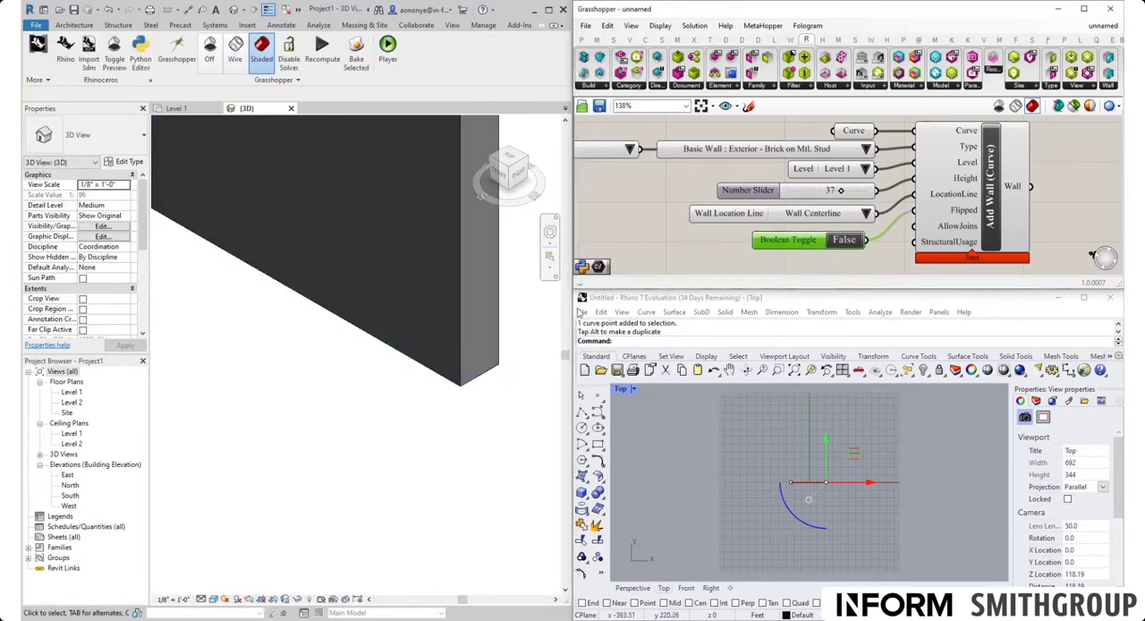
middle_click_drag(444, 393, 468, 385, "shift")
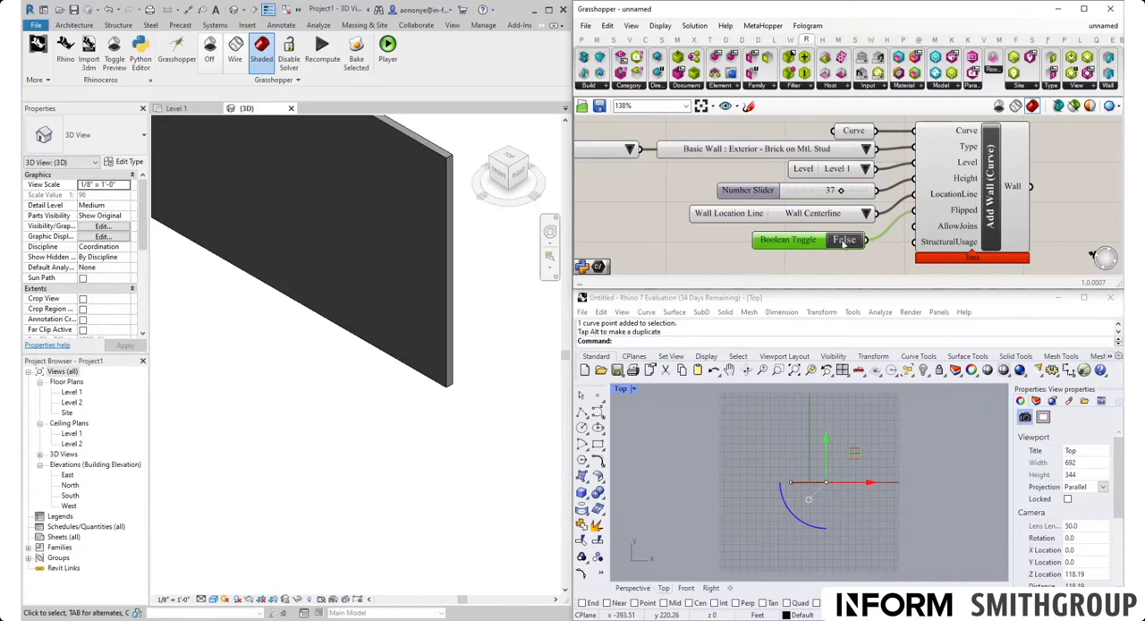
scroll(516, 441, "down", 5)
scroll(432, 331, "up", 2)
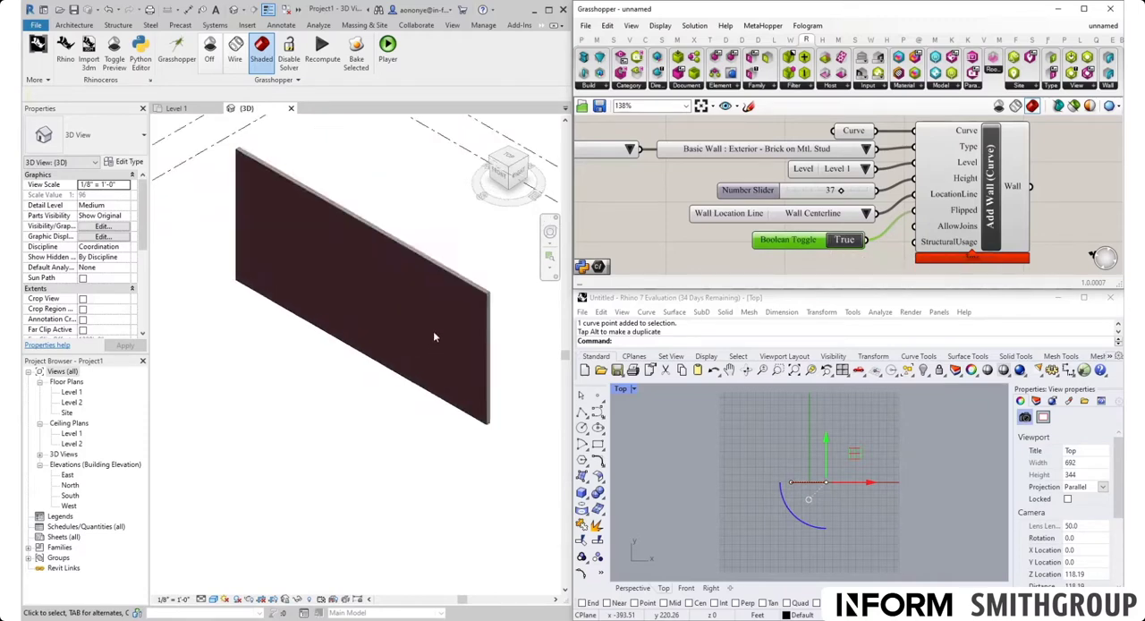
Step: Change the wall type to Basic Wall : Exterior - Brick and CMU on MTL. Stud and inspect the wall in Revit's 3D view
left_click(867, 150)
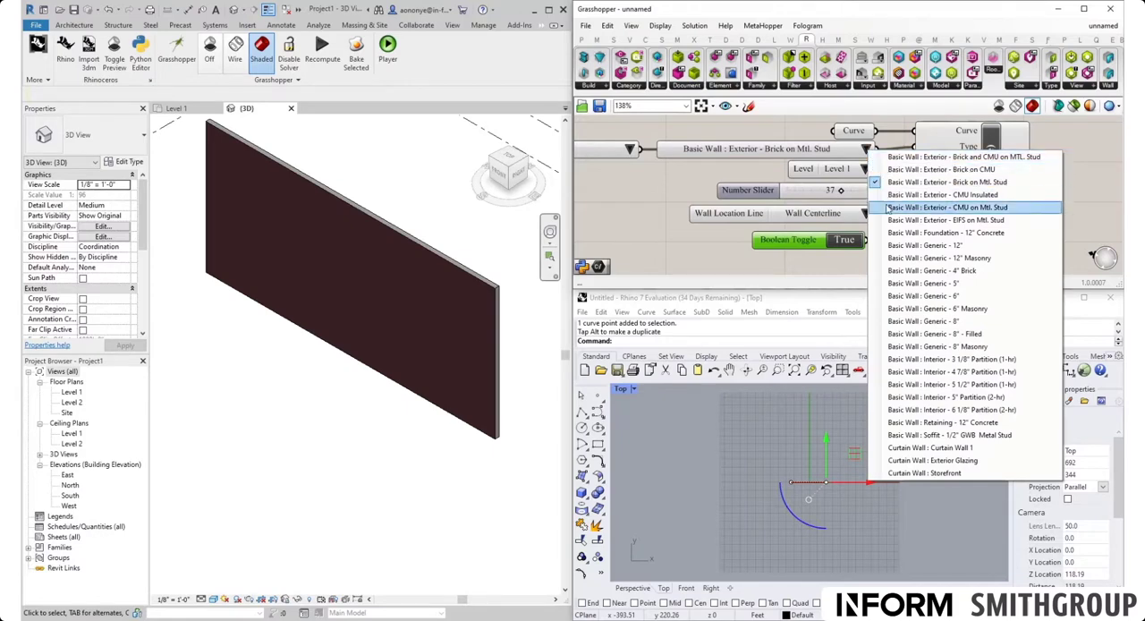
left_click(894, 157)
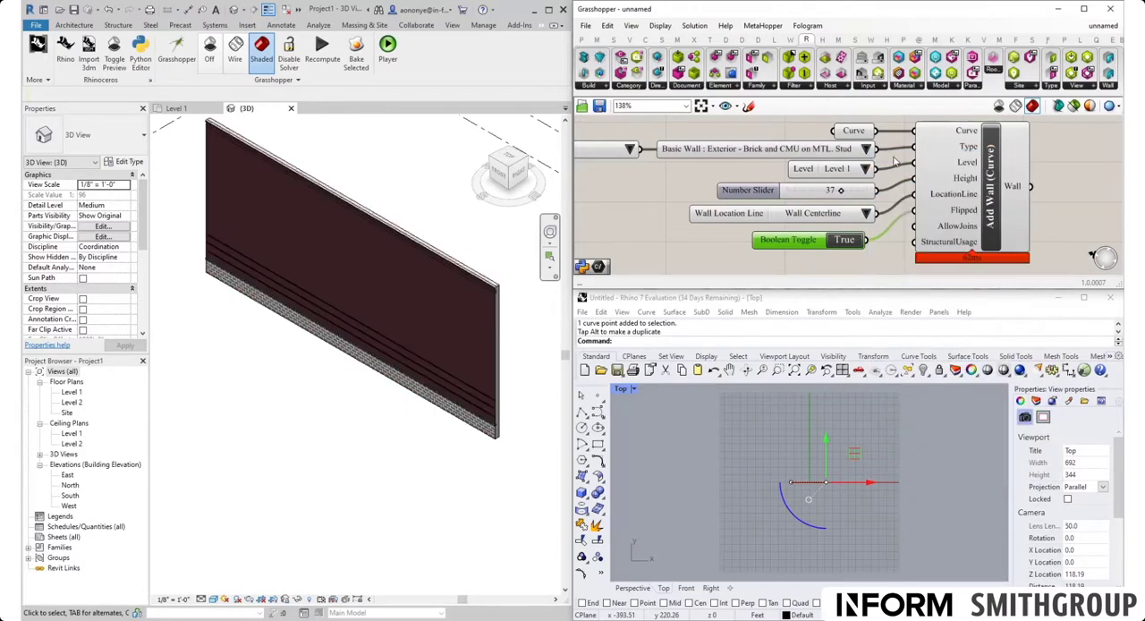
scroll(485, 413, "down", 4)
scroll(459, 394, "up", 3)
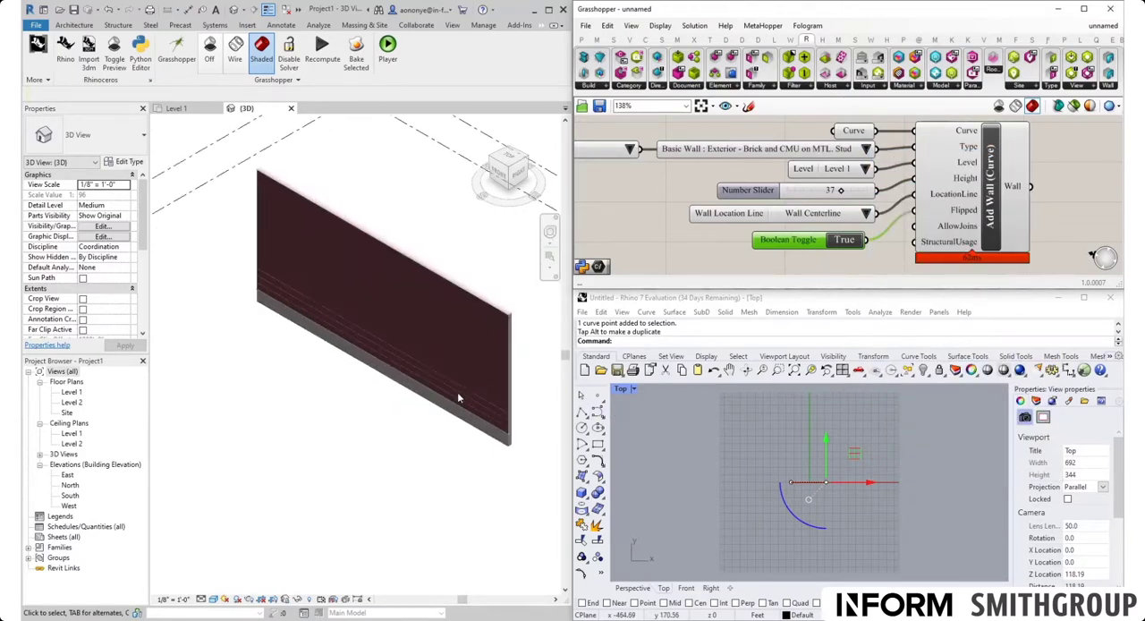
Step: Try moving the line's end point down and back up in Rhino's Top view, and undo the moves
left_click(853, 508)
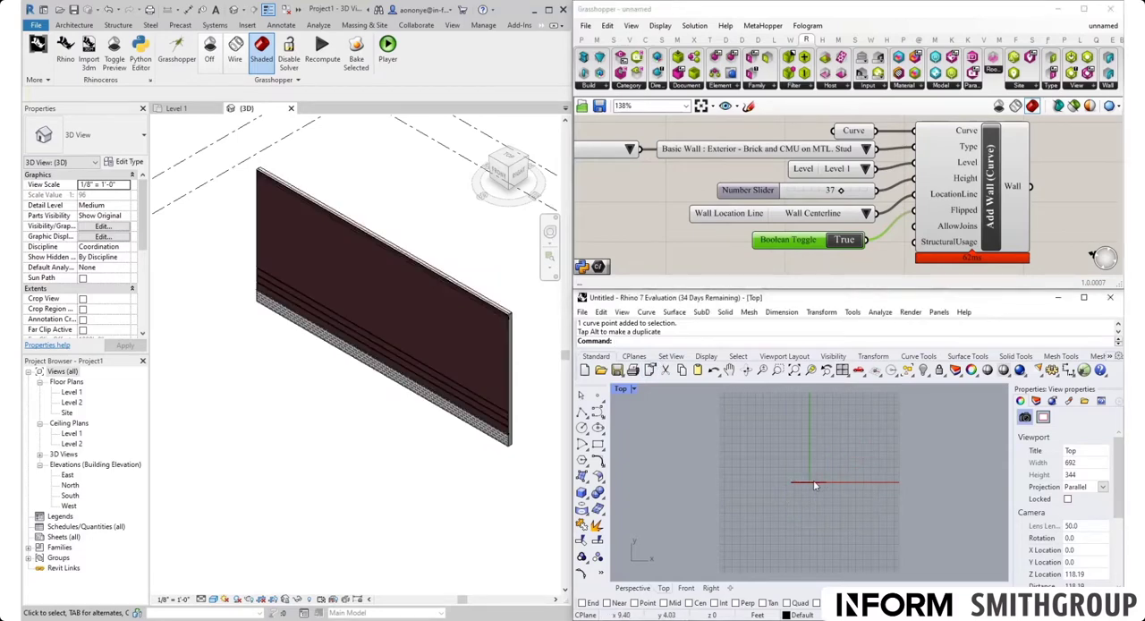
left_click(824, 474)
left_click_drag(822, 466, 842, 503)
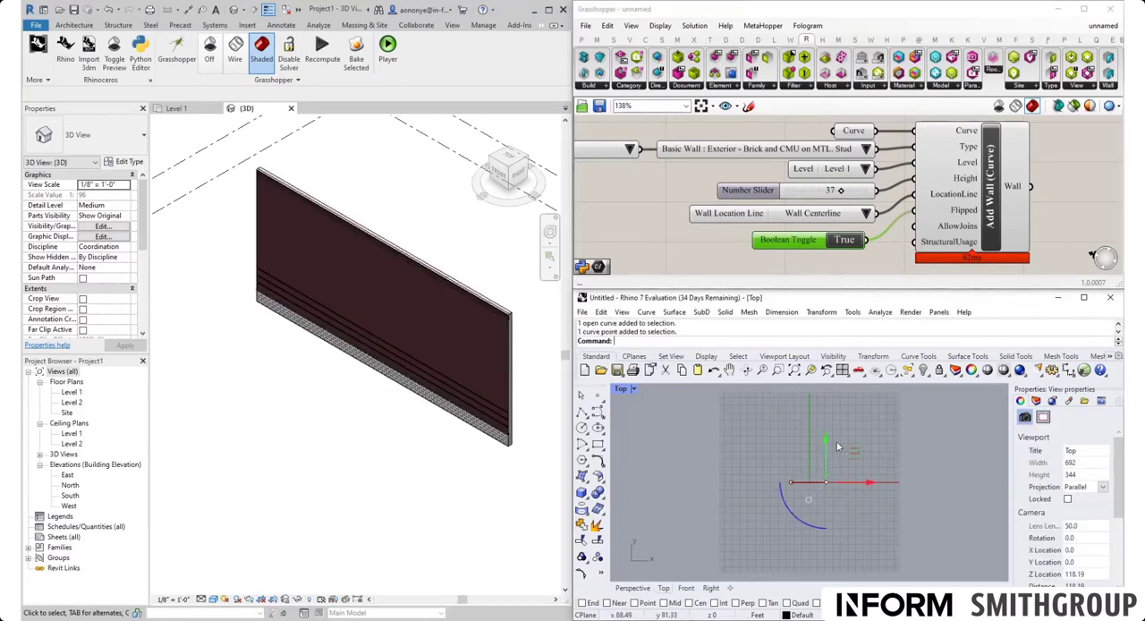
left_click_drag(826, 445, 825, 480)
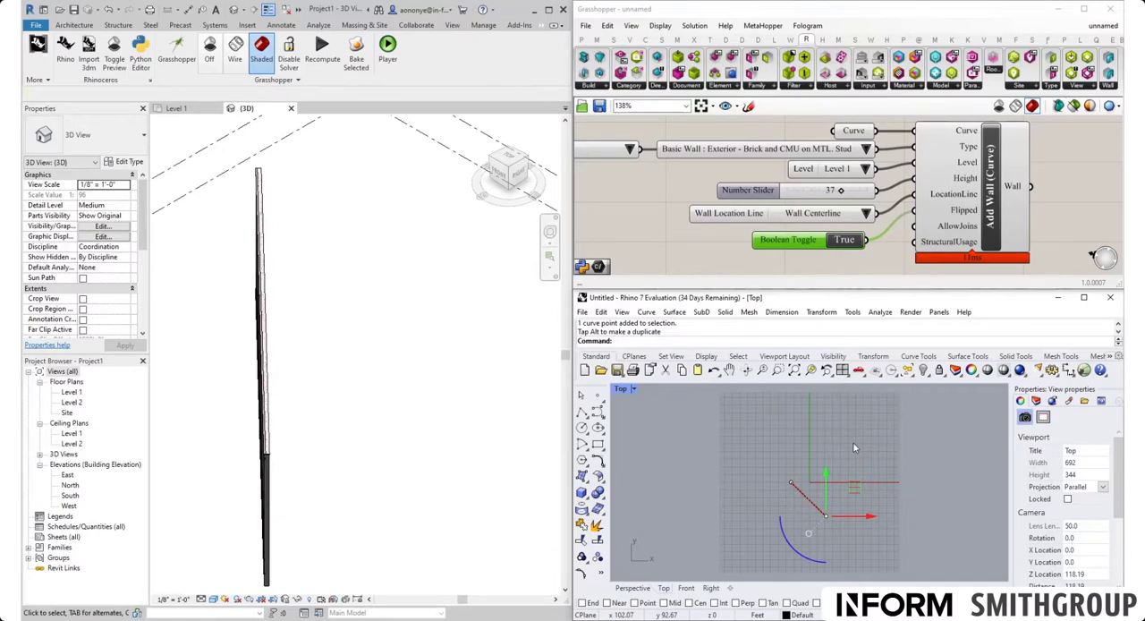
left_click_drag(826, 465, 826, 437)
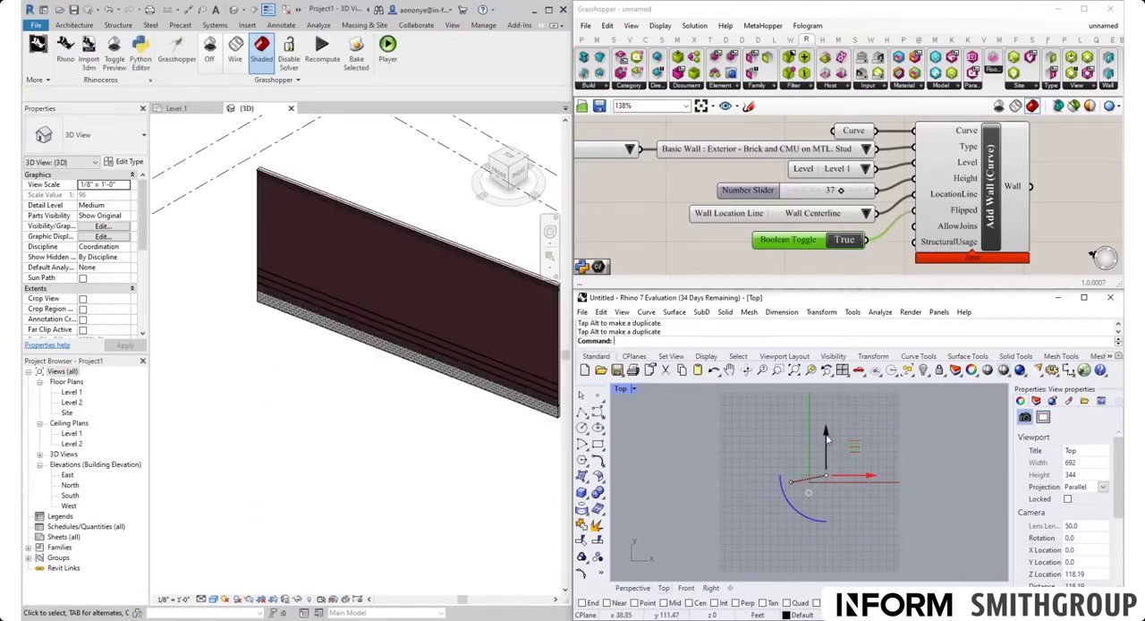
key("ctrl+z")
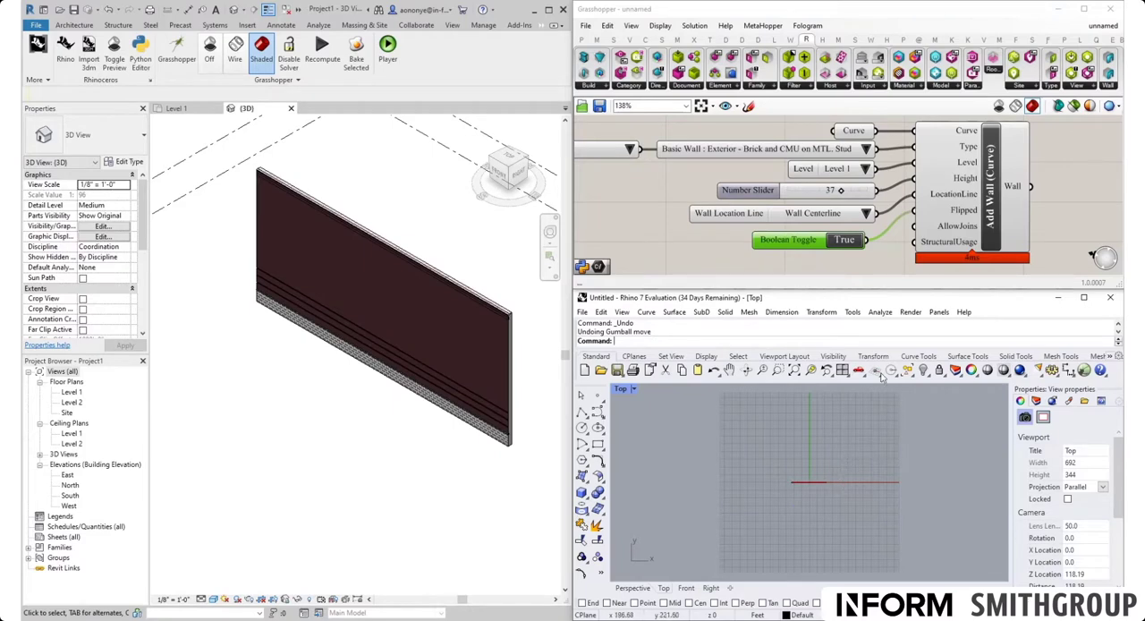
Step: Examine the unused AllowJoins and StructuralUsage inputs of Add Wall in Grasshopper, the whole definition and its Curve parameter
left_click(882, 262)
right_click_drag(882, 259, 877, 213)
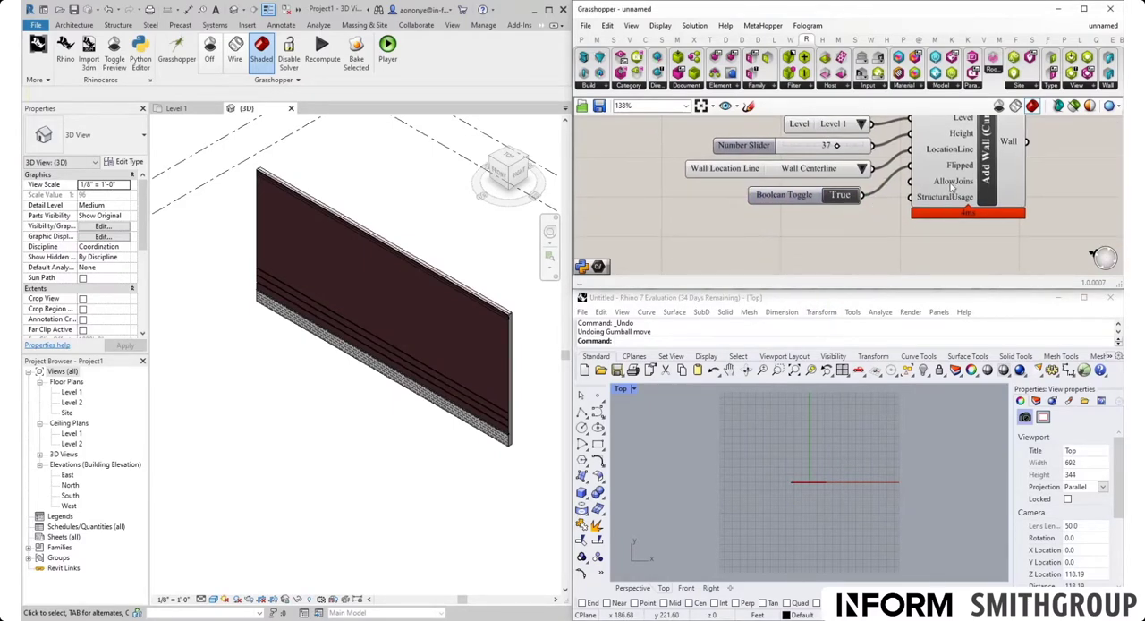
mouse_move(951, 187)
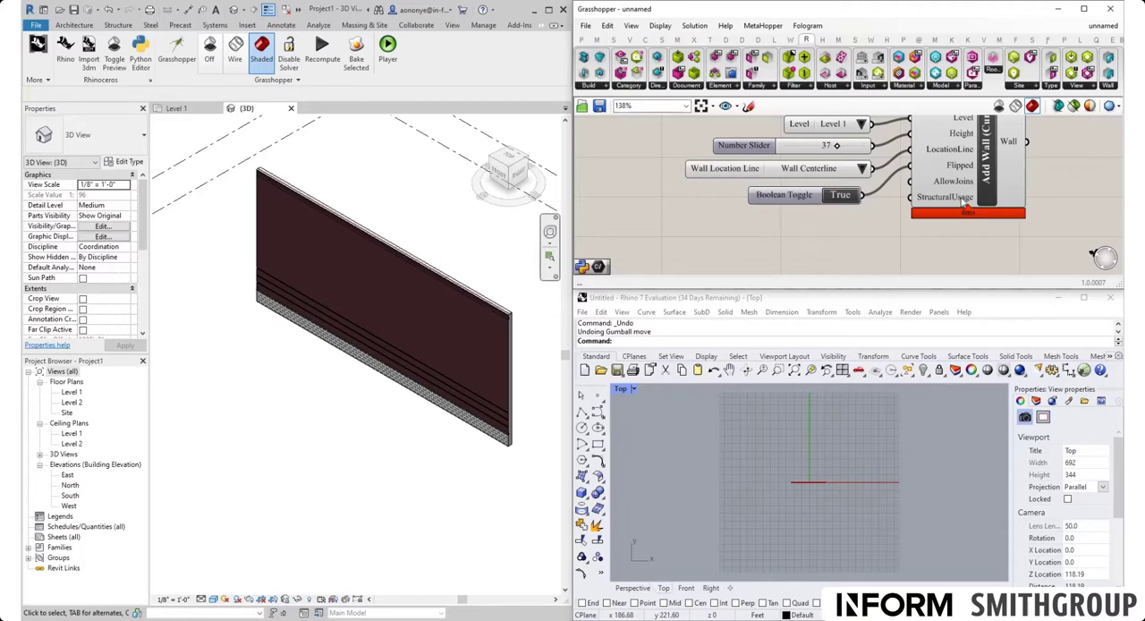
scroll(950, 253, "down", 2)
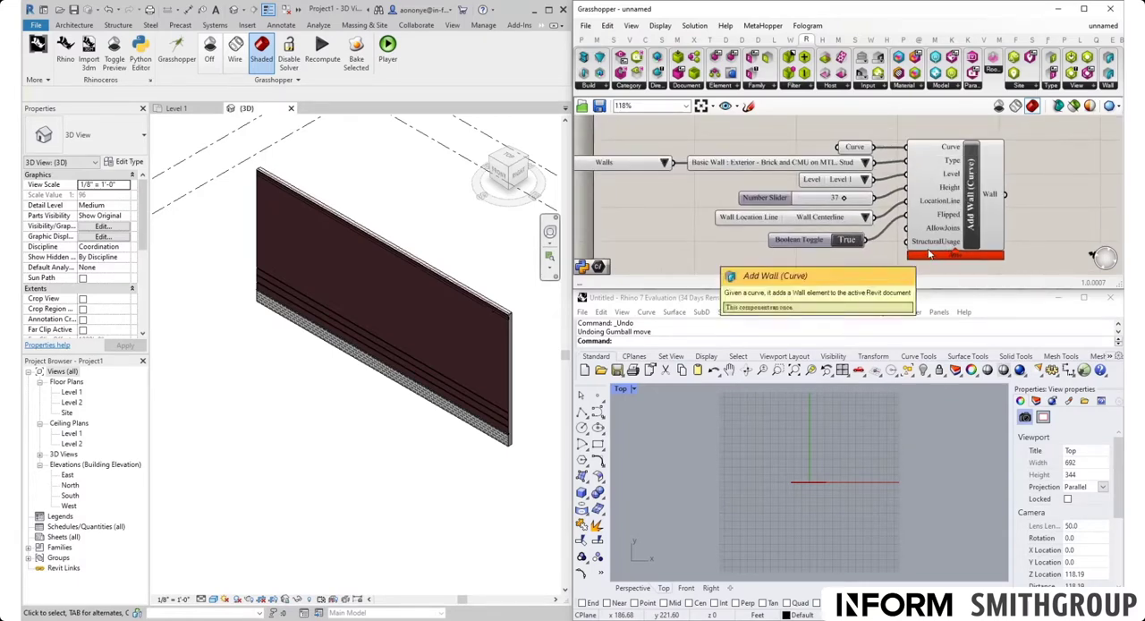
scroll(950, 253, "down", 3)
left_click_drag(628, 159, 984, 261)
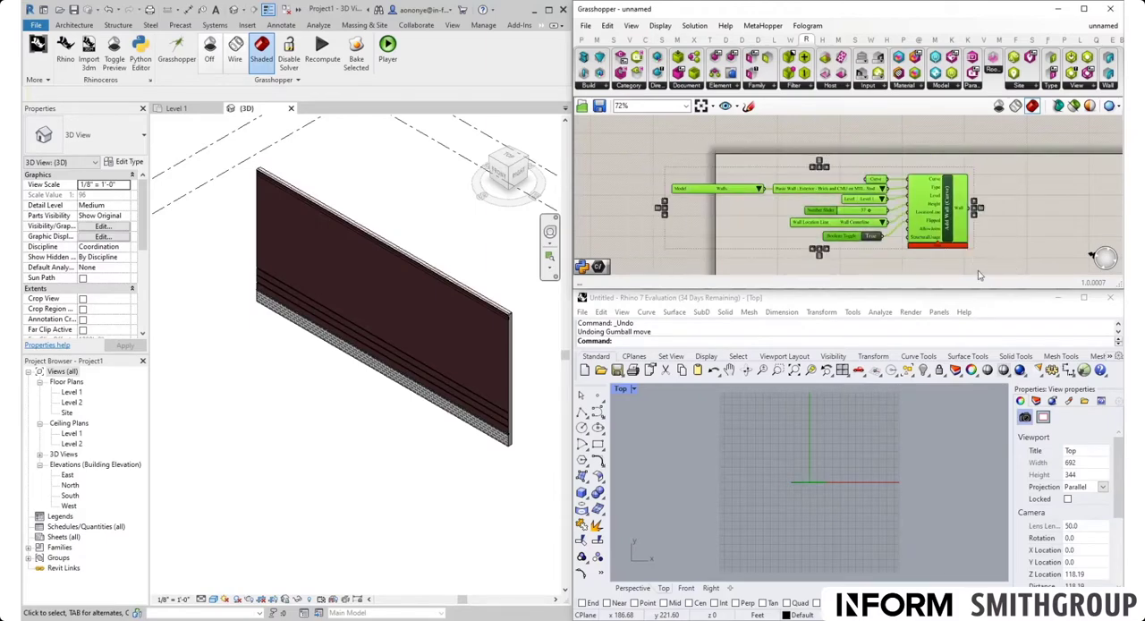
scroll(838, 201, "down", 3)
left_click_drag(832, 184, 919, 213)
left_click(968, 259)
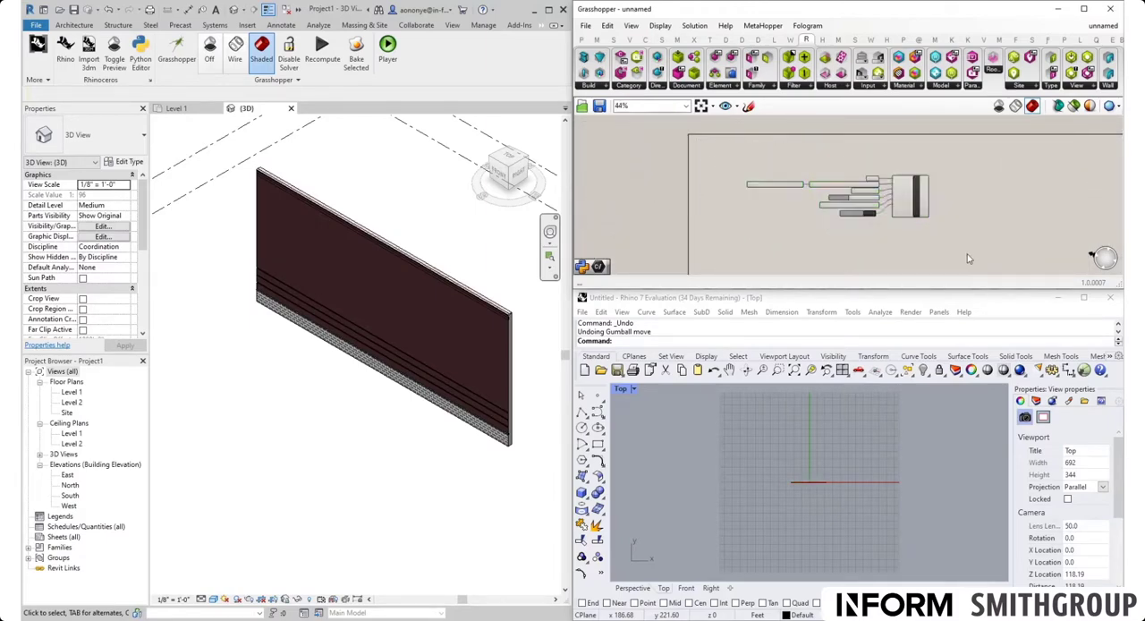
scroll(873, 187, "up", 5)
left_click(869, 139)
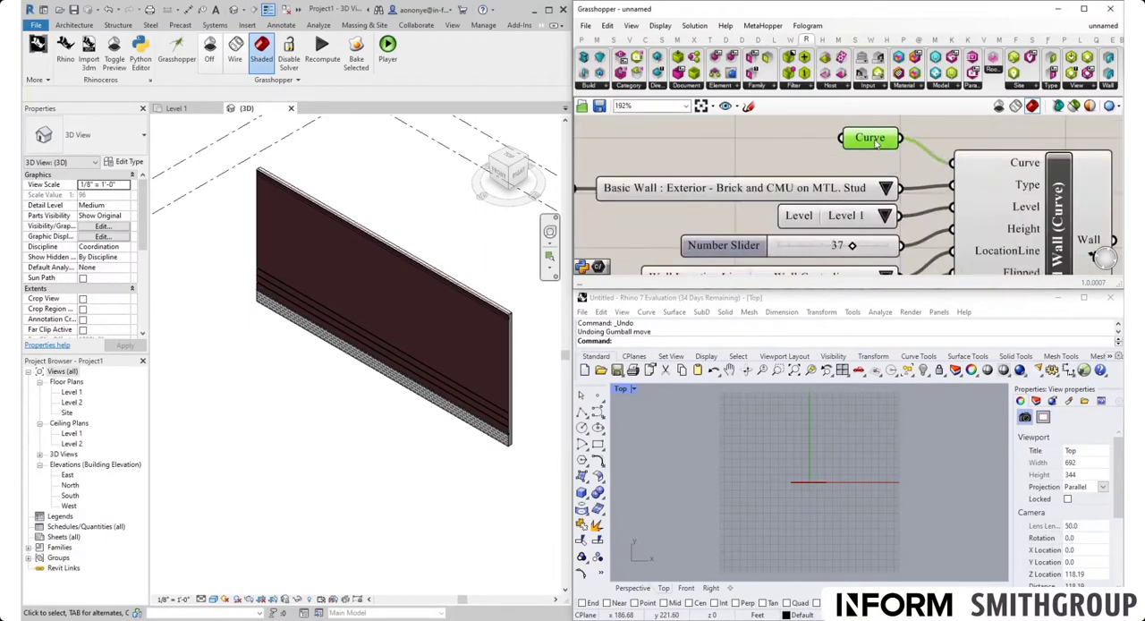
left_click(872, 166)
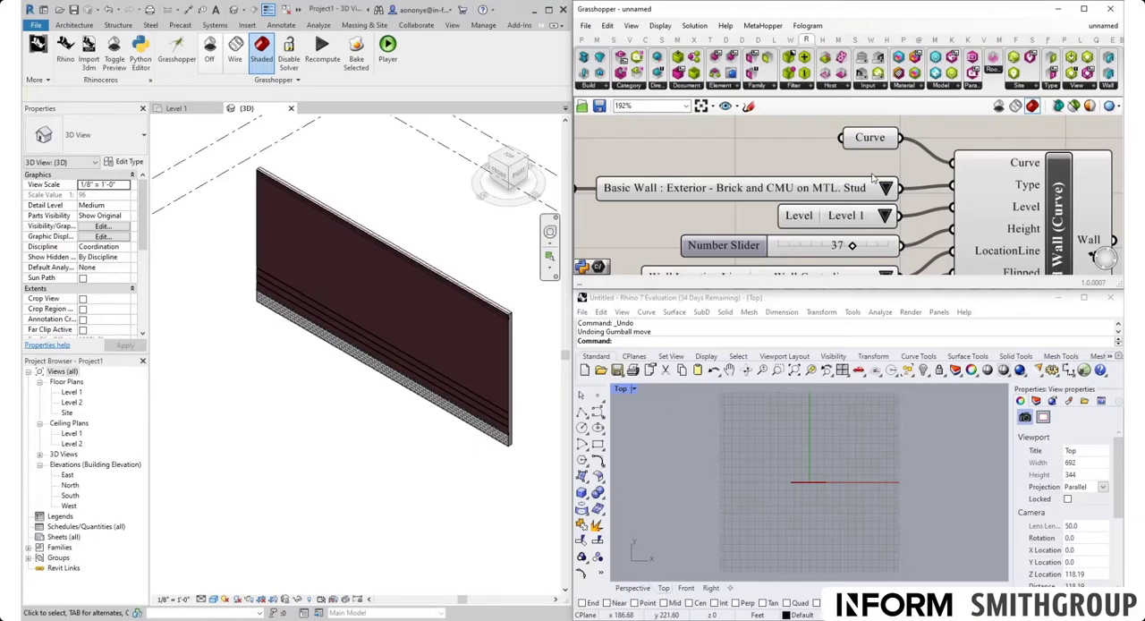
Step: Draw an S-shaped degree 3 control-point curve with four points just below the straight line in Rhino's Top view
left_click(598, 410)
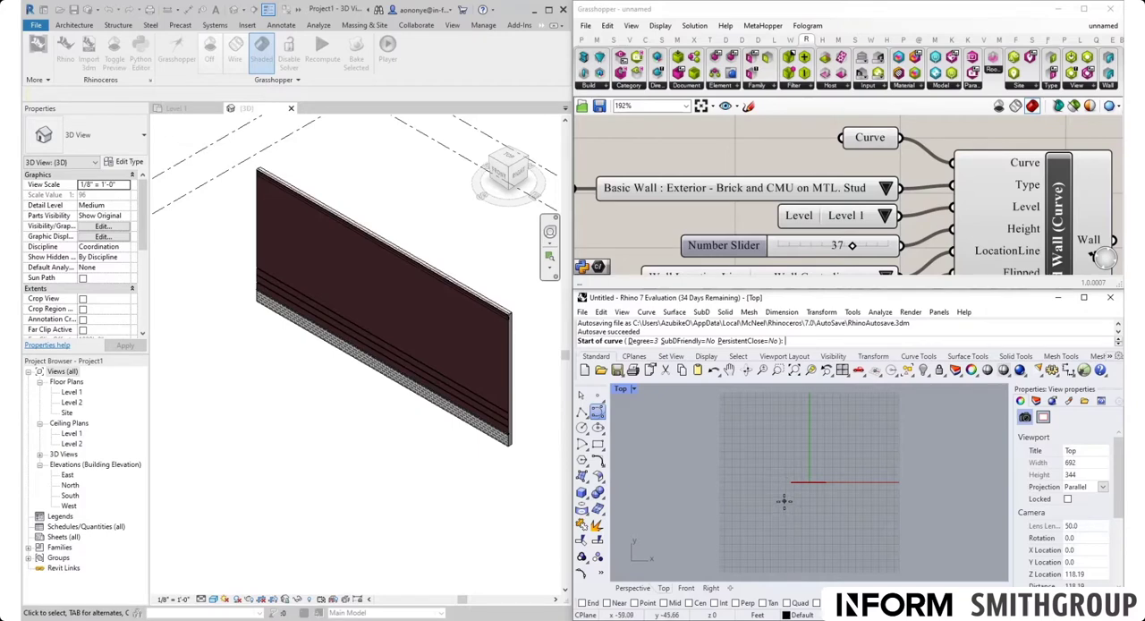
left_click(784, 500)
left_click(799, 487)
left_click(820, 510)
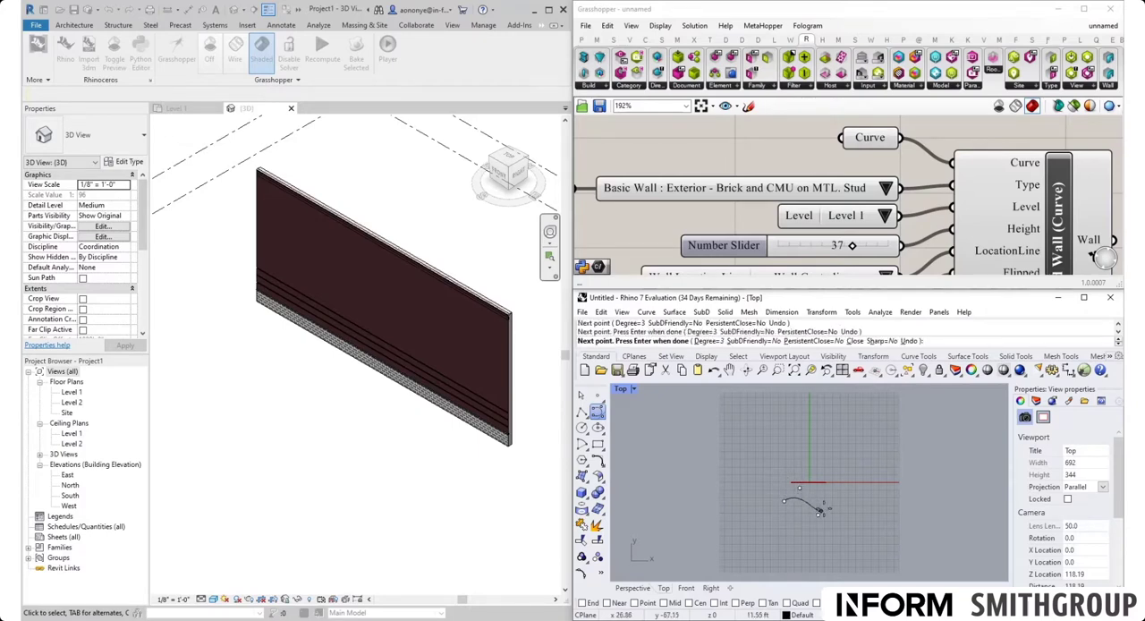
left_click(825, 496)
key("Return")
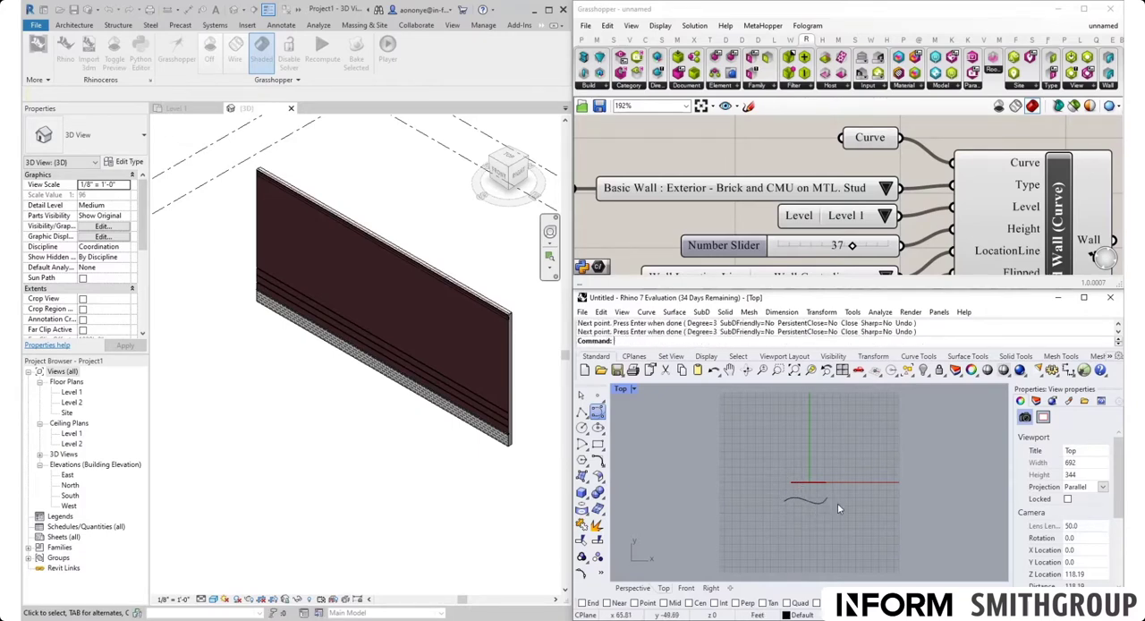
Step: Reference the new S-shaped Rhino curve in Grasshopper's Curve parameter as its single curve
left_click(807, 502)
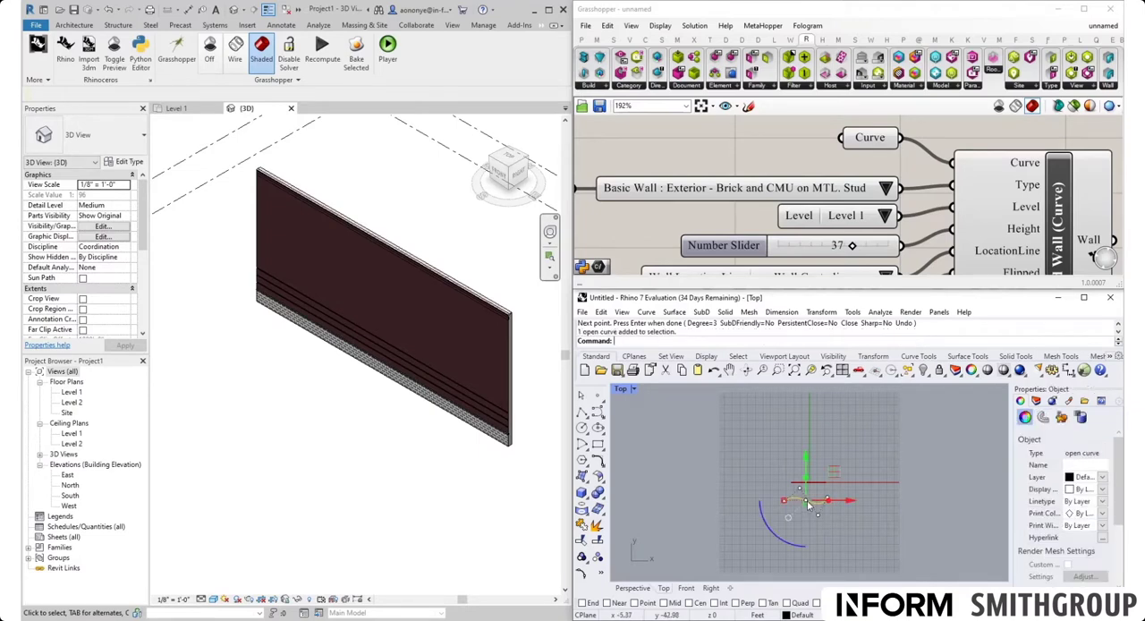
right_click(867, 137)
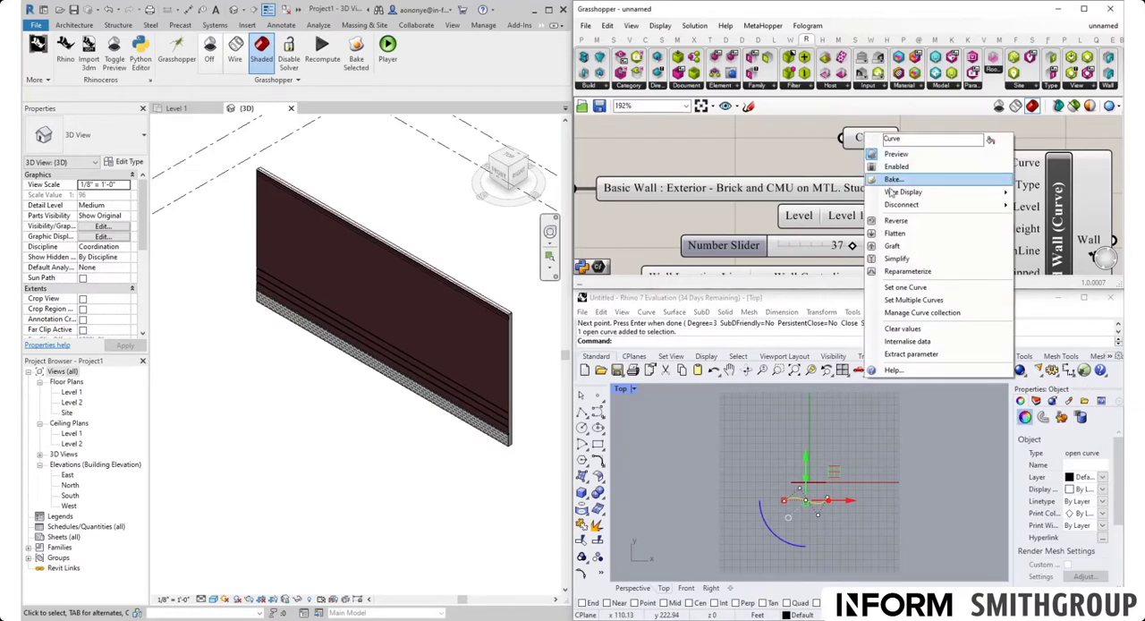
left_click(905, 287)
left_click(884, 498)
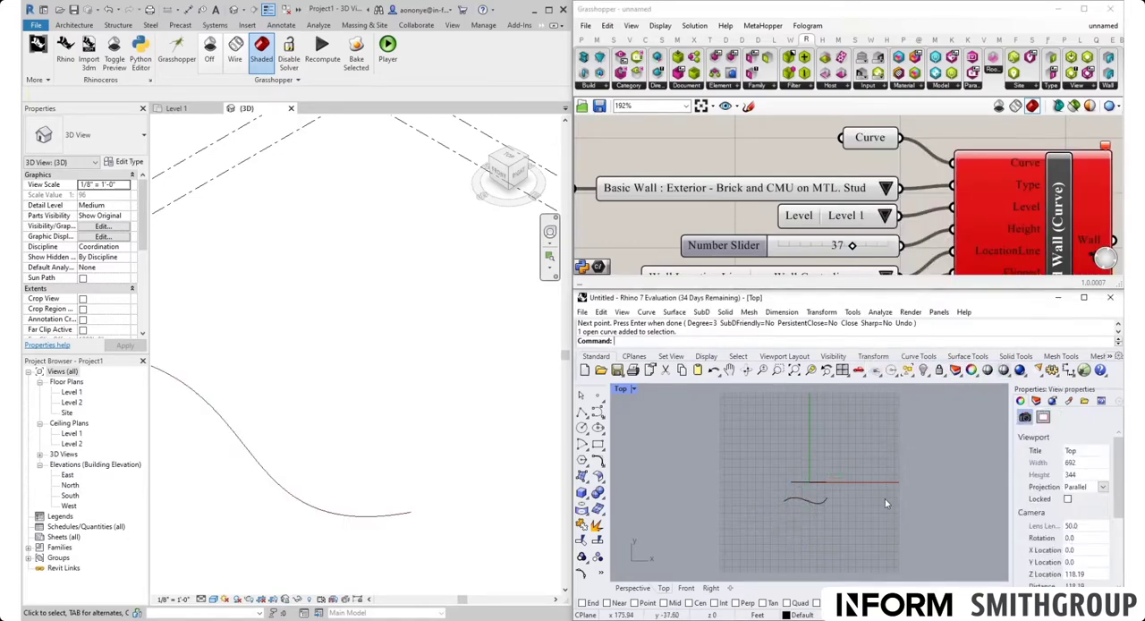
Step: Examine the error on the Add Wall (Curve) component and the S-shaped curve it references in Rhino and Revit
scroll(1019, 197, "down", 3)
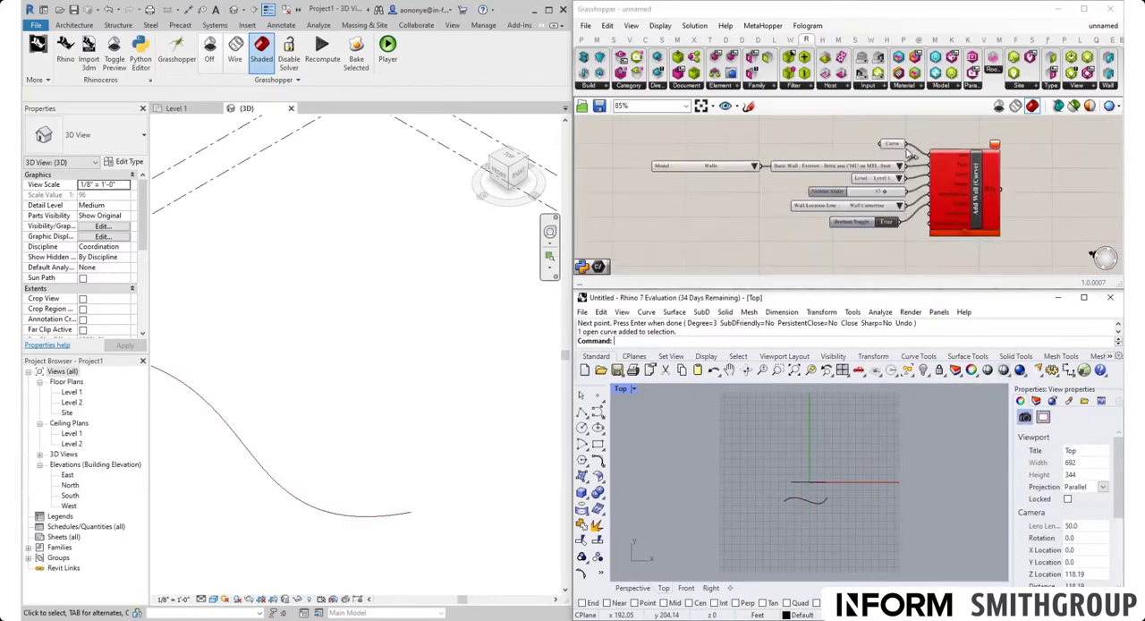
left_click(1025, 135)
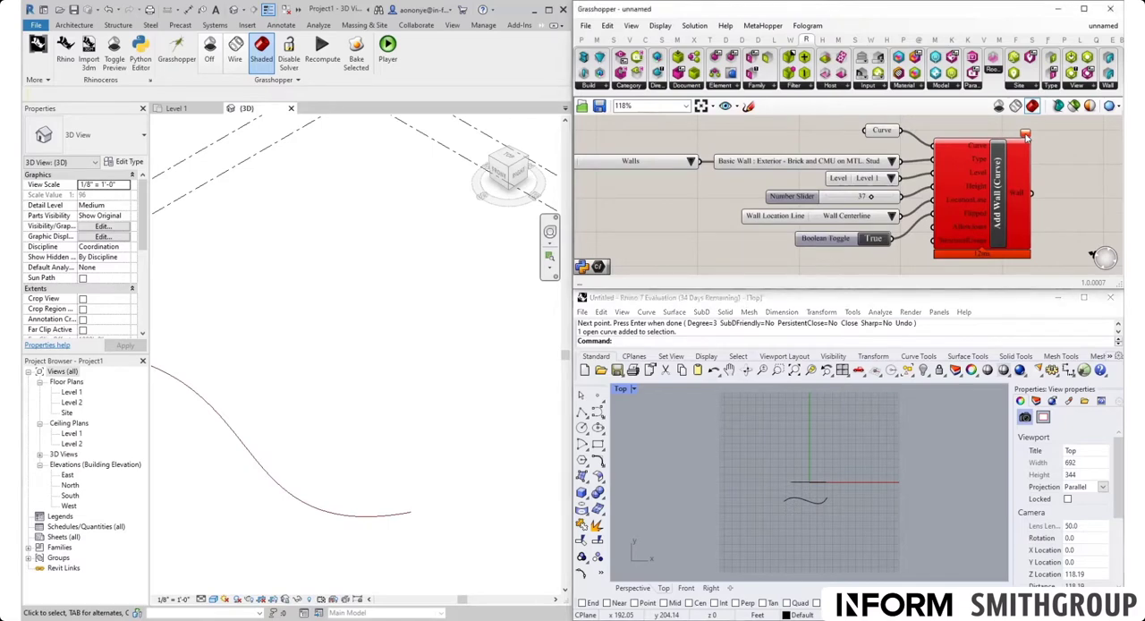
right_click_drag(1024, 134, 802, 163)
mouse_move(802, 164)
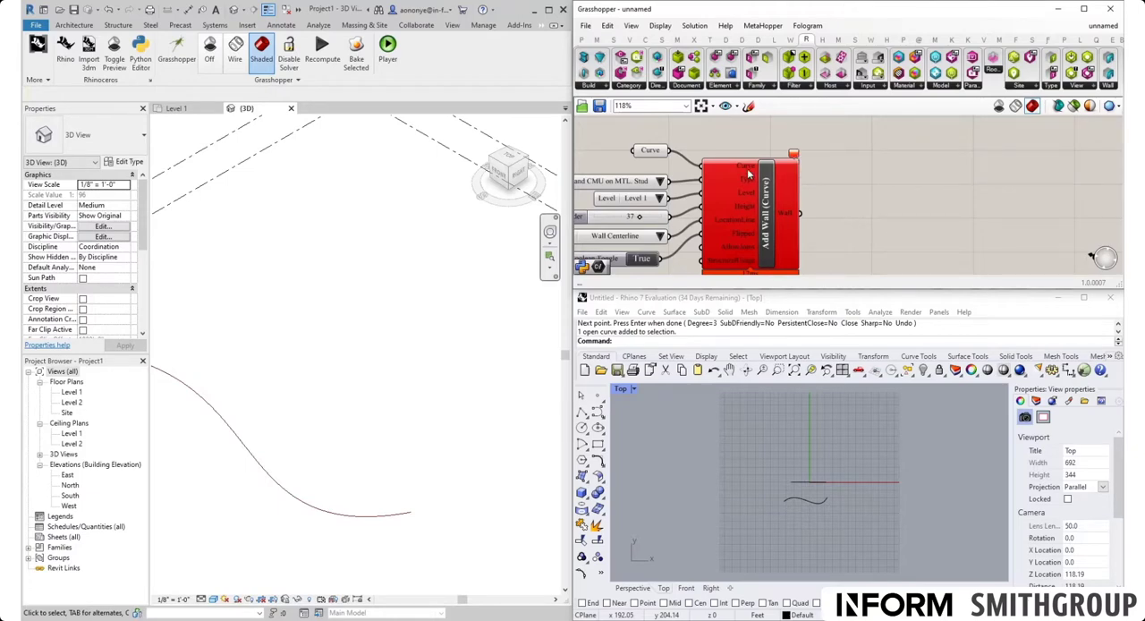
mouse_move(748, 173)
left_click(810, 500)
left_click(805, 531)
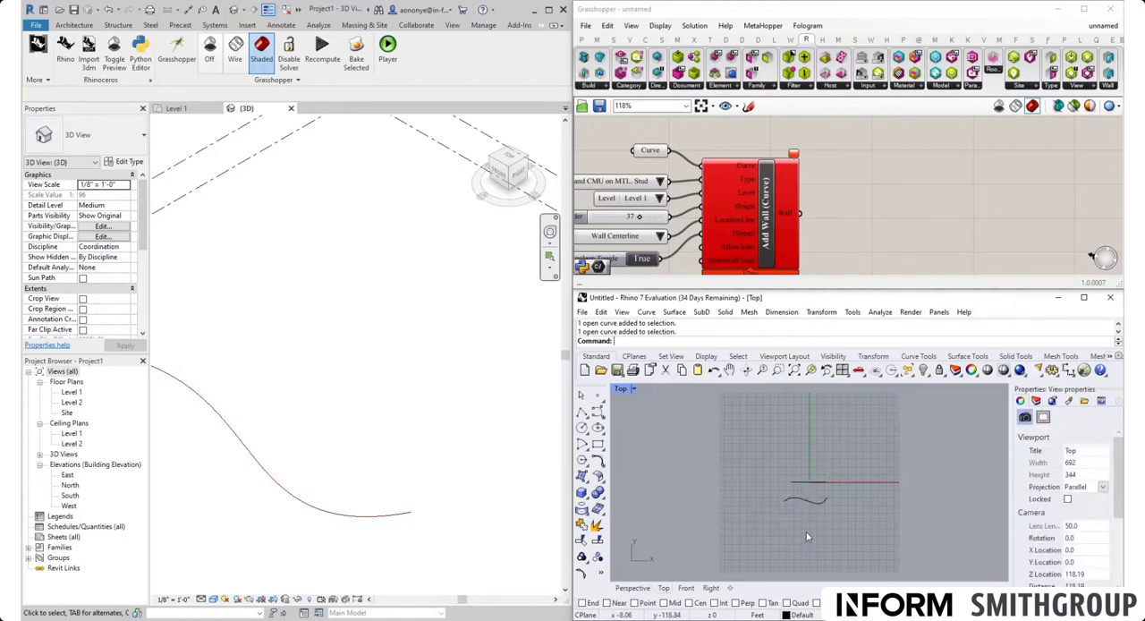
left_click(810, 504)
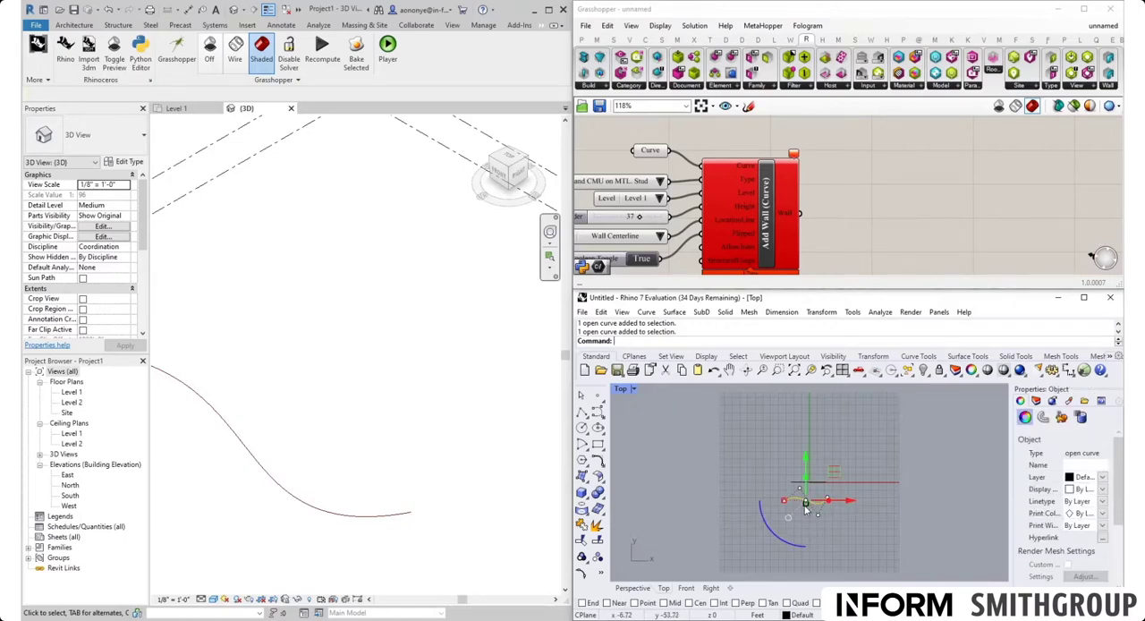
left_click(723, 548)
scroll(391, 389, "down", 2)
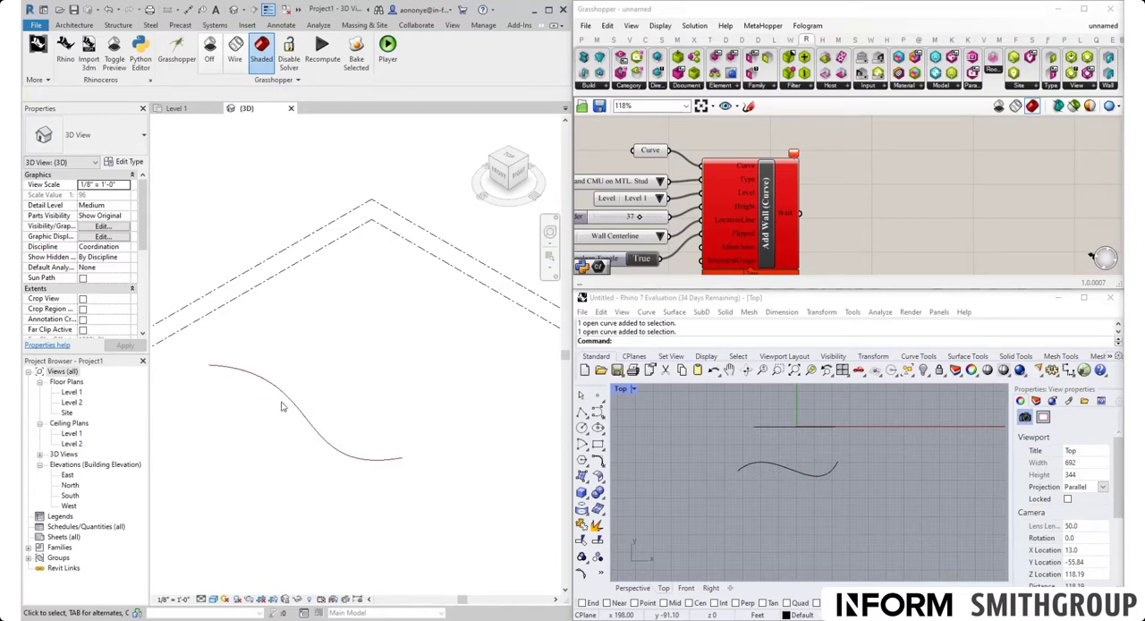
Step: Open the Level 1 floor plan in Revit, check which draw shapes the Wall tool offers, and leave the tool
double_click(71, 392)
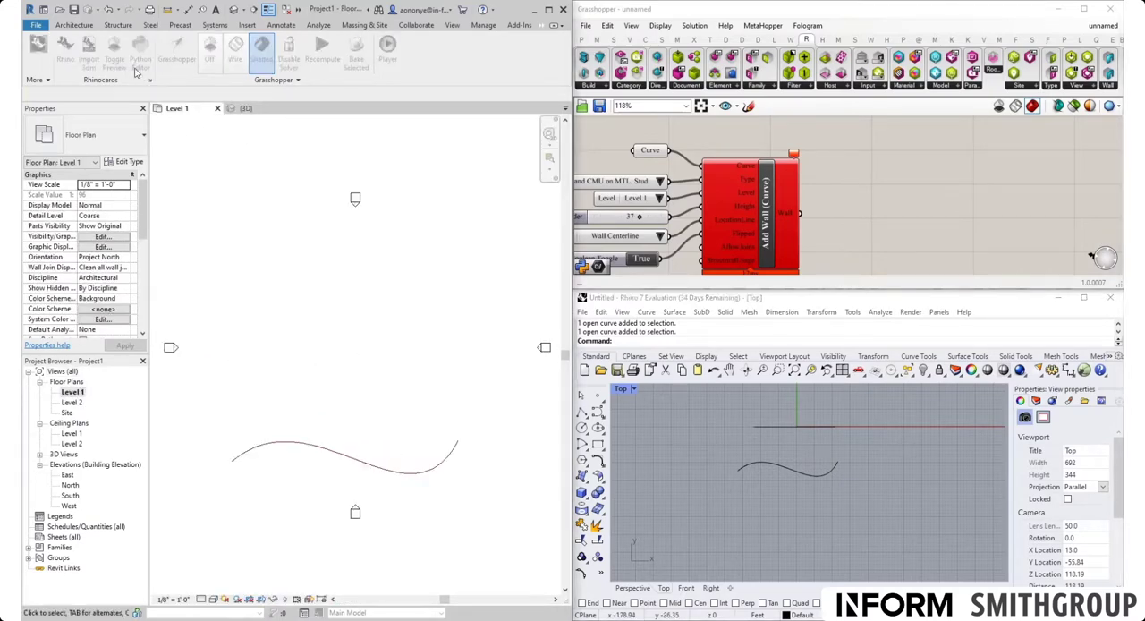
left_click(75, 26)
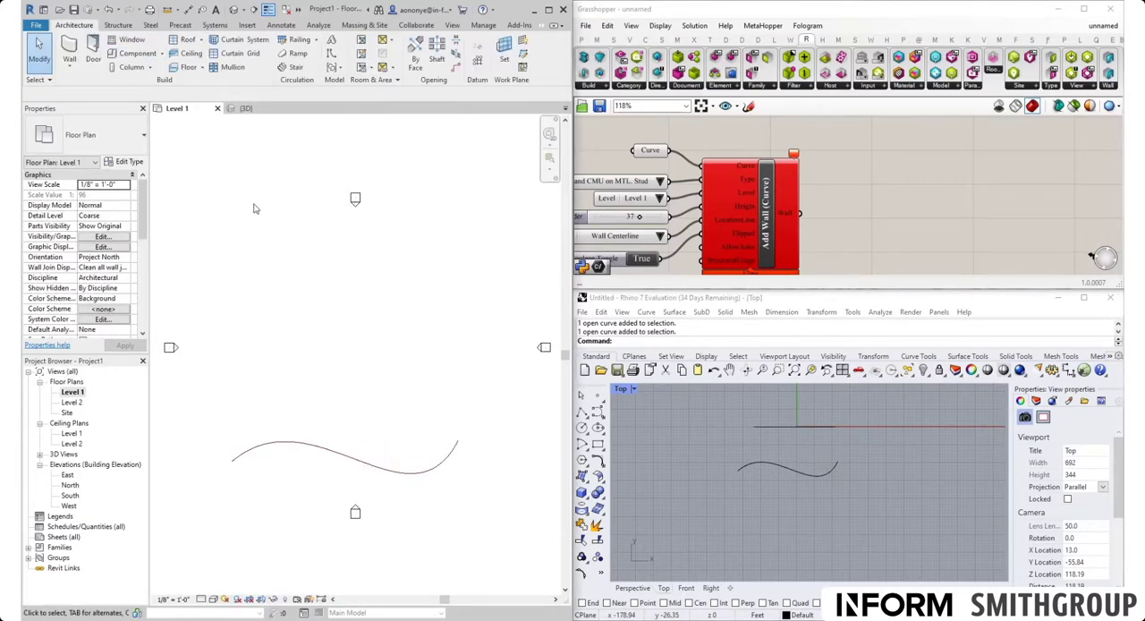
key("w")
key("w")
key("a")
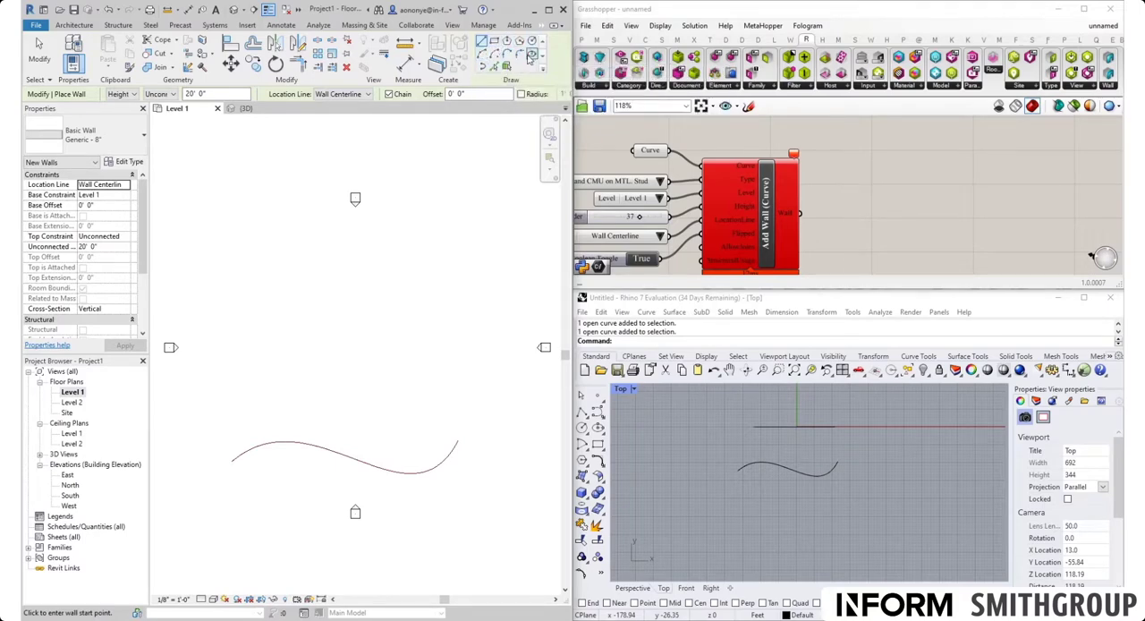
key("Escape")
key("Escape")
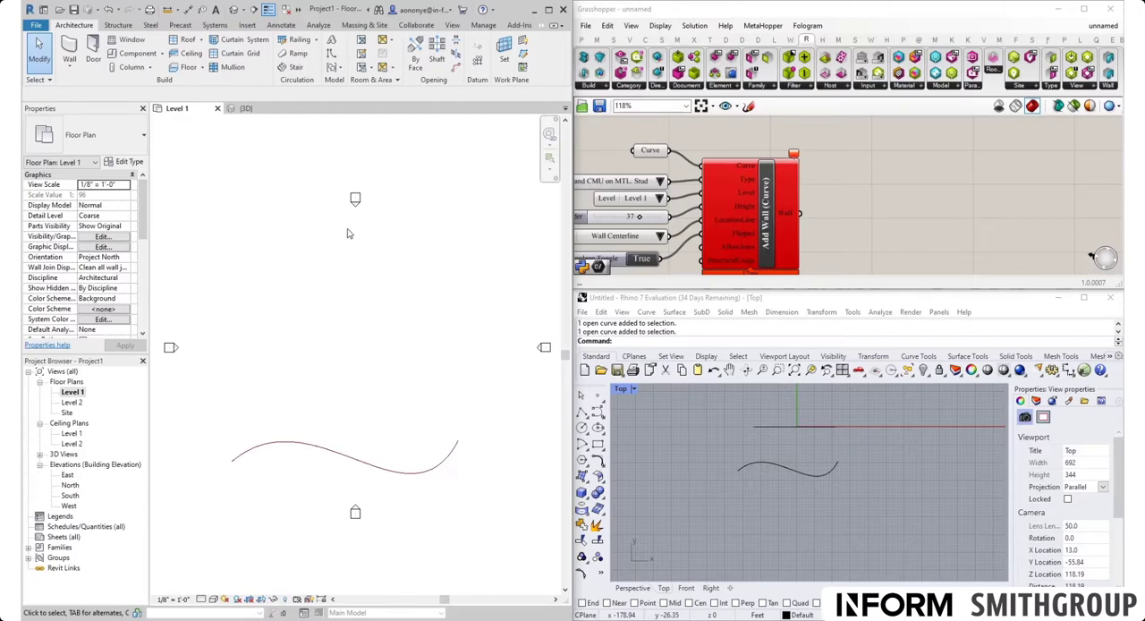
Step: Draw a spline model line with four control points on Level 1, above the previewed S-shaped curve
left_click(333, 56)
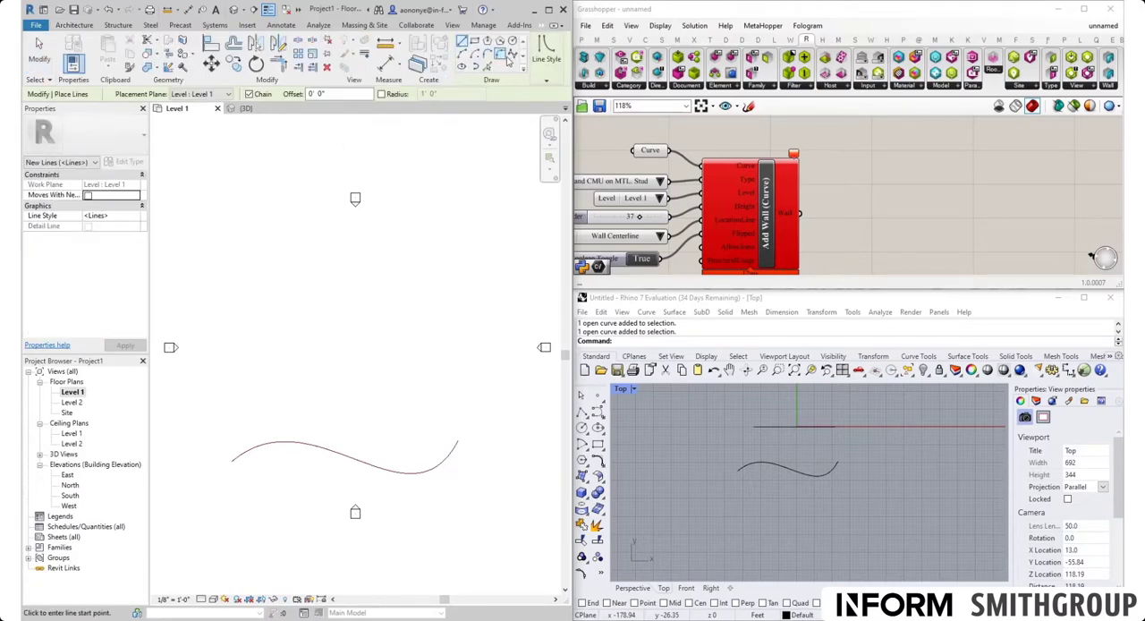
left_click(511, 55)
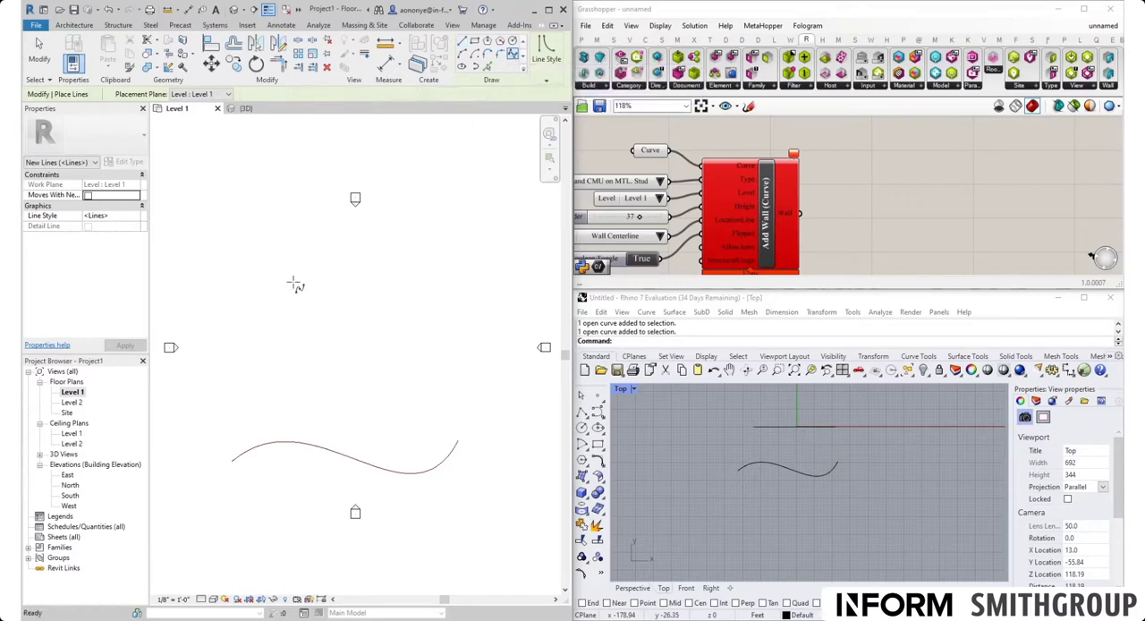
left_click(256, 350)
left_click(295, 316)
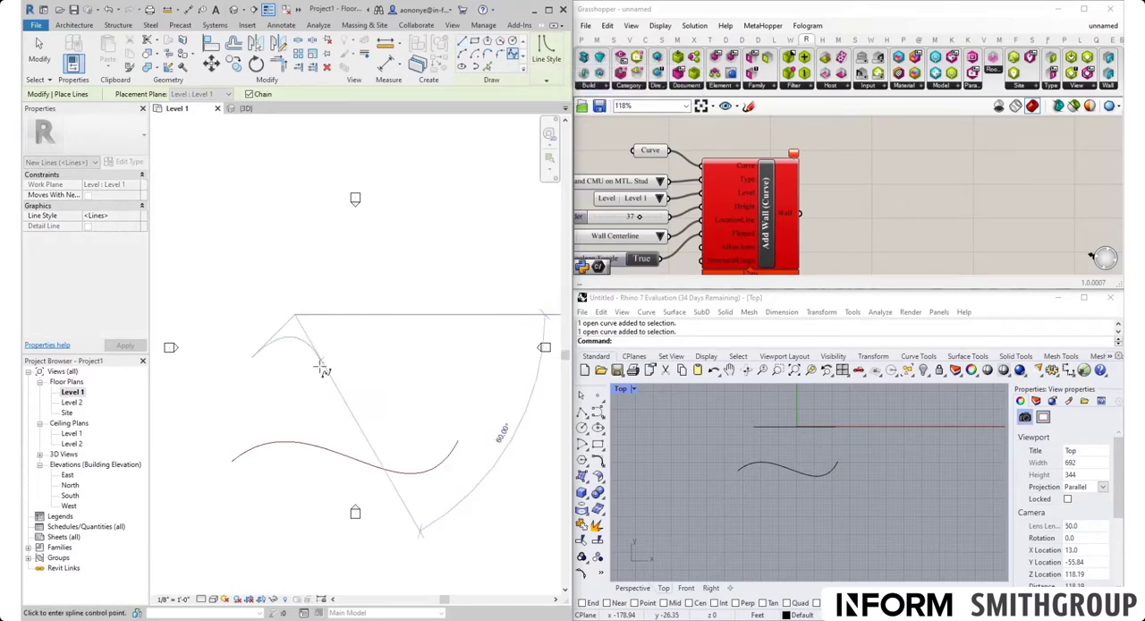
left_click(371, 405)
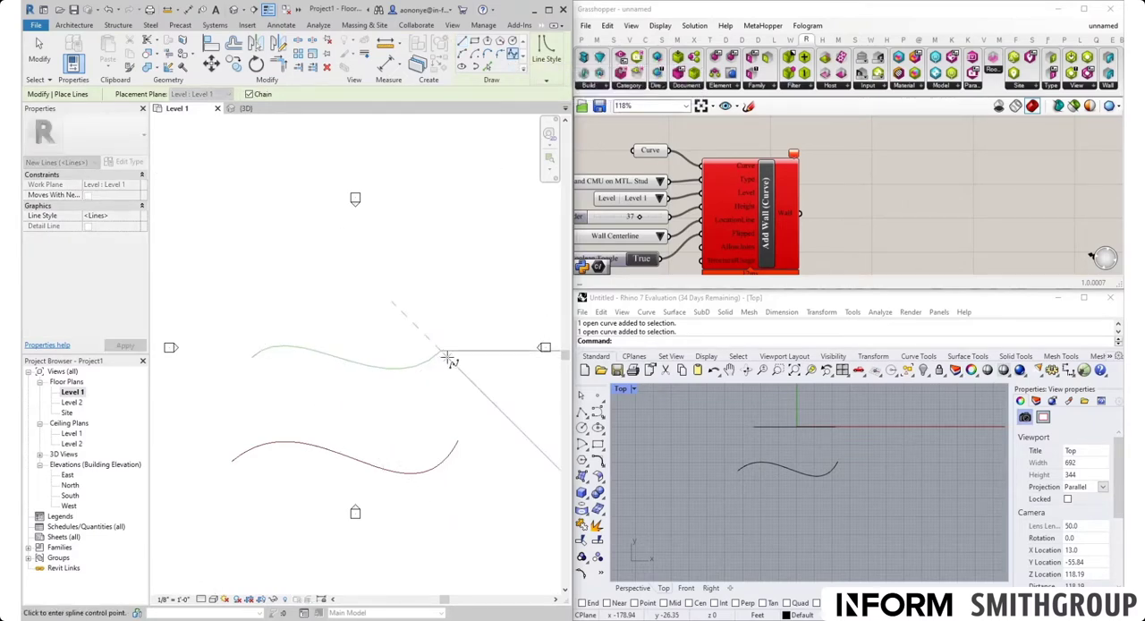
left_click(445, 356)
key("Escape")
key("Escape")
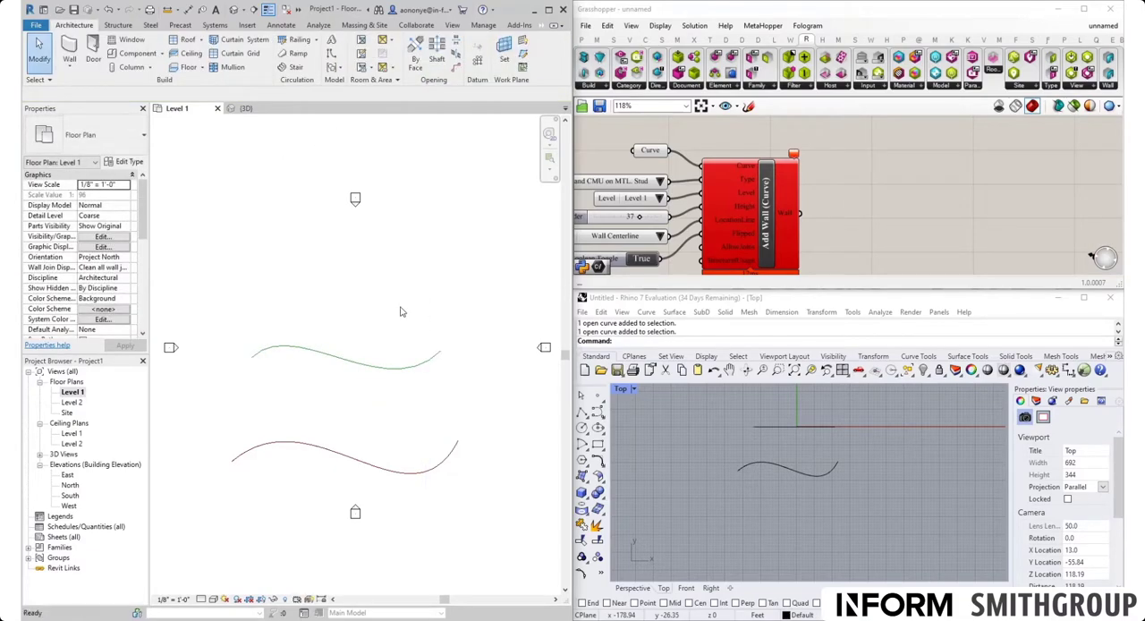
Step: Try to create a wall on Level 1 by picking the spline model line, and leave the Wall tool
key("w")
key("a")
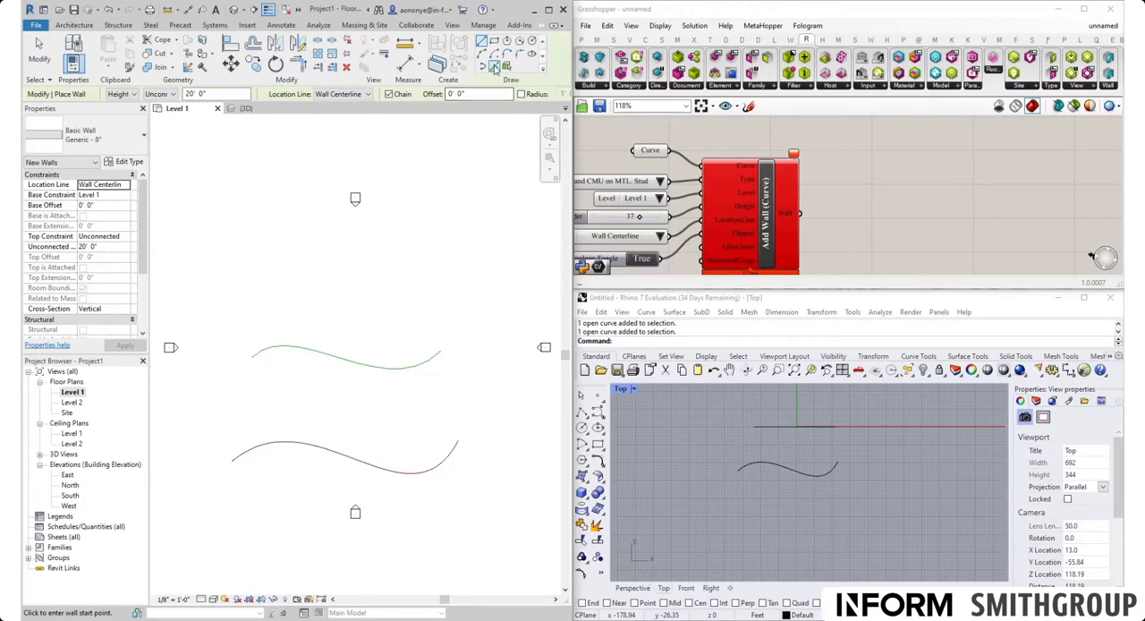
left_click(494, 69)
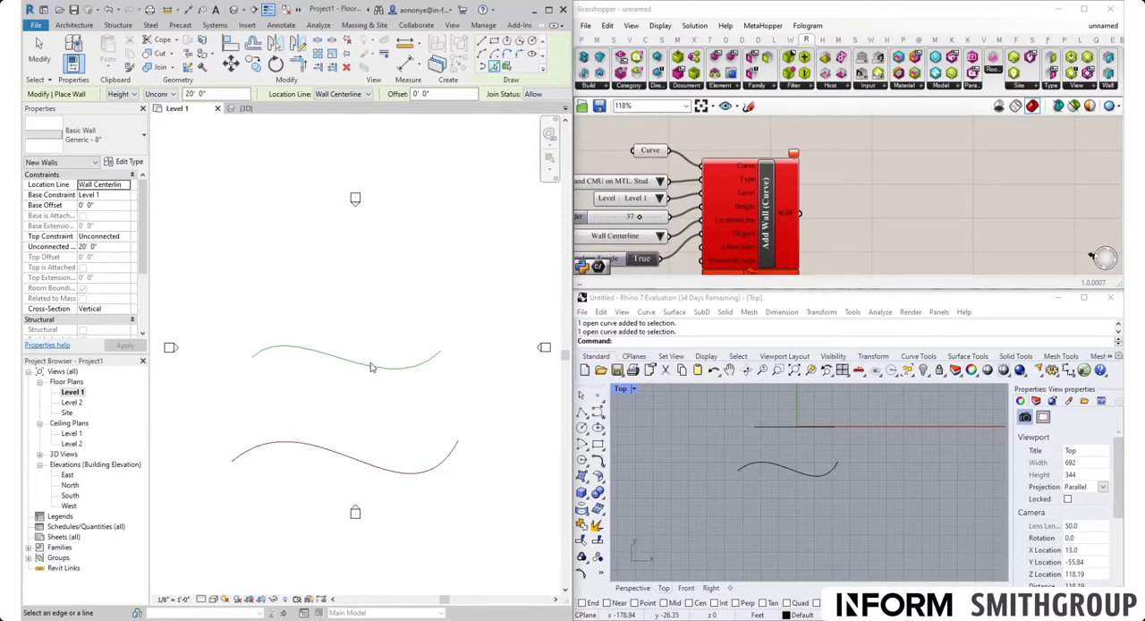
key("Escape")
key("Escape")
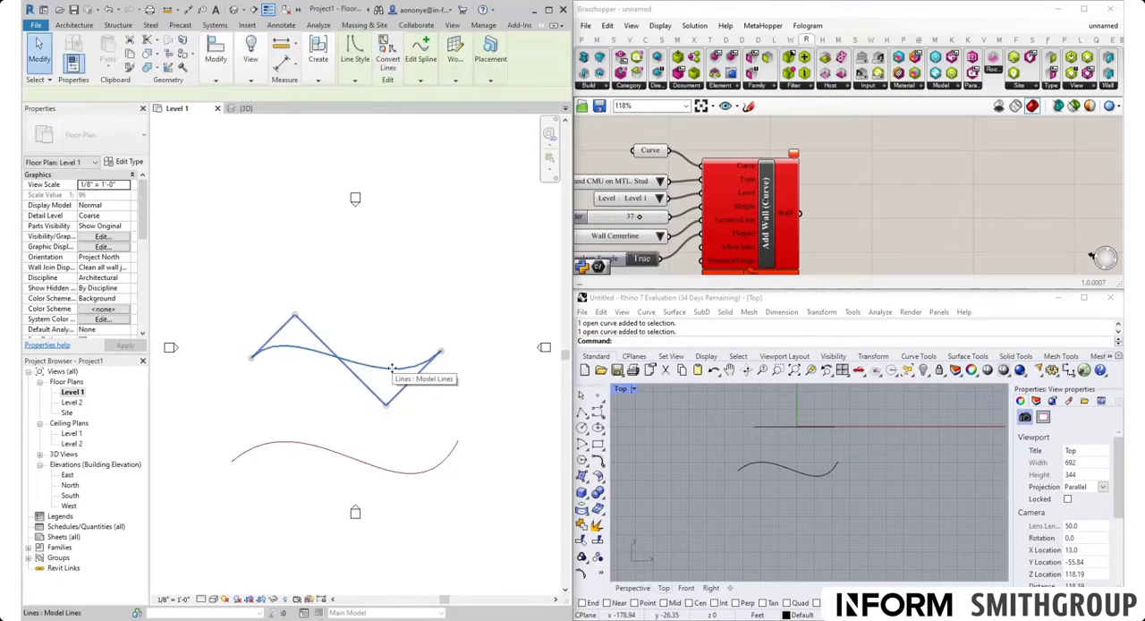
Step: Delete the spline model line from the Level 1 plan and return to Revit's 3D view
left_click(390, 368)
key("Delete")
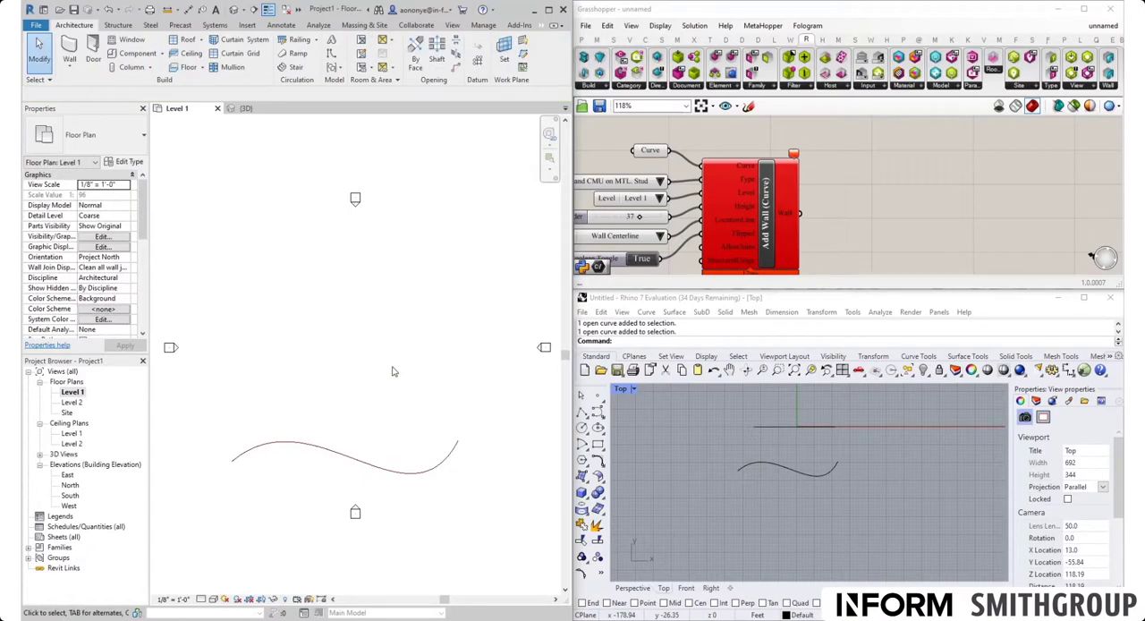
left_click(234, 9)
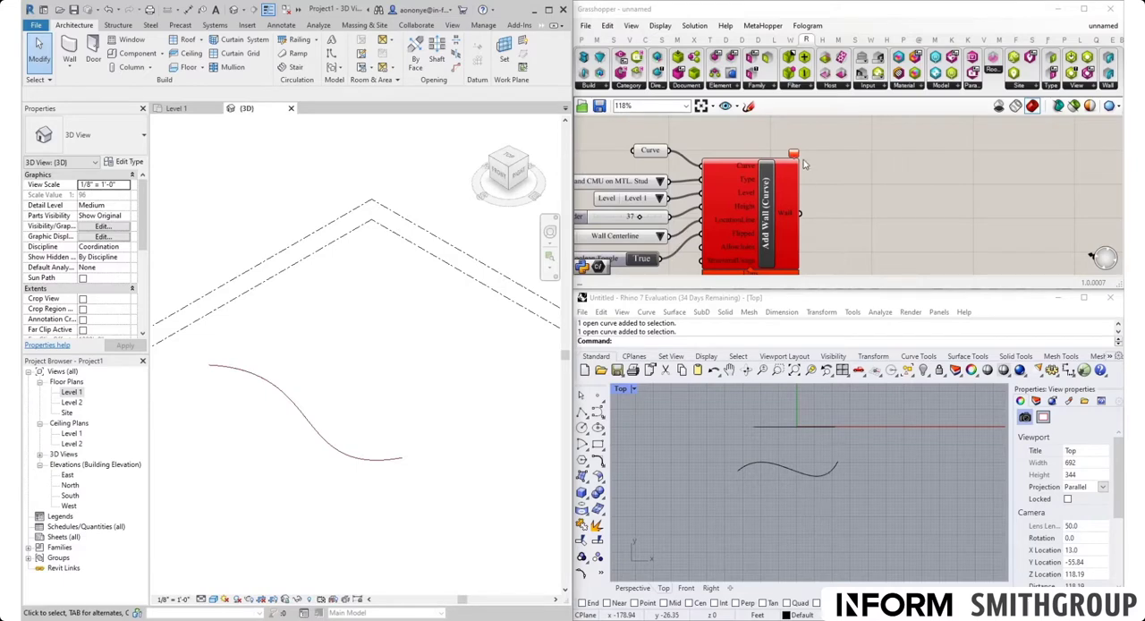
Step: Insert the cluster file Curve To Arc.ghcluster into the Grasshopper definition
scroll(808, 165, "down", 1)
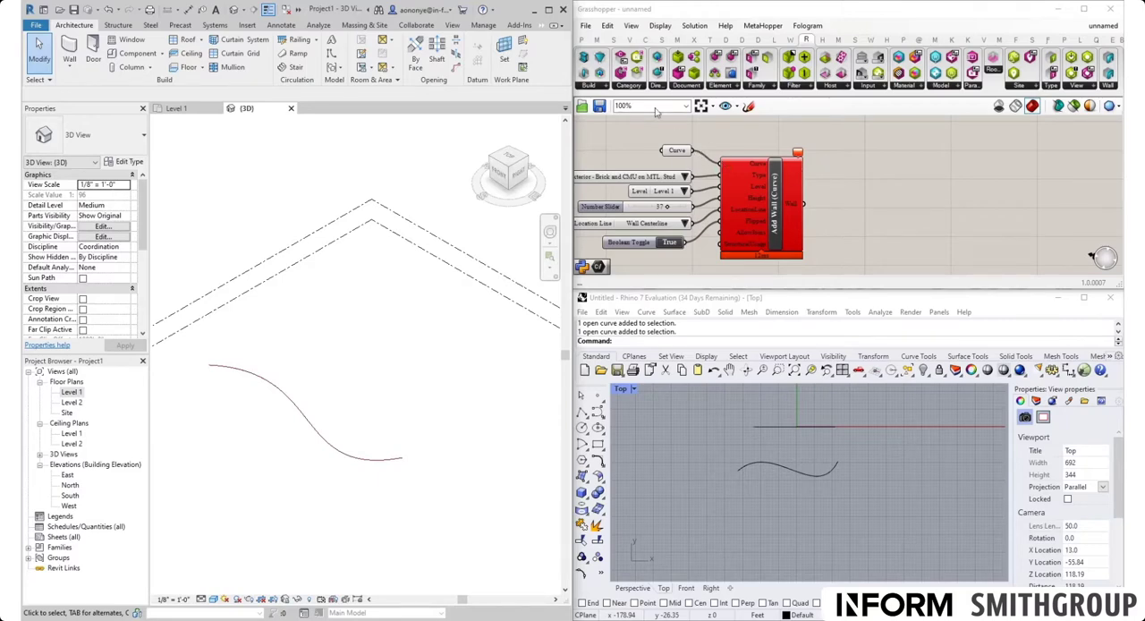
left_click(588, 28)
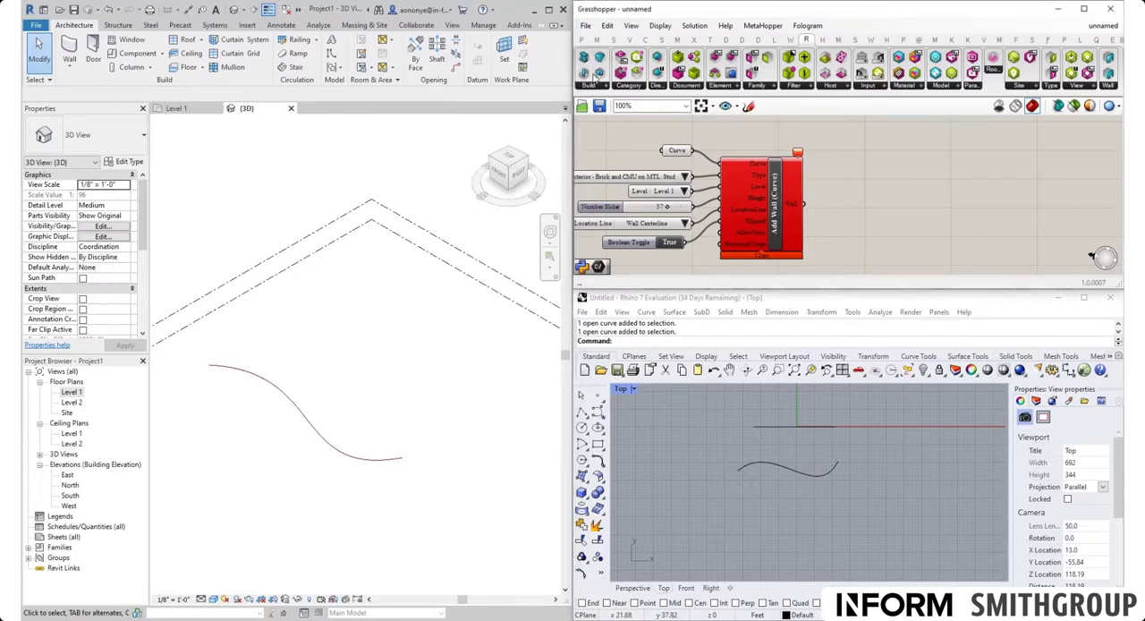
left_click(586, 26)
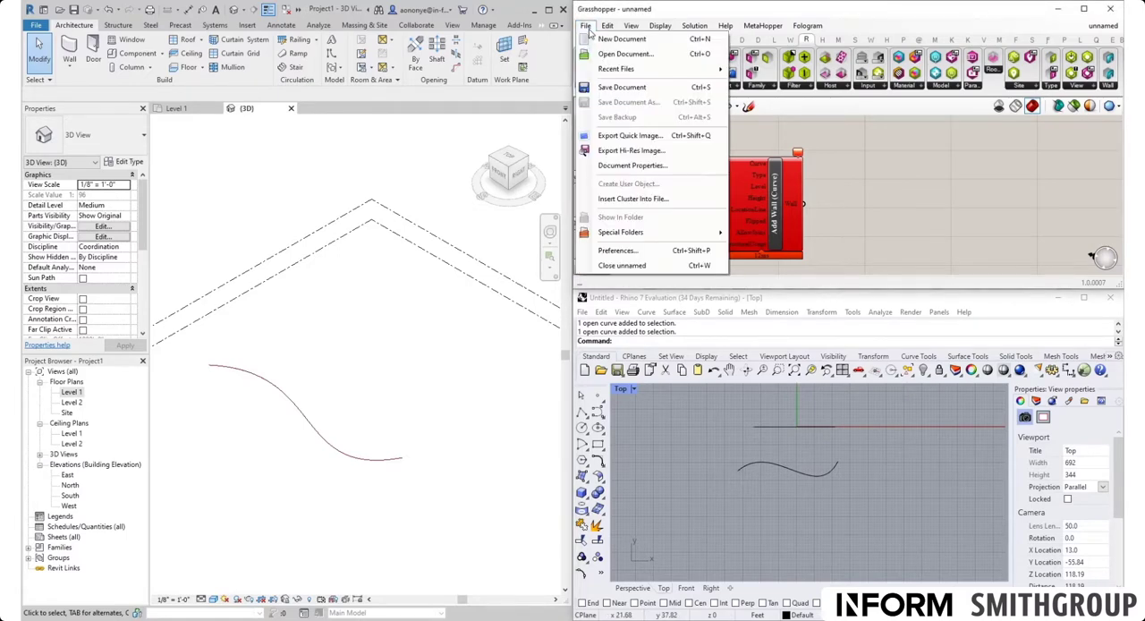
left_click(625, 199)
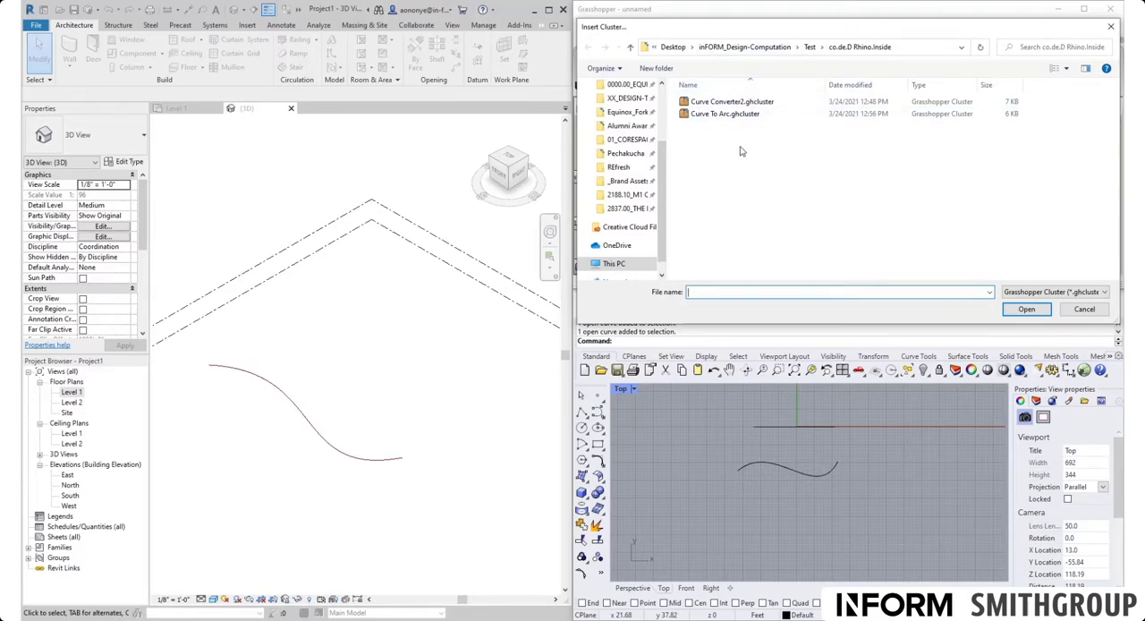
left_click(725, 116)
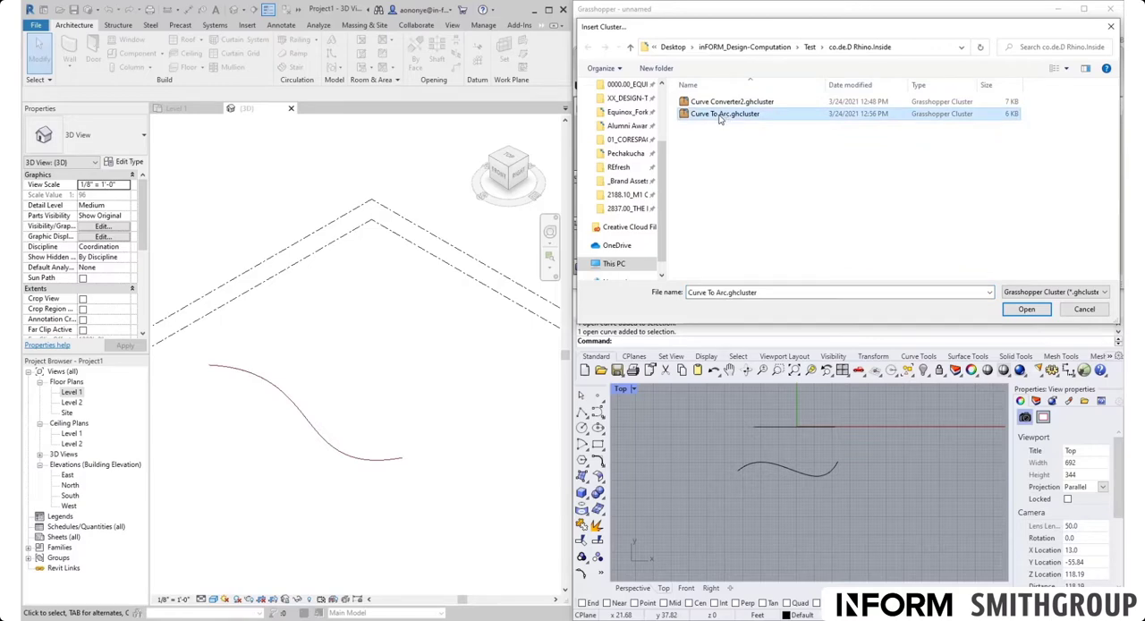
double_click(723, 114)
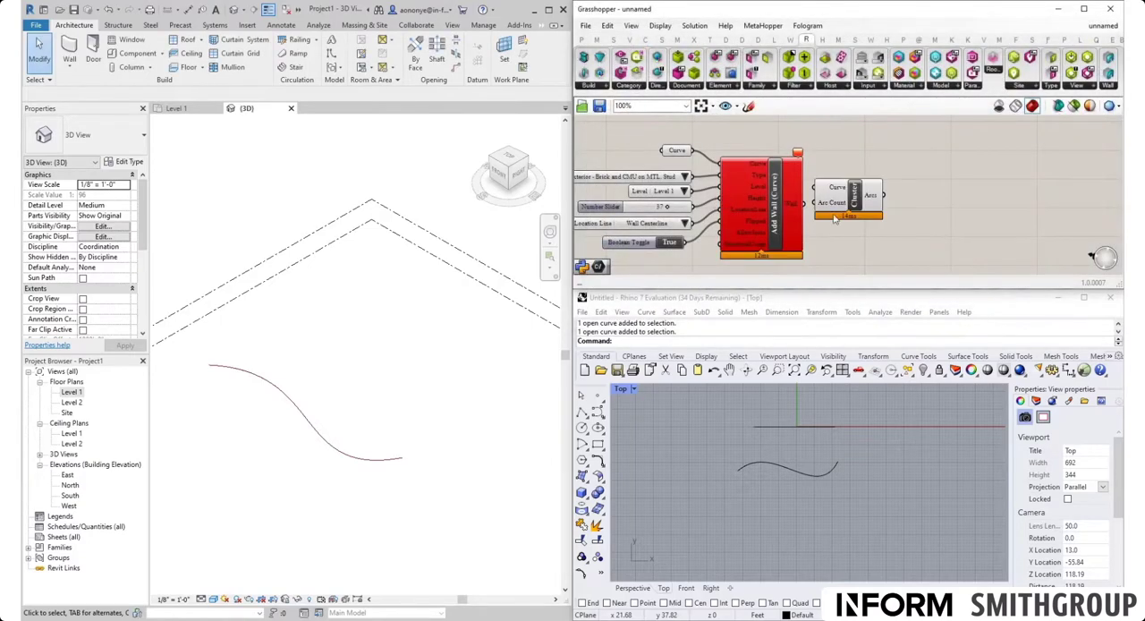
Step: Place the cluster above the Add Wall (Curve) component and connect the Curve parameter to the cluster's Curve input
left_click_drag(855, 203, 888, 176)
right_click_drag(868, 223, 909, 265)
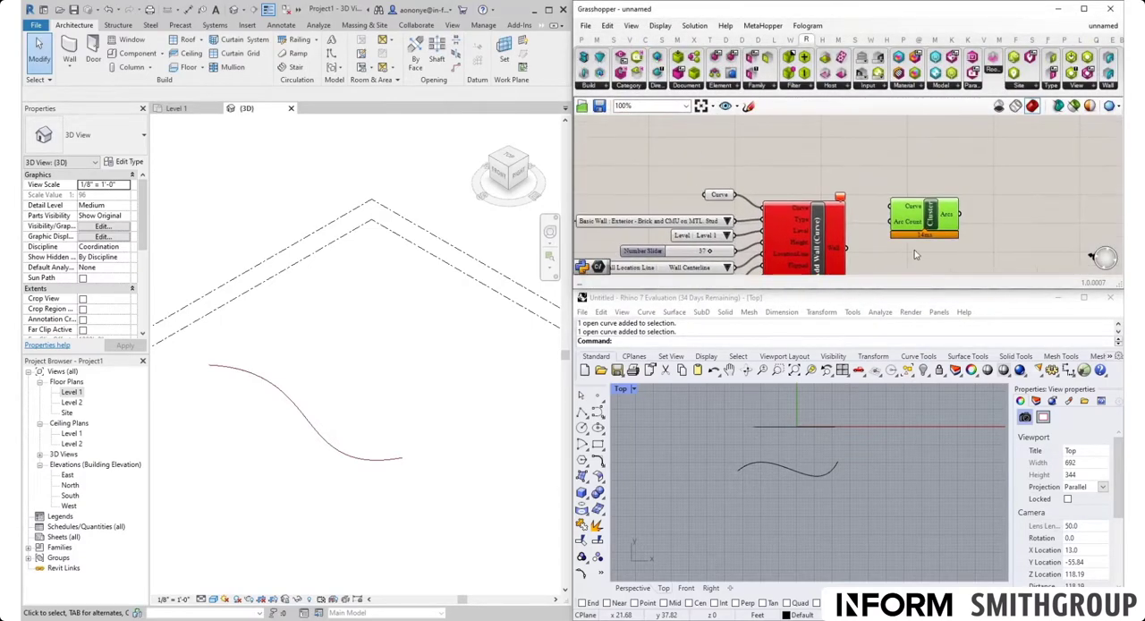
left_click_drag(933, 225, 775, 156)
right_click_drag(725, 175, 821, 229)
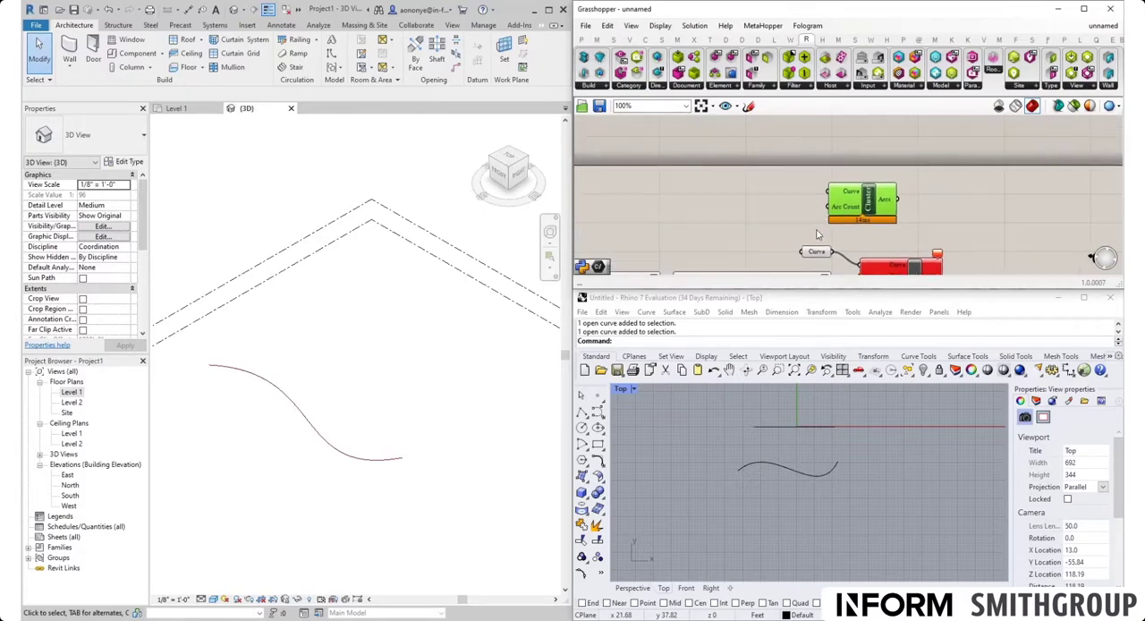
left_click_drag(813, 250, 711, 239)
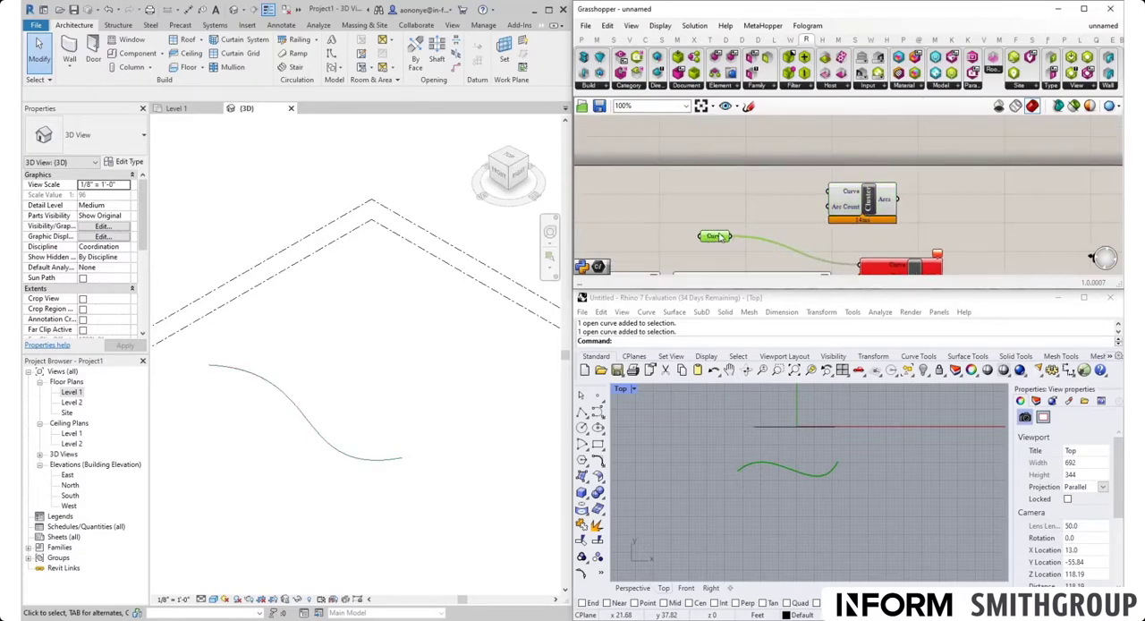
left_click_drag(732, 237, 832, 195)
left_click(799, 220)
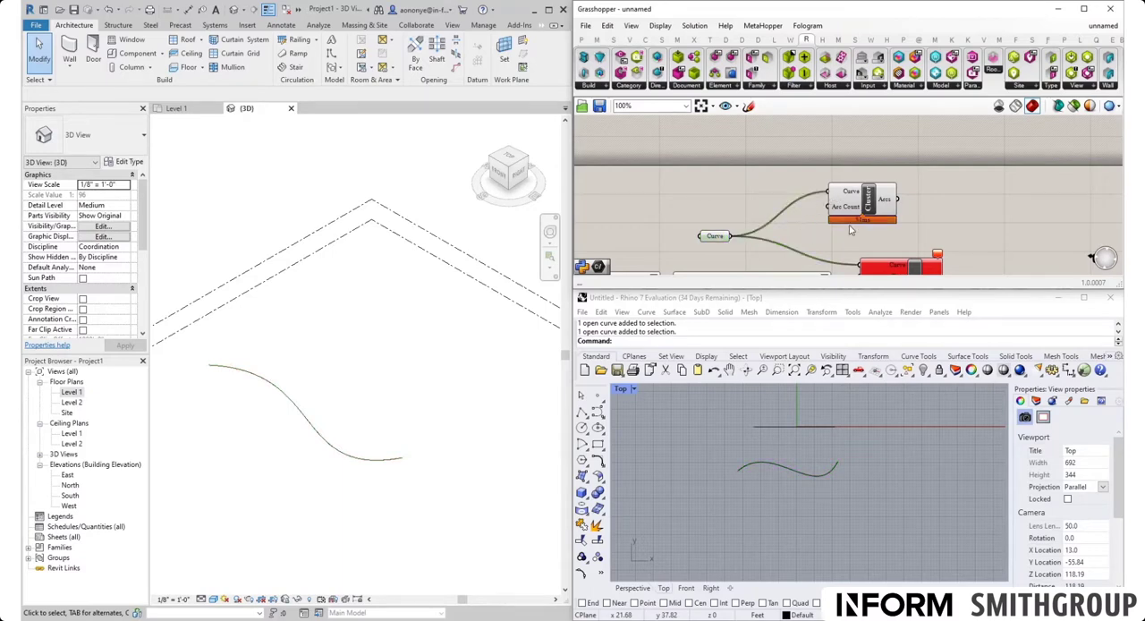
Step: Add a number slider ranging from 3 to 10 and connect it to the cluster's Arc Count input
scroll(854, 204, "up", 4)
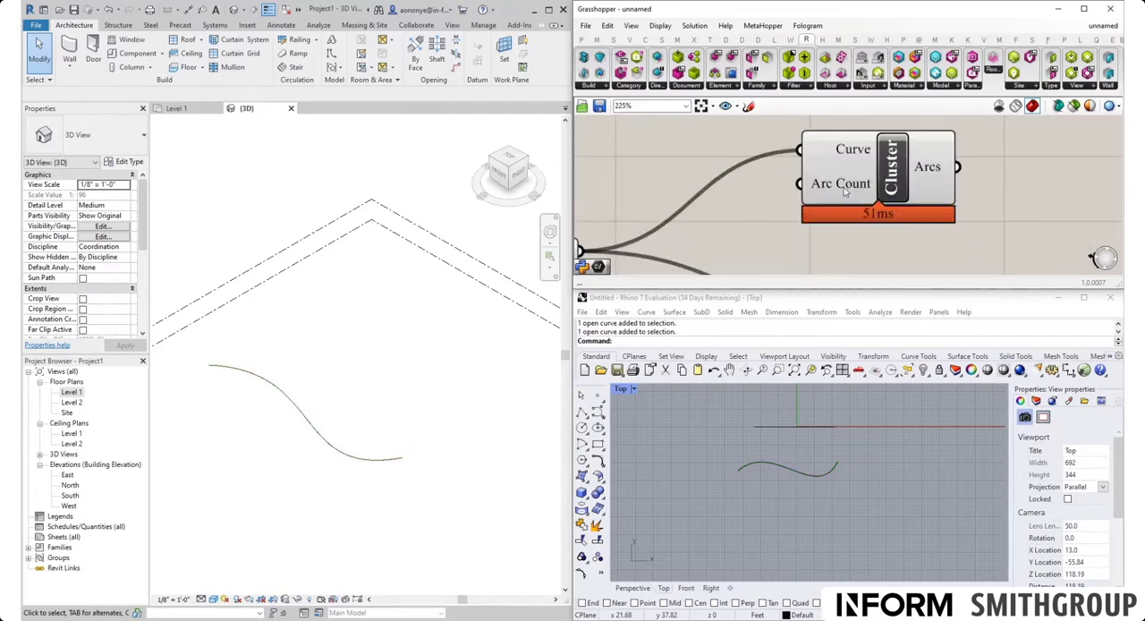
mouse_move(845, 189)
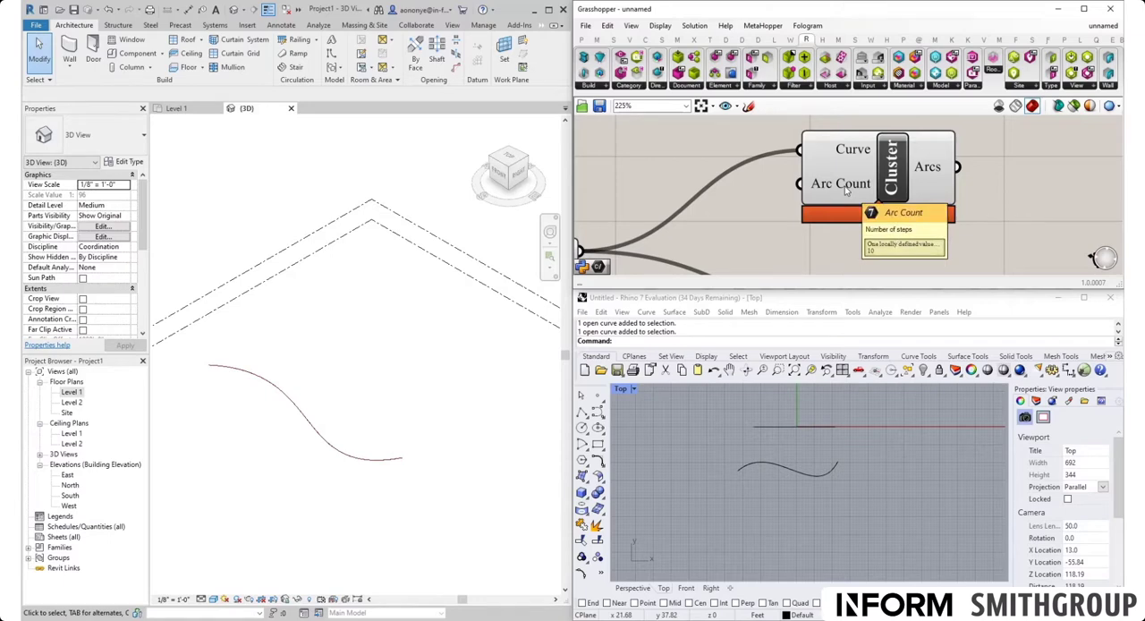
scroll(845, 189, "down", 3)
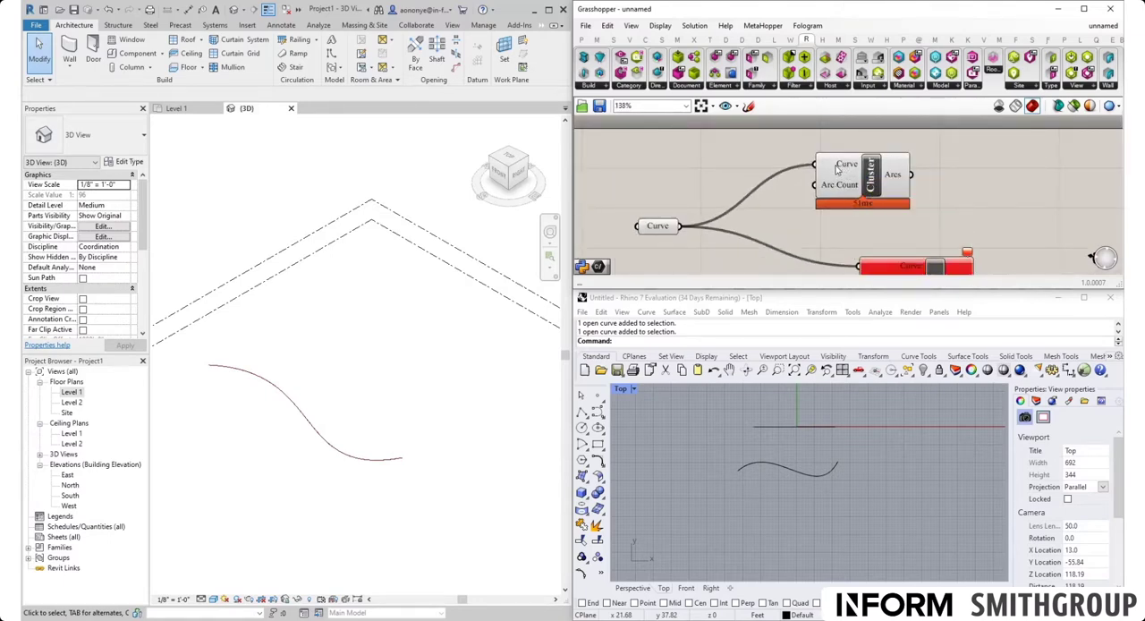
double_click(690, 181)
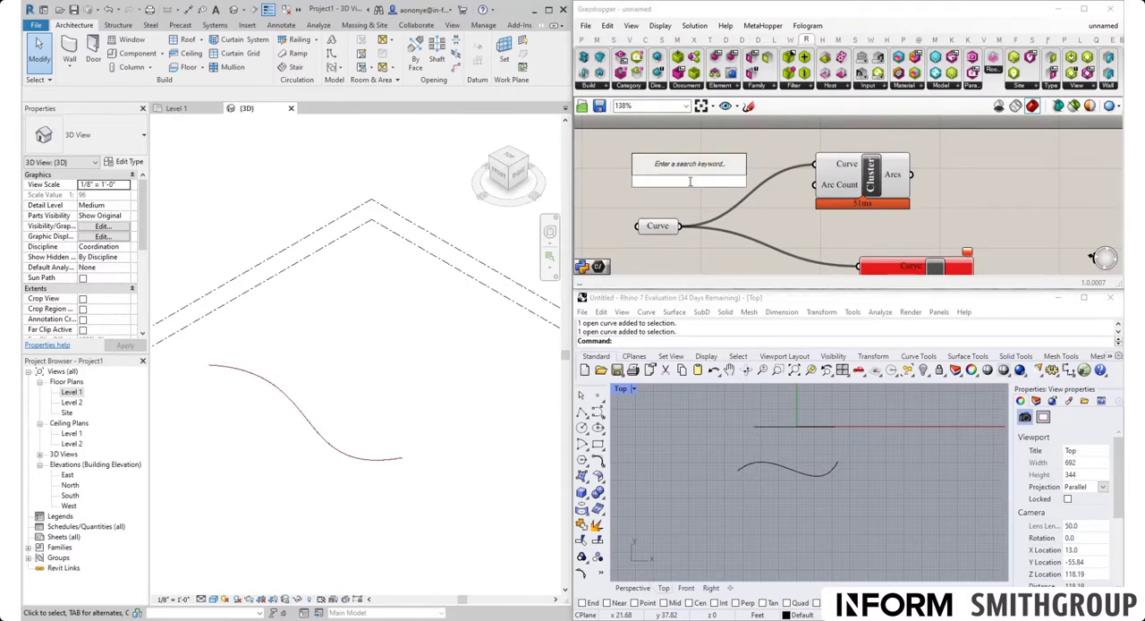
type("3")
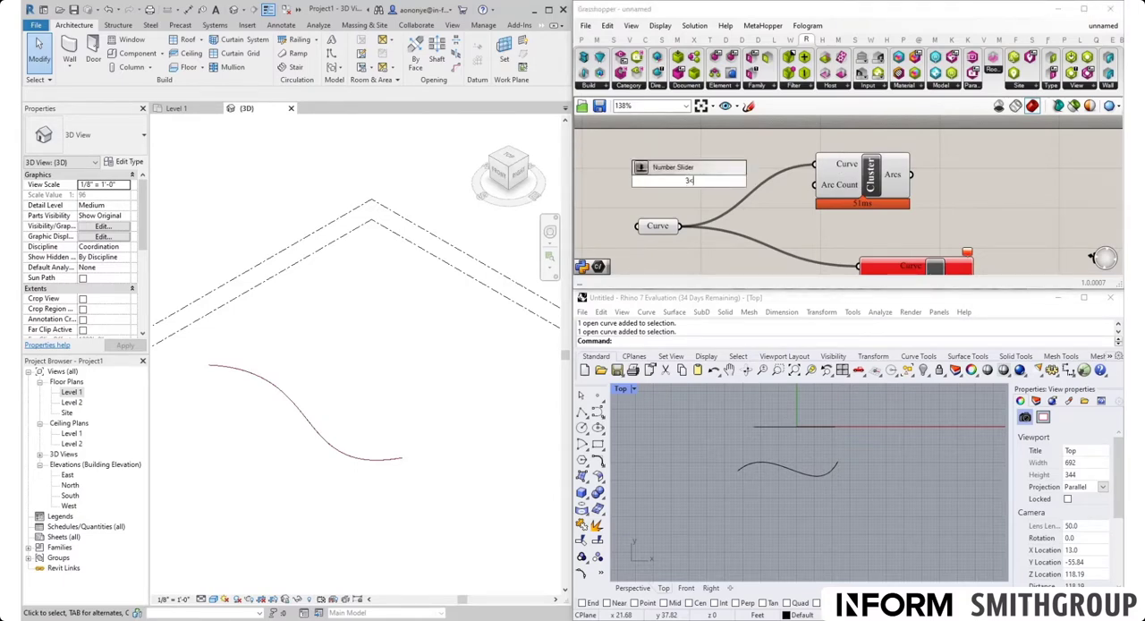
type("<10")
key("Return")
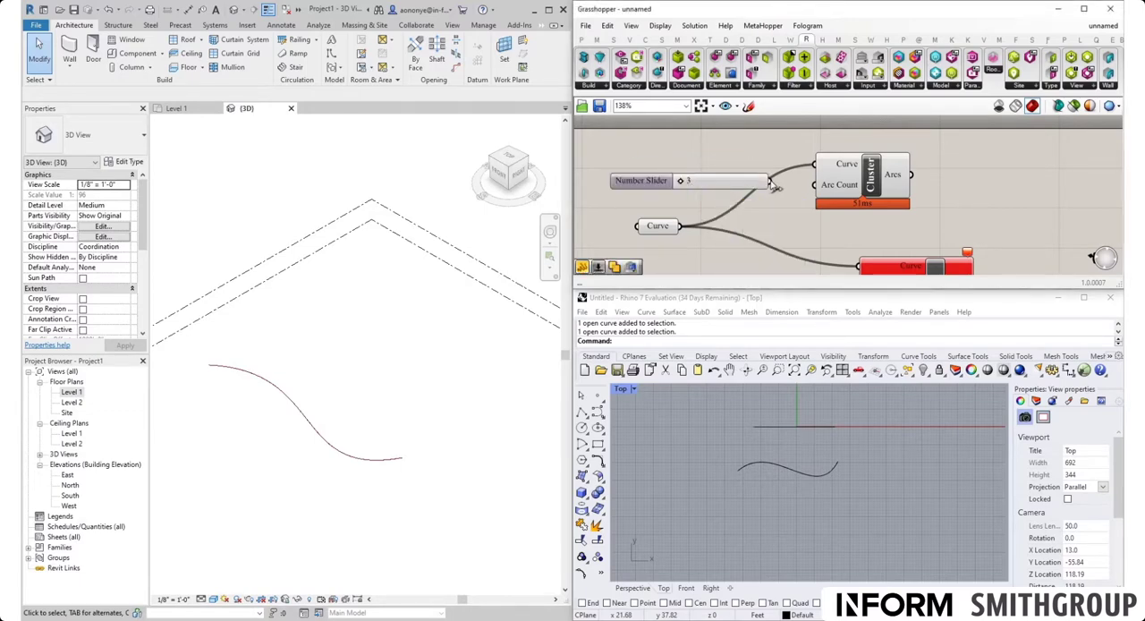
left_click_drag(769, 180, 814, 185)
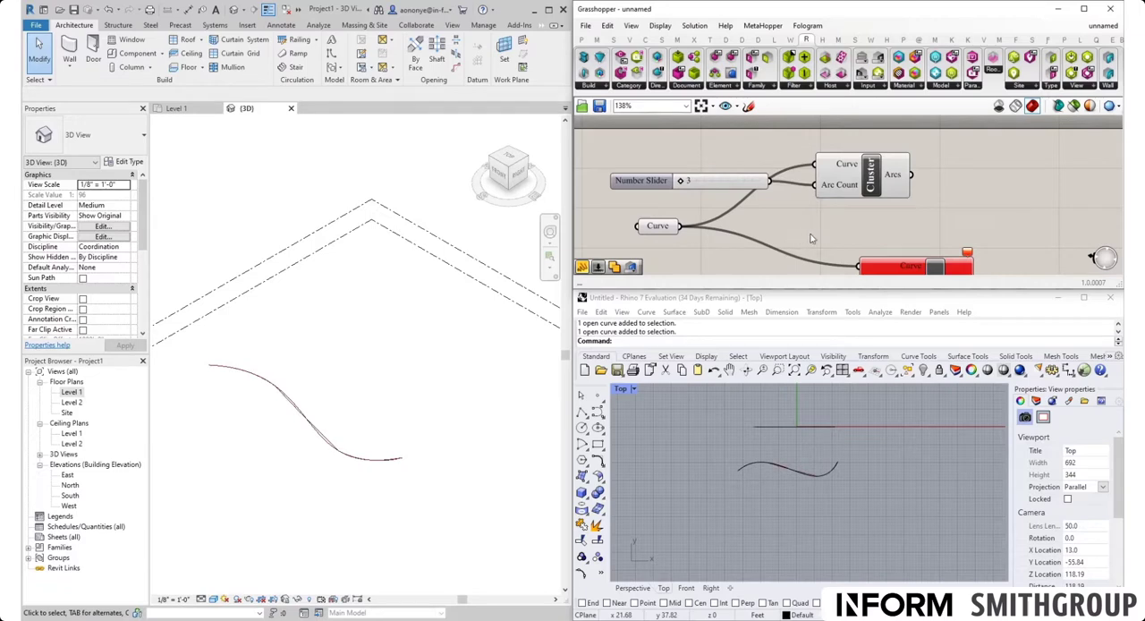
Step: Compare the arcs with the original curve in Rhino's Top view and set the arc count slider to 6
scroll(795, 208, "down", 2)
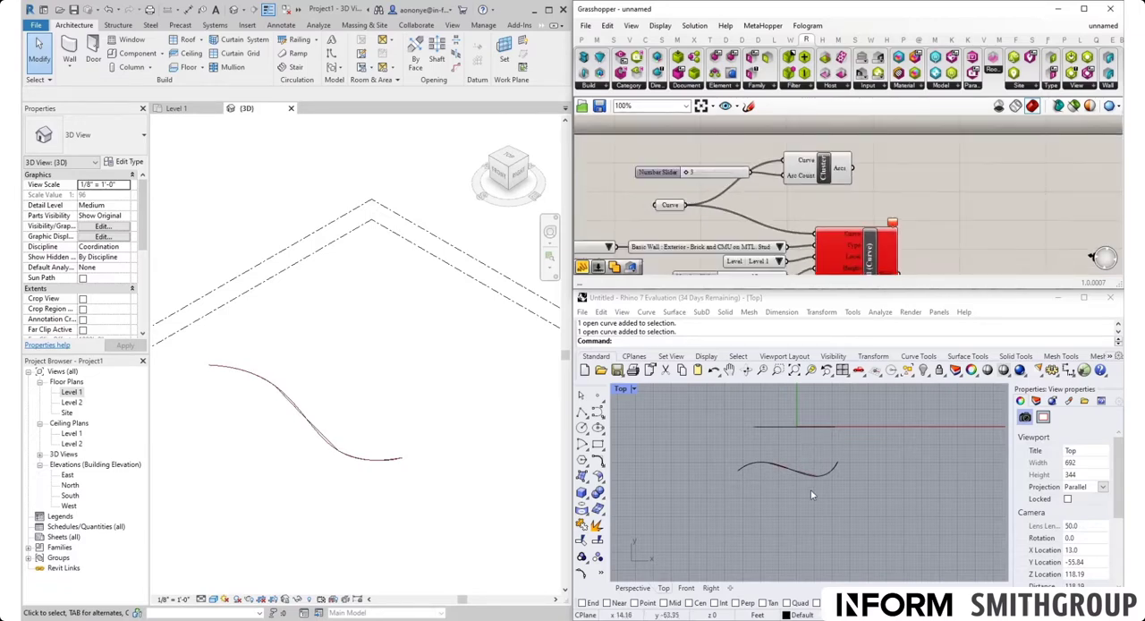
scroll(805, 483, "up", 5)
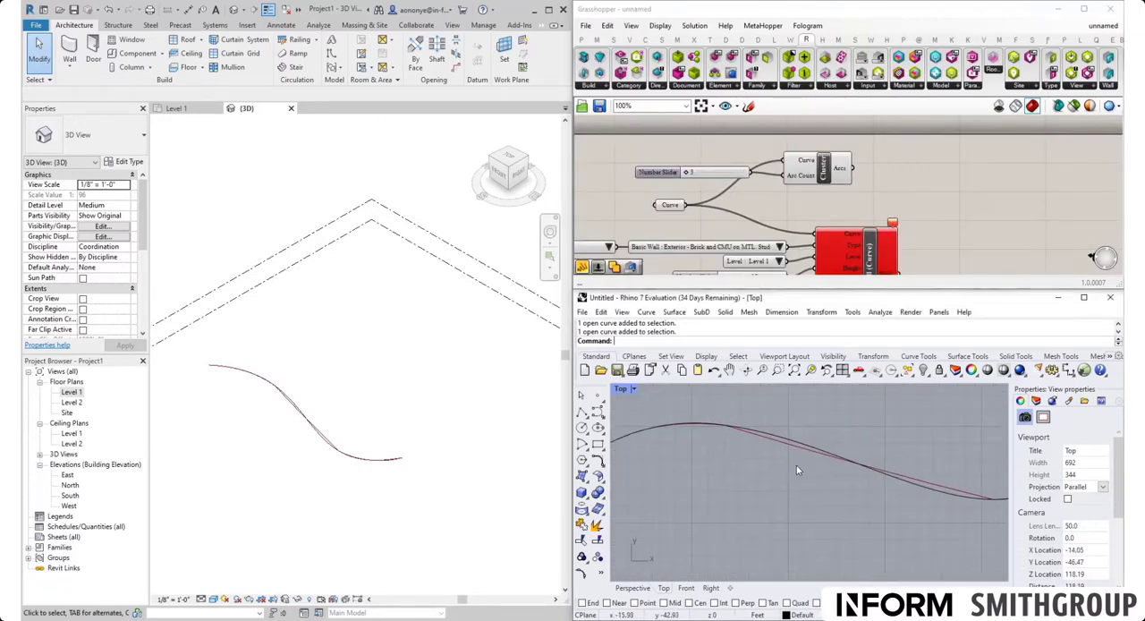
scroll(796, 465, "down", 3)
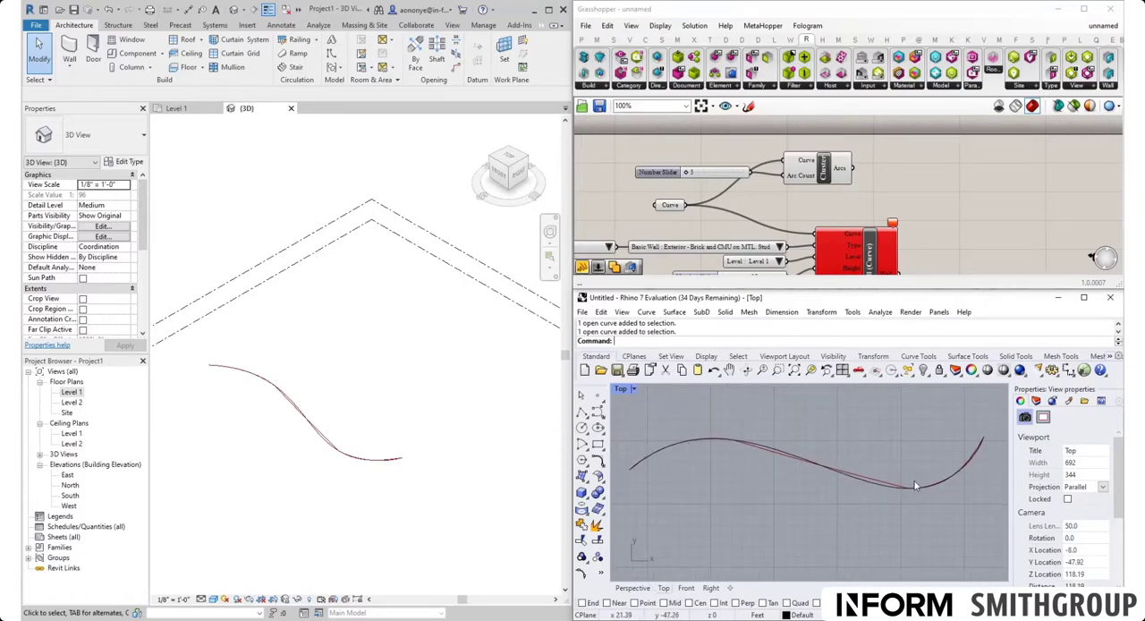
left_click(687, 173)
left_click_drag(687, 174, 712, 179)
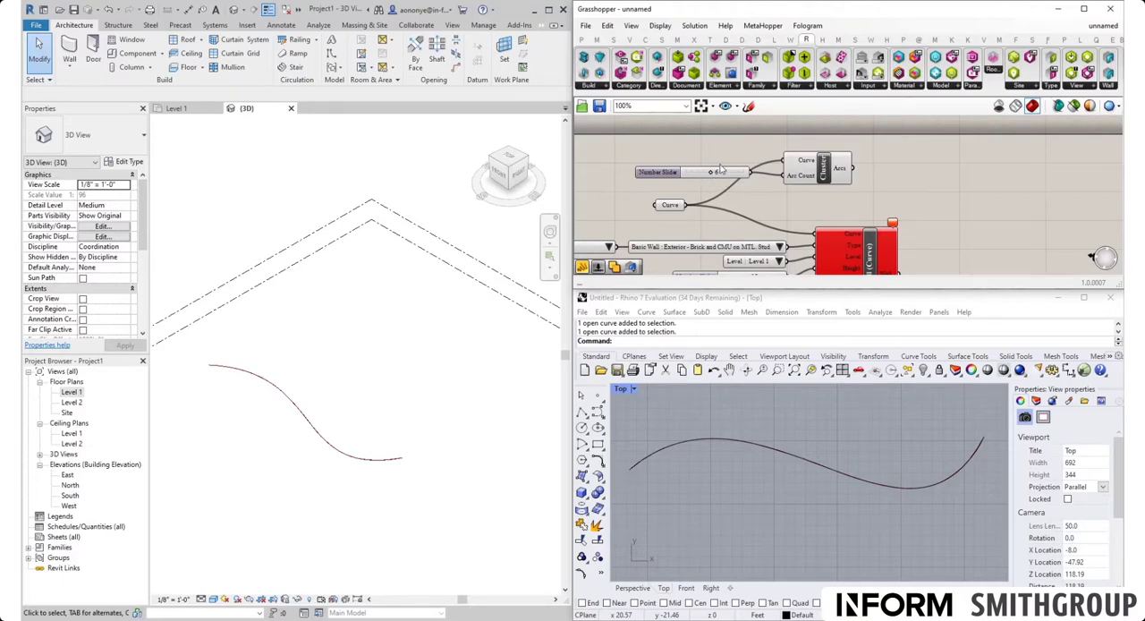
left_click_drag(732, 179, 735, 181)
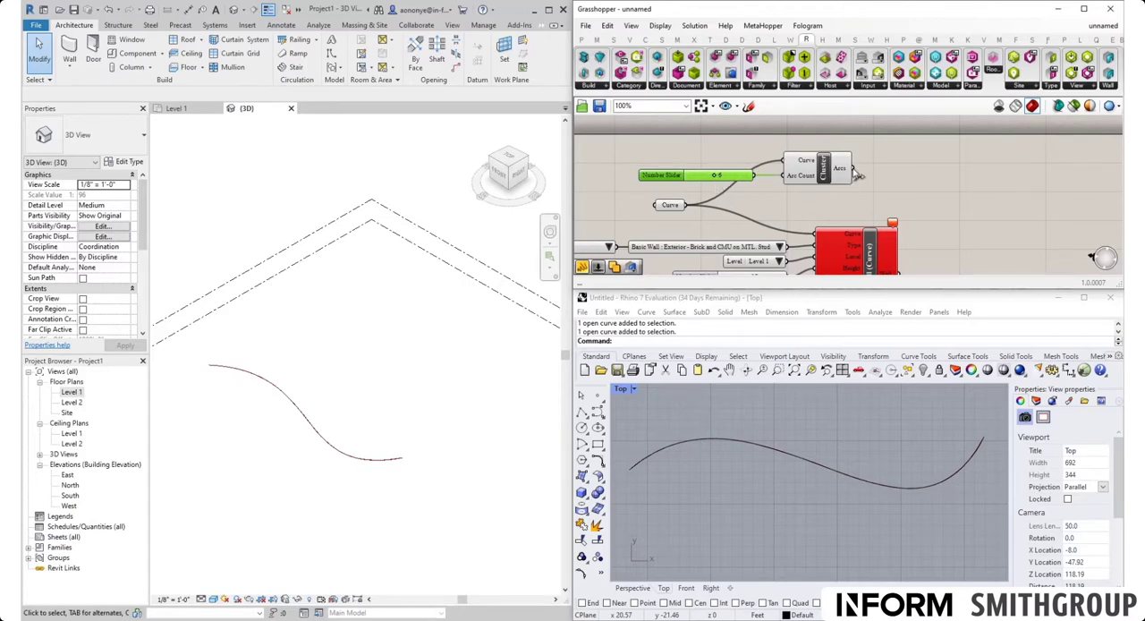
Step: Add a Panel beside the cluster and connect the Arcs output to it to list the resulting arcs
mouse_move(841, 171)
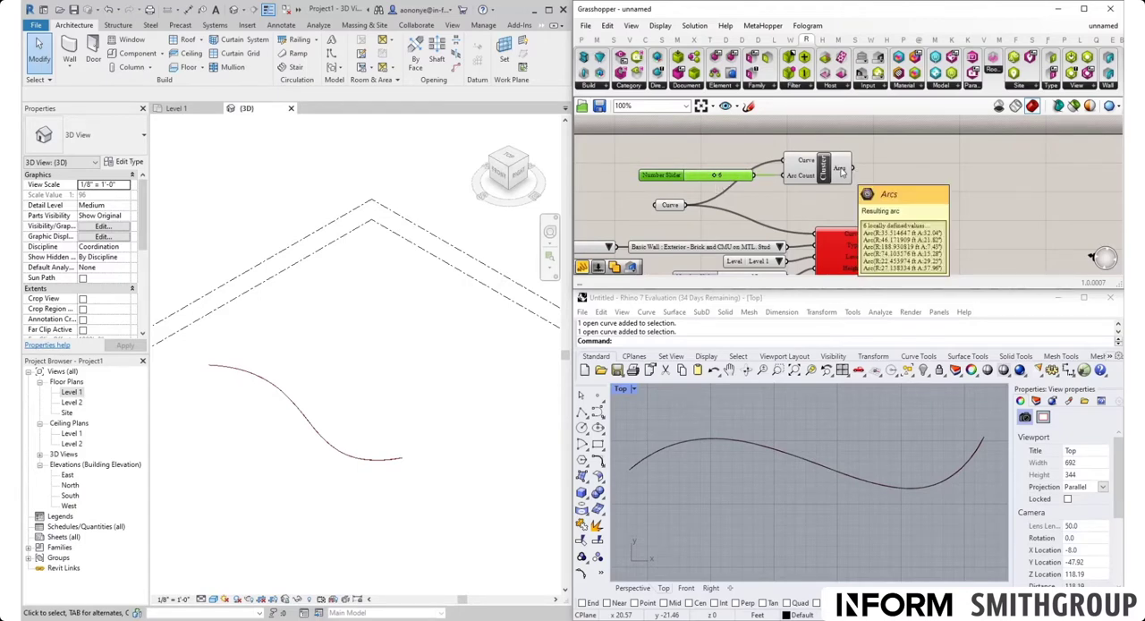
double_click(892, 170)
type("panel")
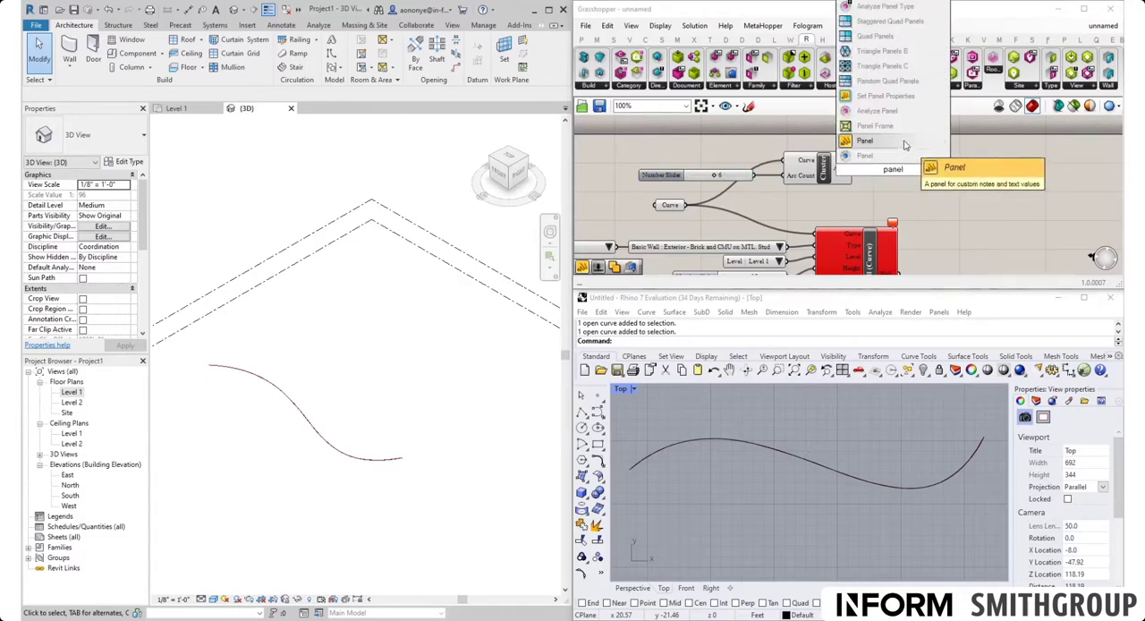
left_click(864, 156)
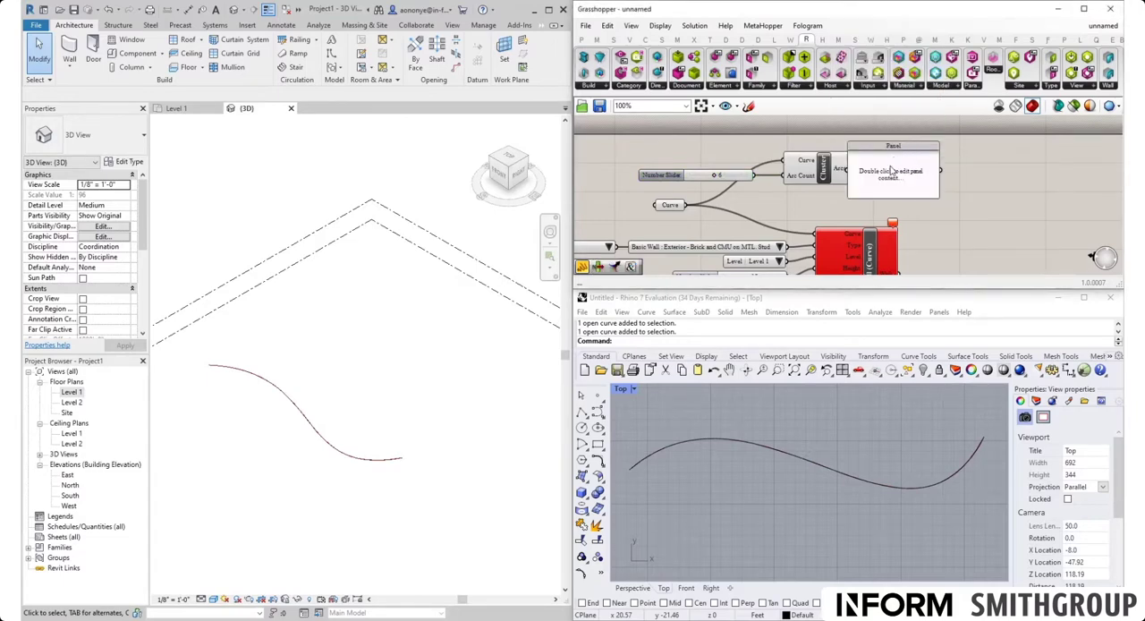
left_click_drag(854, 169, 998, 216)
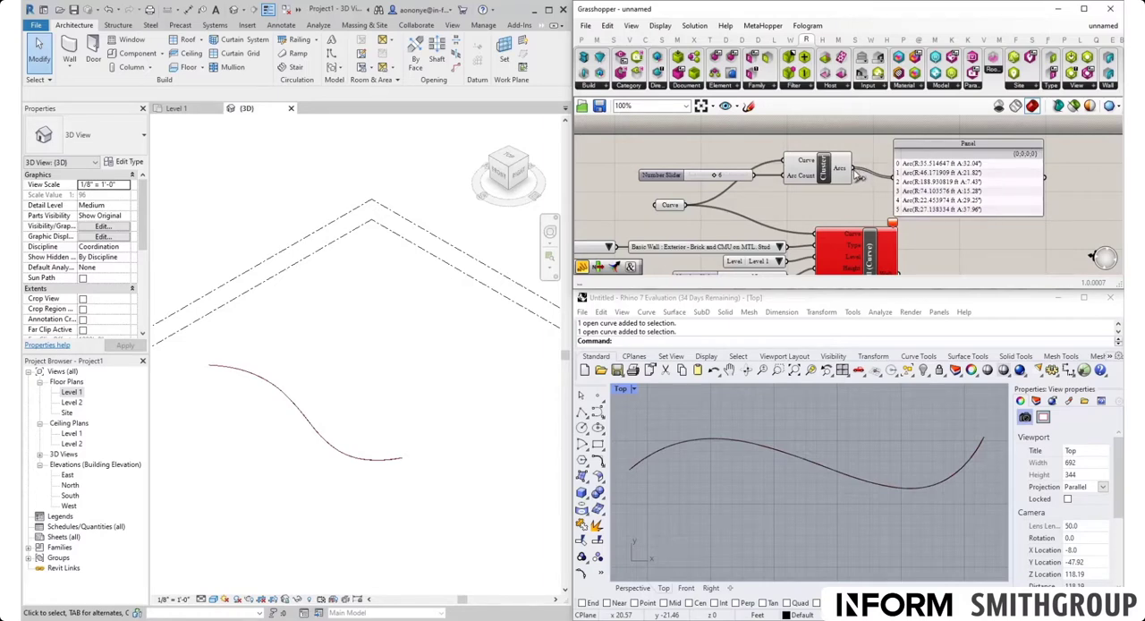
Step: Connect the cluster's Arcs output to the Curve input of Add Wall (Curve) and inspect the generated walls in Revit's 3D view
left_click_drag(855, 170, 821, 235)
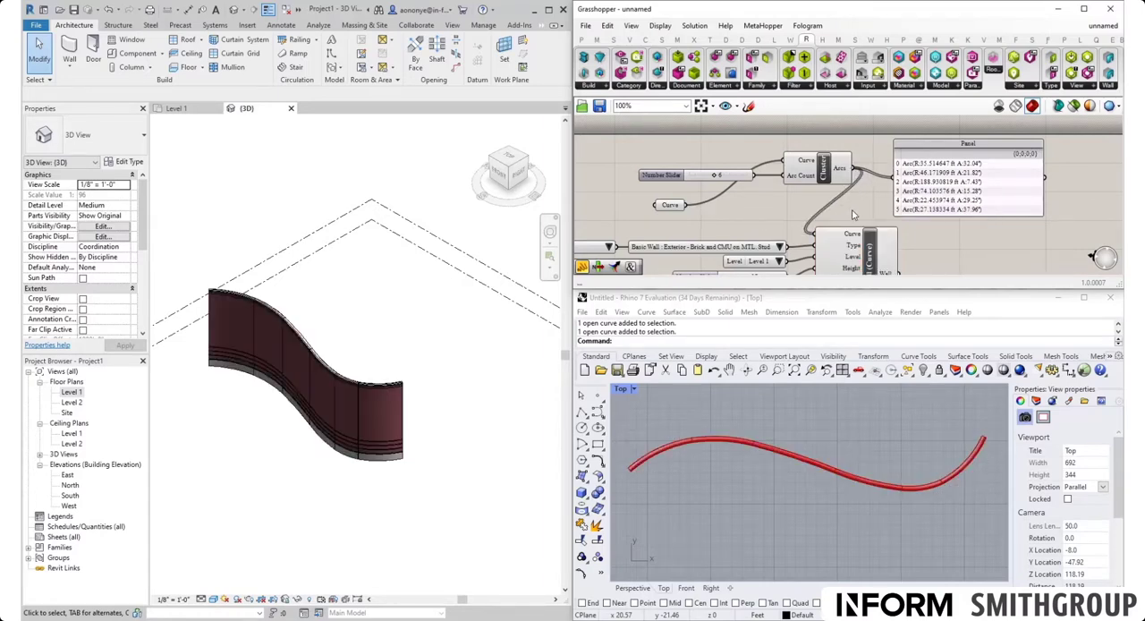
left_click(443, 476)
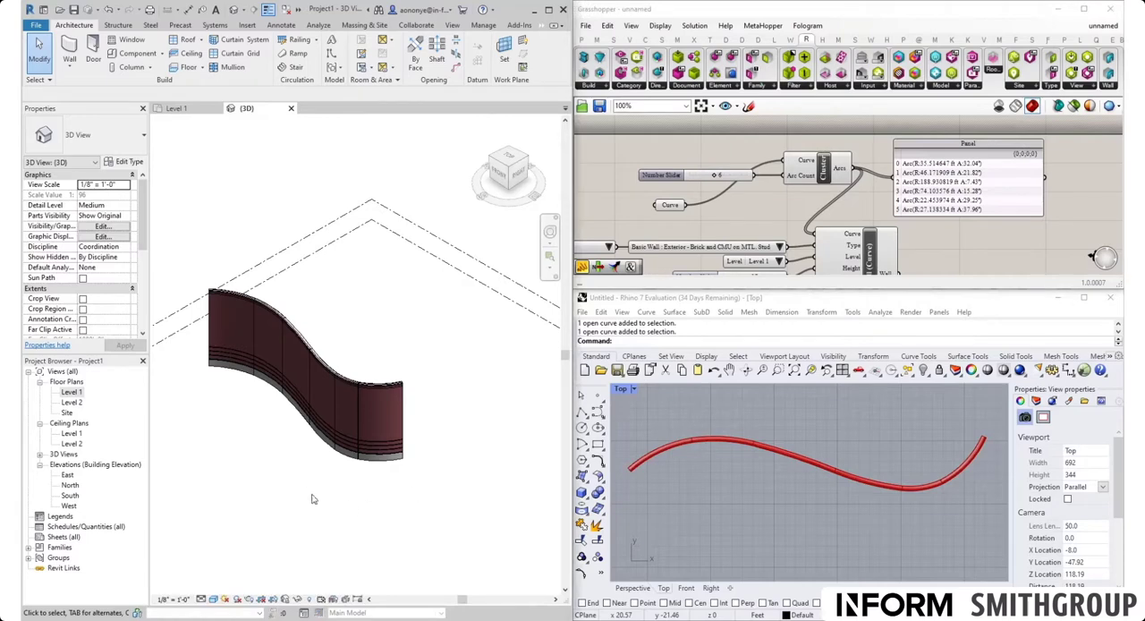
scroll(311, 499, "up", 3)
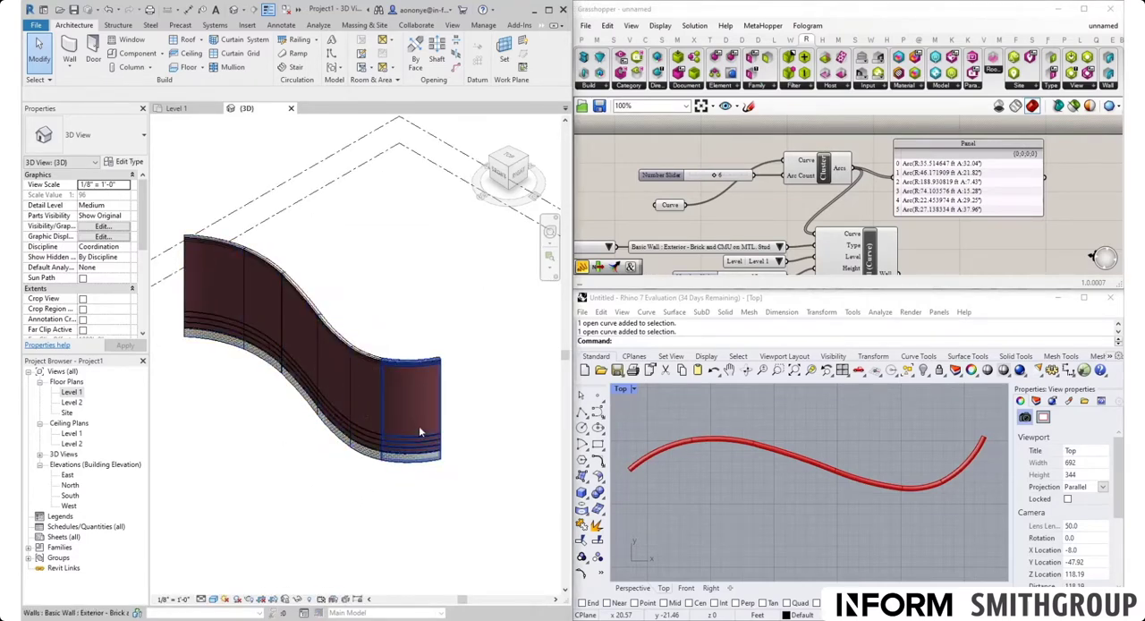
scroll(387, 426, "up", 2)
scroll(388, 425, "down", 2)
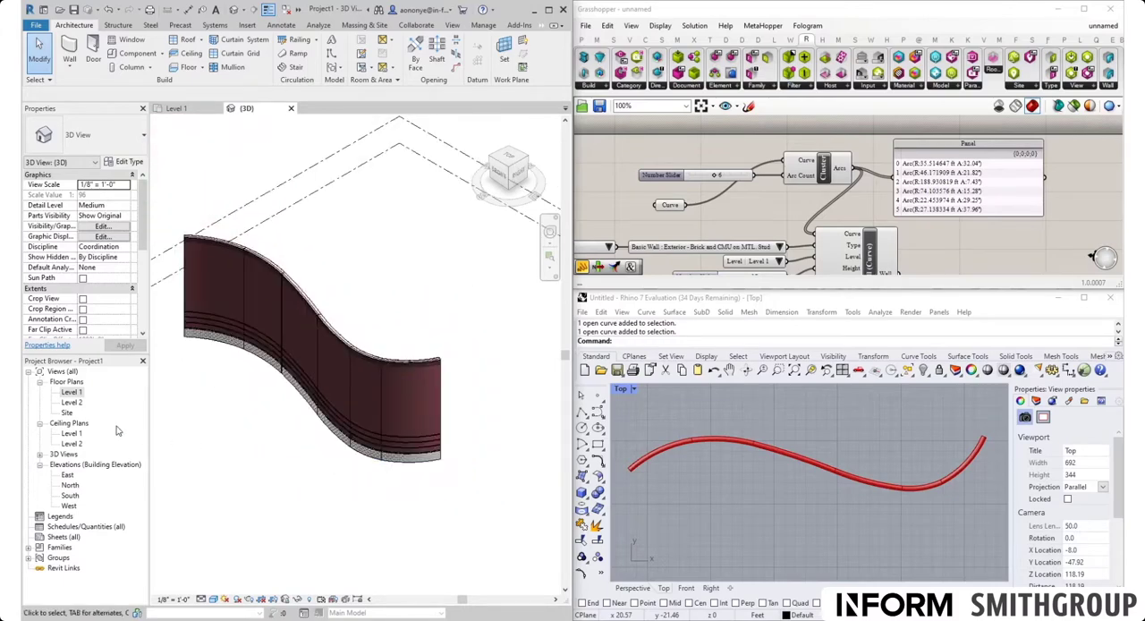
Step: Open the Level 1 floor plan in Revit and examine the joints between the generated wall segments
double_click(79, 392)
scroll(456, 476, "up", 2)
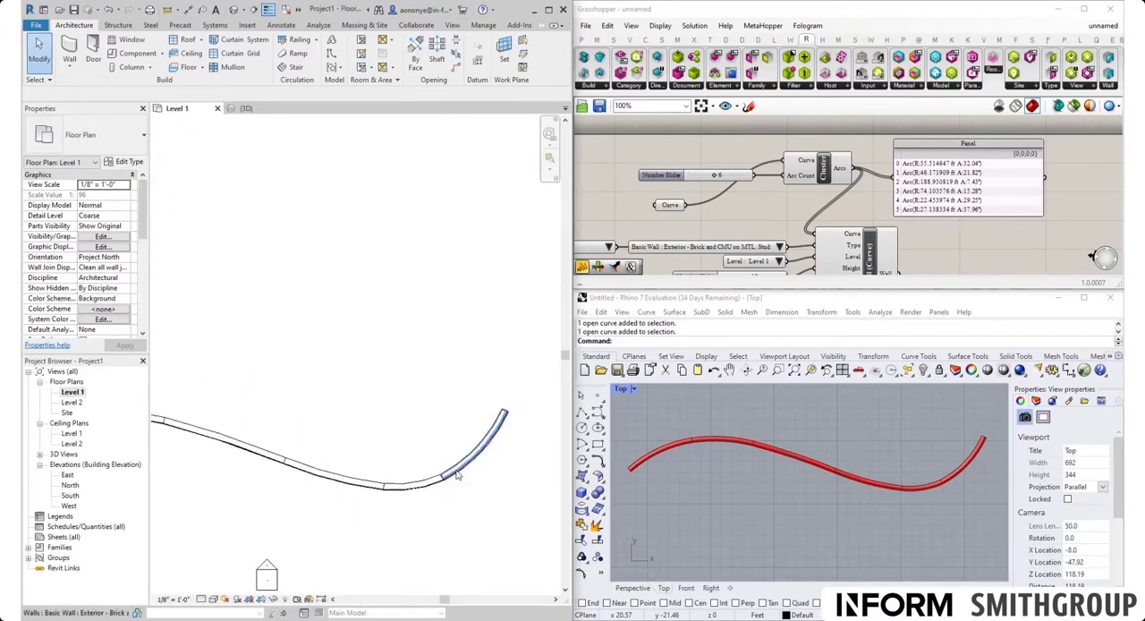
scroll(456, 476, "up", 3)
scroll(815, 215, "down", 4)
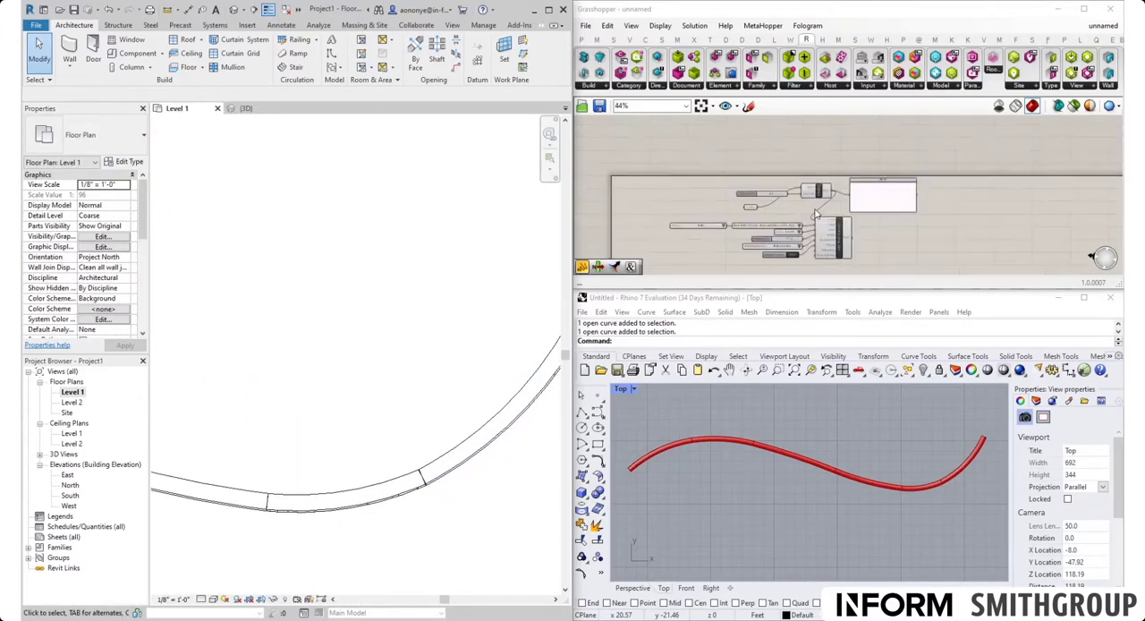
Step: Duplicate the Boolean Toggle set to True below the original and connect the copy to the AllowJoins input of Add Wall (Curve)
scroll(815, 214, "up", 5)
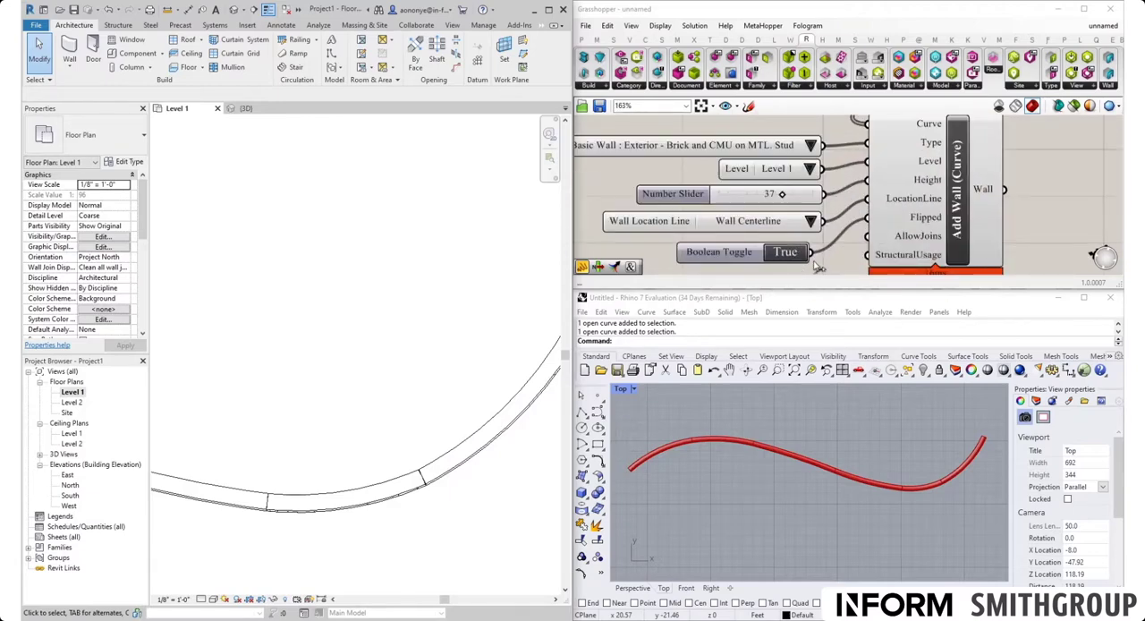
right_click(836, 191)
left_click(740, 258)
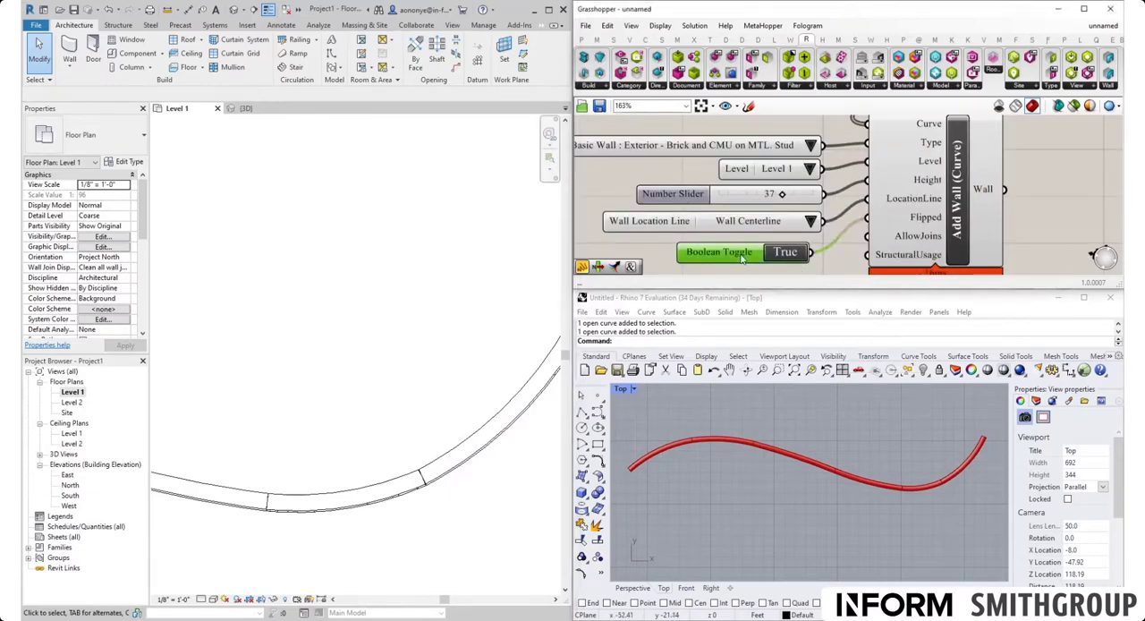
right_click_drag(740, 257, 733, 201)
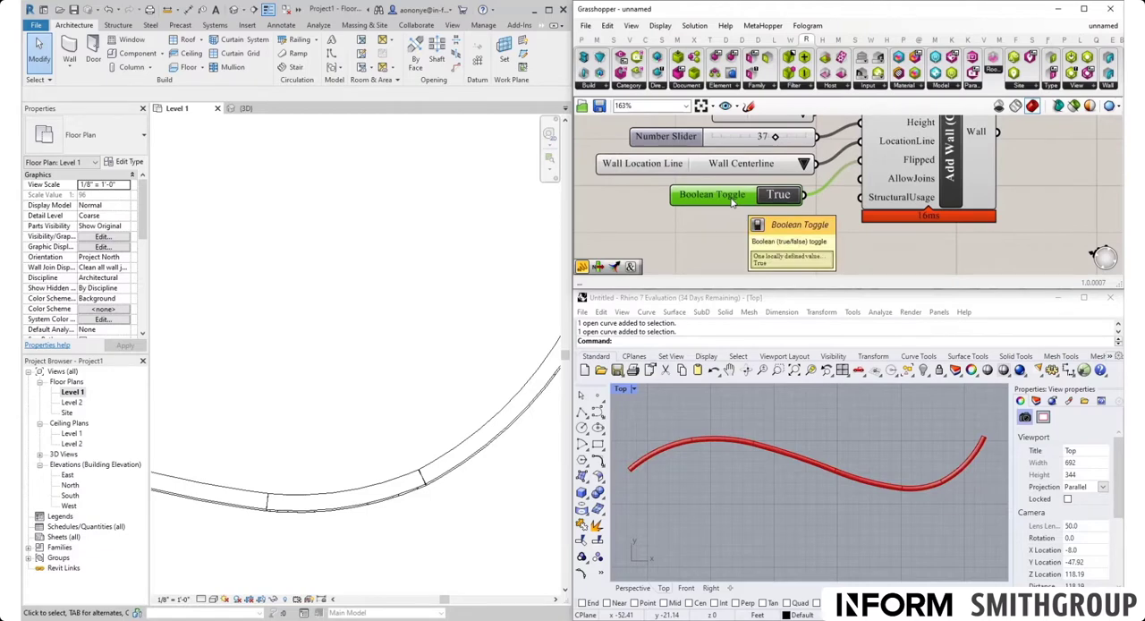
left_click_drag(733, 208, 823, 212, "alt")
scroll(740, 256, "down", 2)
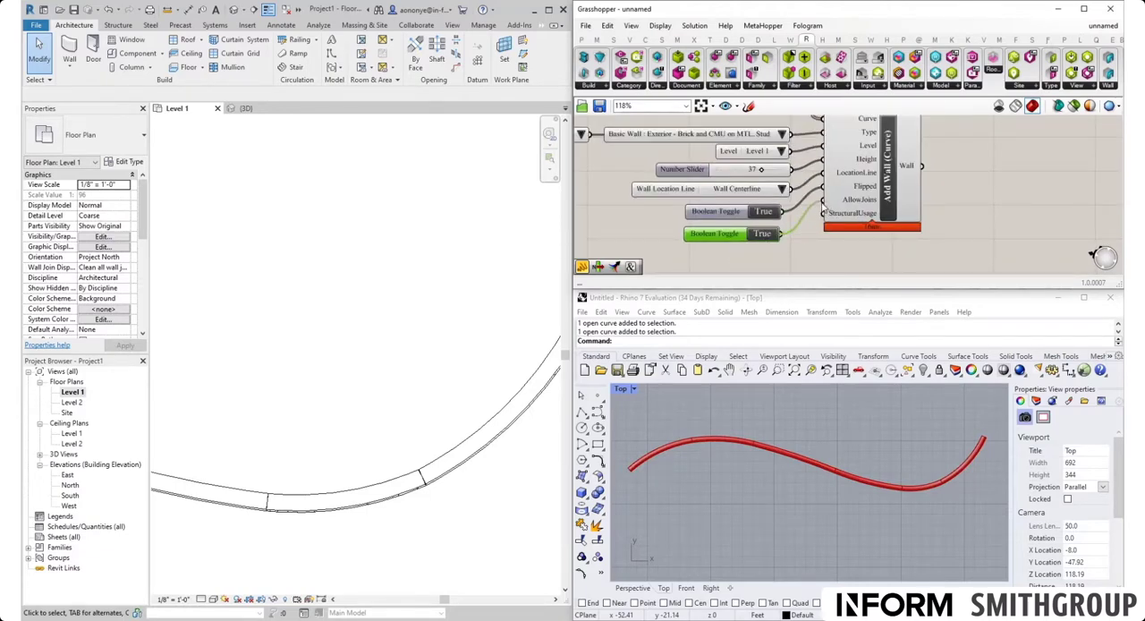
Step: Switch the AllowJoins toggle to False and back to True, comparing a wall joint in the Level 1 plan
left_click(429, 499)
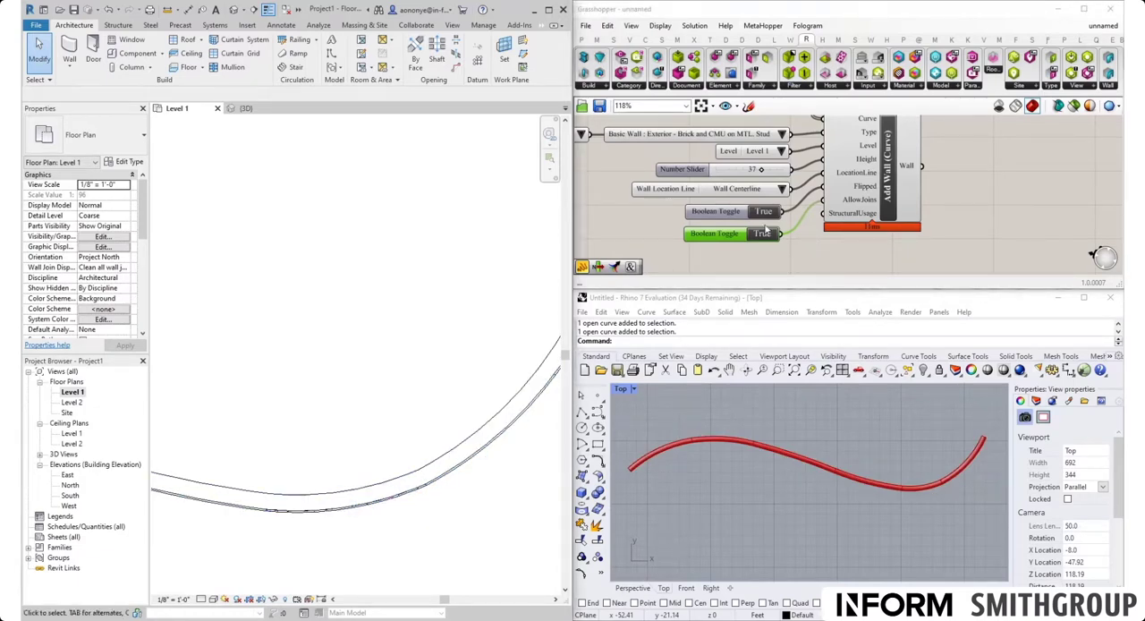
double_click(762, 233)
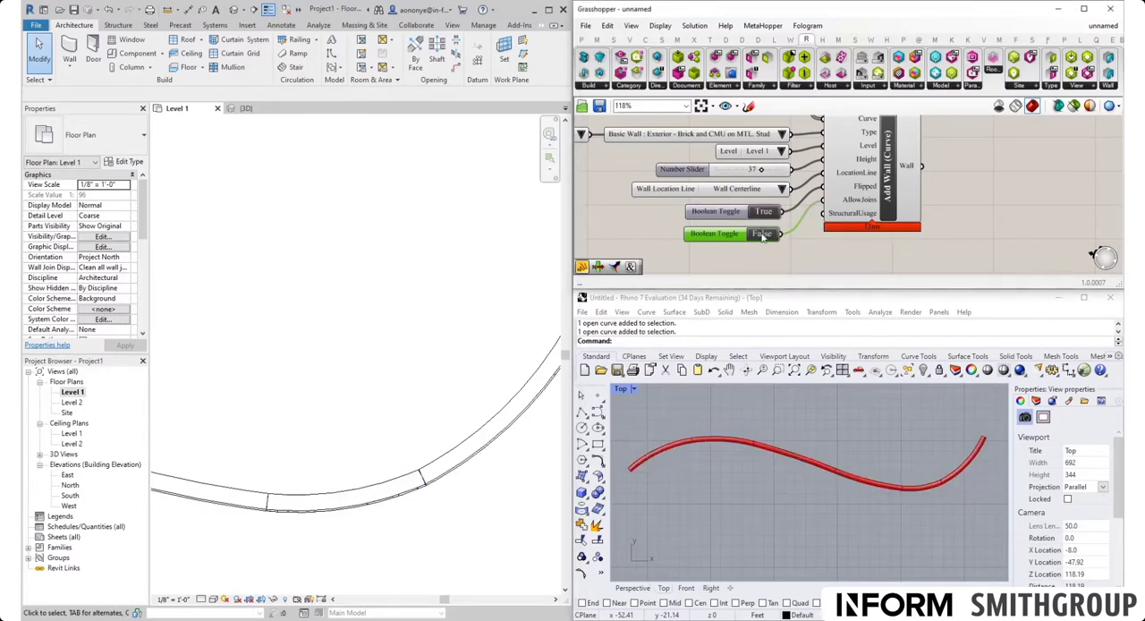
scroll(404, 506, "up", 4)
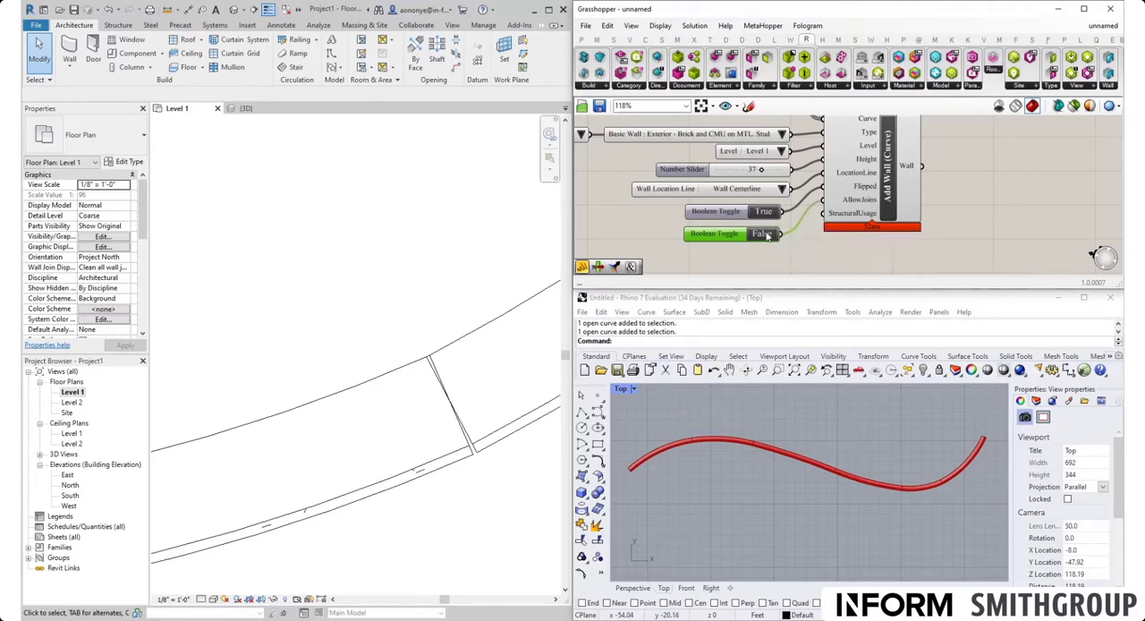
double_click(763, 234)
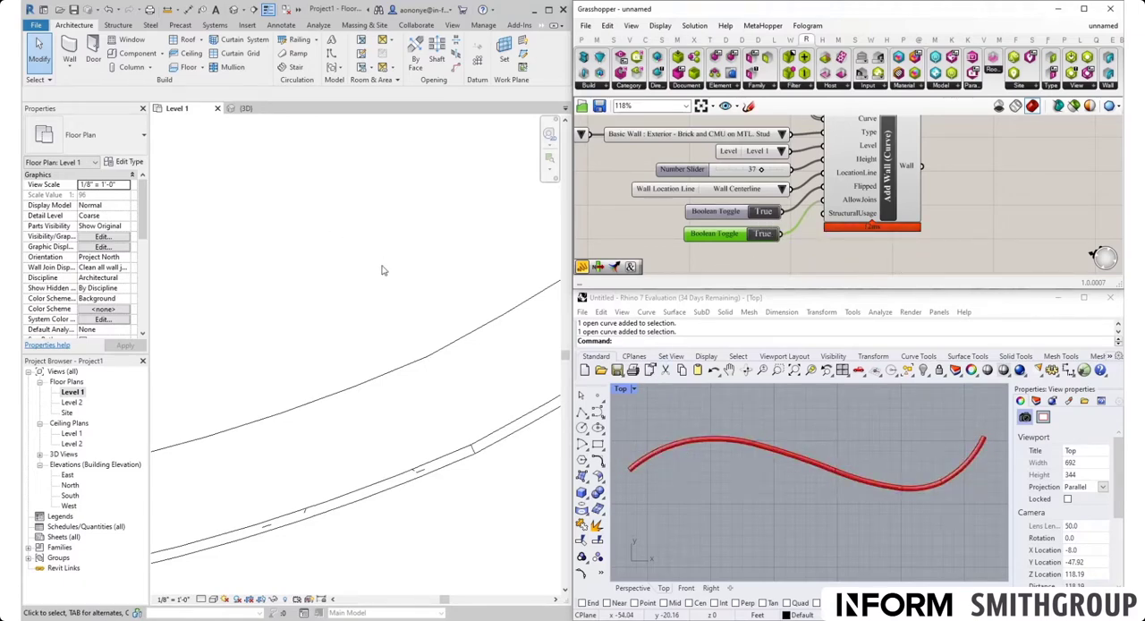
Step: Examine a wall joint up close in Revit's 3D view while switching the AllowJoins toggle to False and back to True
left_click(249, 109)
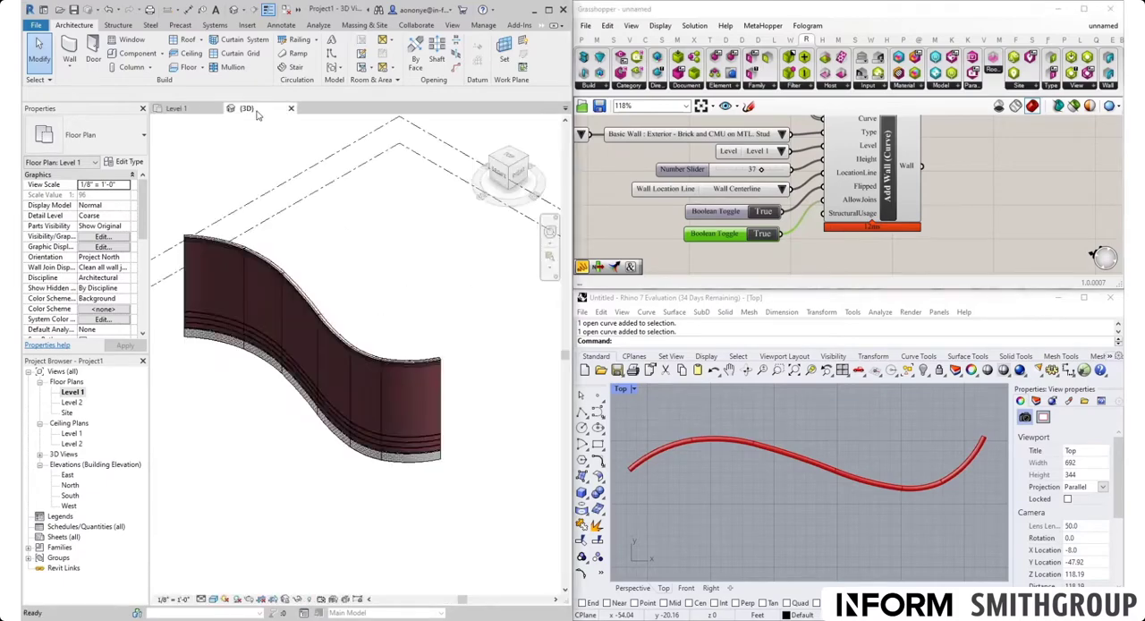
scroll(384, 412, "up", 3)
scroll(384, 412, "down", 3)
scroll(383, 410, "up", 6)
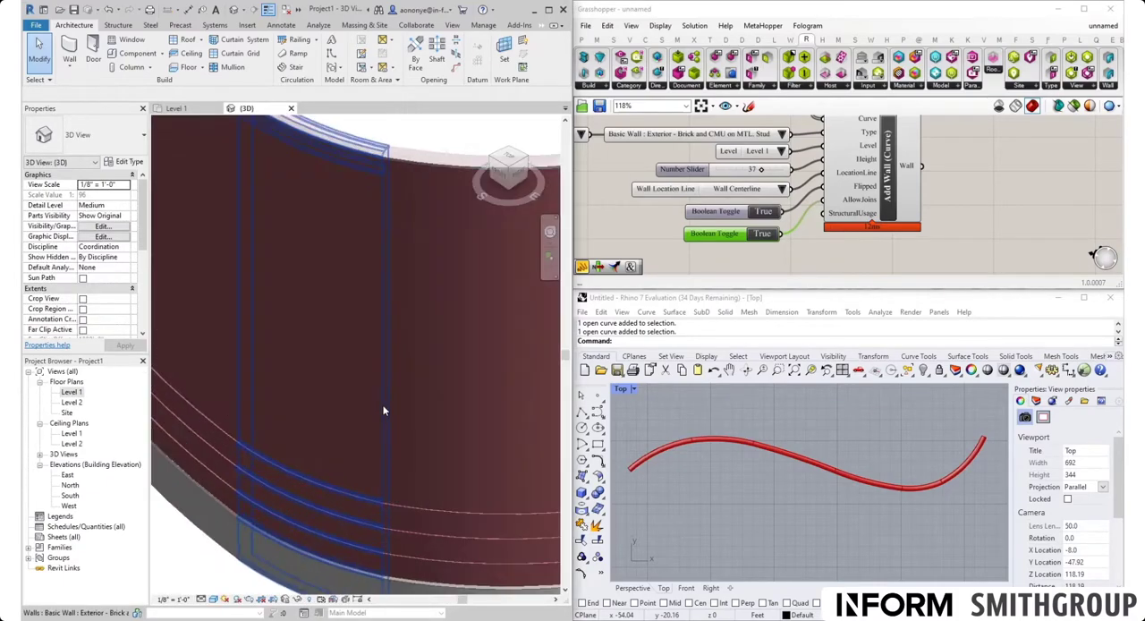
scroll(408, 146, "up", 2)
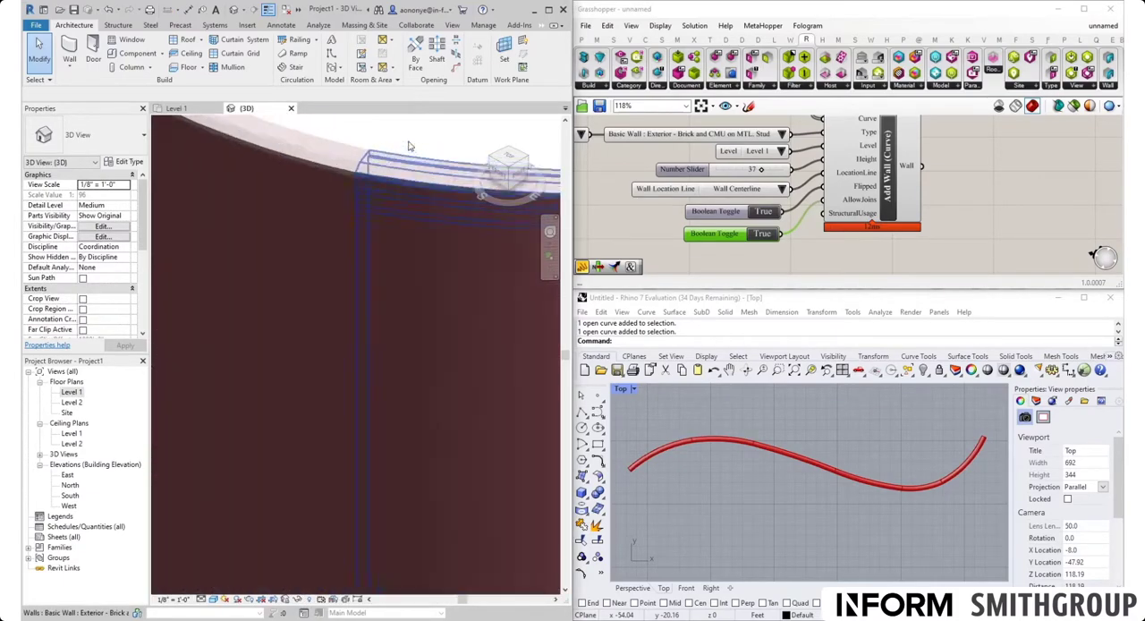
scroll(368, 166, "up", 3)
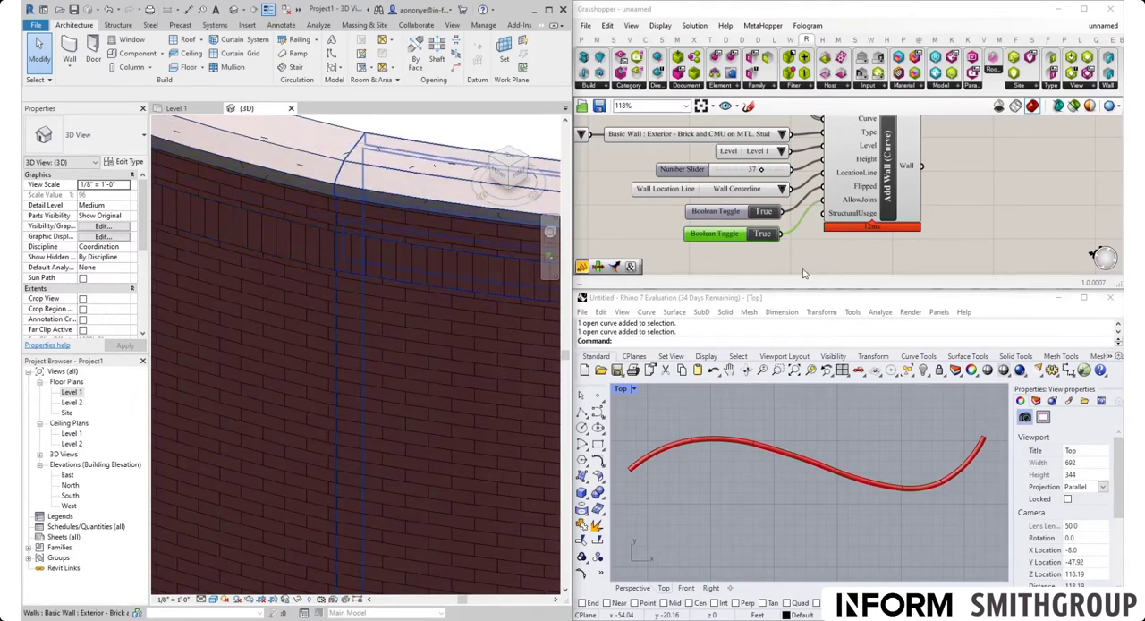
left_click(767, 238)
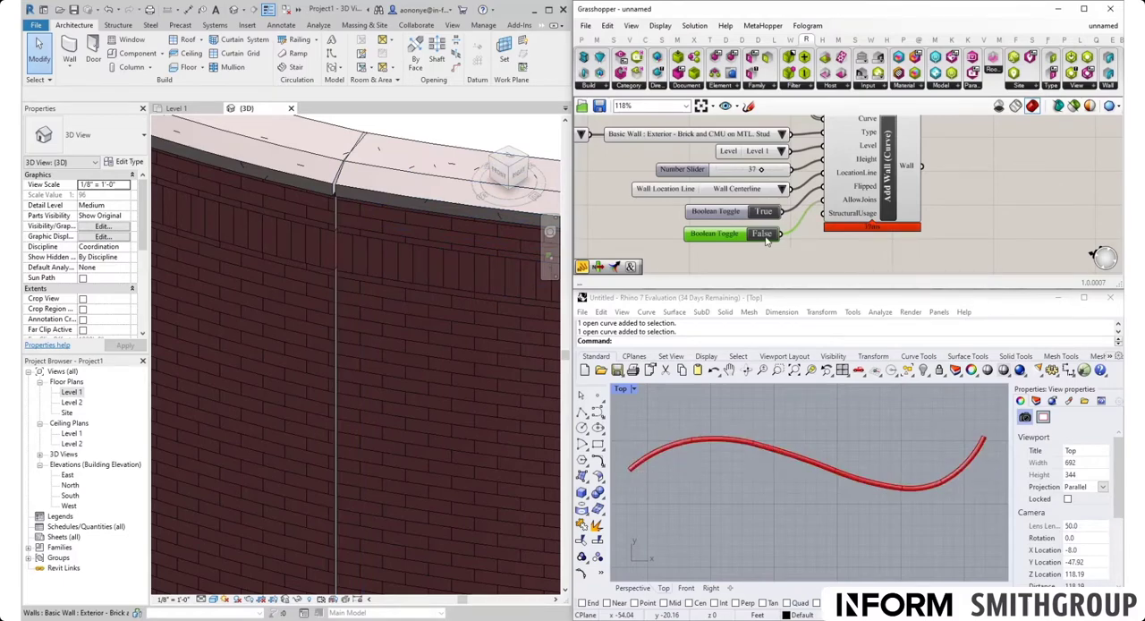
left_click(762, 234)
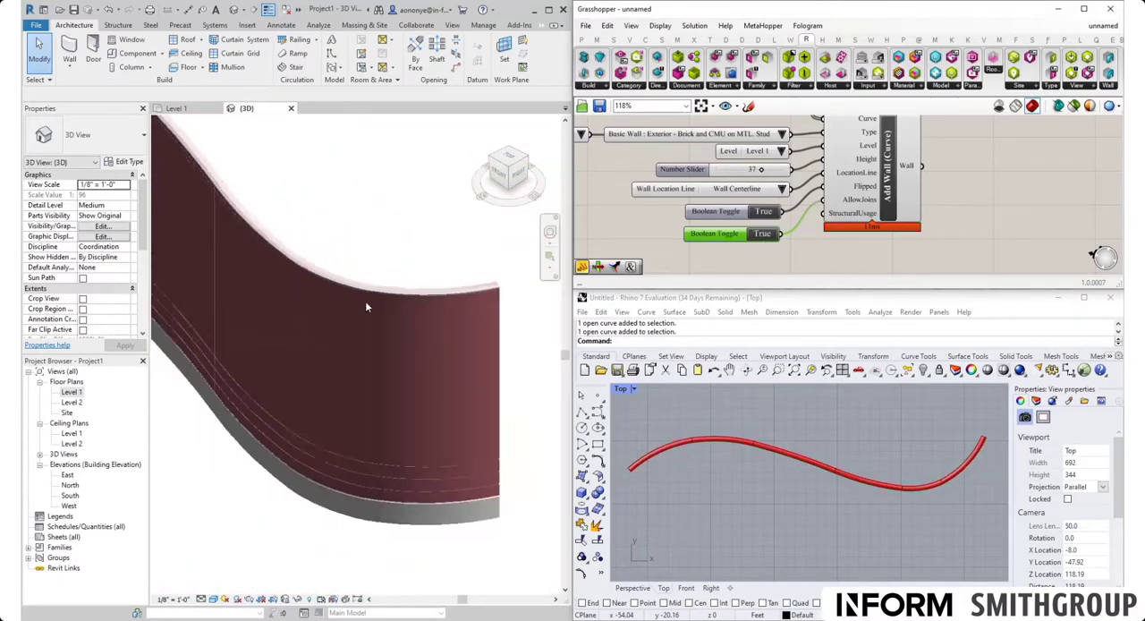
Step: Move the upper control point of the Rhino curve up and to the left, and accept Revit's wall sweep warning
scroll(365, 307, "down", 5)
scroll(817, 474, "down", 3)
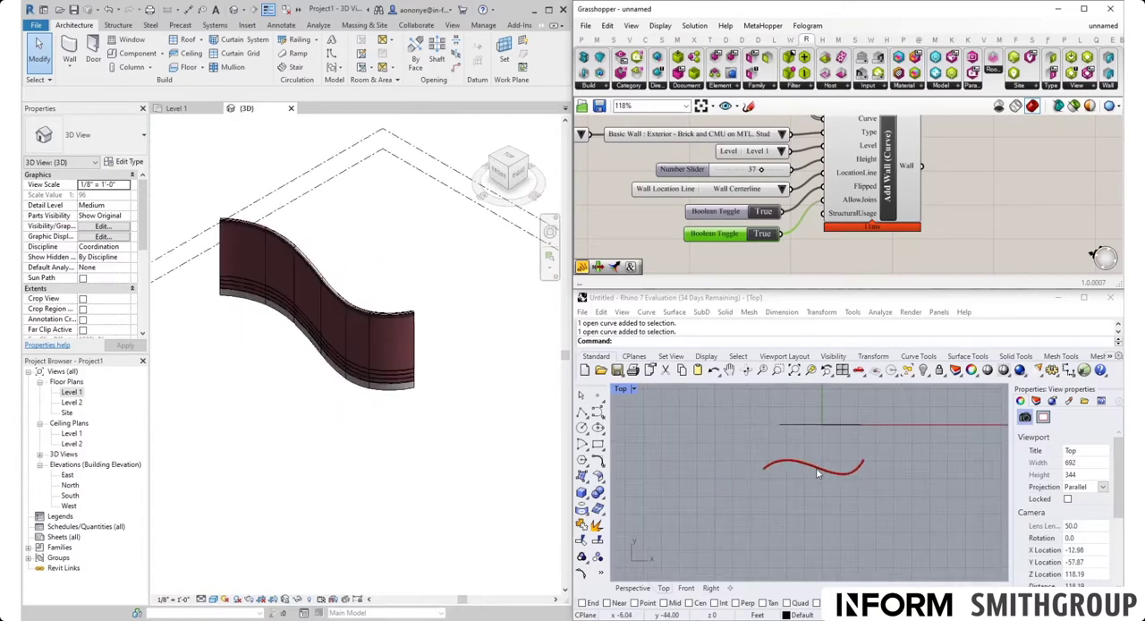
scroll(821, 463, "up", 3)
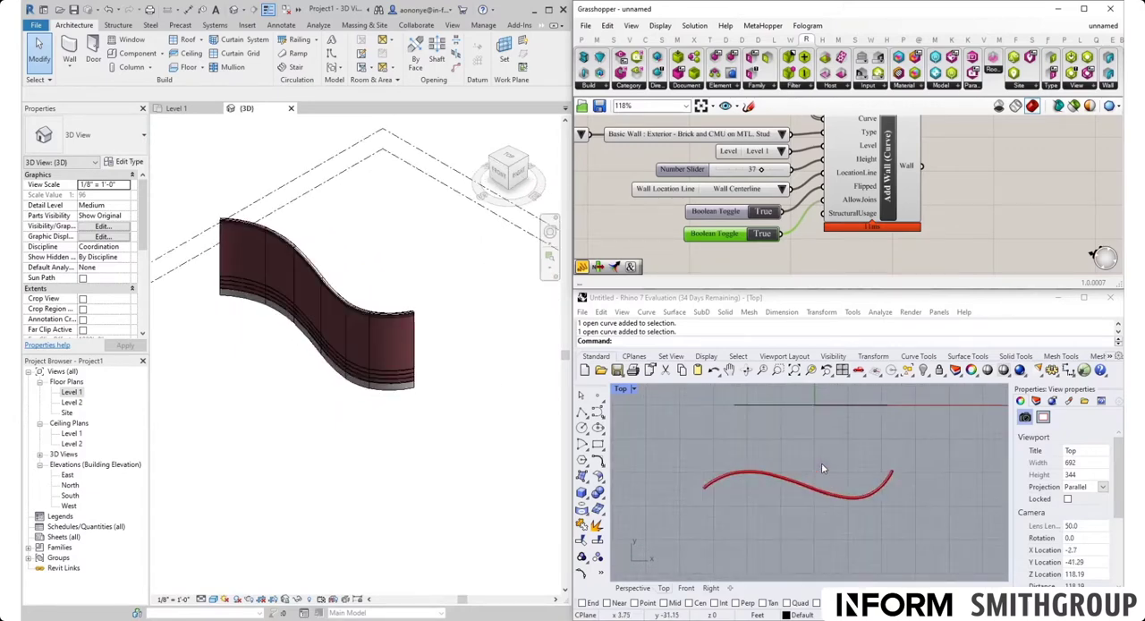
left_click(752, 477)
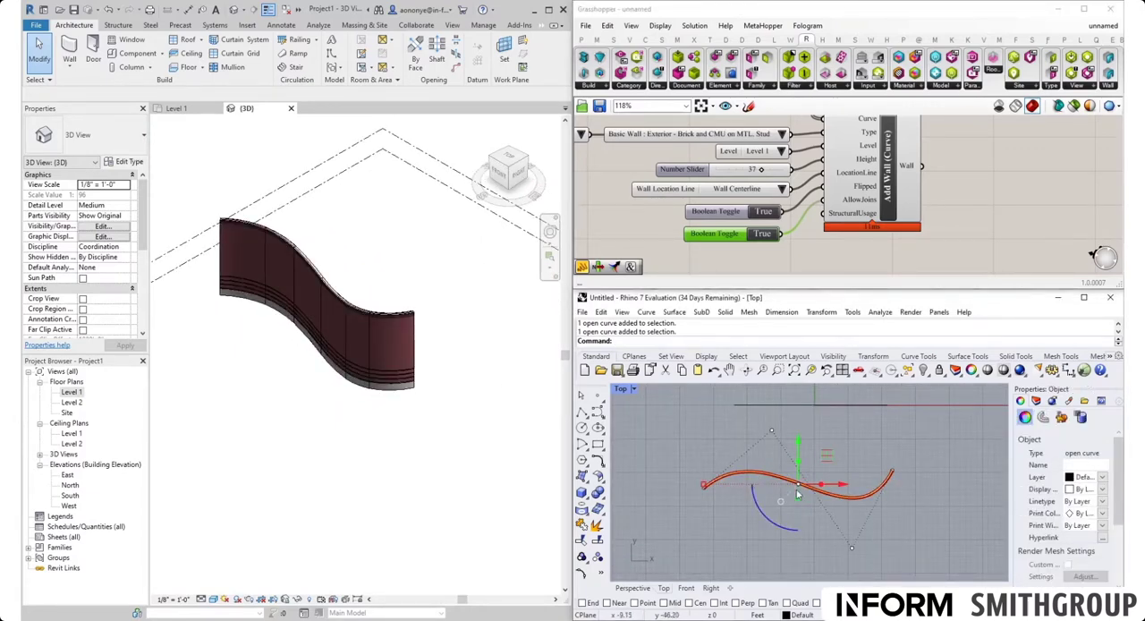
left_click(772, 432)
left_click_drag(771, 432, 737, 395)
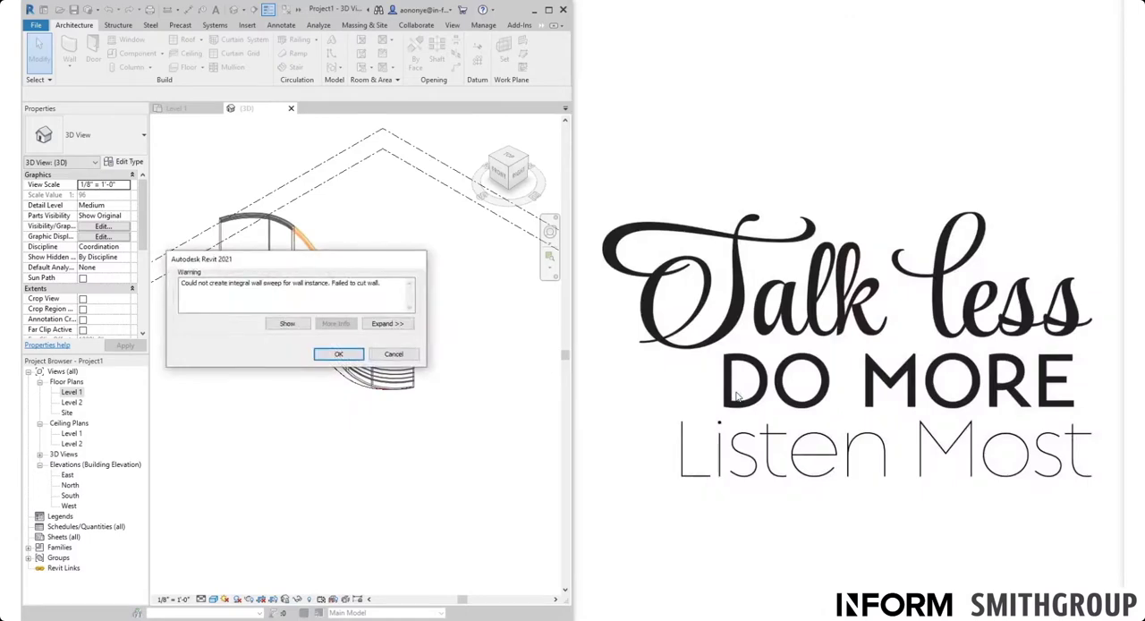
left_click(353, 357)
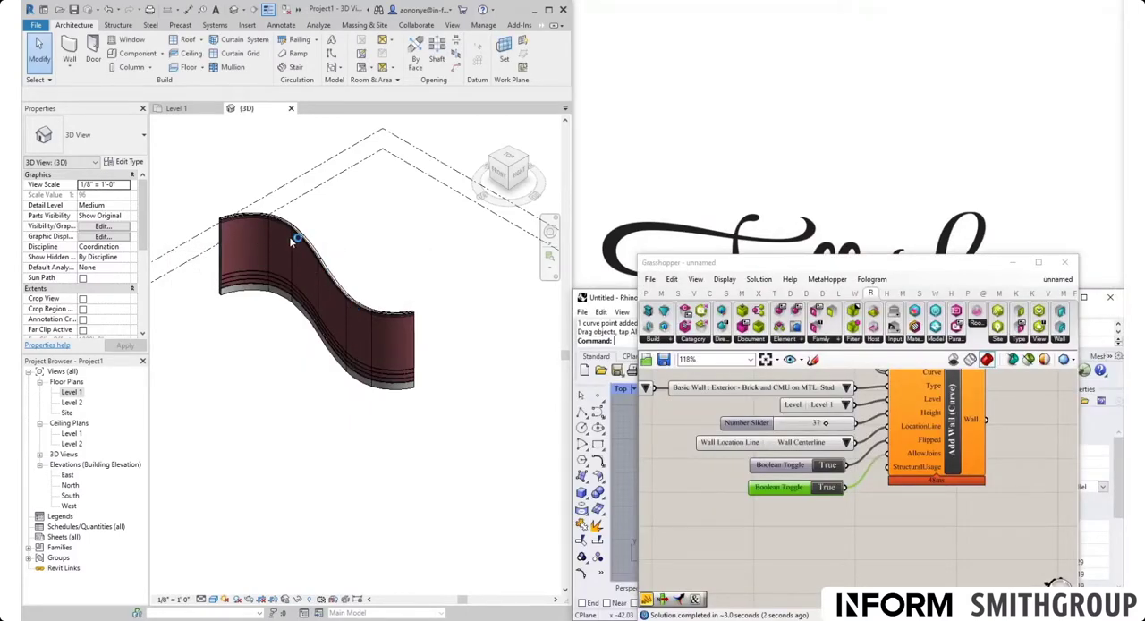
Step: Set the wall type for Add Wall (Curve) to Curtain Wall : Exterior Glazing and inspect the walls in Revit's 3D view
scroll(932, 492, "down", 1)
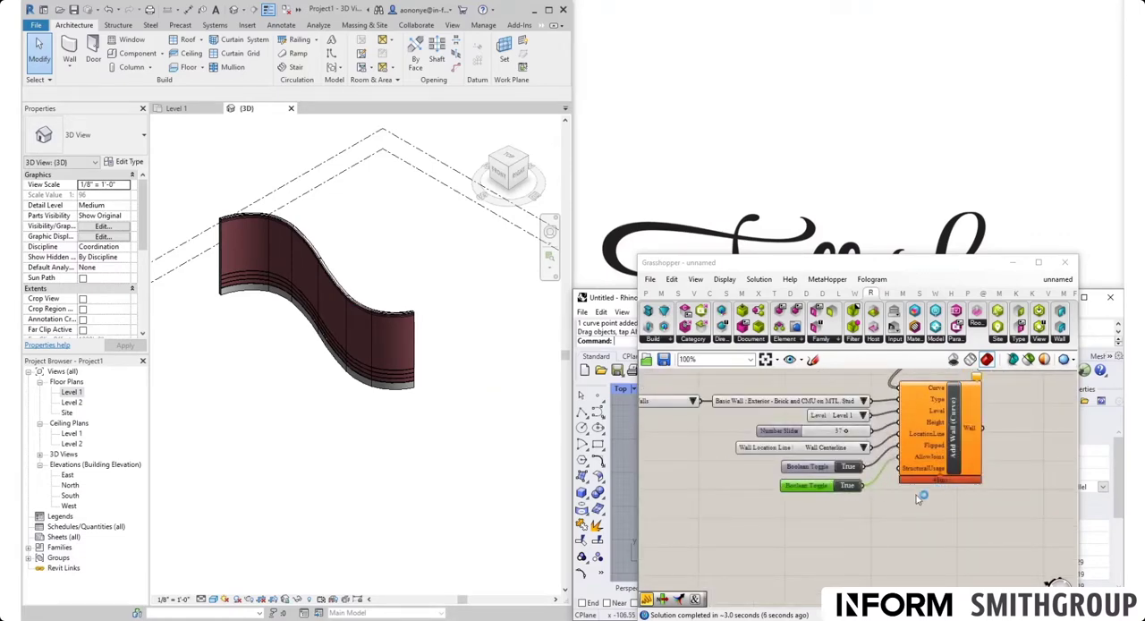
scroll(307, 225, "up", 3)
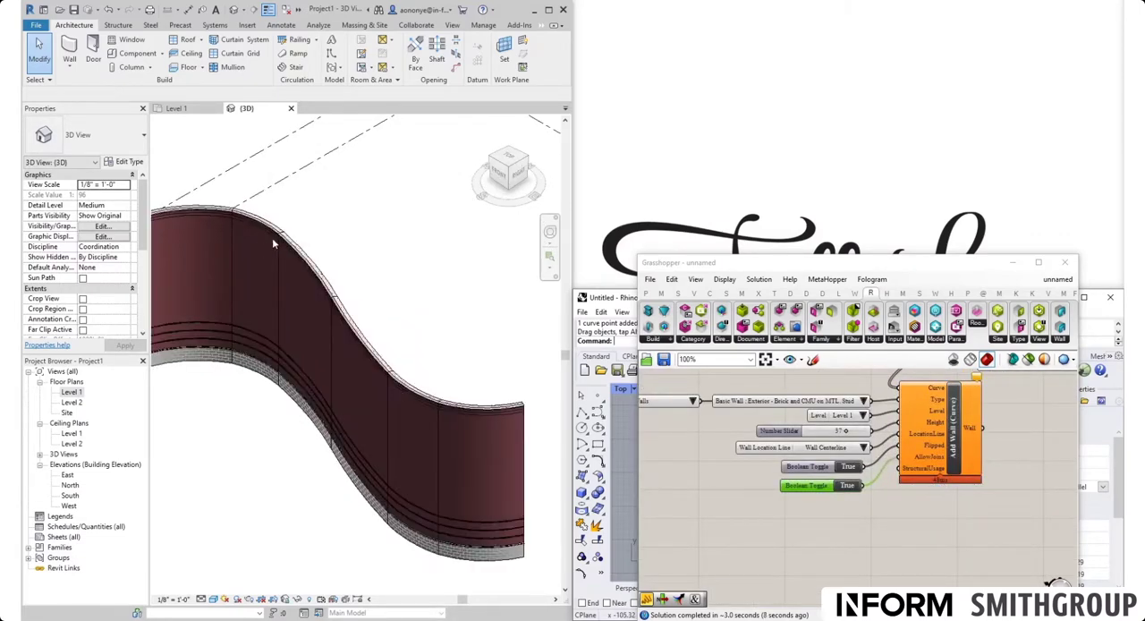
scroll(368, 324, "down", 1)
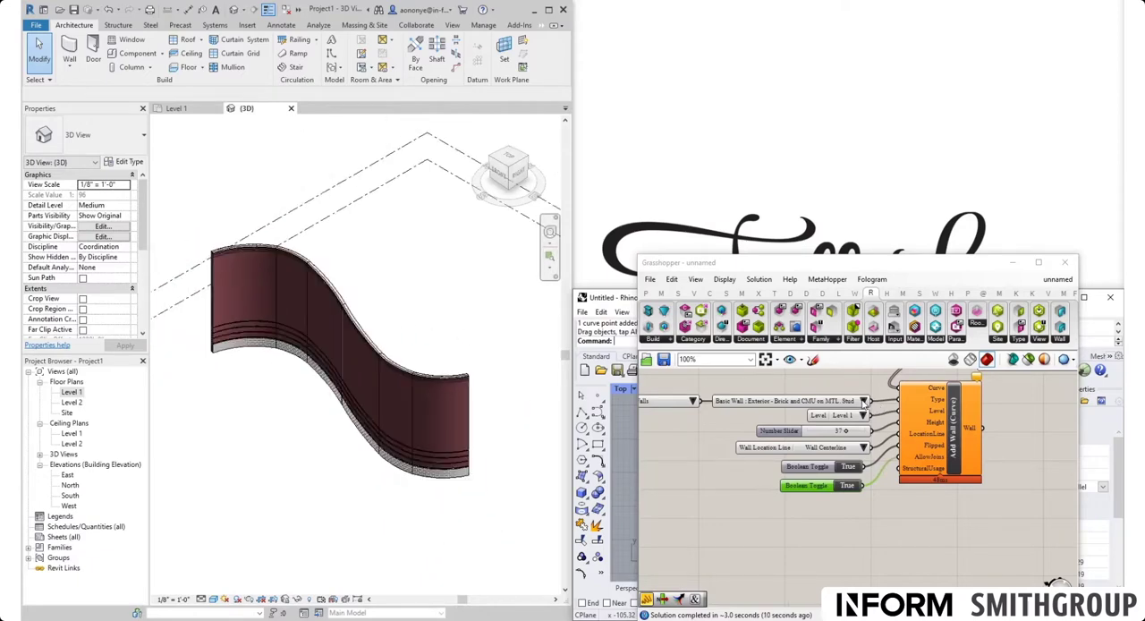
left_click(863, 402)
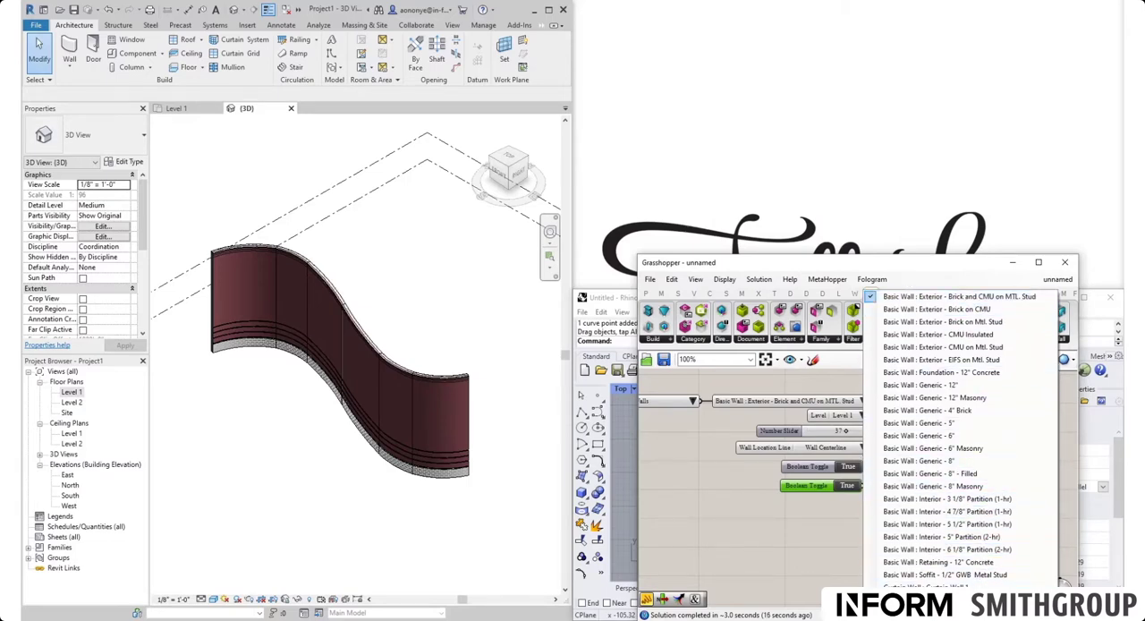
left_click(927, 600)
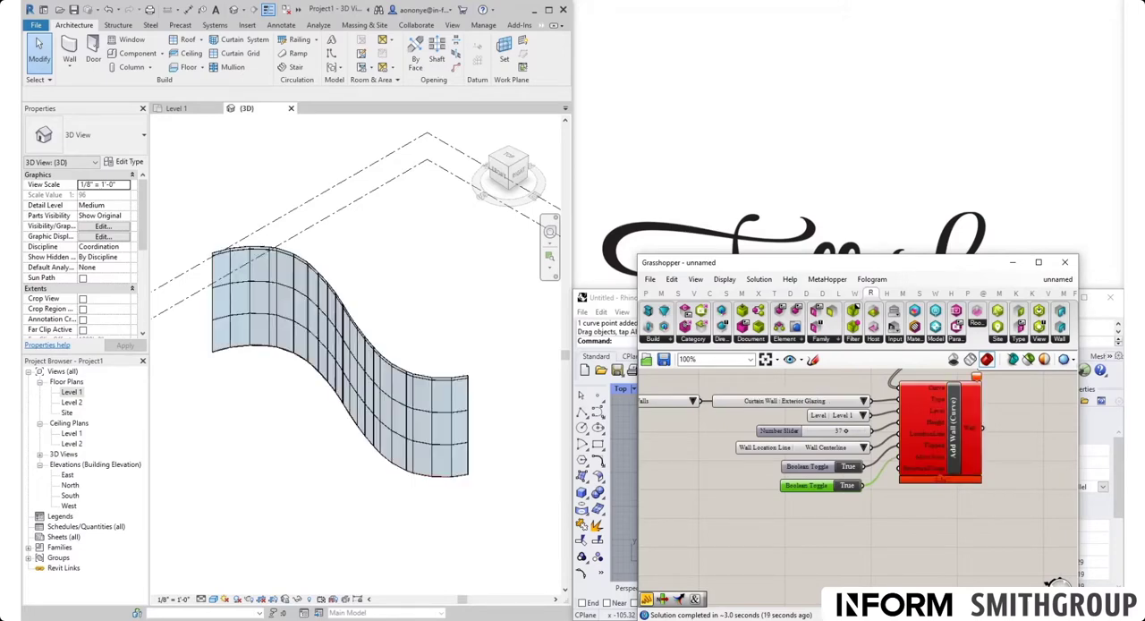
middle_click_drag(364, 457, 393, 457)
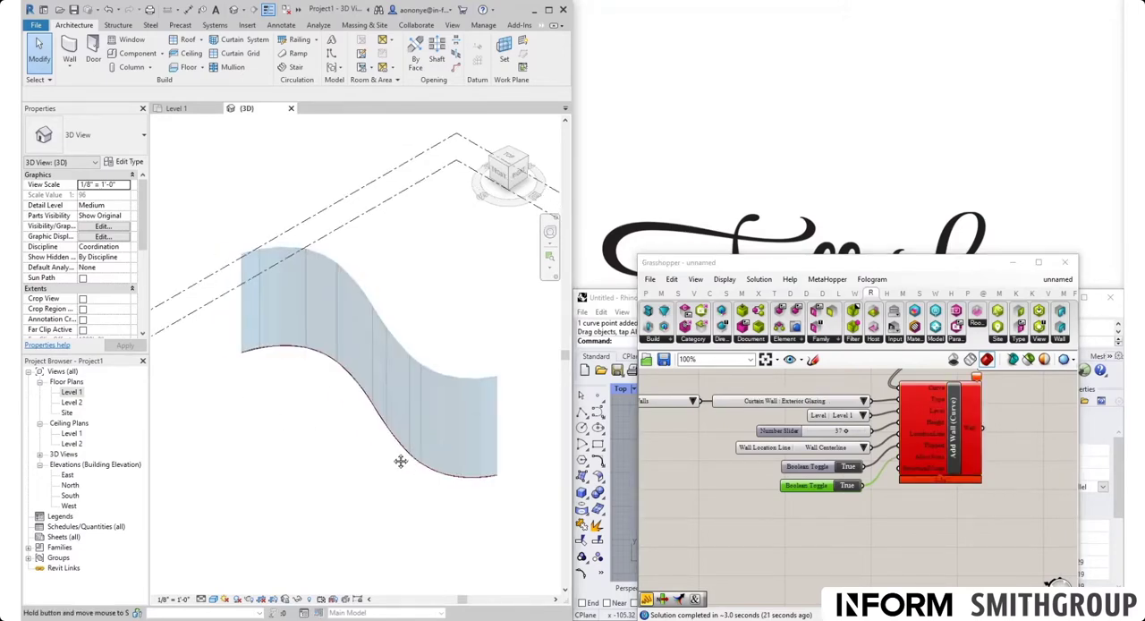
scroll(335, 415, "down", 3)
scroll(403, 450, "up", 3)
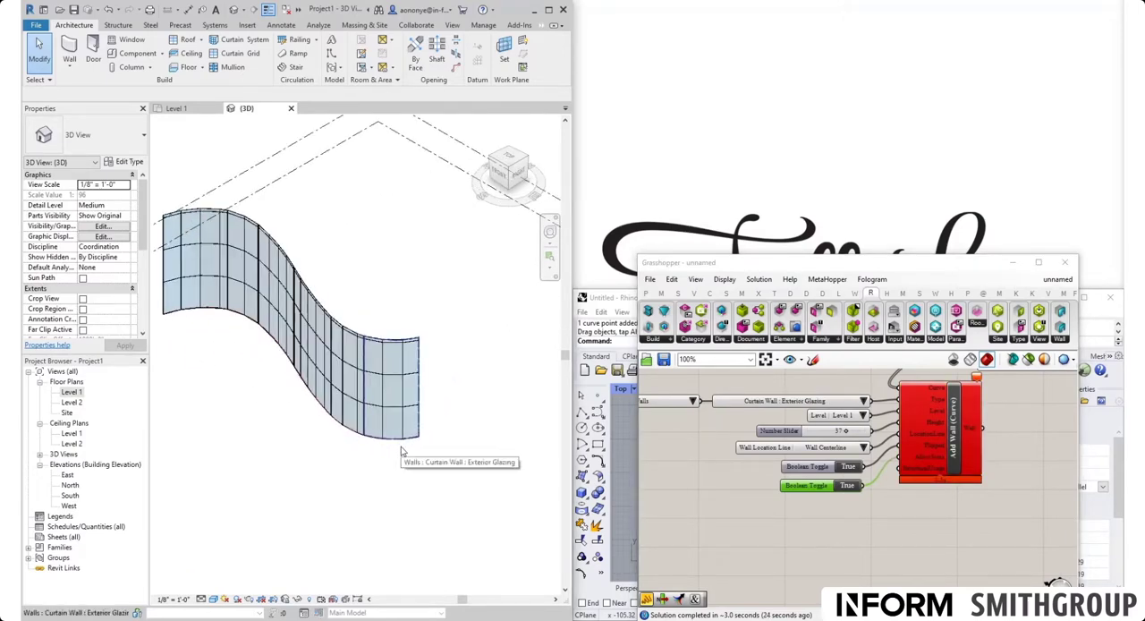
Step: Move the Grasshopper window above Rhino, then shorten and widen it so the Rhino viewport is uncovered
scroll(856, 430, "down", 2)
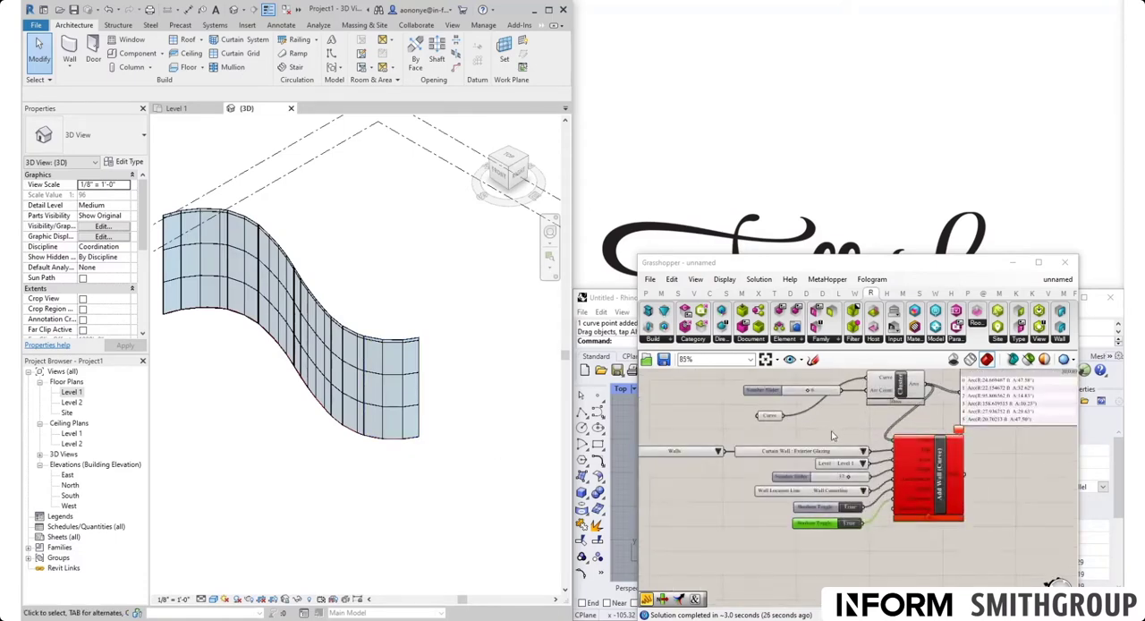
scroll(871, 575, "up", 1)
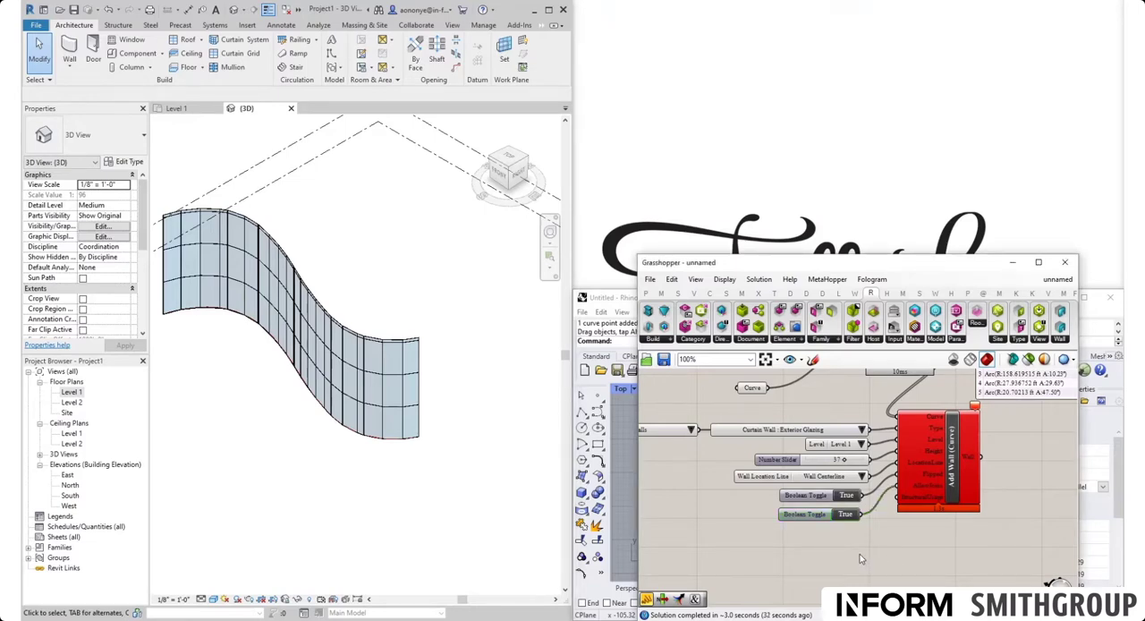
scroll(860, 554, "down", 3)
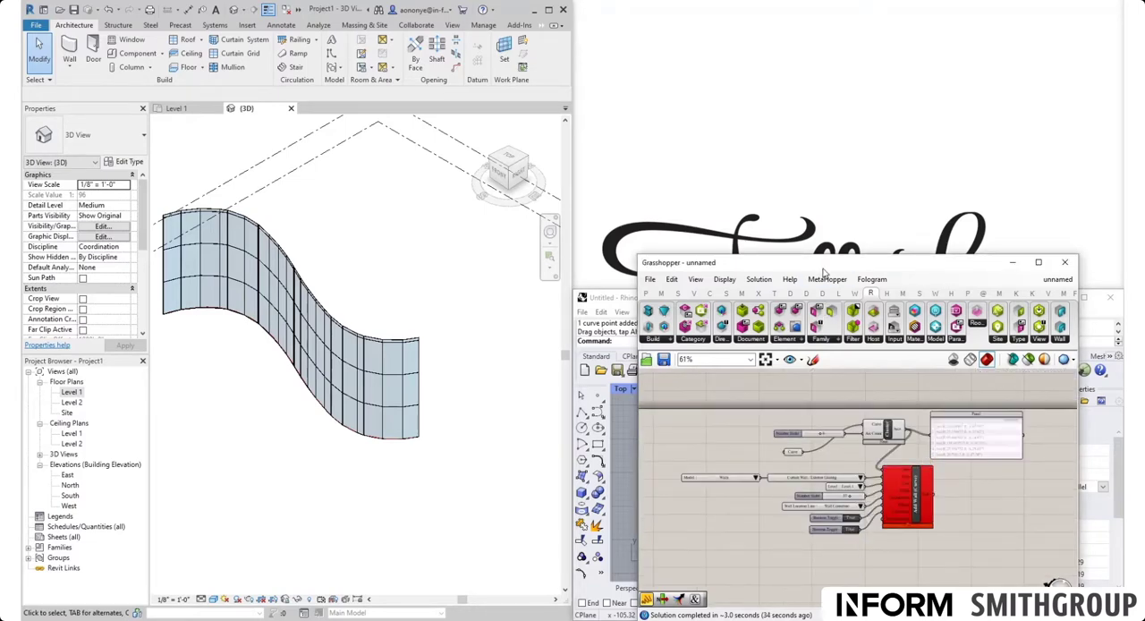
left_click_drag(824, 272, 814, 13)
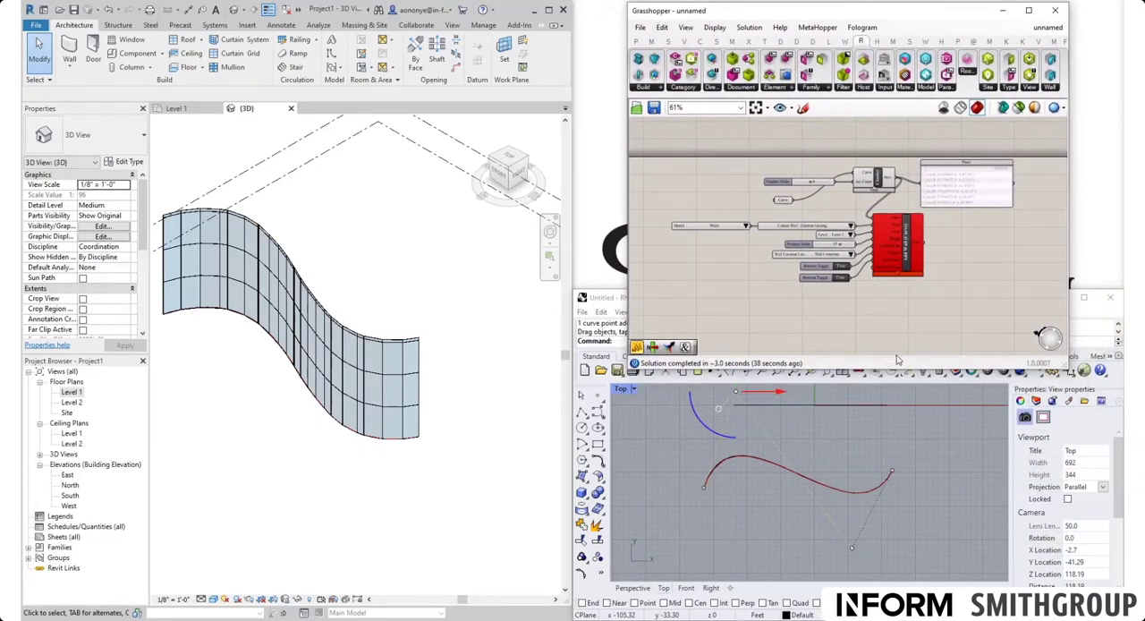
left_click_drag(898, 365, 896, 291)
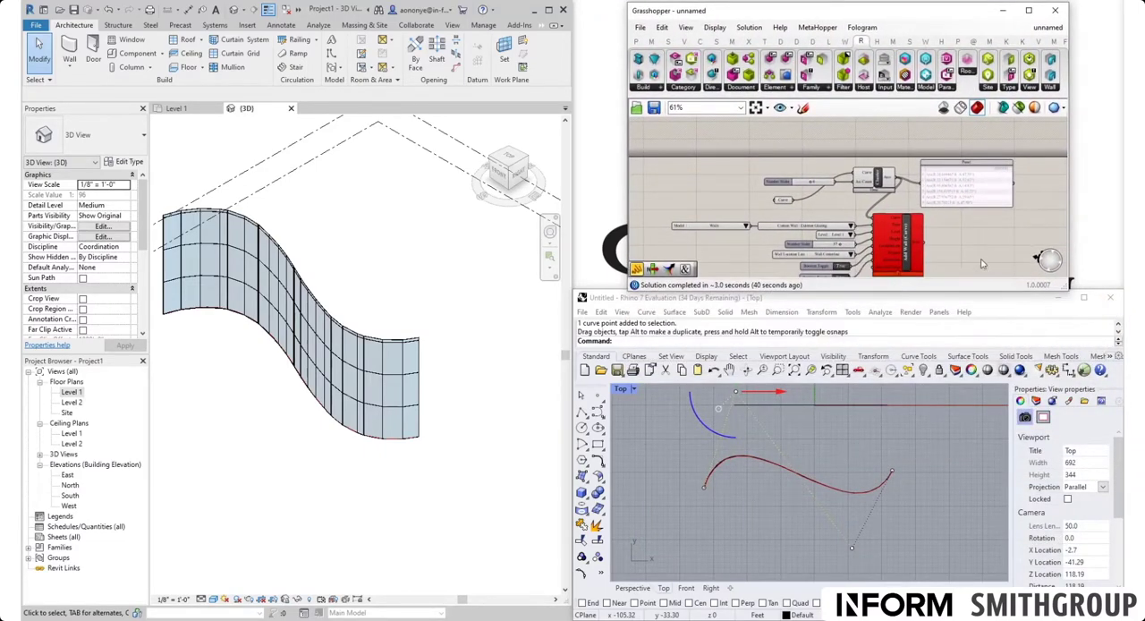
left_click_drag(1070, 231, 1113, 232)
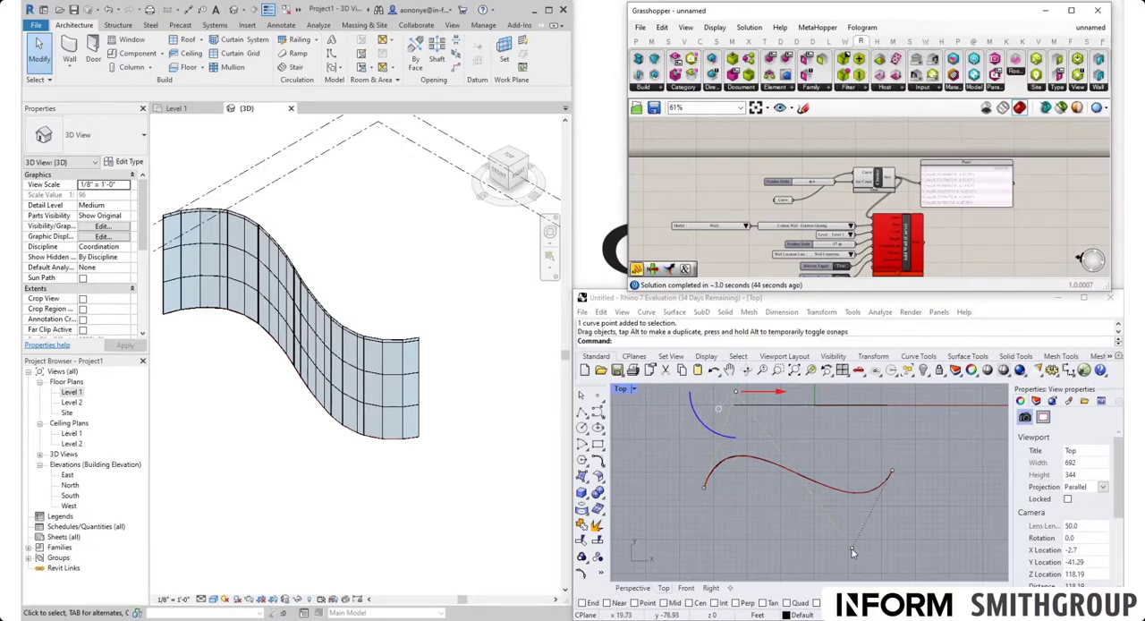
Step: Move the lower control point of the Rhino curve down and to the left to reshape the curtain walls
left_click(851, 548)
left_click_drag(851, 549, 823, 570)
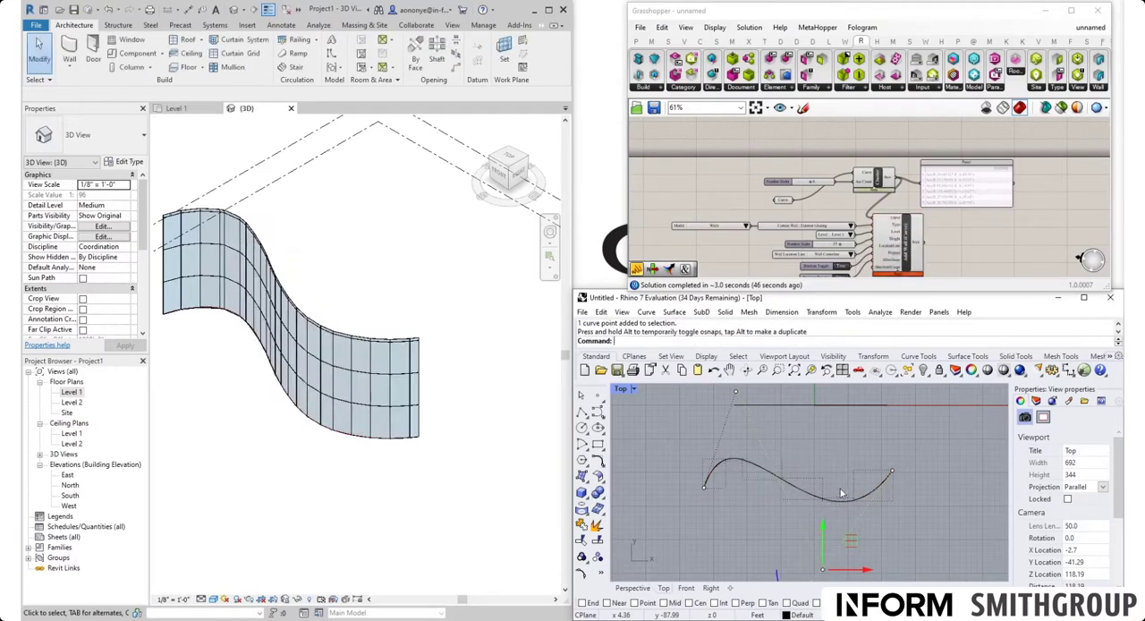
Step: Move the lower control point of the Rhino curve further down and the upper control point to the right
scroll(840, 493, "down", 10)
scroll(843, 507, "up", 5)
left_click_drag(857, 490, 852, 526)
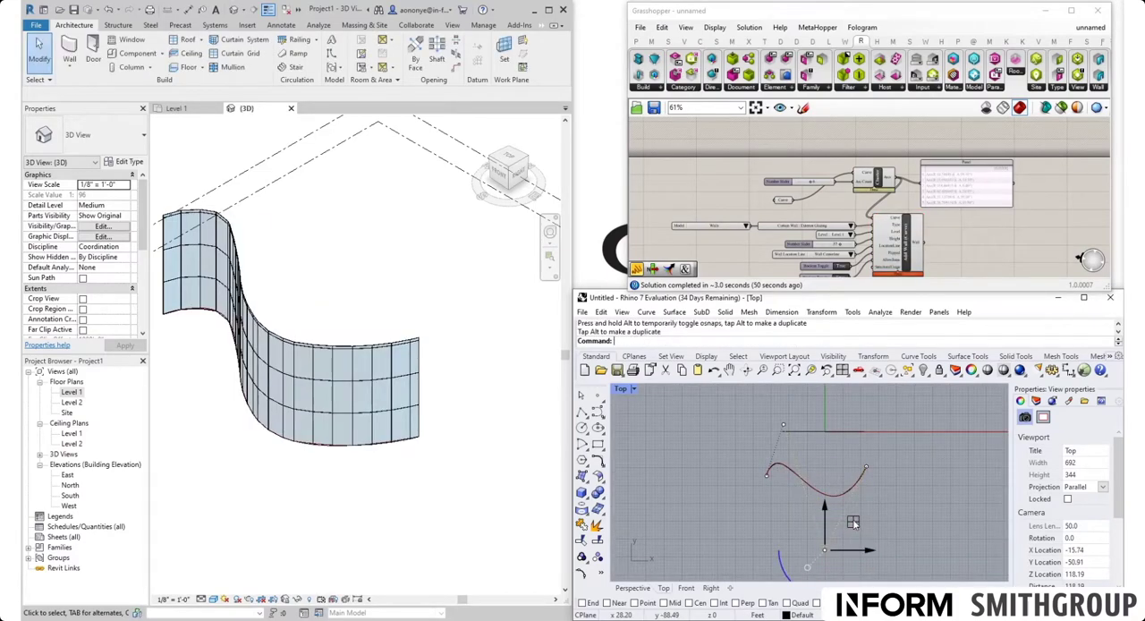
left_click(784, 427)
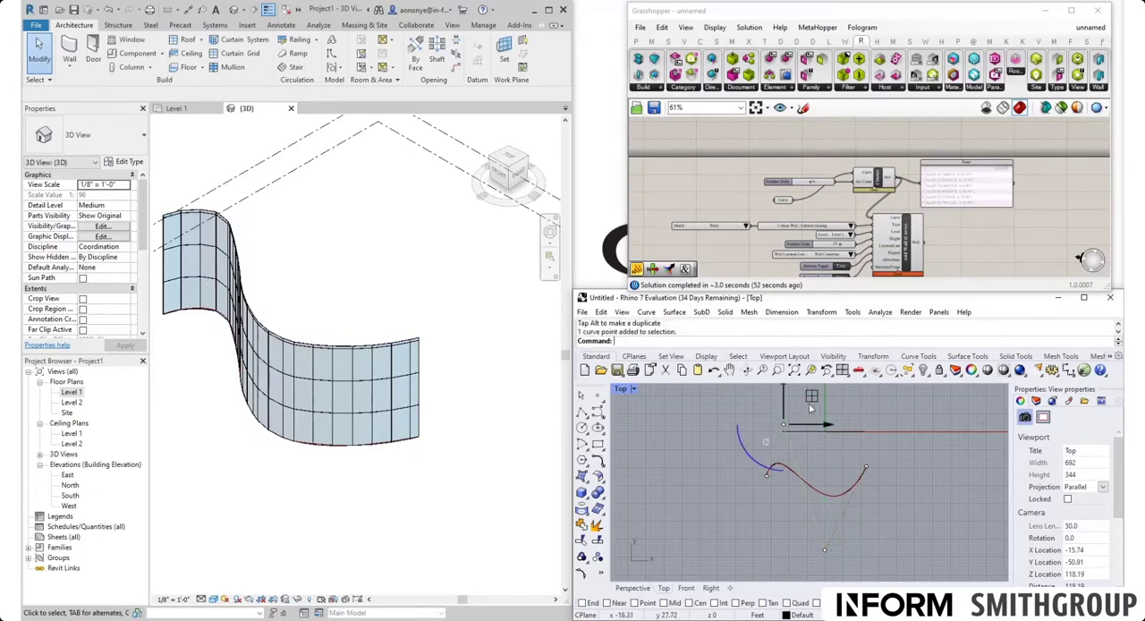
left_click_drag(808, 403, 857, 395)
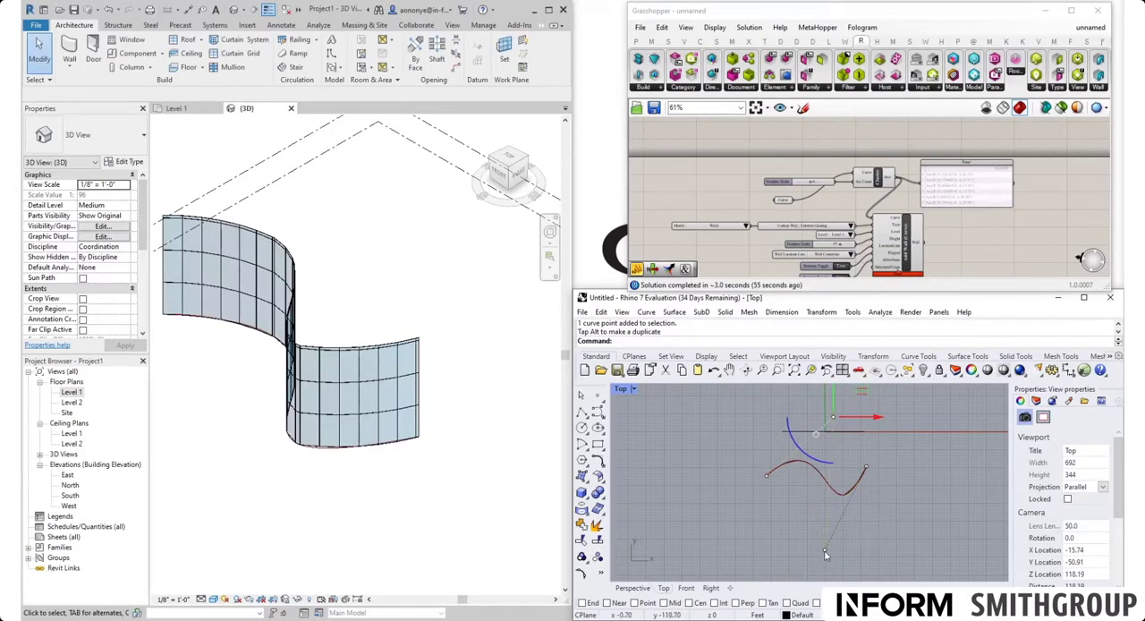
Step: Move the curve's lower control point far to the left and the upper one right and slightly down to tighten the S-bend
left_click_drag(825, 552, 723, 574)
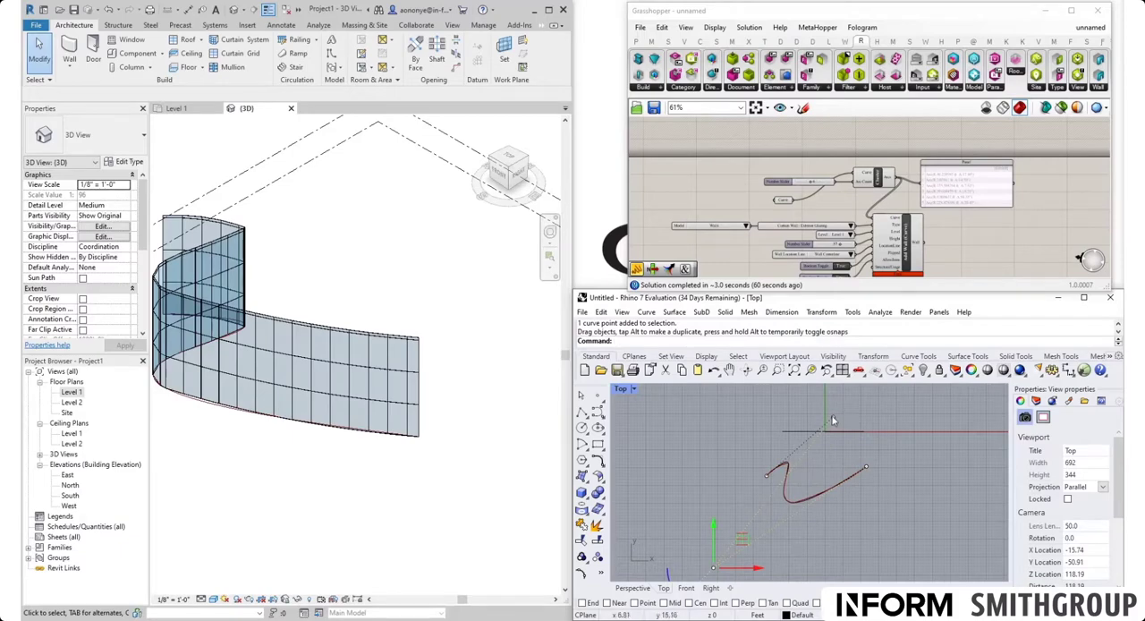
left_click_drag(833, 417, 863, 442)
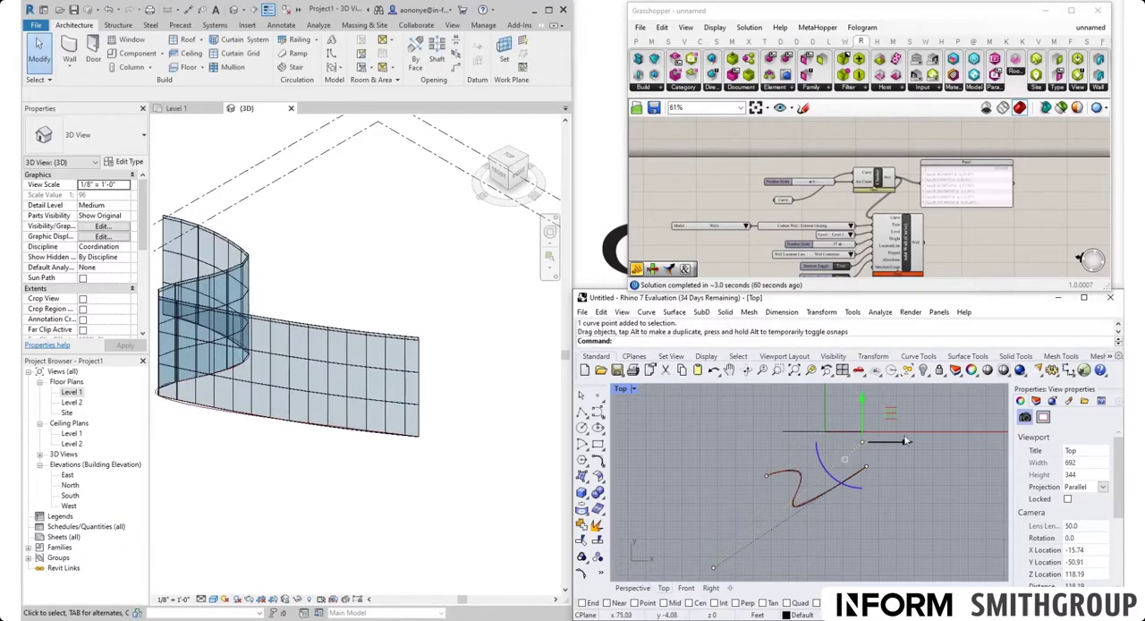
Step: Set the Arc Count slider to 10 and inspect the tight bend of the curtain walls in Revit's 3D view
scroll(918, 431, "down", 6)
scroll(395, 382, "up", 1)
scroll(486, 373, "down", 2)
scroll(375, 284, "up", 6)
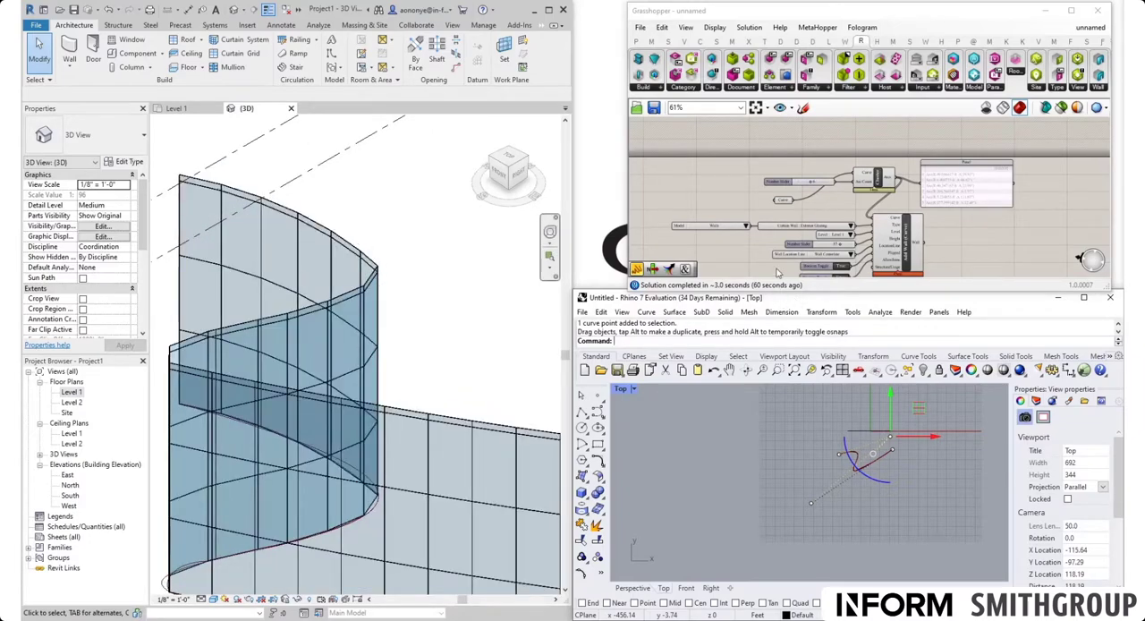
scroll(810, 184, "up", 5)
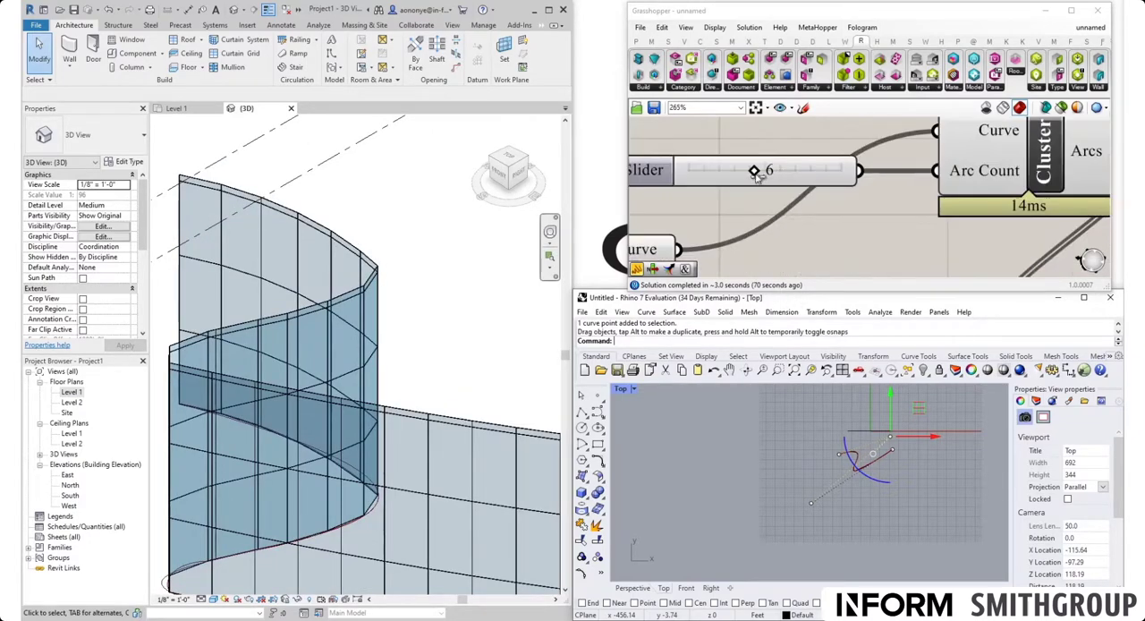
left_click_drag(755, 175, 840, 171)
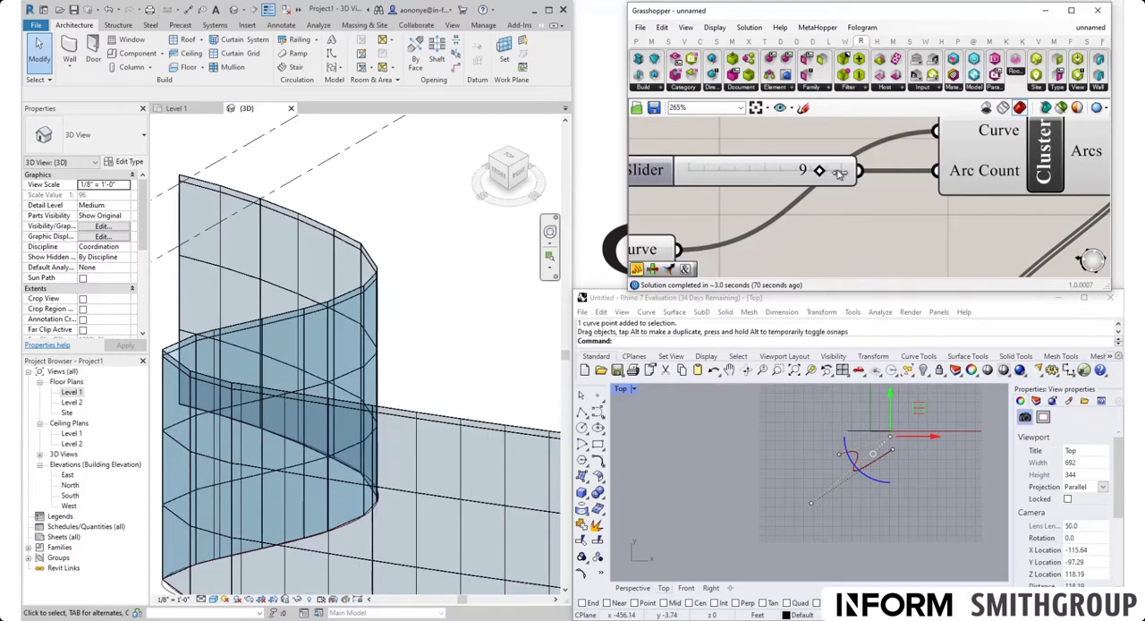
scroll(432, 303, "down", 3)
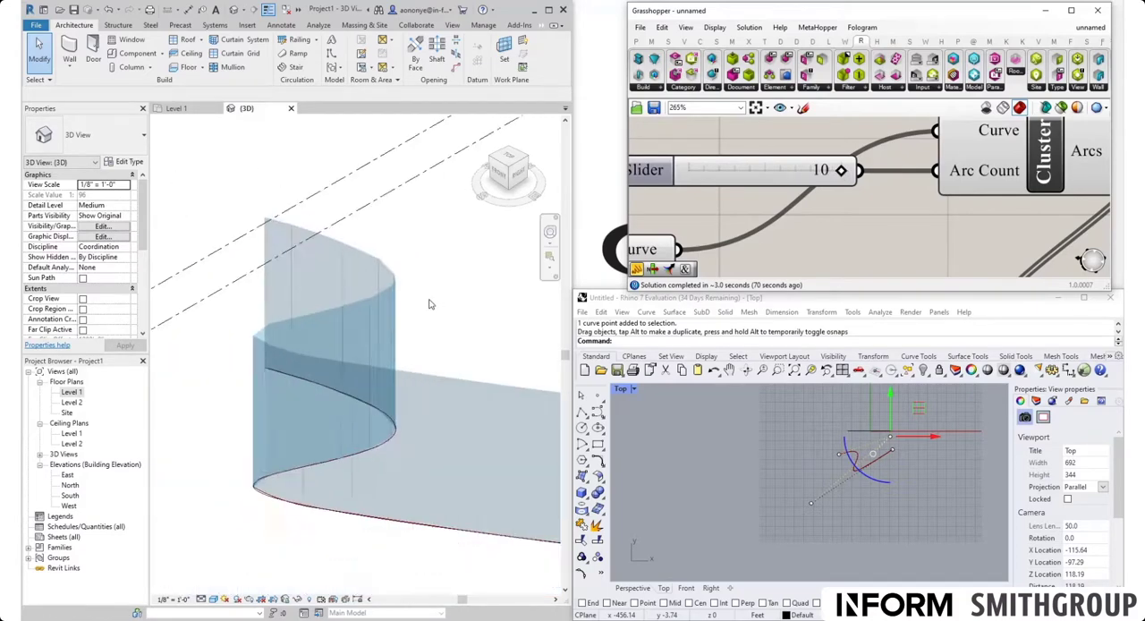
middle_click_drag(461, 311, 354, 319)
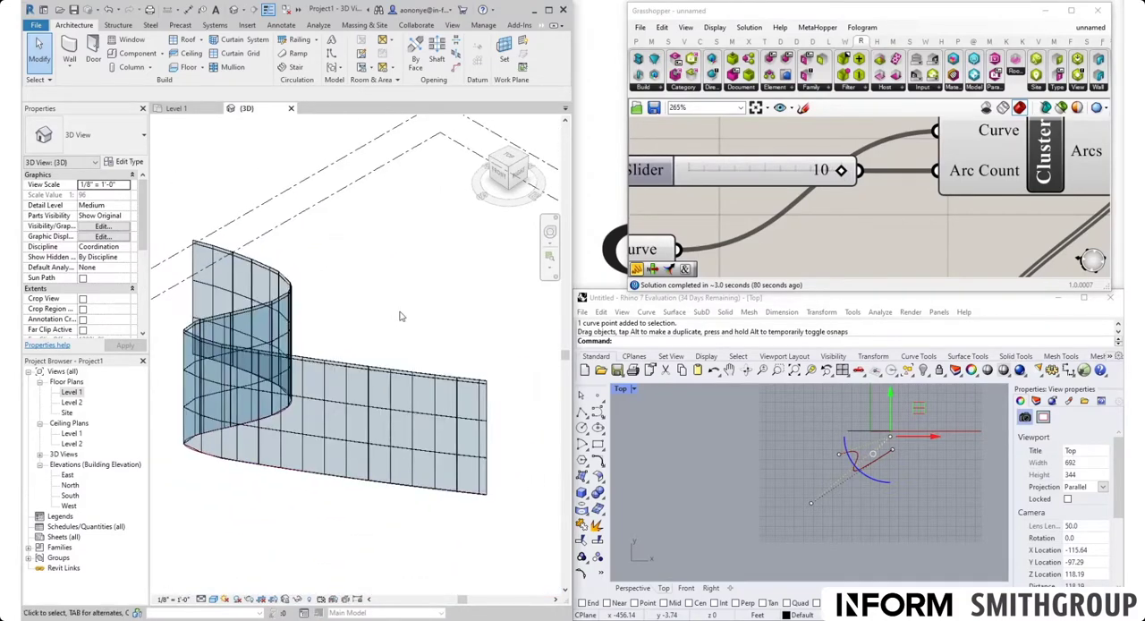
scroll(402, 317, "down", 2)
scroll(402, 316, "up", 3)
scroll(873, 498, "up", 8)
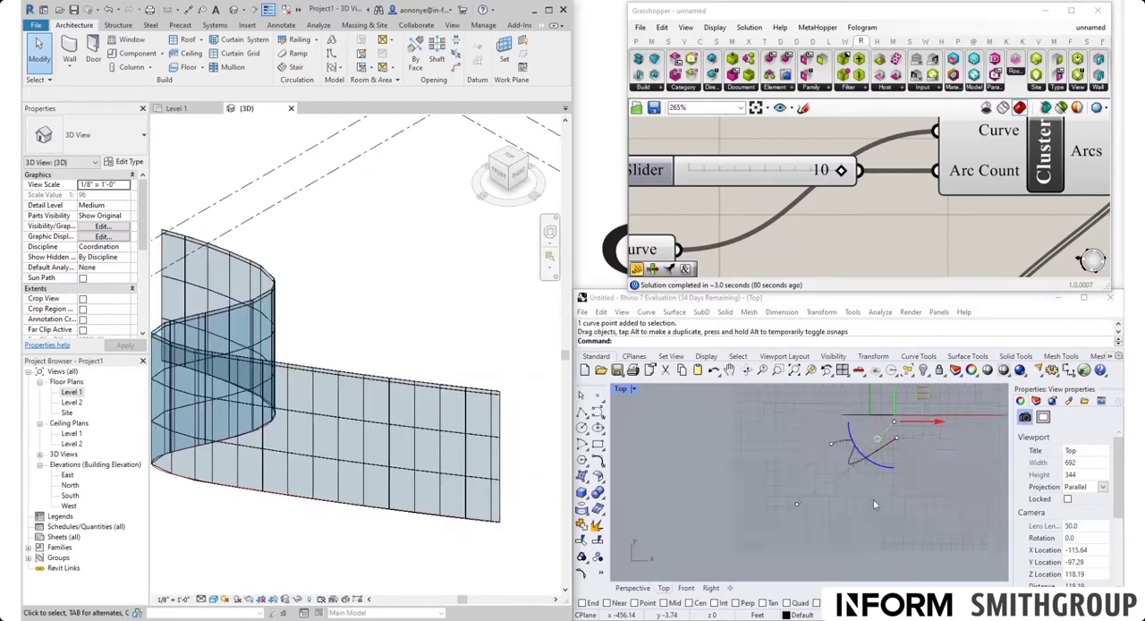
Step: Move the control points of the Rhino curve to relax the fold into a gentler S, and set the Arc Count slider to 7
left_click(799, 534)
left_click_drag(713, 504, 767, 527)
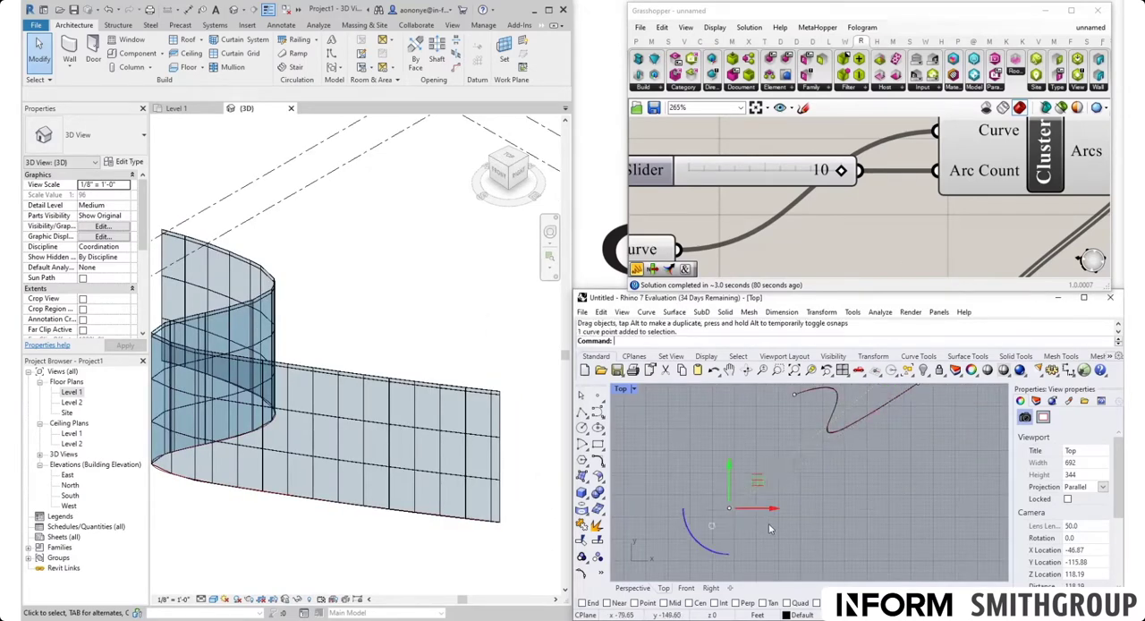
scroll(751, 517, "down", 6)
left_click_drag(745, 484, 798, 468)
scroll(805, 419, "up", 4)
mouse_move(806, 407)
left_mouse_down()
mouse_move(834, 431)
mouse_move(786, 407)
mouse_move(797, 396)
left_mouse_up()
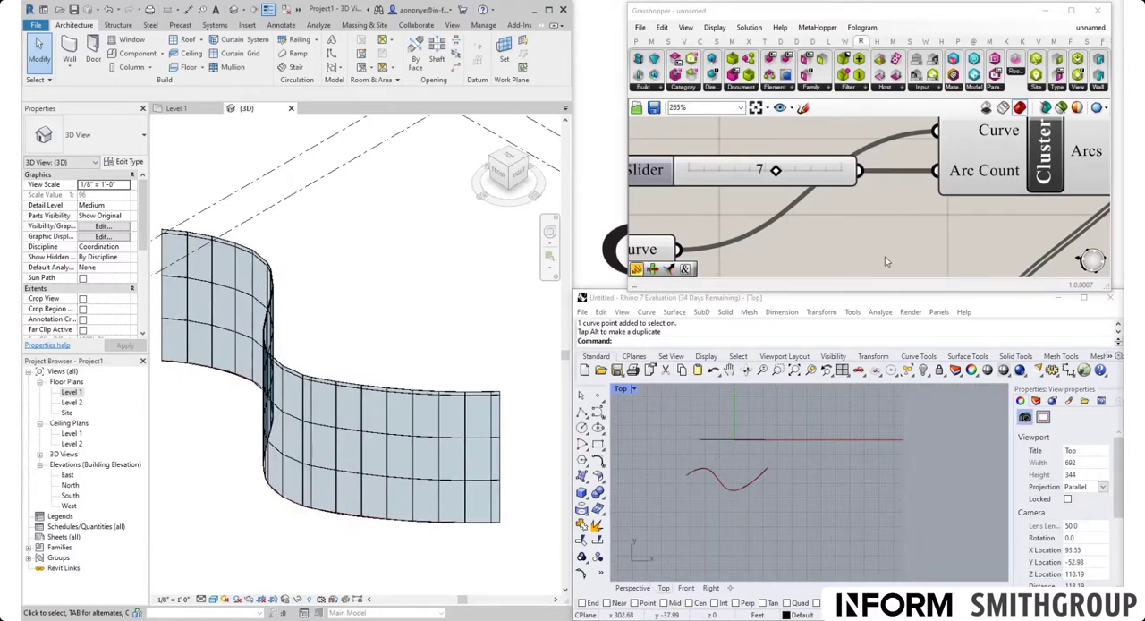
scroll(845, 239, "down", 3)
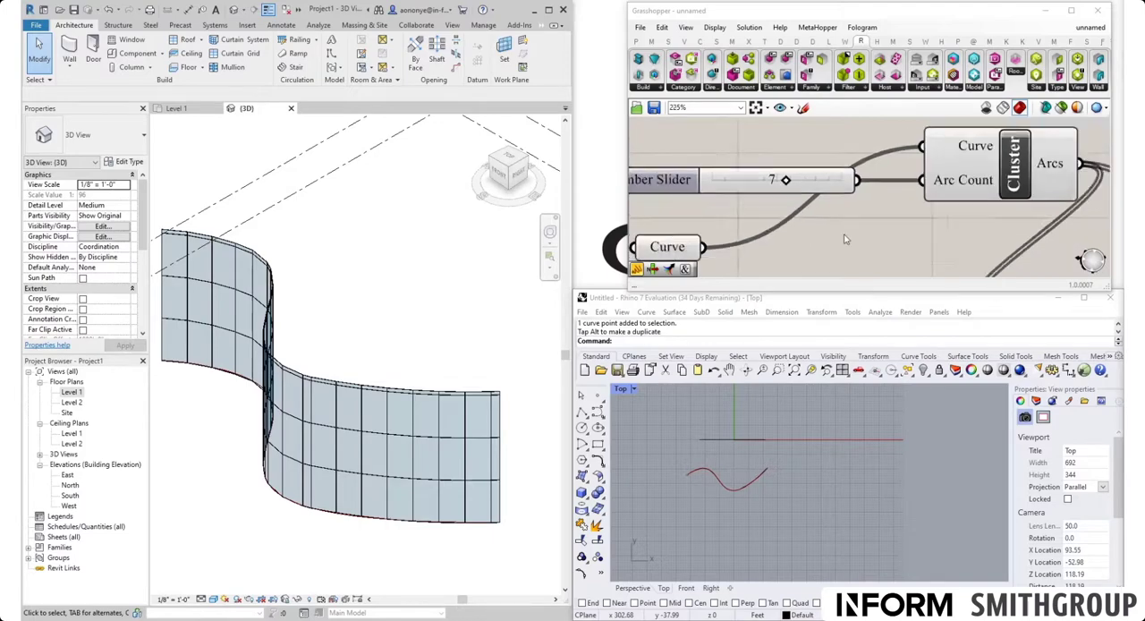
scroll(845, 239, "down", 3)
right_click(842, 221)
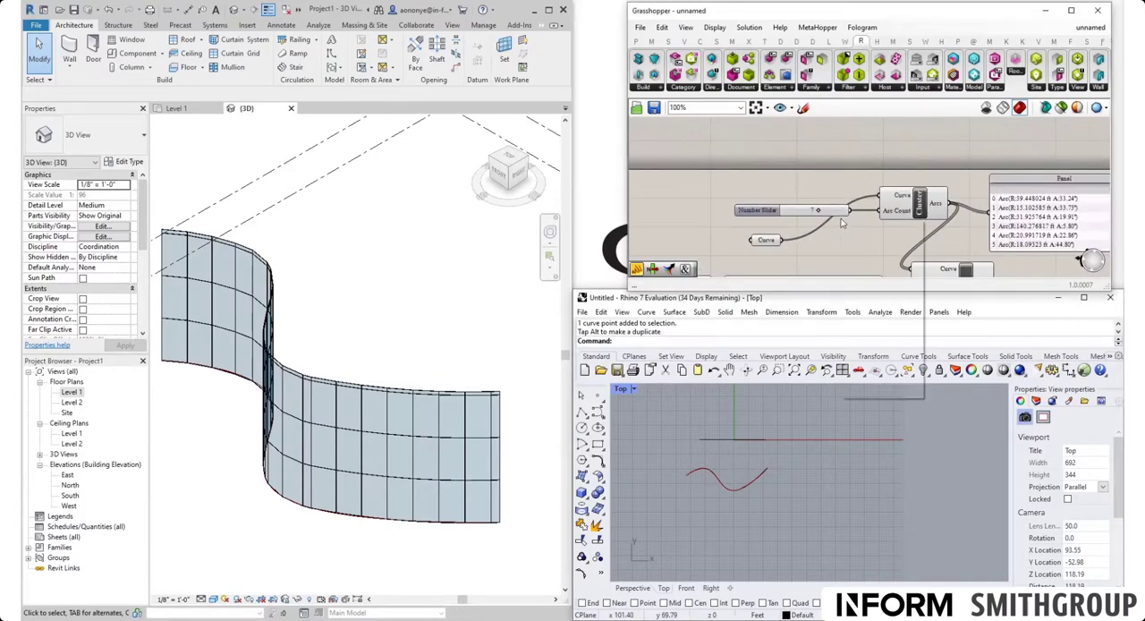
left_click(721, 465)
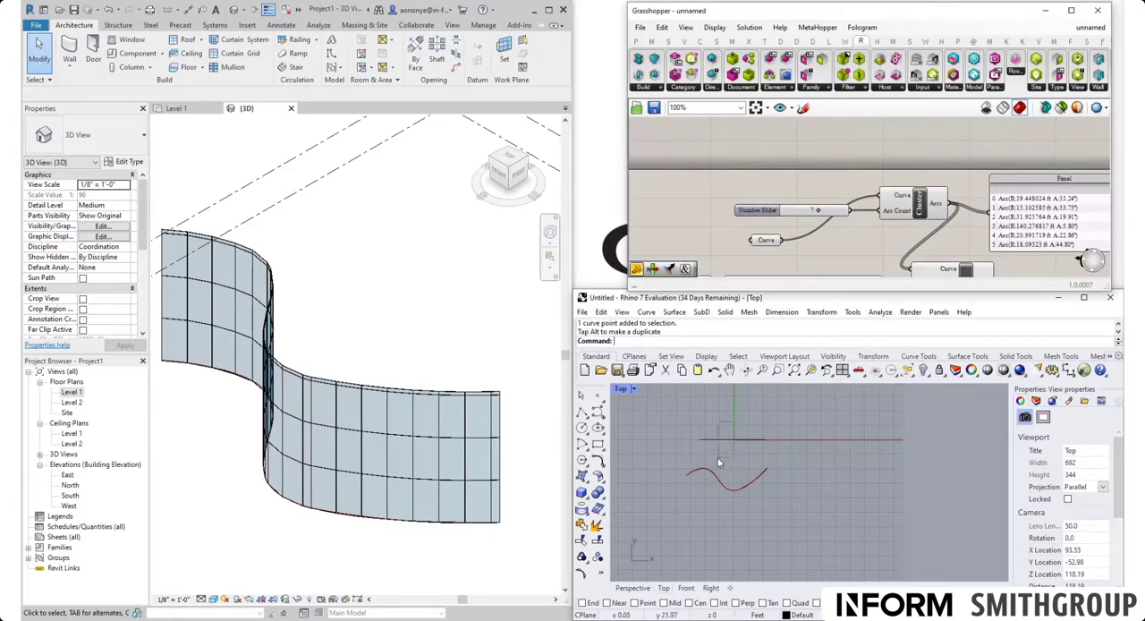
left_click(716, 458)
left_click(741, 462)
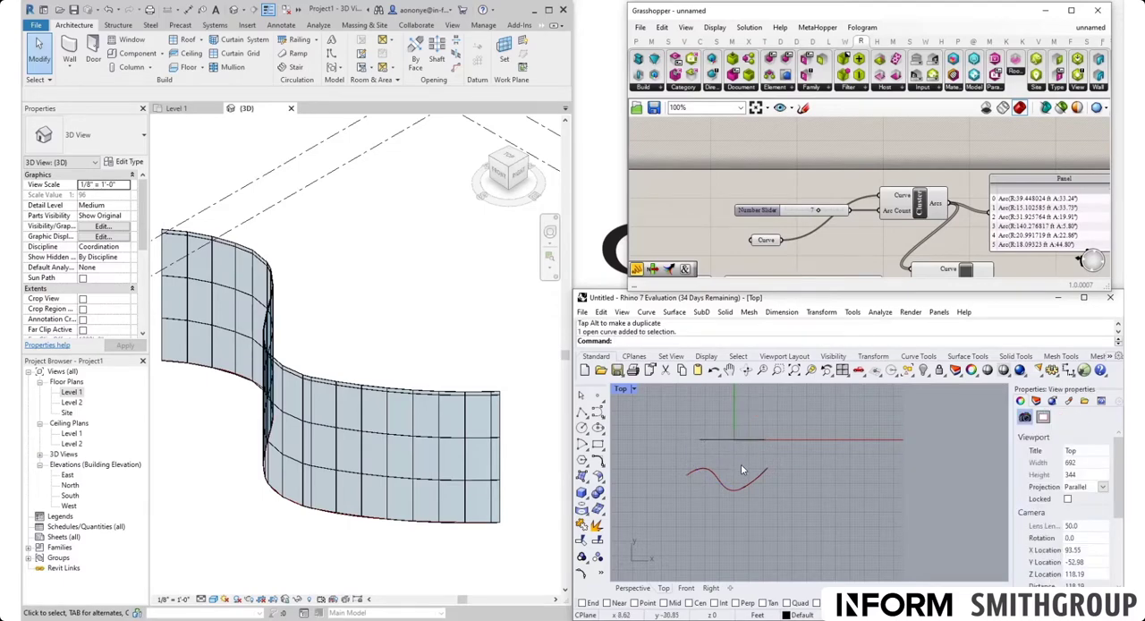
left_click(738, 464)
left_click(793, 527)
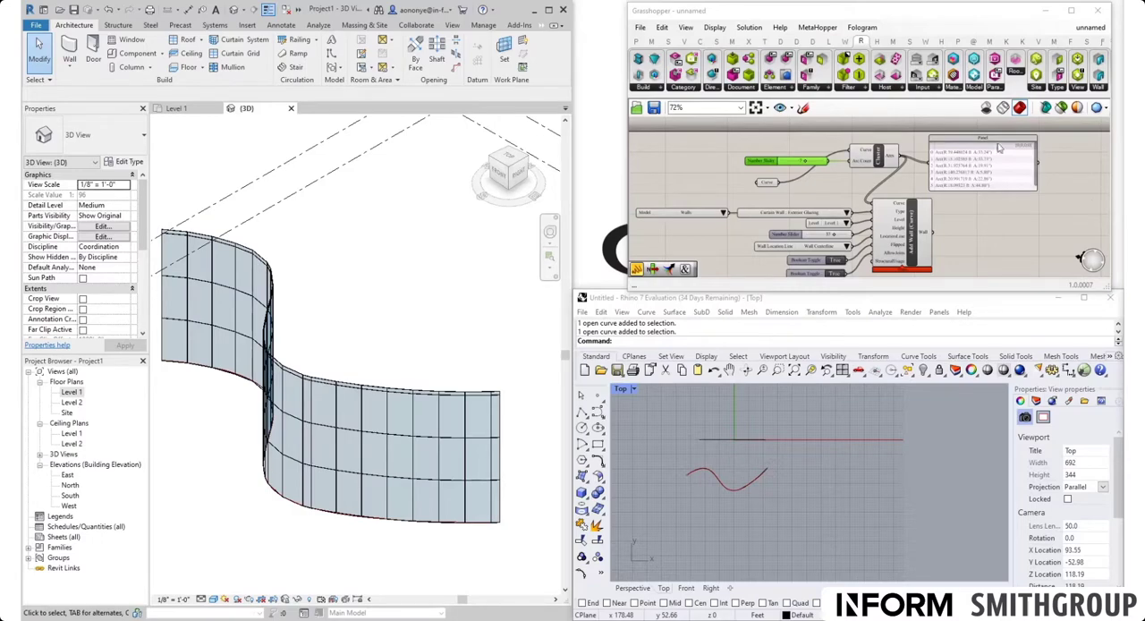
Step: Add a Stream Filter component to the Grasshopper canvas and place it above the arc Cluster
right_click(825, 194)
left_click(817, 193)
scroll(837, 191, "up", 1)
right_click_drag(836, 184, 807, 231)
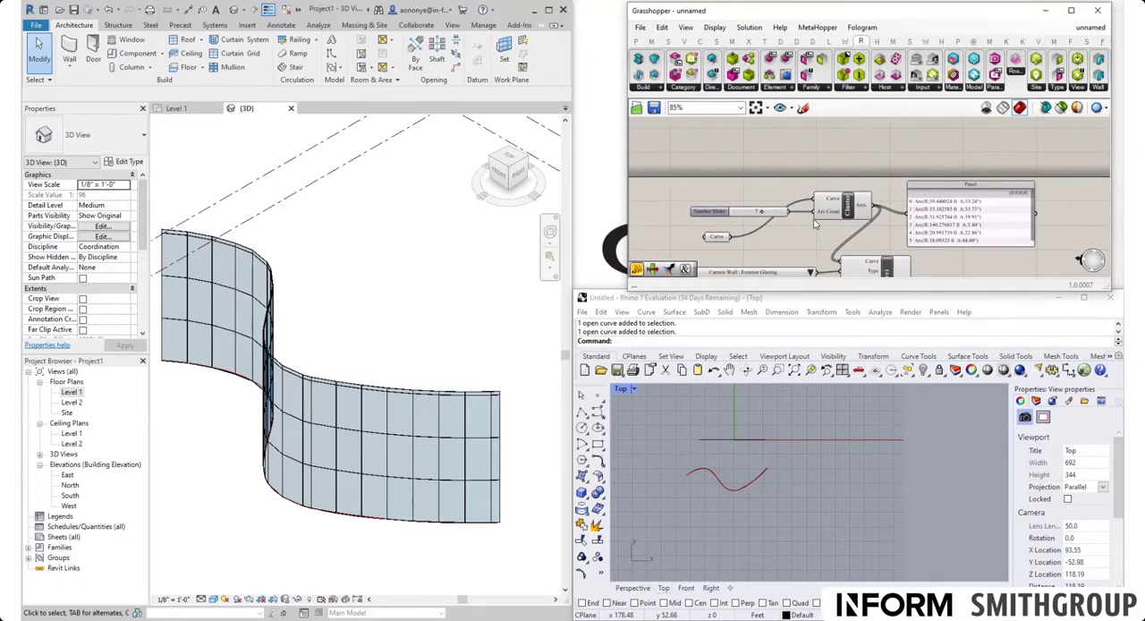
double_click(806, 161)
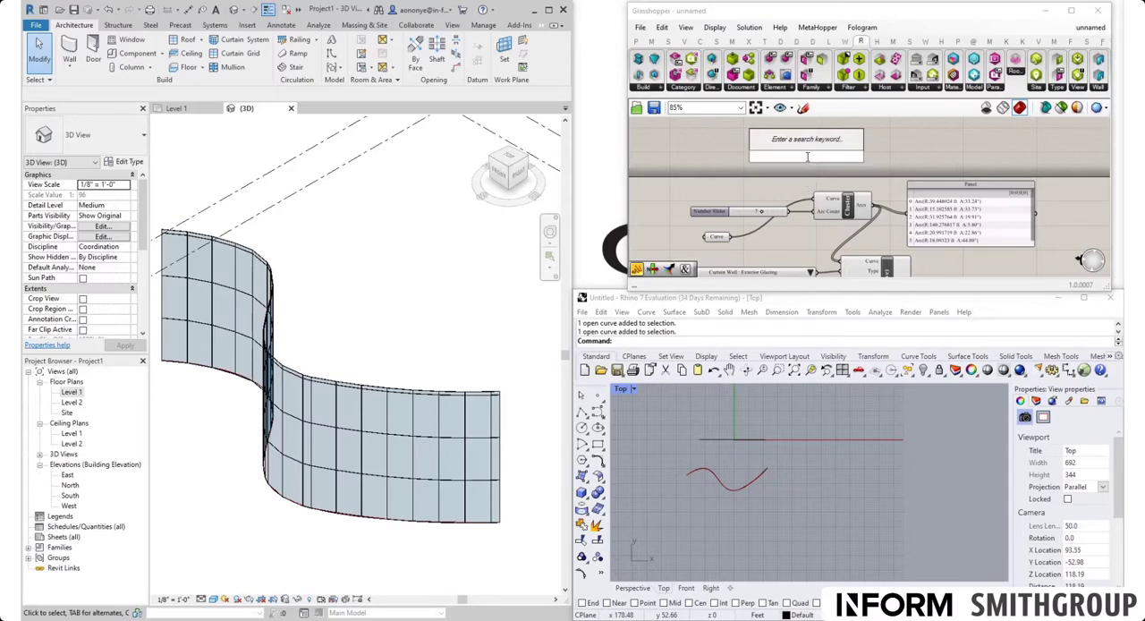
type("stream")
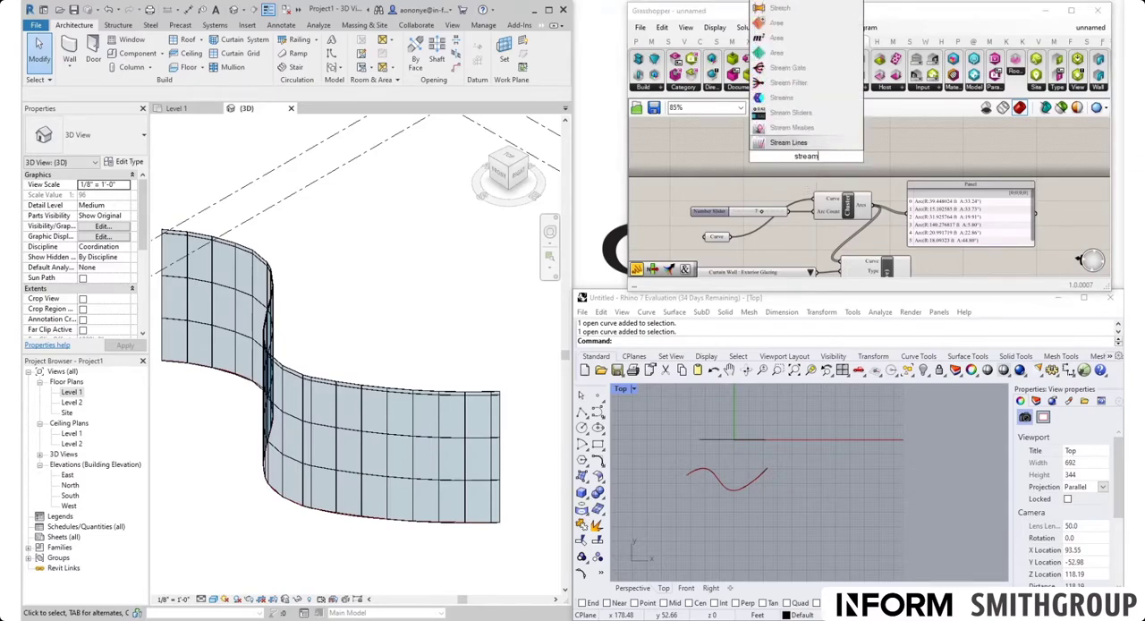
left_click(789, 105)
left_click_drag(834, 166, 836, 166)
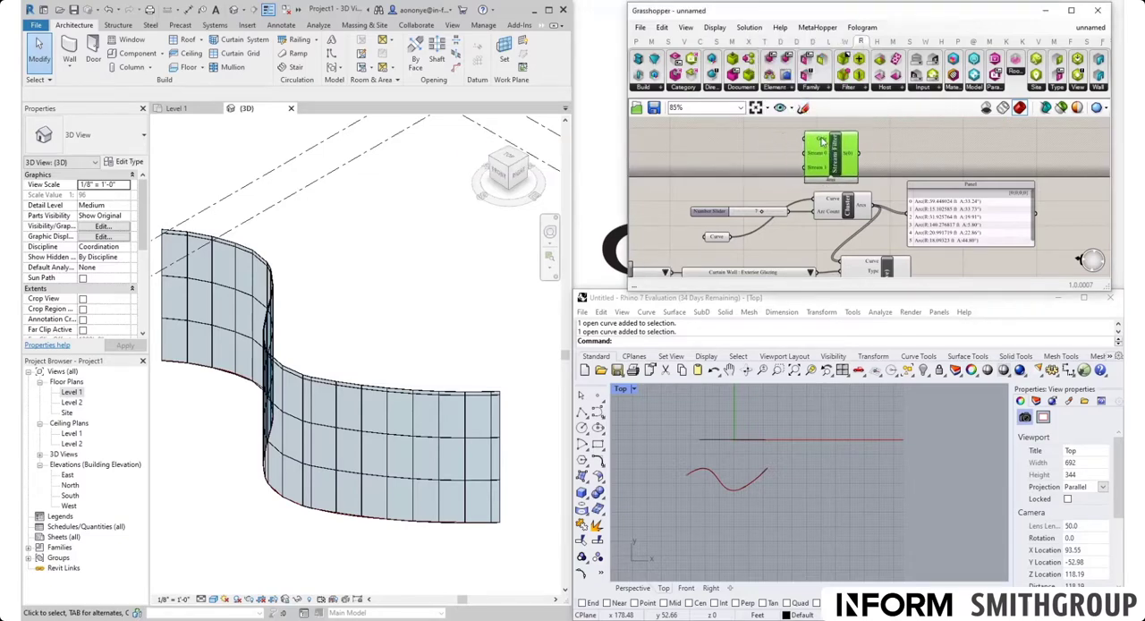
mouse_move(822, 142)
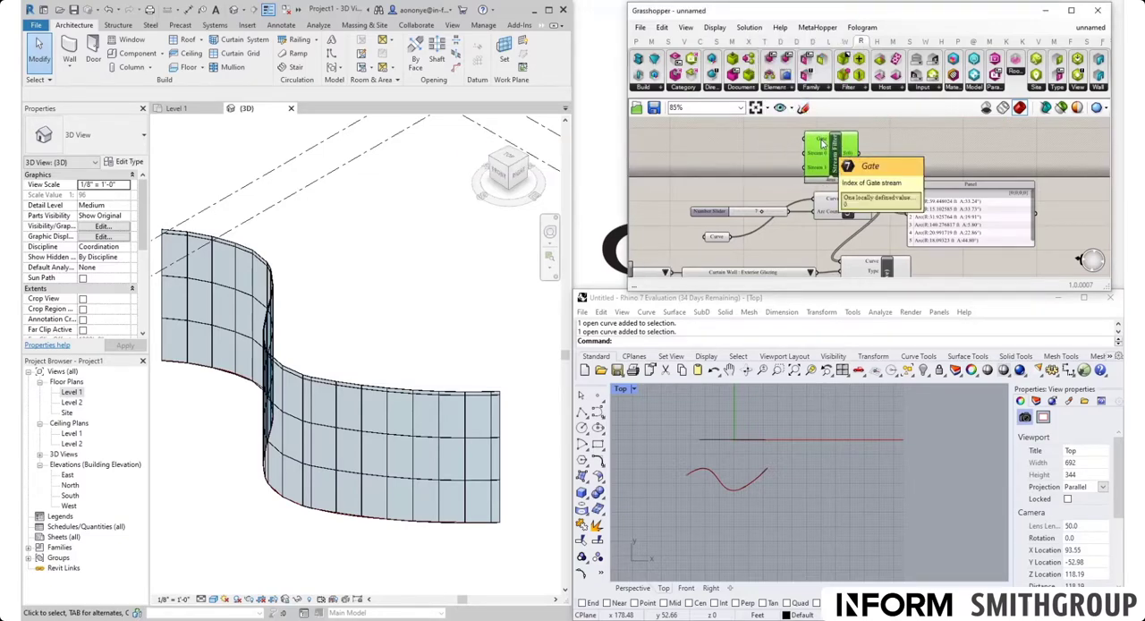
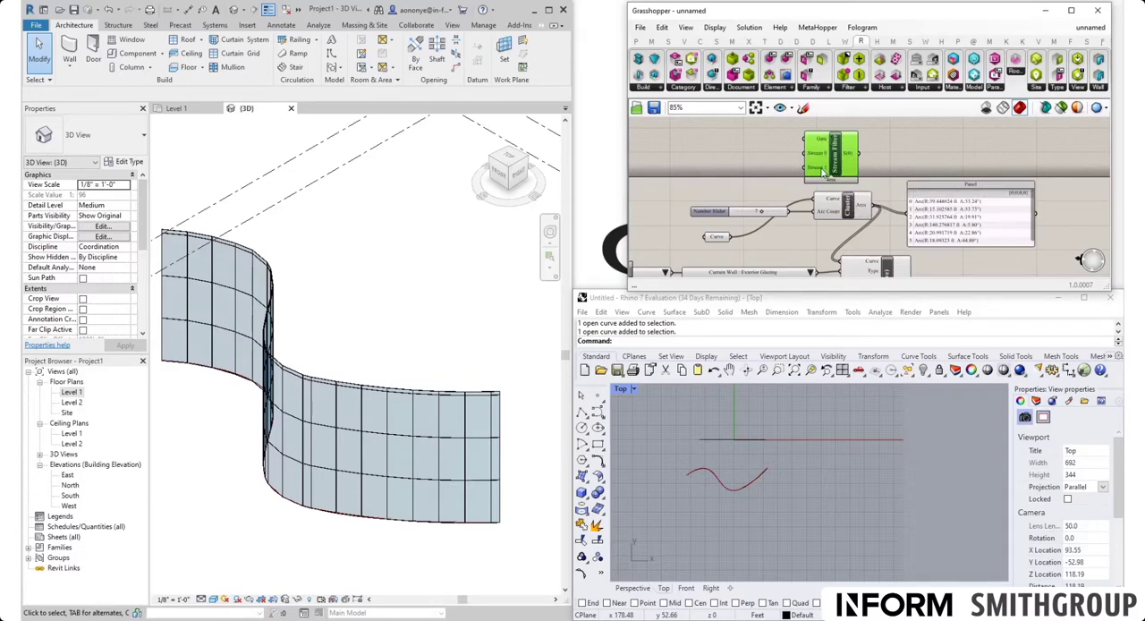
Step: Add a Line parameter near the Stream Filter, connect the Curve parameter's output to it, and read its error message
mouse_move(824, 171)
scroll(794, 135, "up", 2)
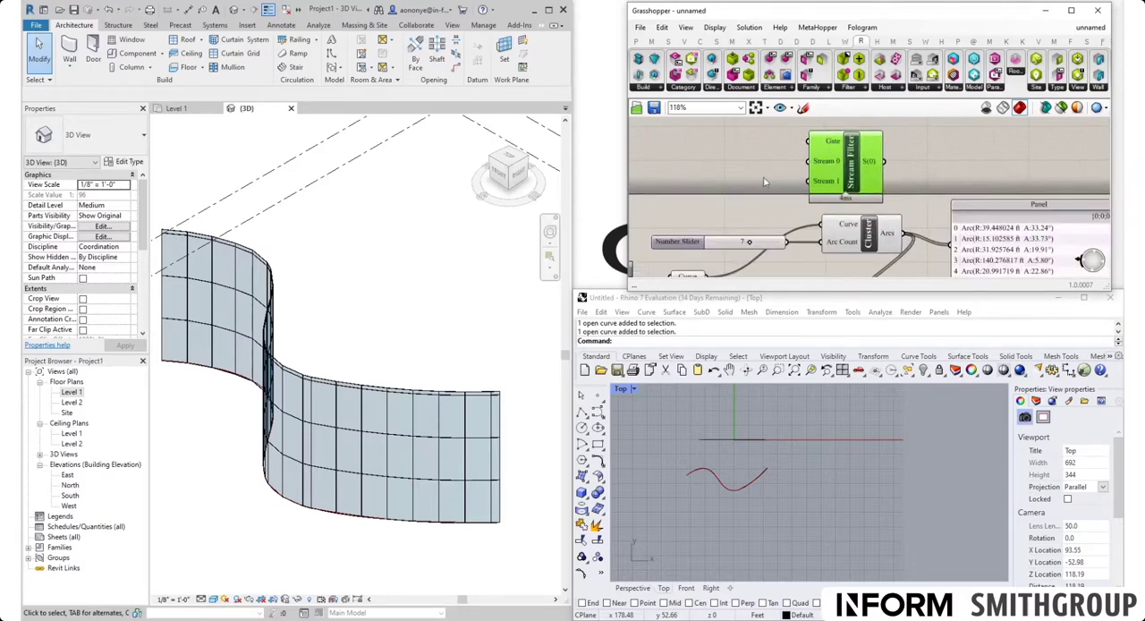
right_click_drag(764, 182, 836, 171)
left_click_drag(767, 273, 740, 271)
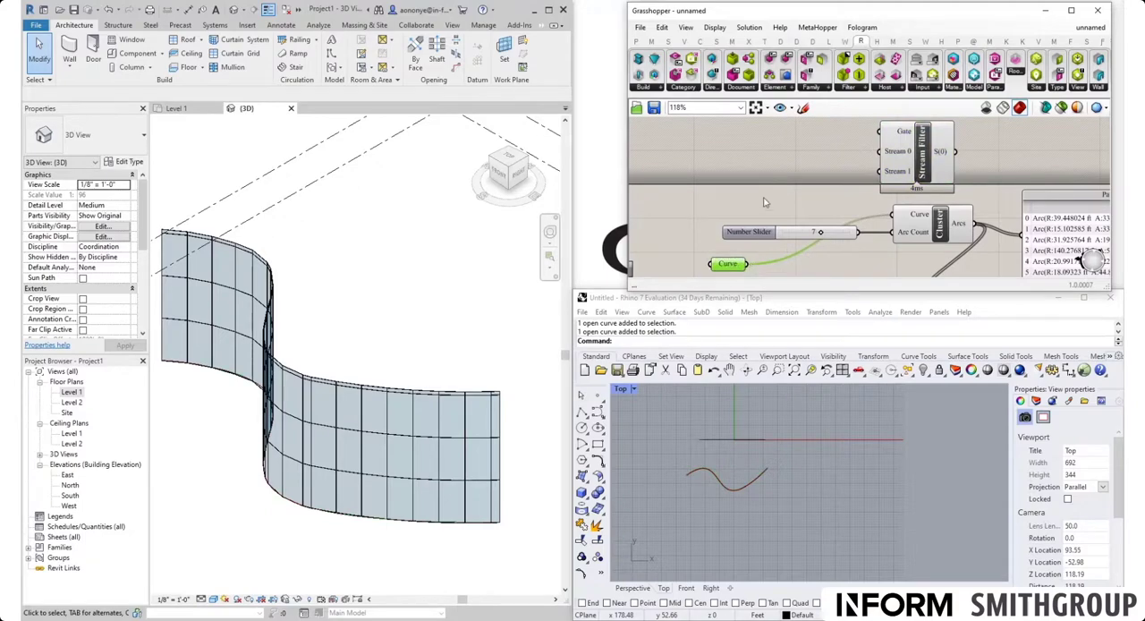
double_click(765, 165)
type("line")
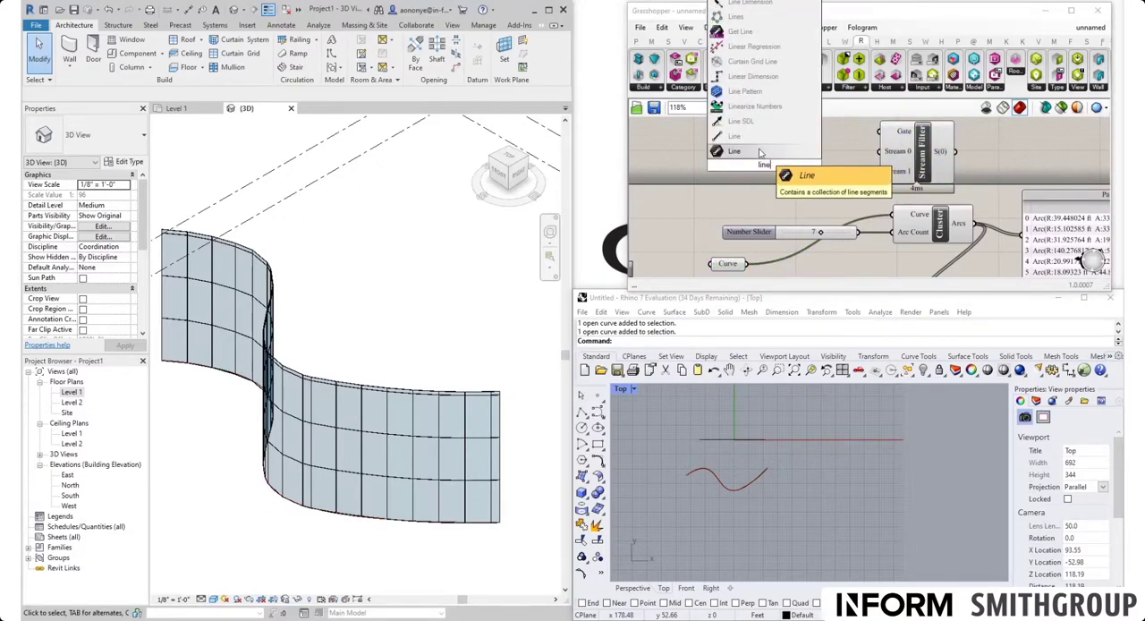
left_click(755, 152)
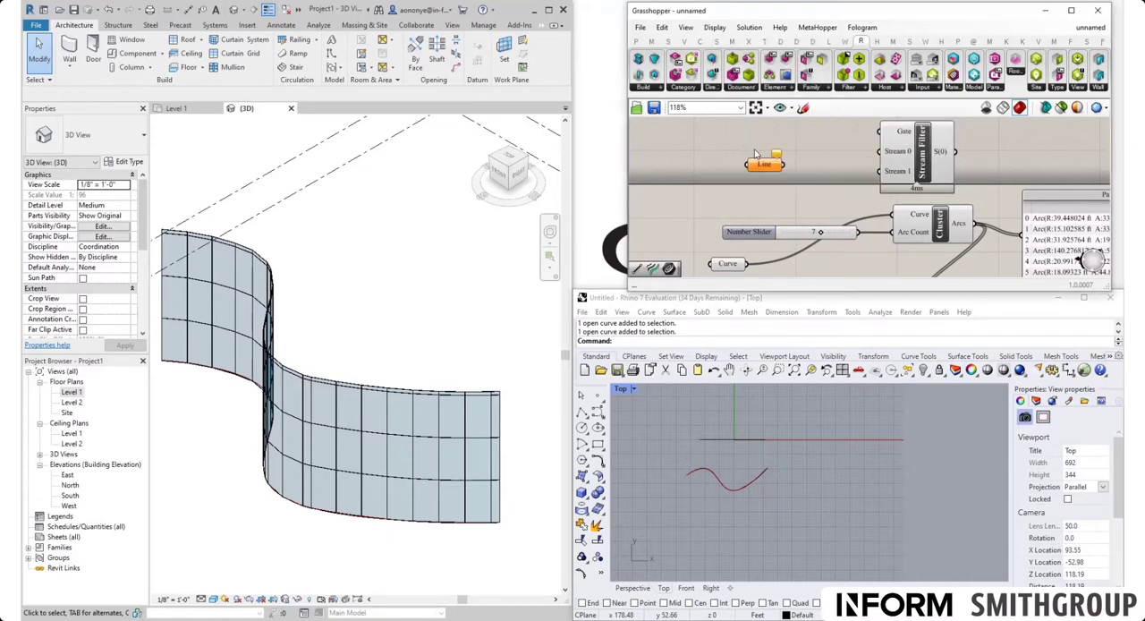
left_click_drag(749, 265, 746, 167)
mouse_move(776, 159)
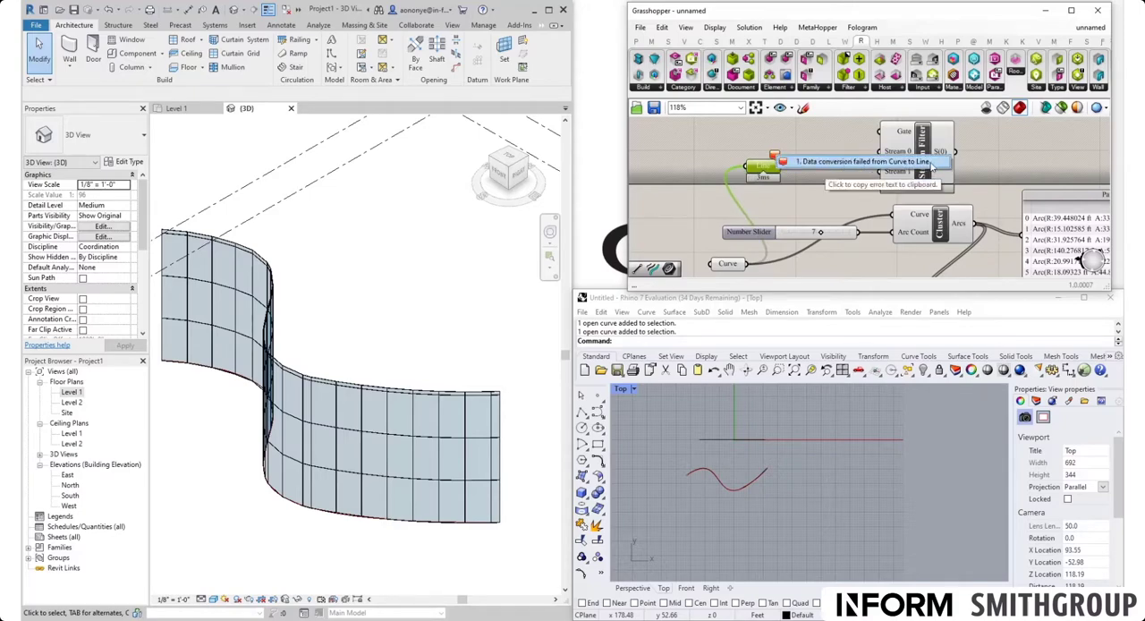
left_click(805, 196)
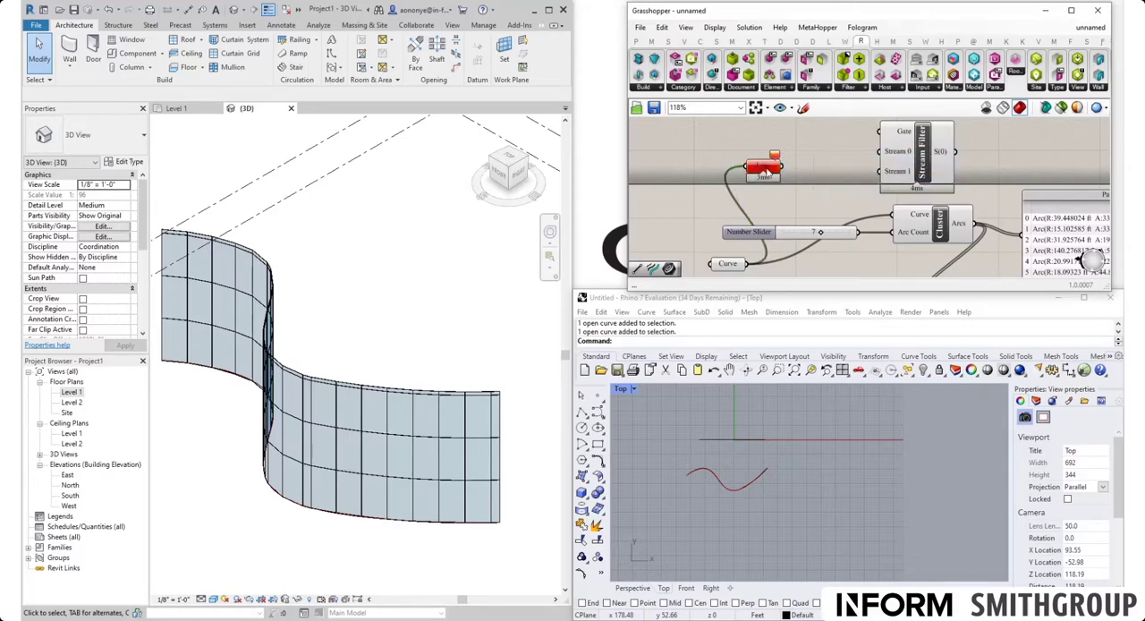
Step: Move the Line parameter aside and add a Panel connected to its output
left_click_drag(765, 164, 715, 144)
double_click(757, 160)
type("panel")
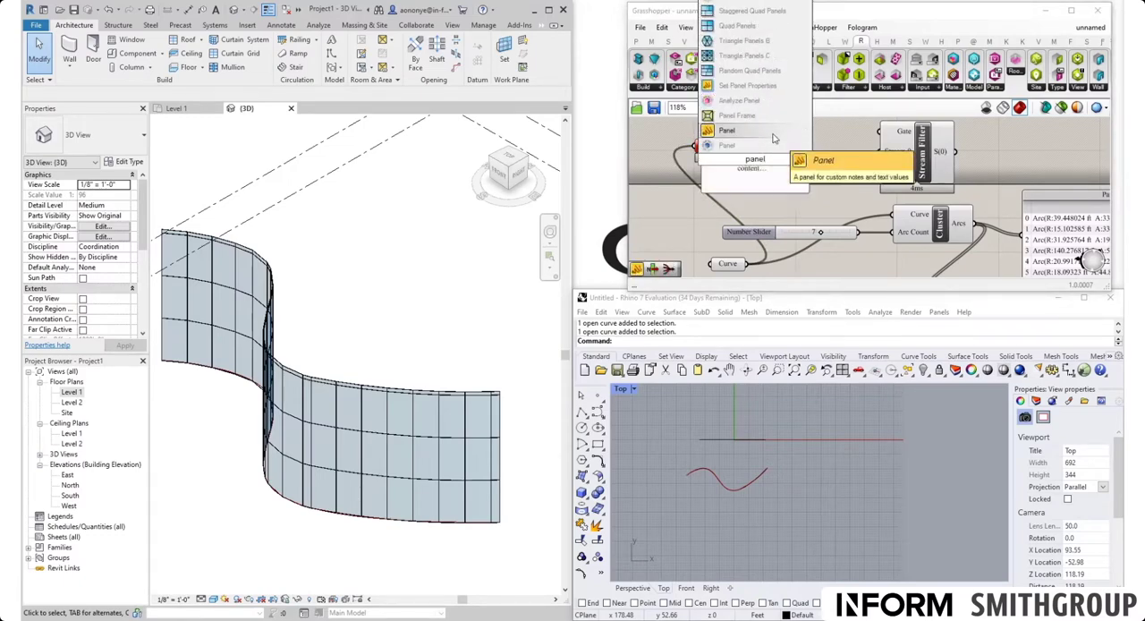
key("Return")
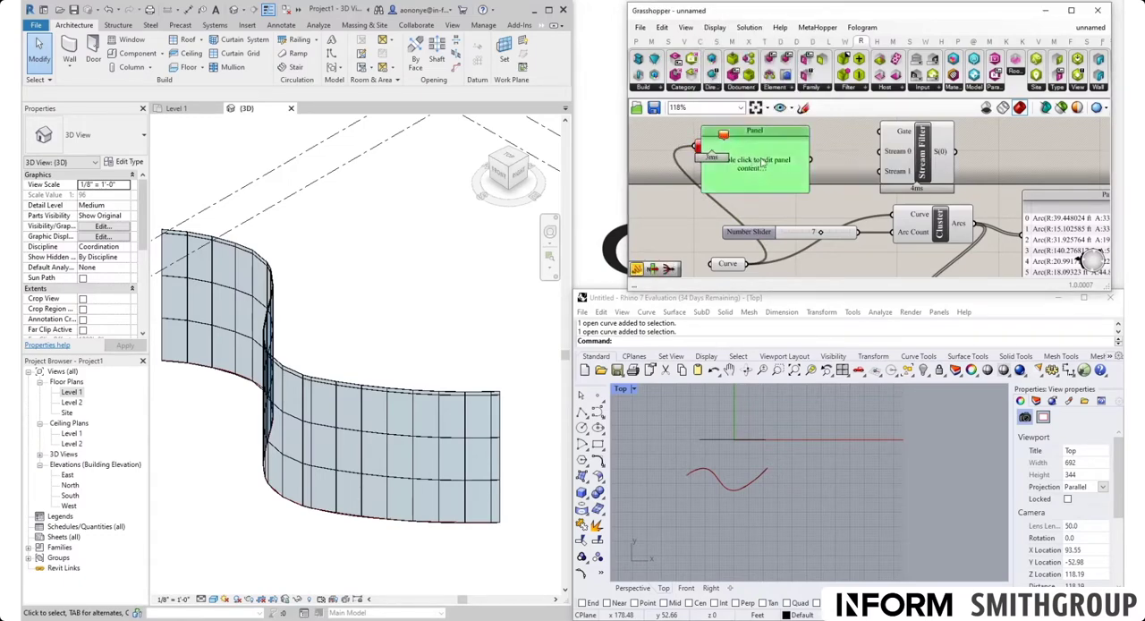
left_click_drag(736, 152, 758, 154)
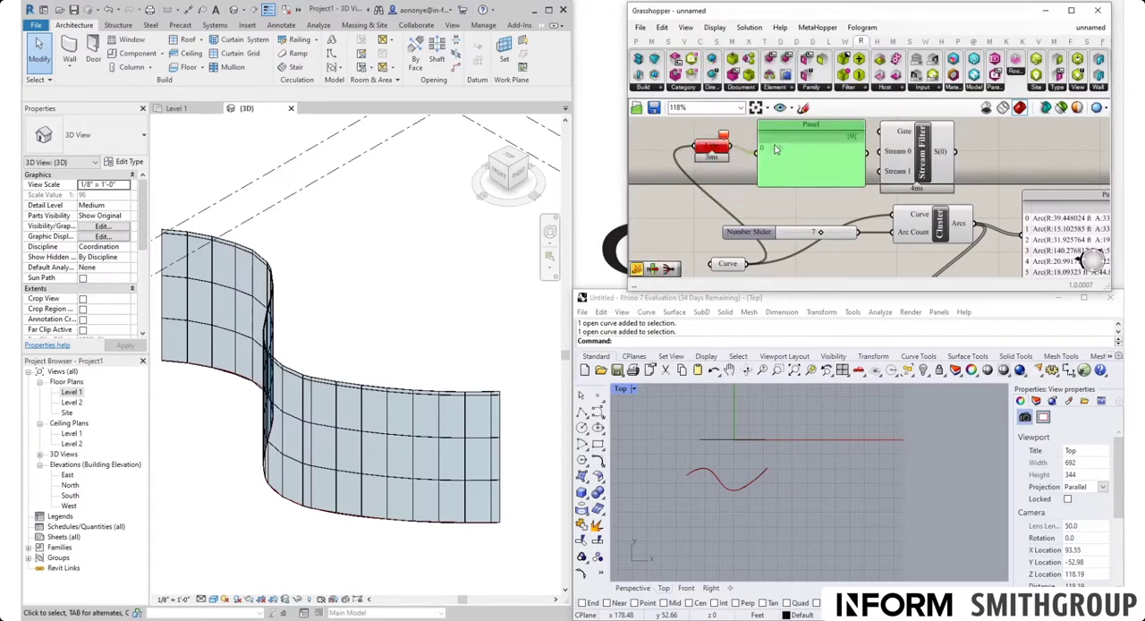
scroll(778, 156, "up", 2)
scroll(799, 152, "down", 2)
left_click(761, 225)
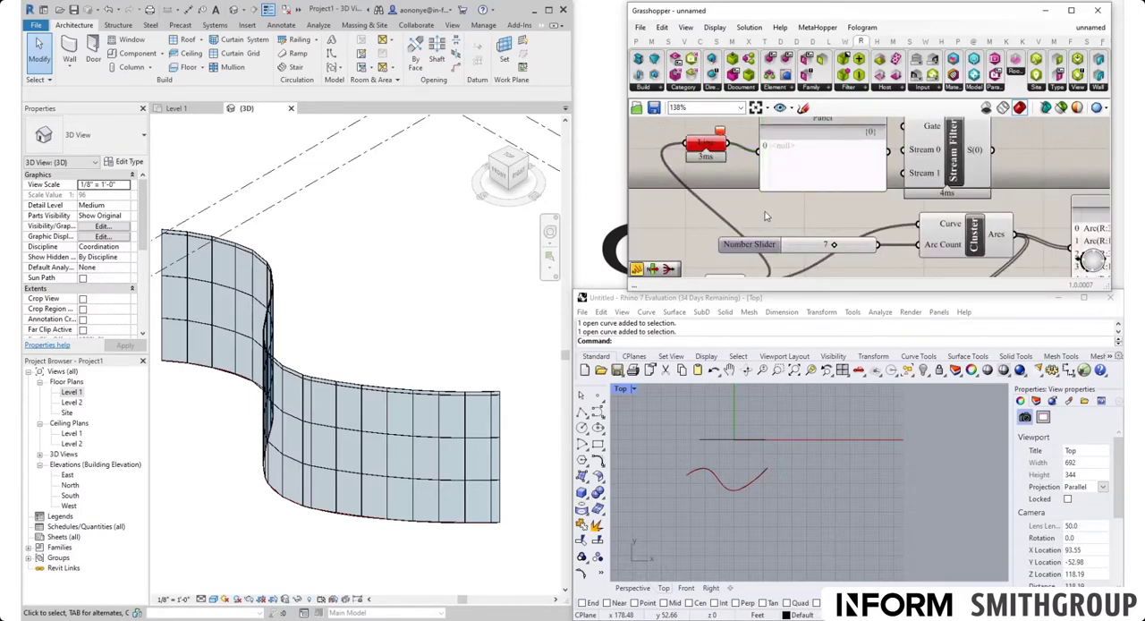
Step: Add a Null Item component and connect the Line parameter's output to its Item input
double_click(765, 215)
type("null")
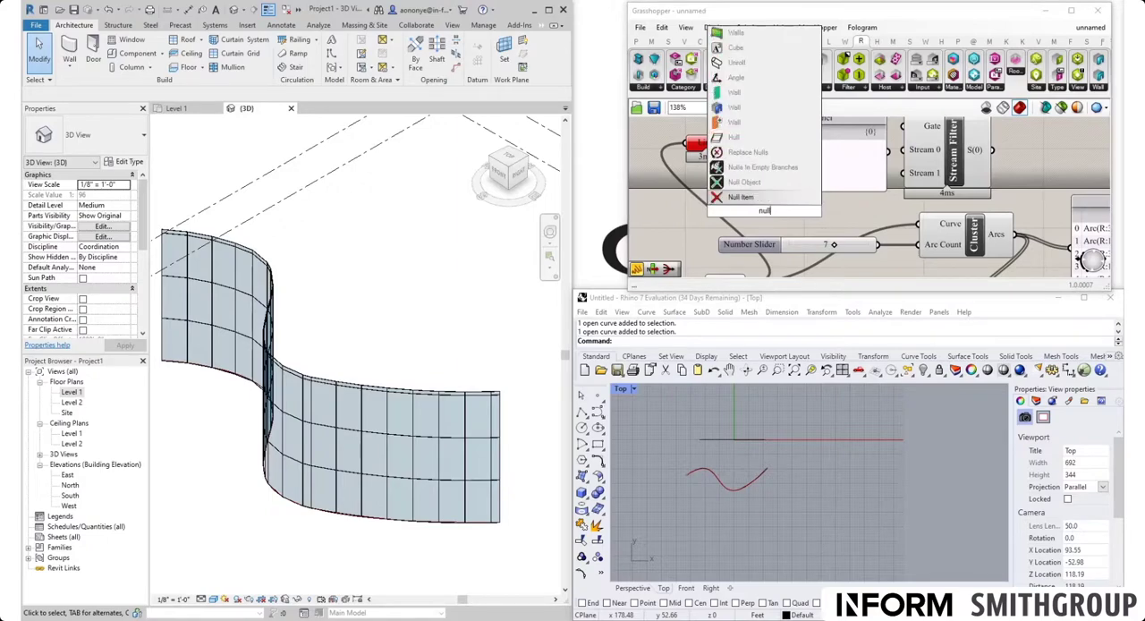
left_click(770, 199)
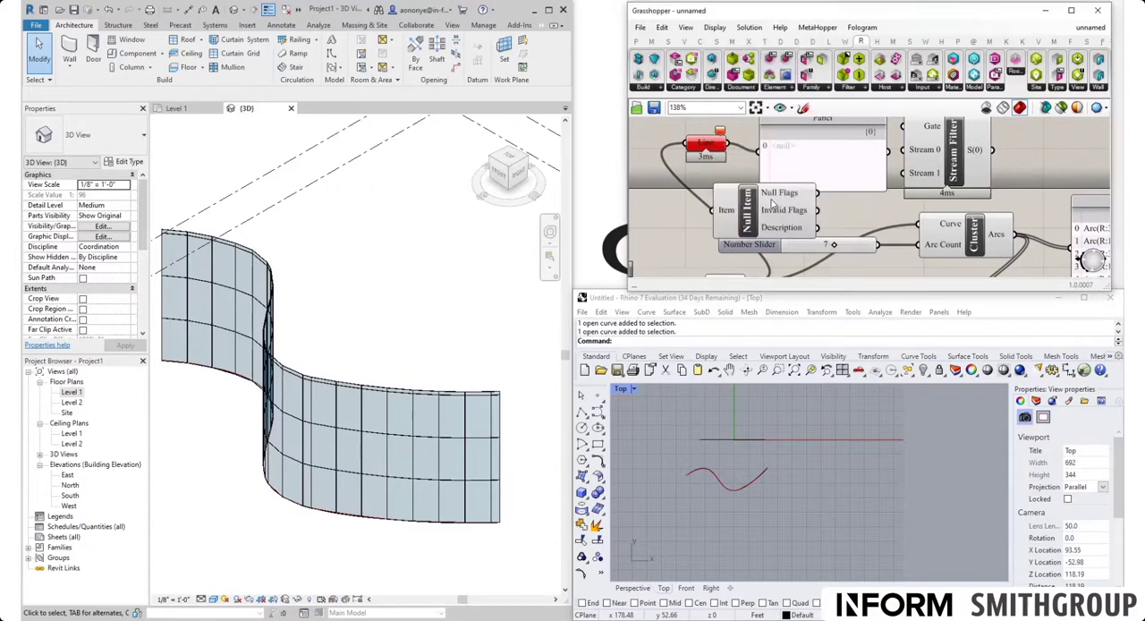
left_click_drag(754, 220, 810, 200)
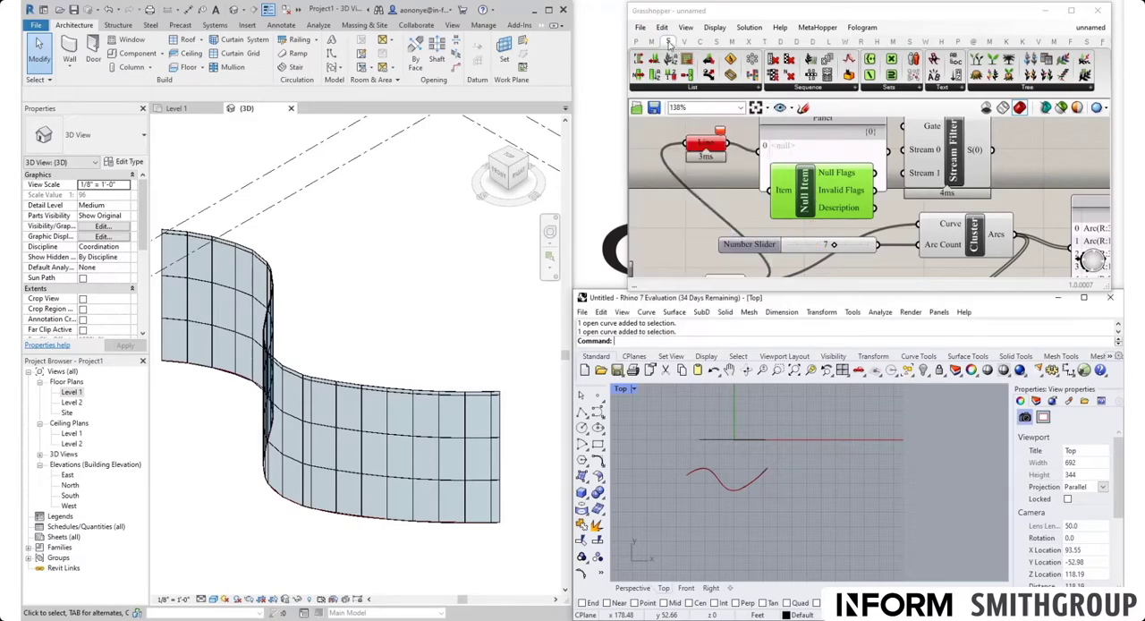
mouse_move(669, 43)
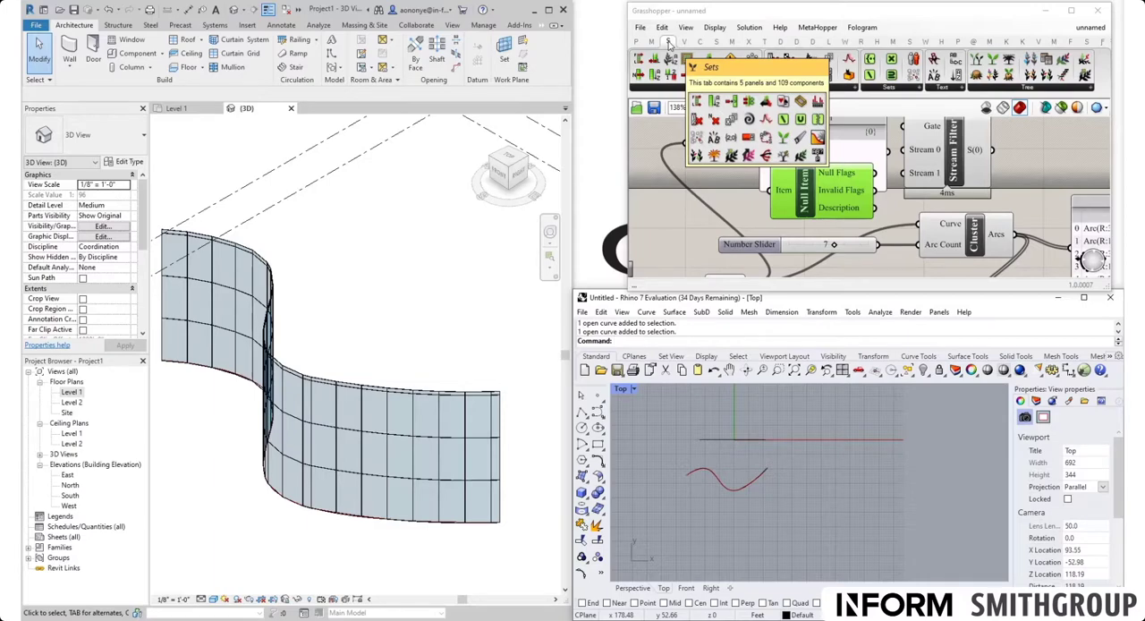
left_click(730, 205)
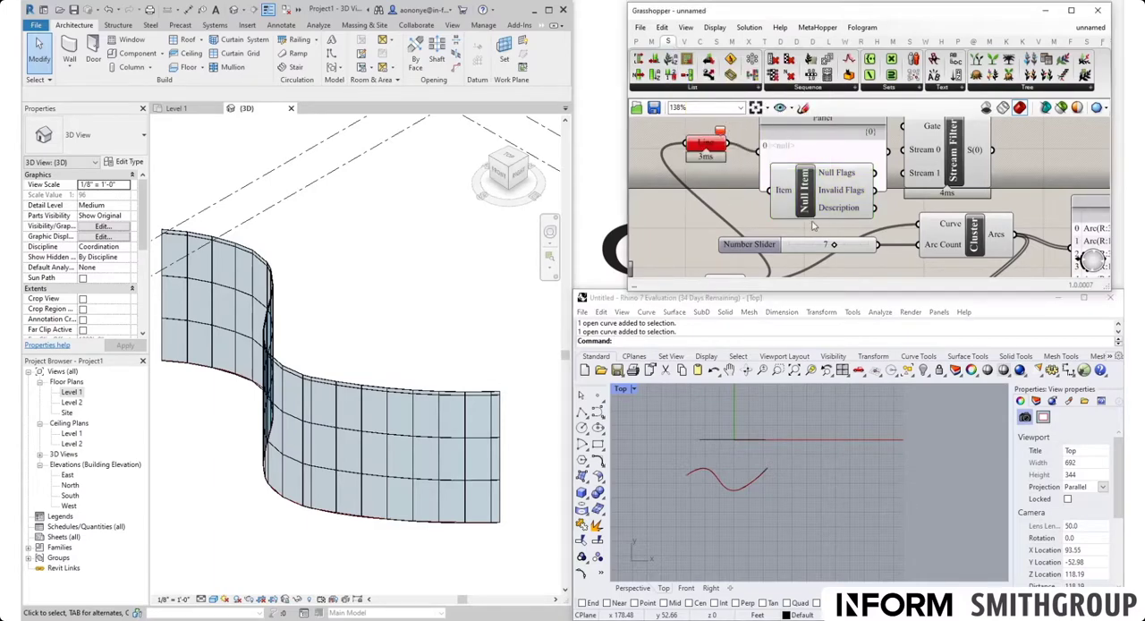
scroll(800, 225, "down", 2)
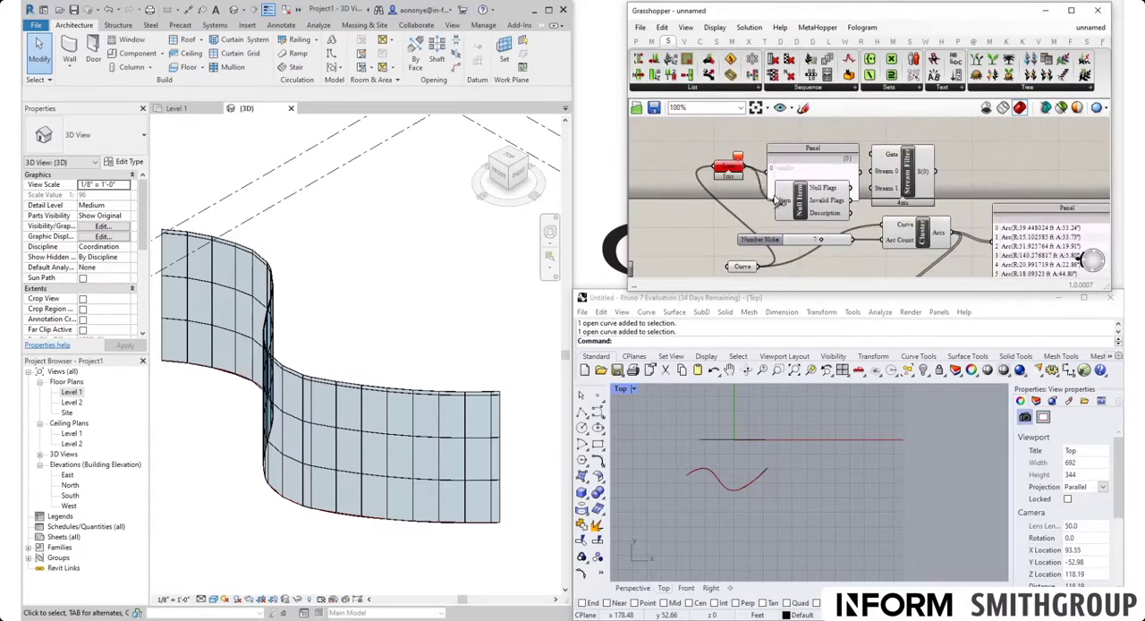
Step: Move all the Grasshopper components down together, clear of the canvas's upper edge
scroll(808, 190, "down", 4)
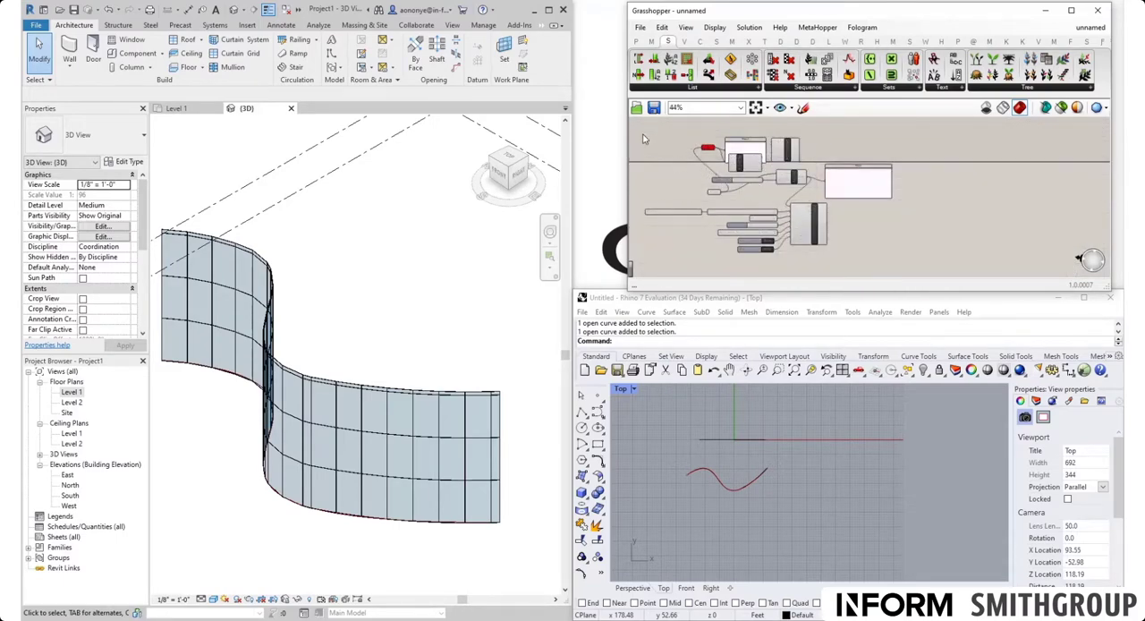
left_click_drag(642, 138, 935, 269)
scroll(867, 189, "down", 2)
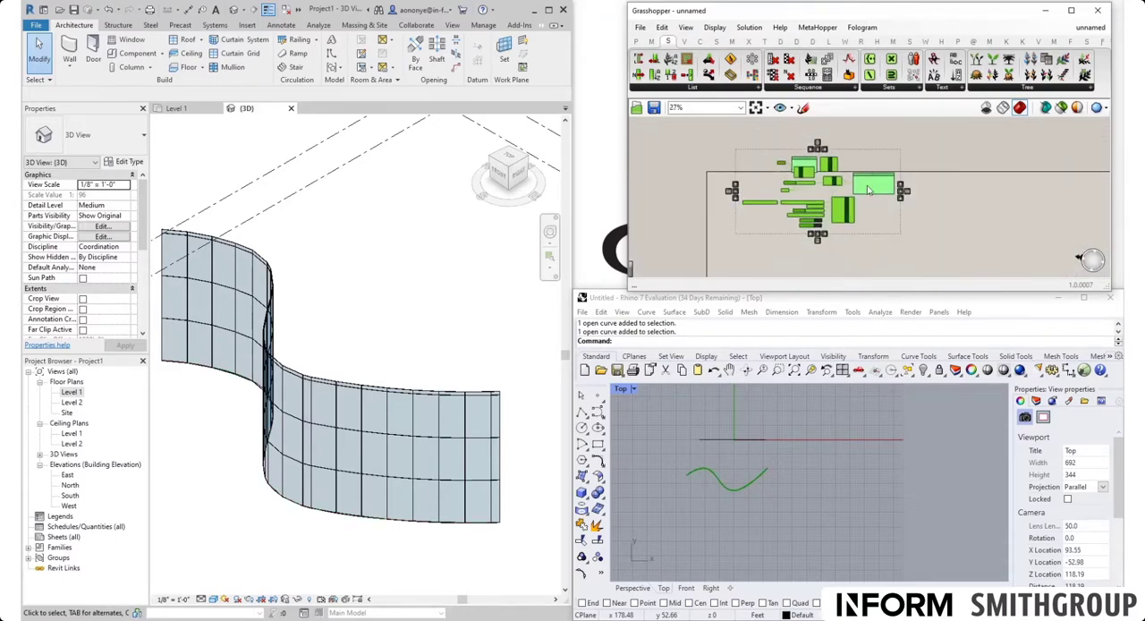
left_click_drag(868, 187, 880, 230)
left_click(933, 212)
Step: Space out the Stream Filter, Panel and Null Item, and connect the Null Flags output to the Panel
scroll(837, 226, "up", 7)
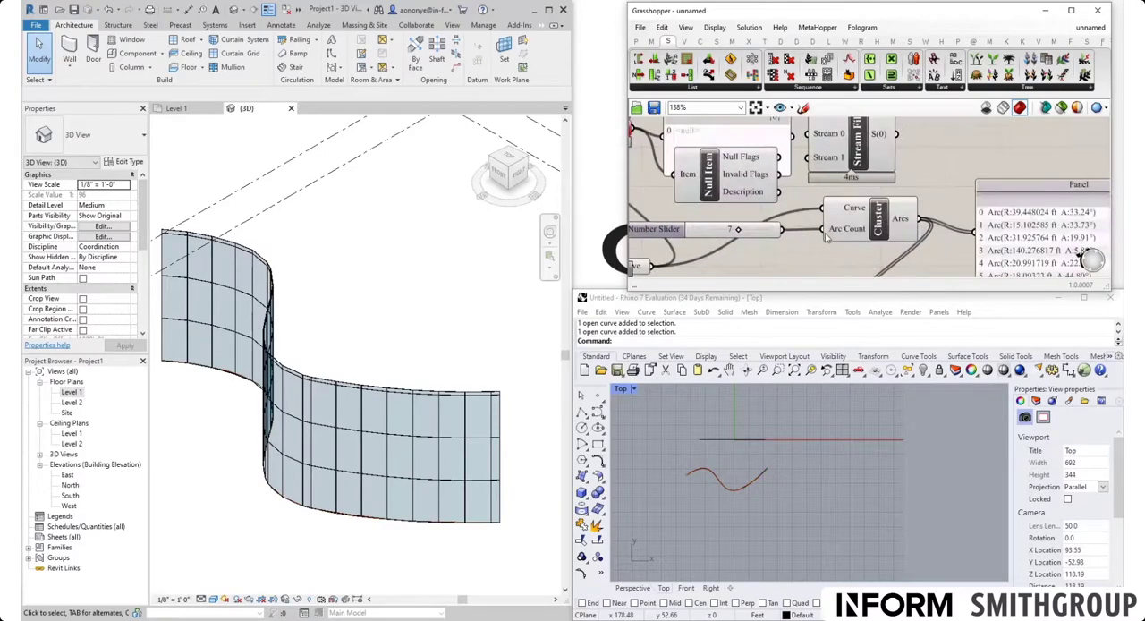
scroll(826, 236, "down", 2)
left_click_drag(842, 179, 923, 156)
left_click_drag(763, 162, 821, 141)
left_click_drag(753, 195, 823, 159)
scroll(828, 173, "up", 1)
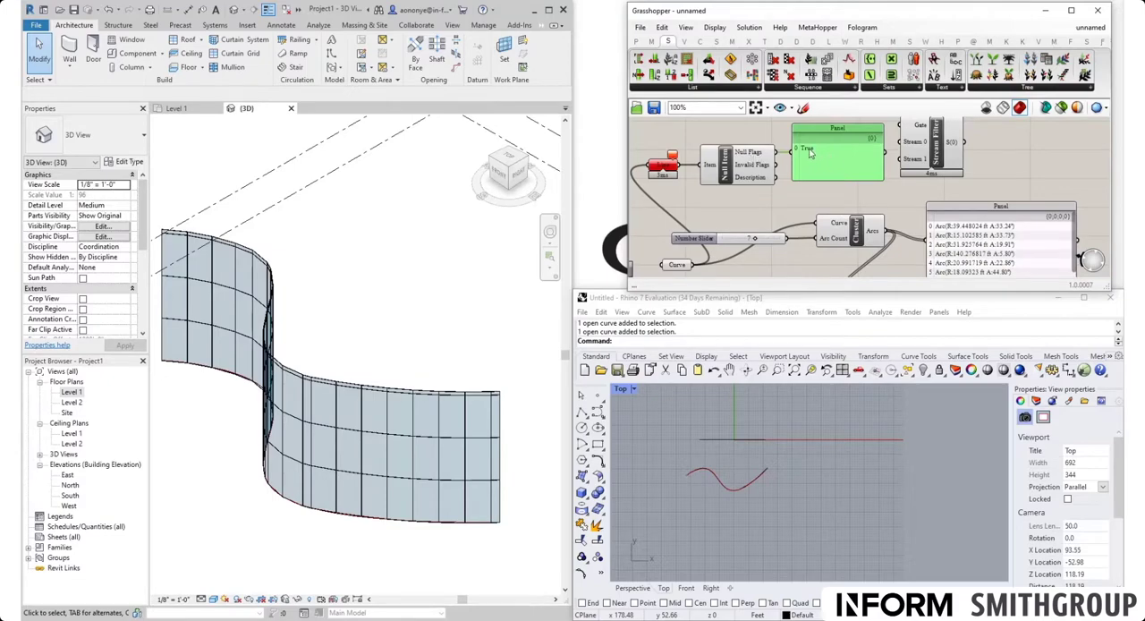
Step: Set the Curve parameter to reference the straight line along the X axis in Rhino instead of the S-shaped curve
right_click_drag(735, 211, 808, 204)
scroll(808, 204, "down", 3)
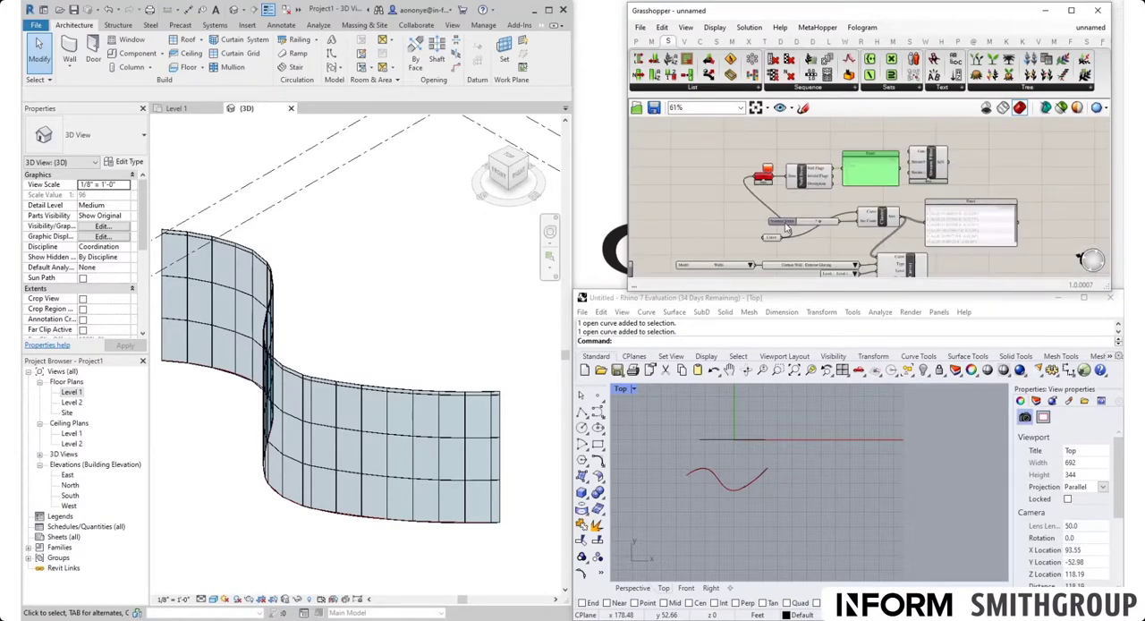
scroll(771, 237, "up", 3)
left_click(764, 240)
left_click_drag(764, 243, 770, 243)
scroll(770, 242, "down", 2)
scroll(880, 172, "up", 3)
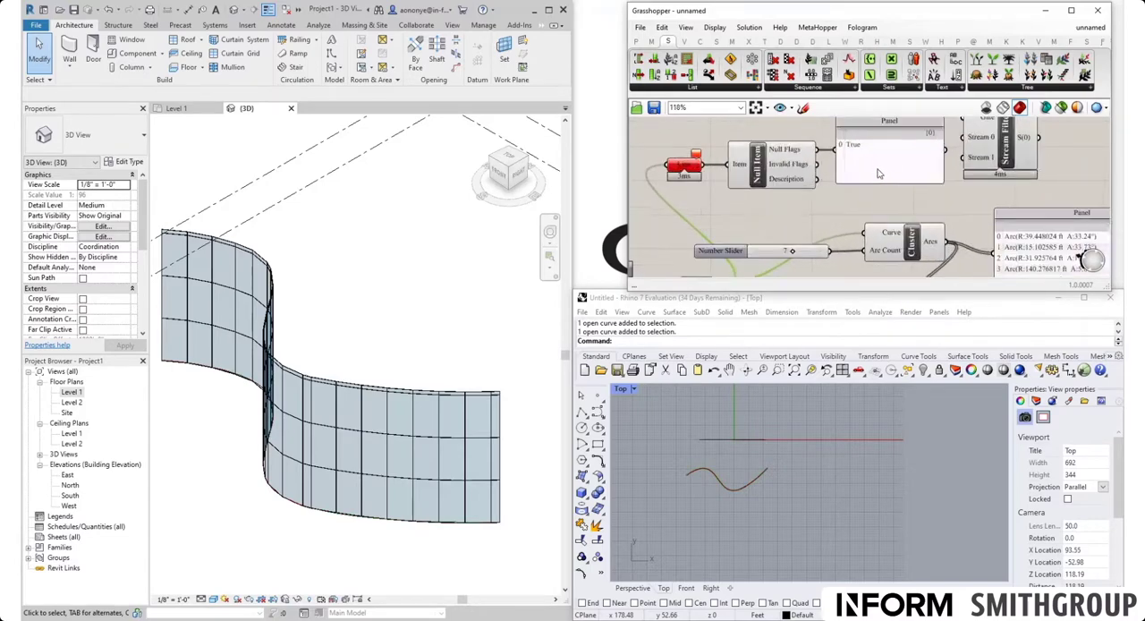
scroll(749, 201, "down", 2)
right_click_drag(728, 241, 739, 192)
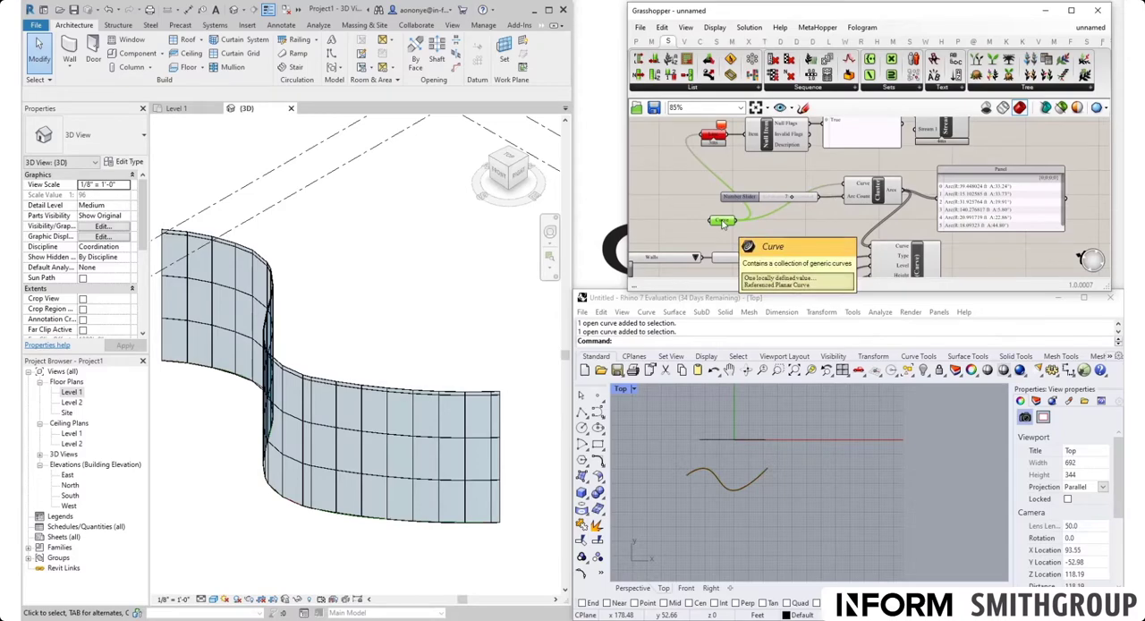
right_click(722, 224)
left_click(773, 383)
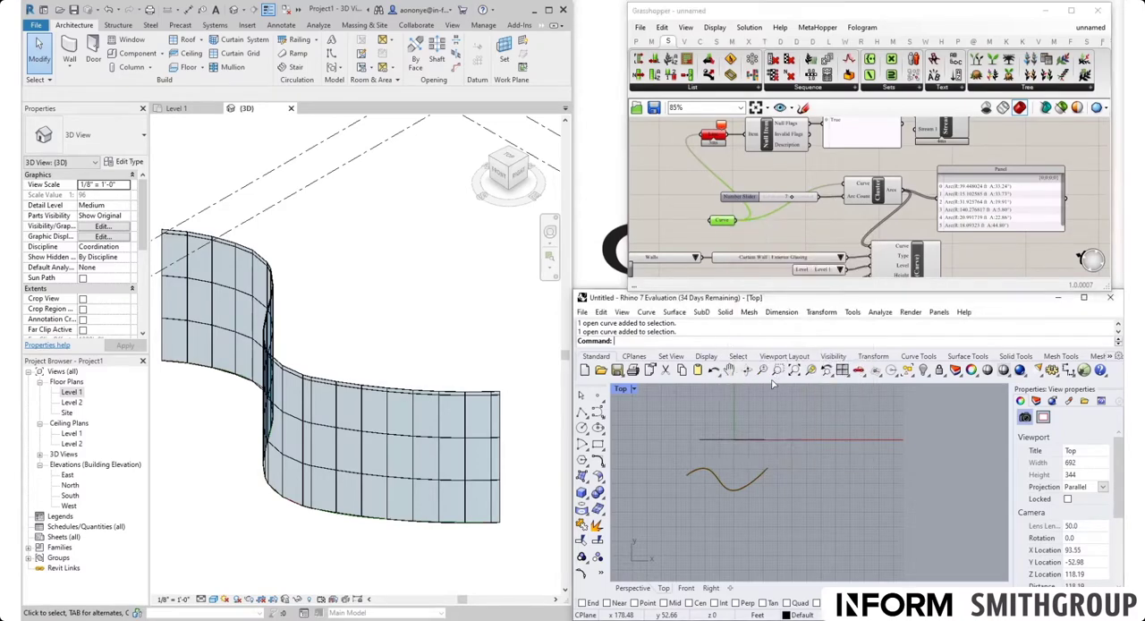
left_click(752, 437)
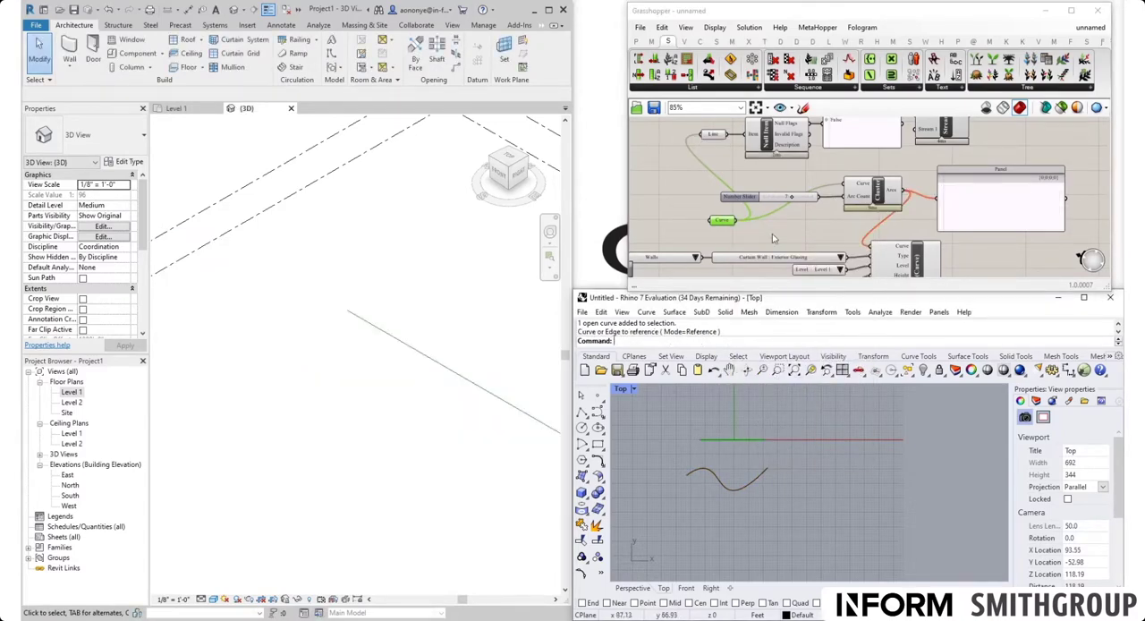
Step: Examine the Null Flags panel and the Cluster's Arcs output for the straight-line input
scroll(775, 238, "up", 3)
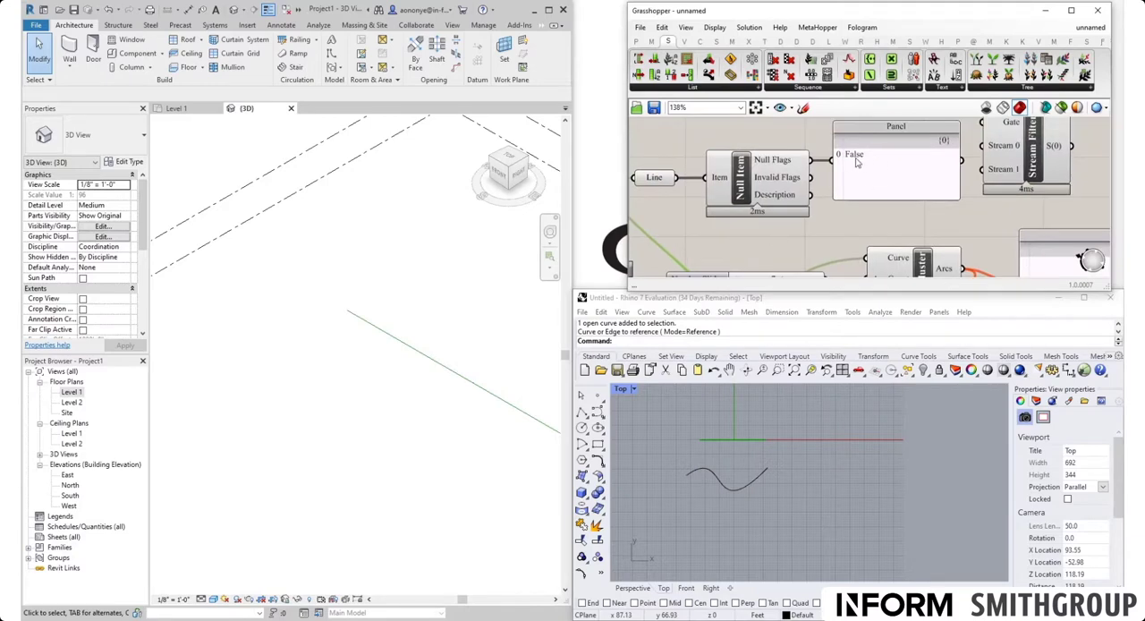
scroll(842, 215, "down", 4)
right_click_drag(830, 236, 819, 174)
scroll(747, 215, "up", 2)
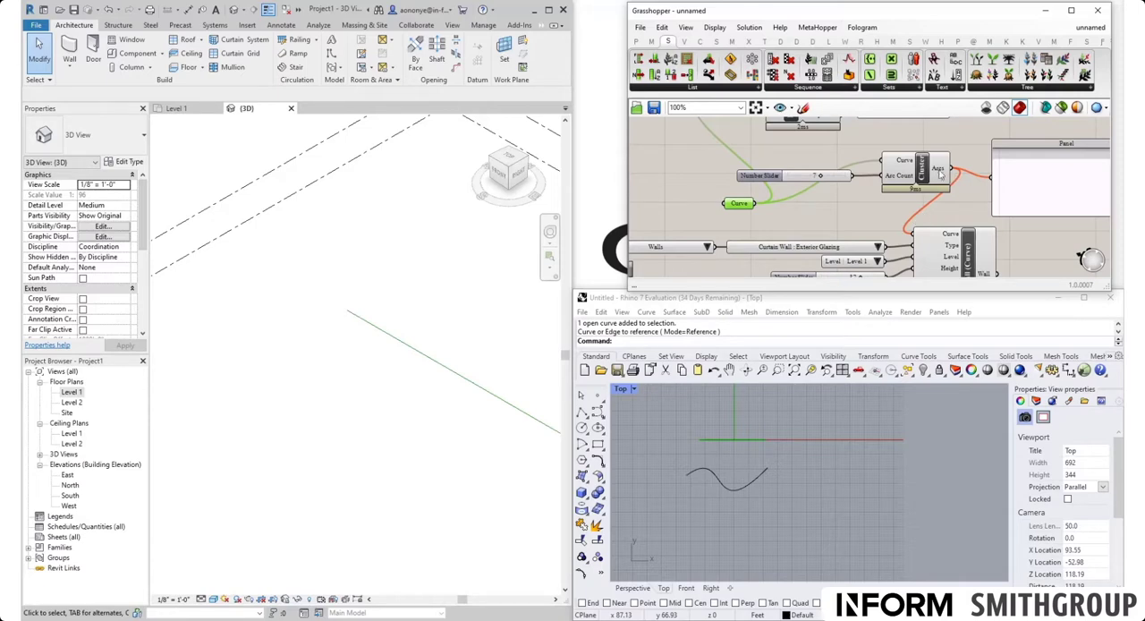
mouse_move(939, 168)
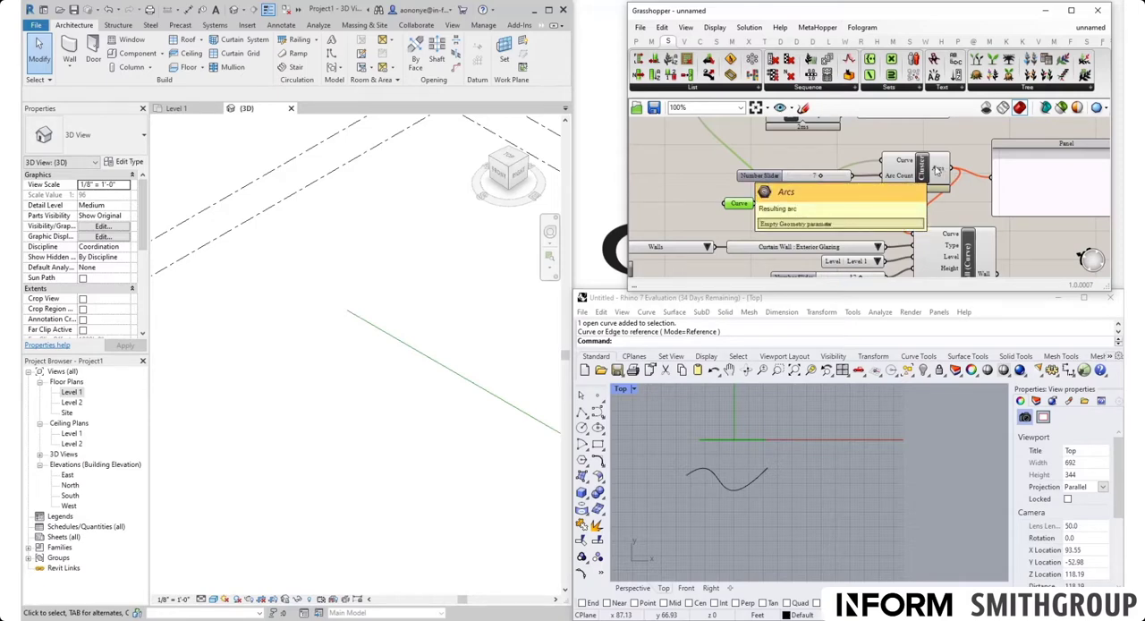
right_click_drag(778, 170, 778, 219)
scroll(780, 219, "down", 1)
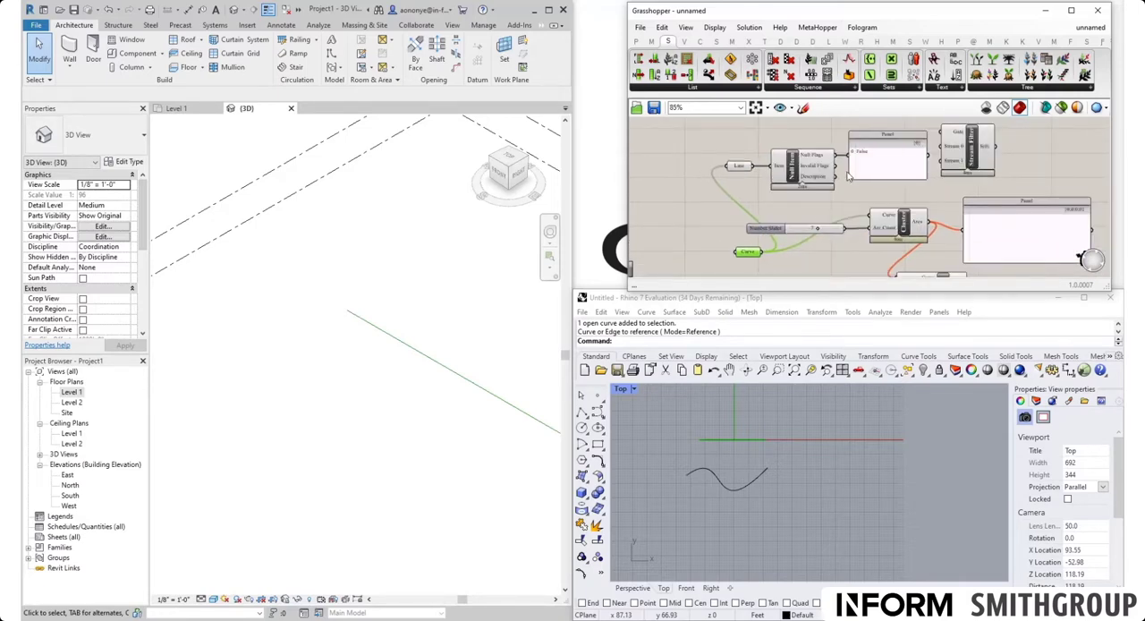
scroll(847, 177, "up", 4)
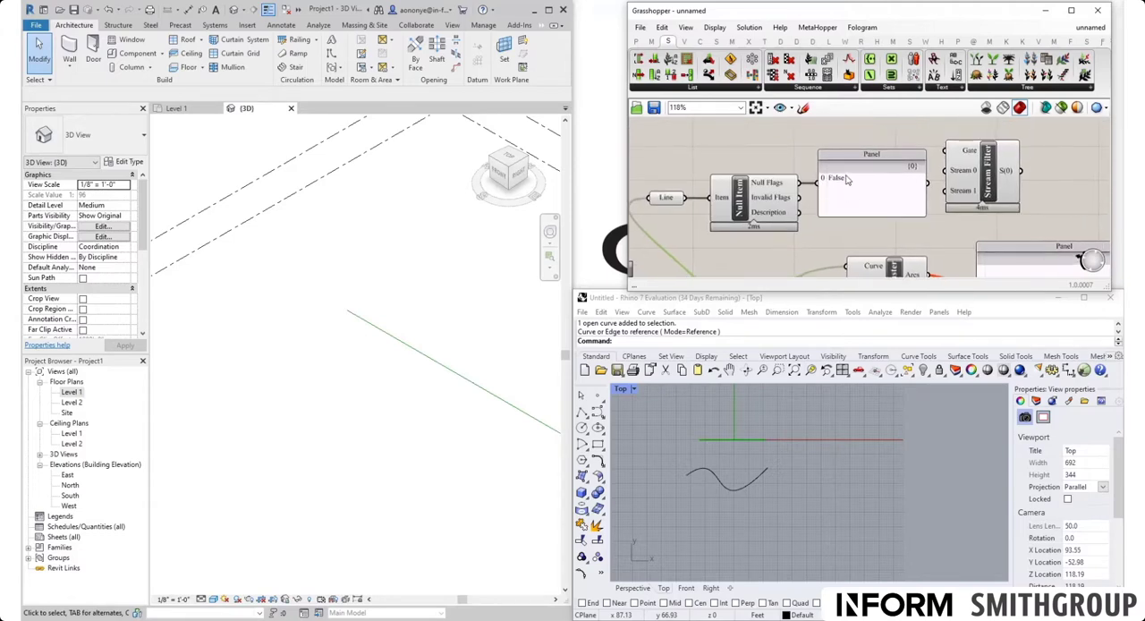
Step: Add an Integer parameter fed by the Null Flags output and connect it to the Panel in place of the direct wire
double_click(785, 147)
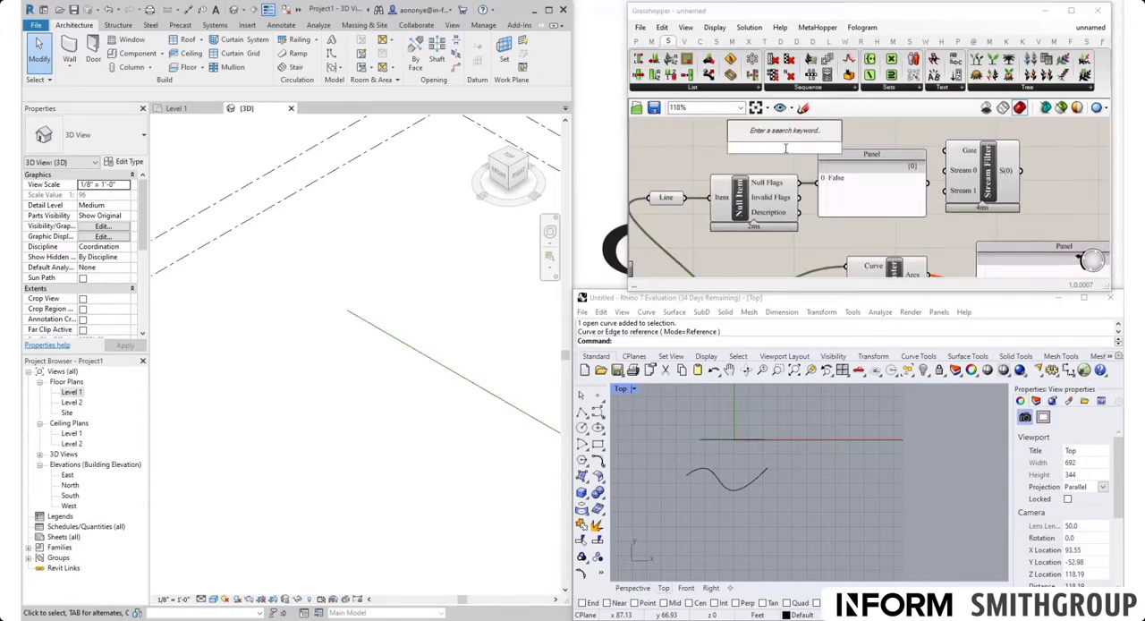
type("nu")
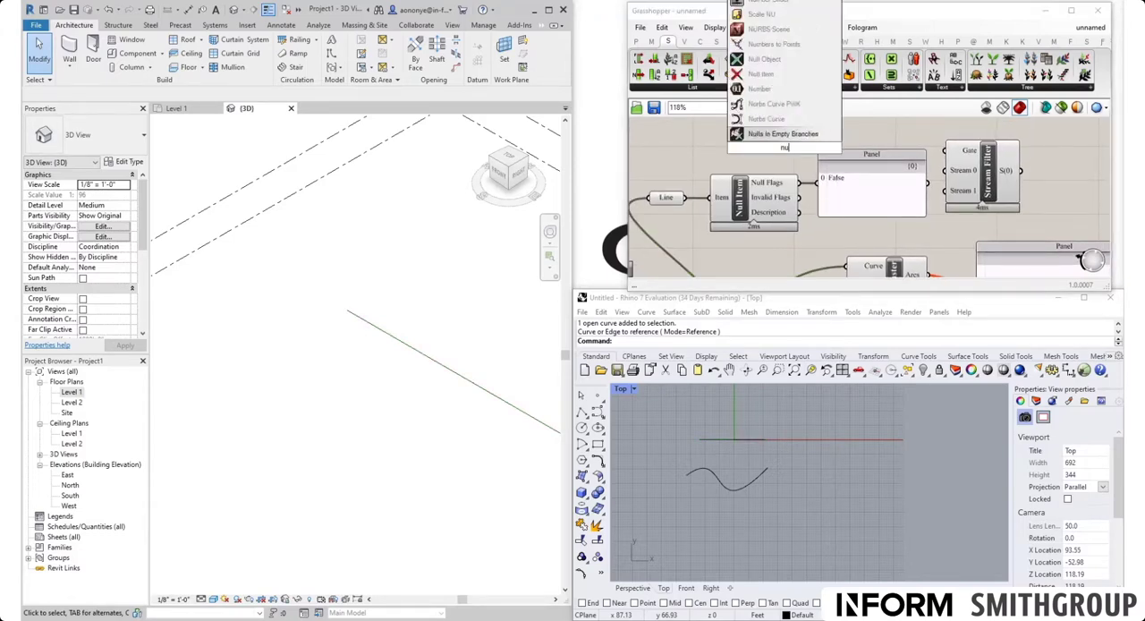
key("BackSpace")
key("BackSpace")
type("int")
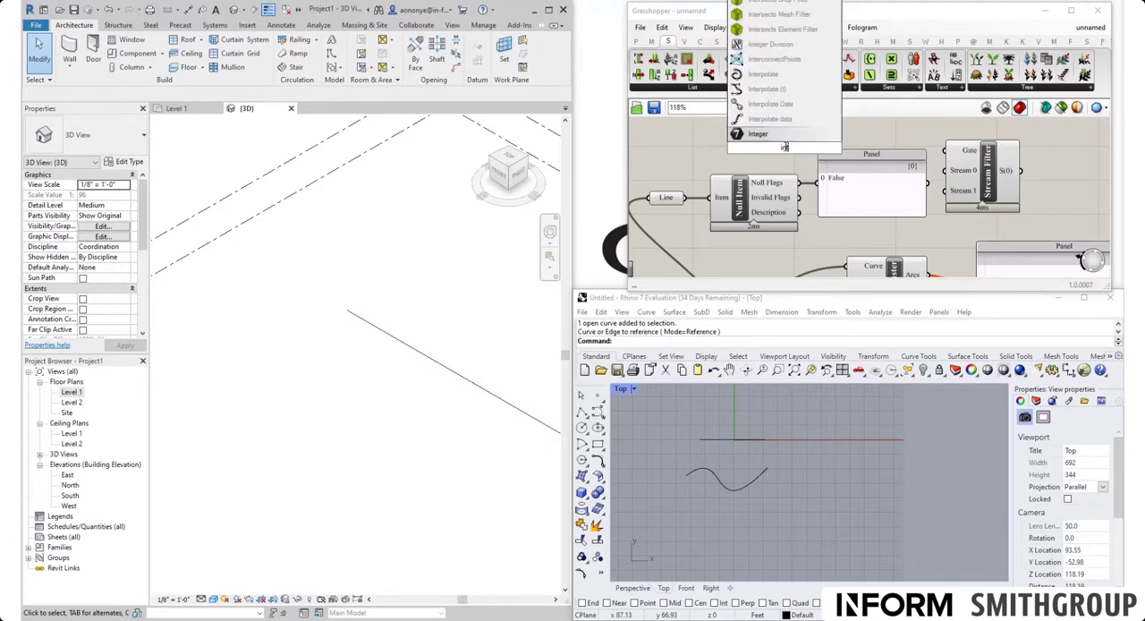
key("Return")
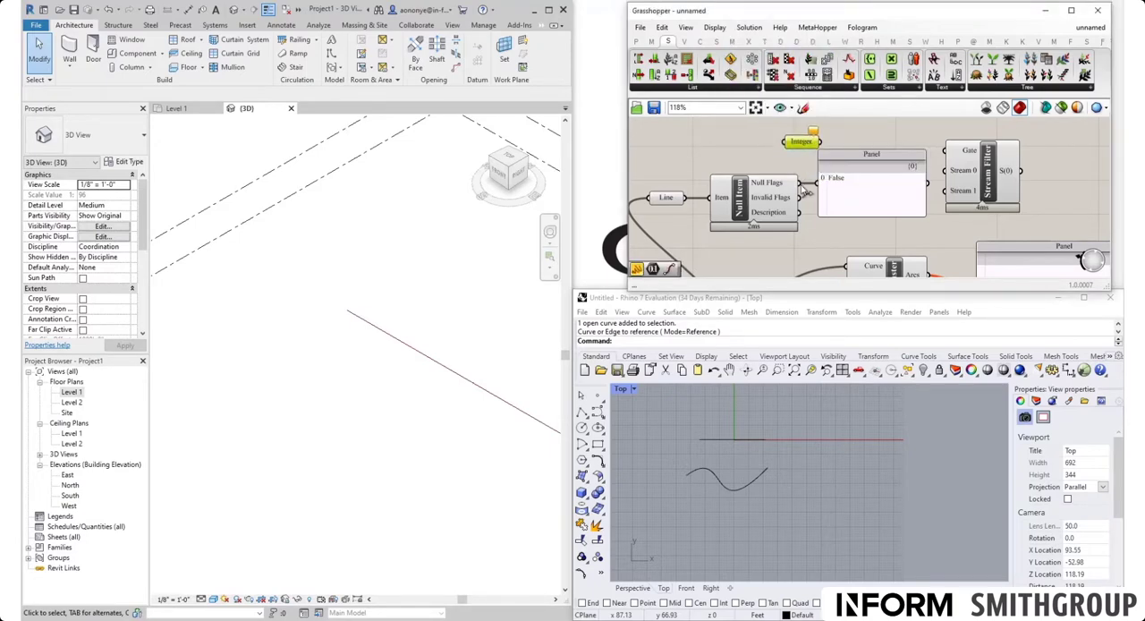
left_click_drag(800, 186, 891, 156)
left_click_drag(821, 142, 847, 176)
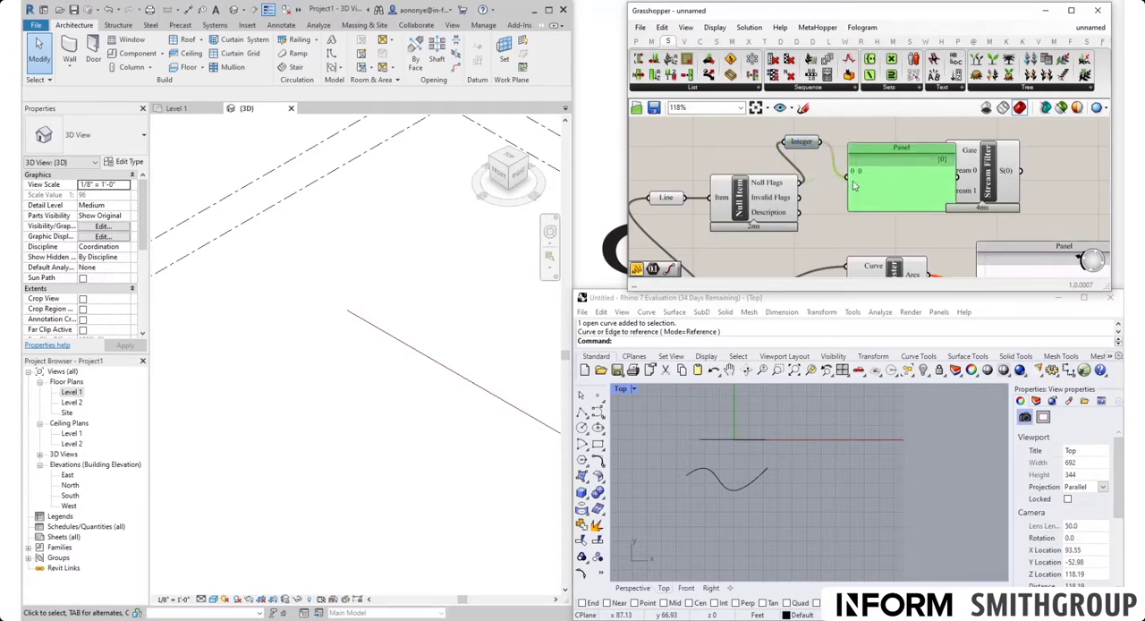
Step: Set the Curve parameter to reference the S-shaped curve in Rhino and check the Null Flags integer in the Panel
scroll(861, 173, "down", 3)
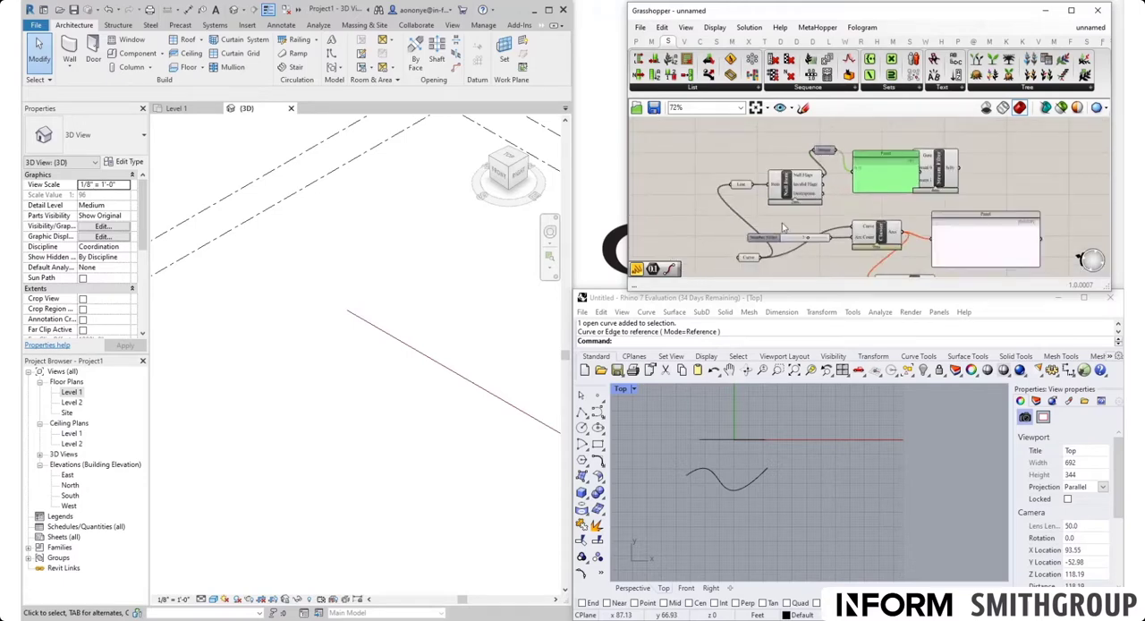
right_click(750, 260)
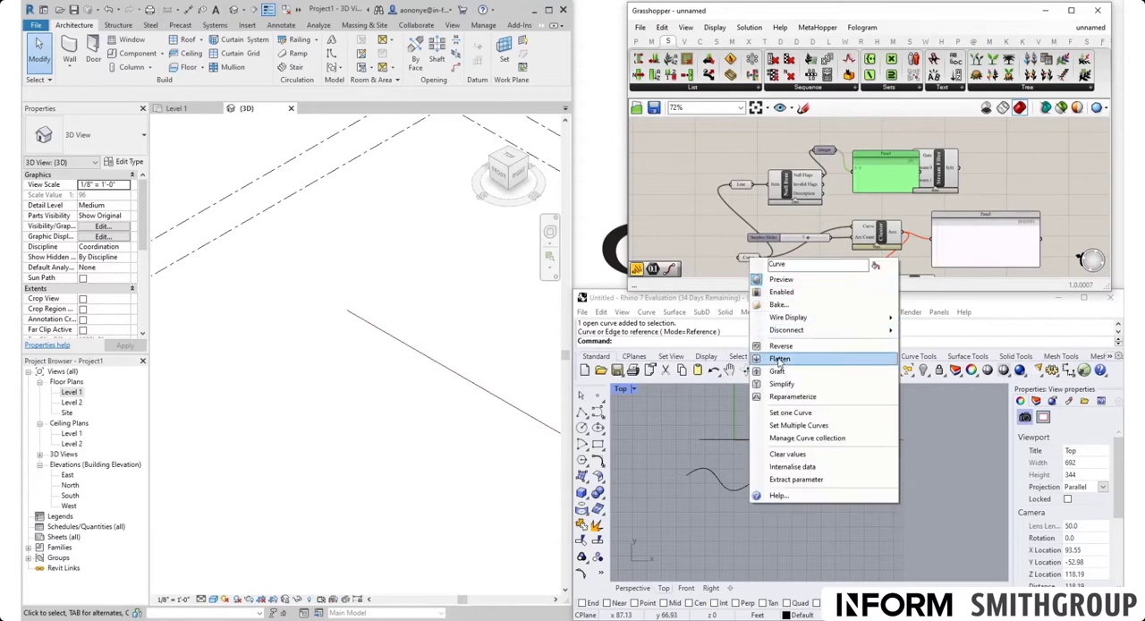
left_click(780, 413)
left_click(721, 480)
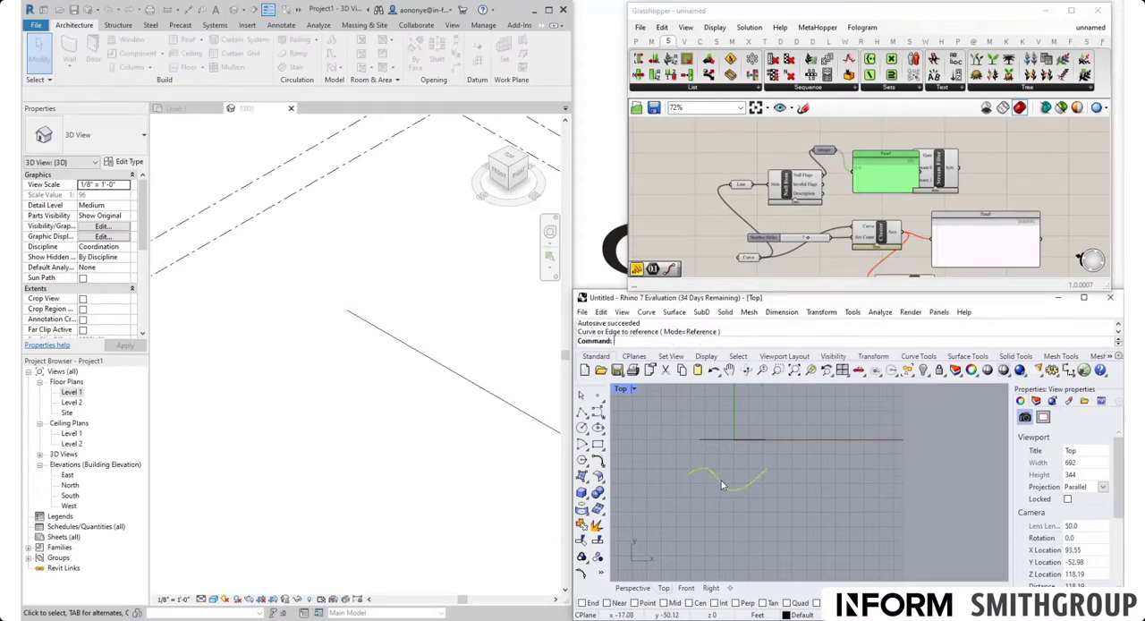
scroll(879, 188, "up", 4)
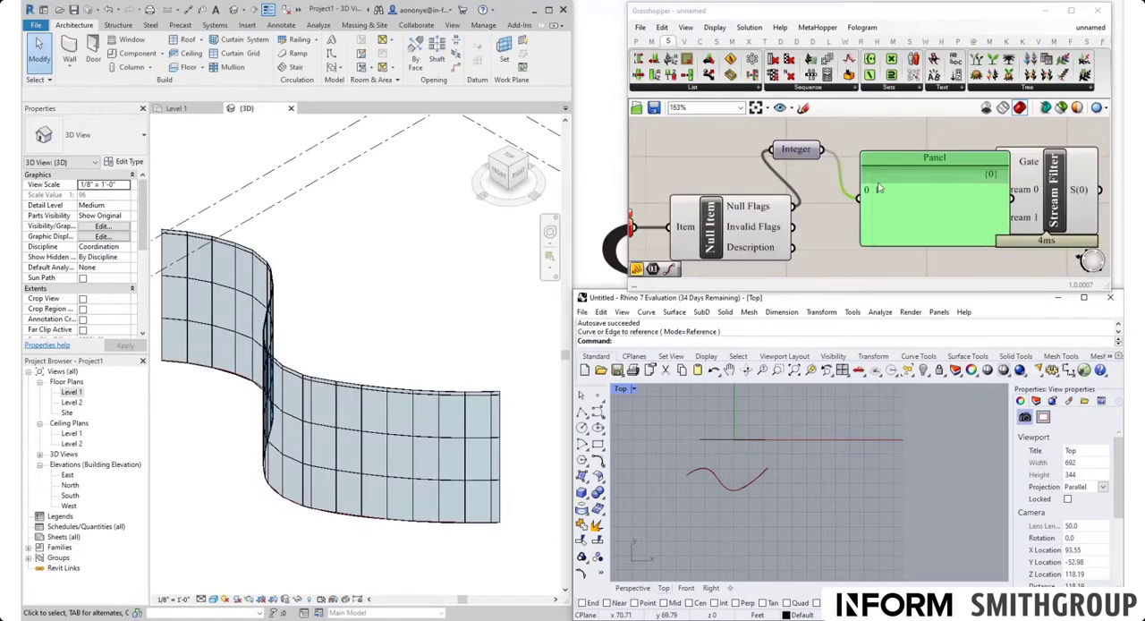
scroll(879, 191, "down", 3)
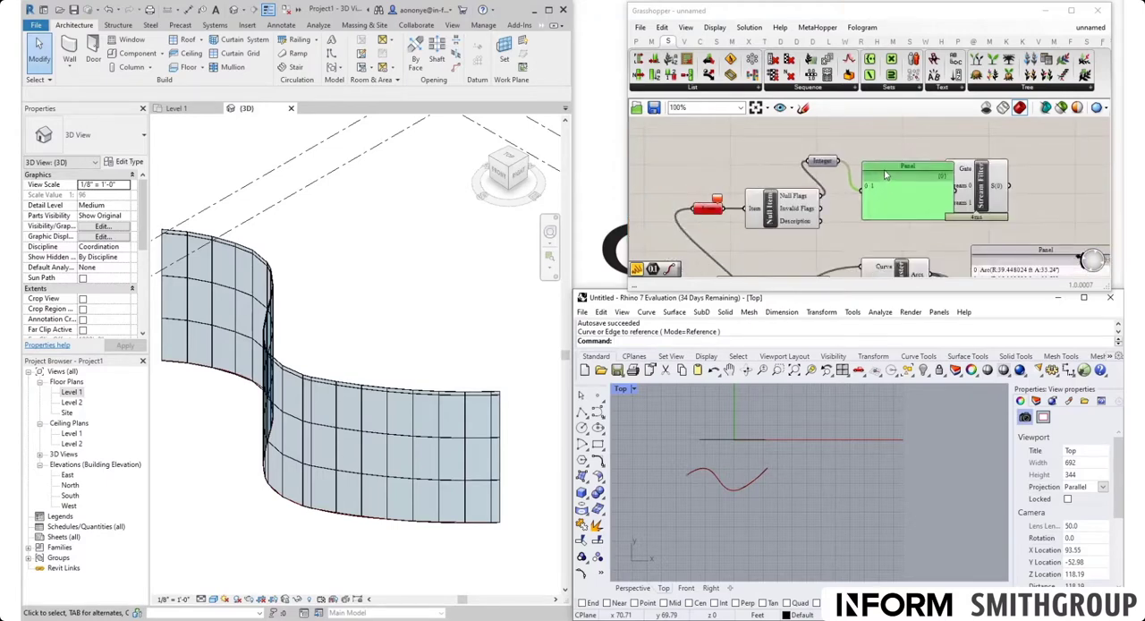
Step: Move the Panel out of the way and connect the Null Flags output to the Stream Filter's Gate input
left_click_drag(879, 192, 876, 112)
right_click_drag(836, 207, 787, 167)
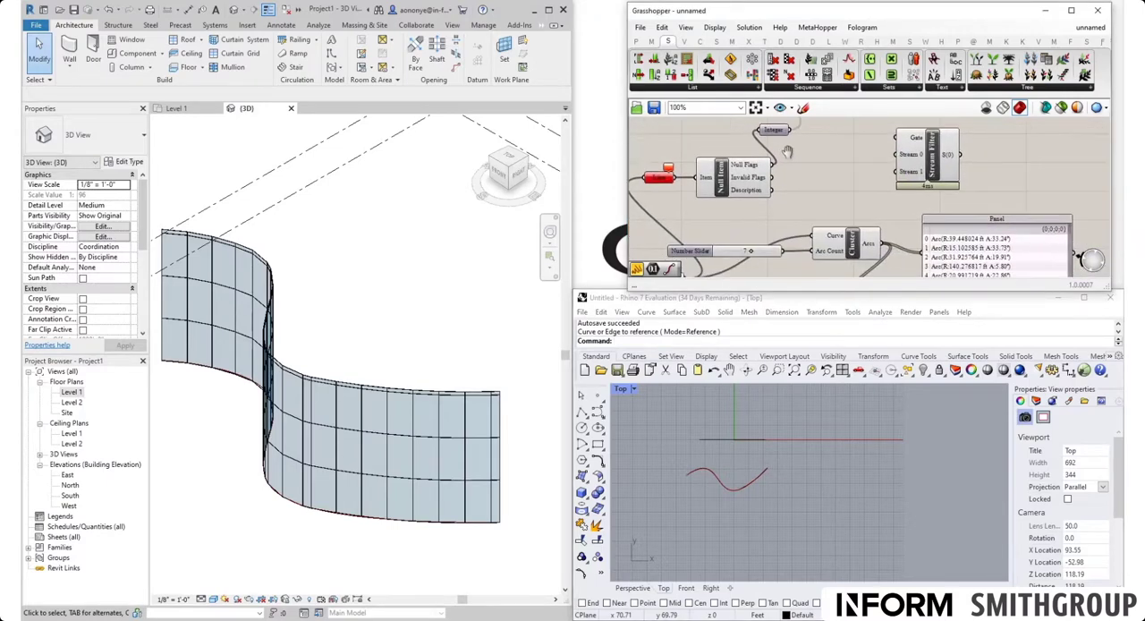
left_click_drag(774, 166, 896, 137)
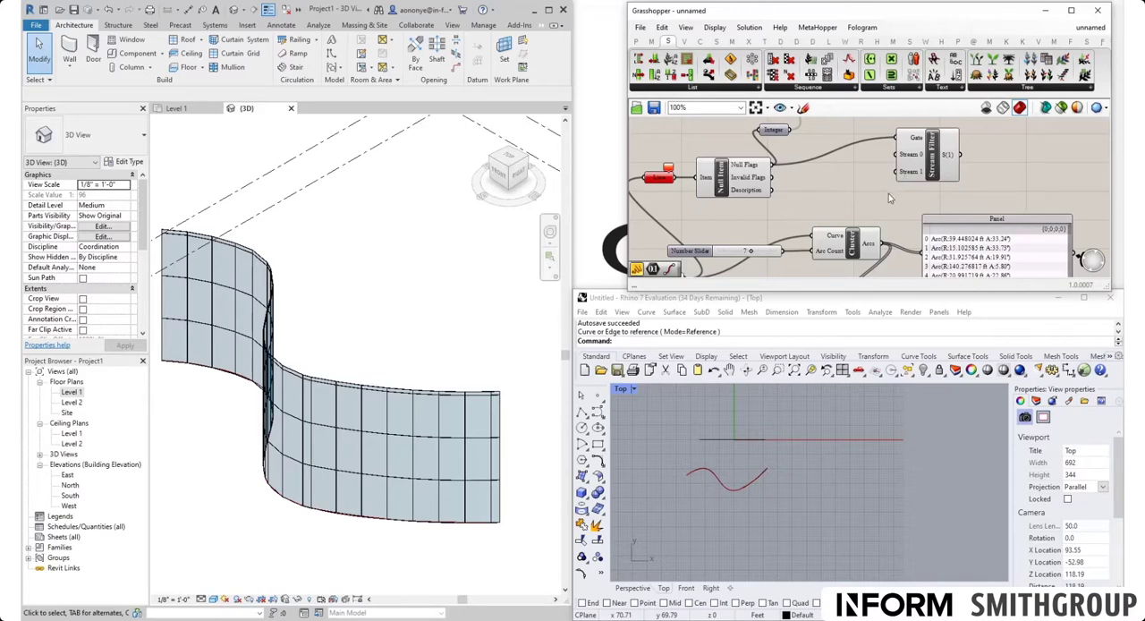
Step: Connect the Cluster's Arcs output to Stream 1 and the Line parameter to Stream 0 of the Stream Filter
left_click_drag(886, 244, 893, 173)
right_click_drag(802, 203, 823, 195)
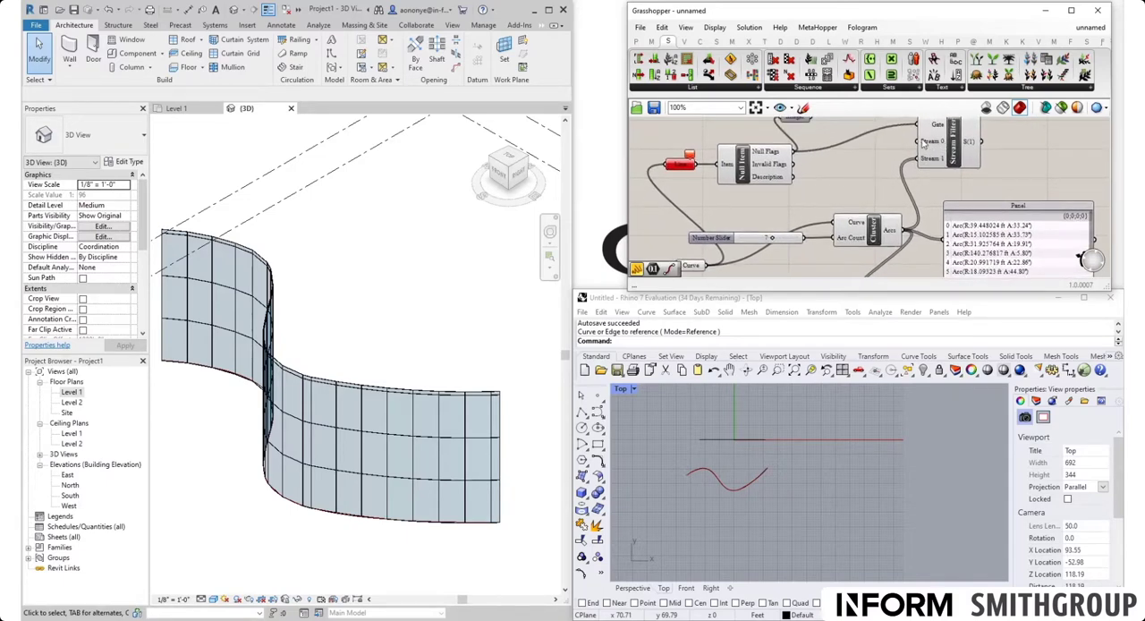
left_click_drag(696, 165, 915, 145)
scroll(813, 160, "down", 4)
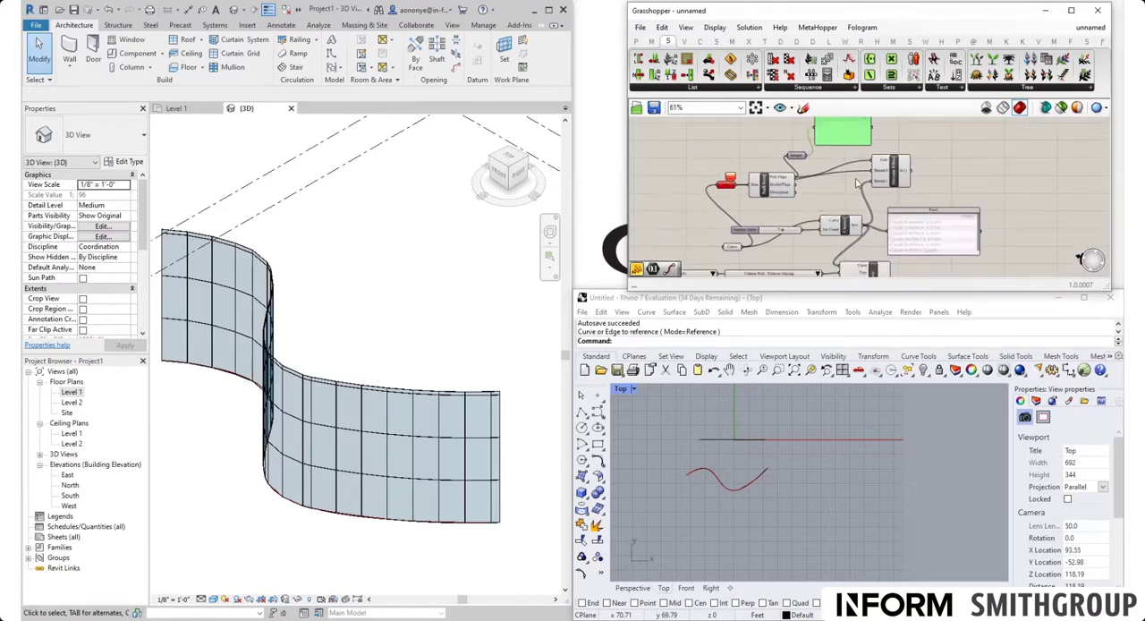
Step: Set the Curve parameter to the straight line along the X axis and check which stream the Stream Filter outputs
left_click_drag(732, 249, 713, 248)
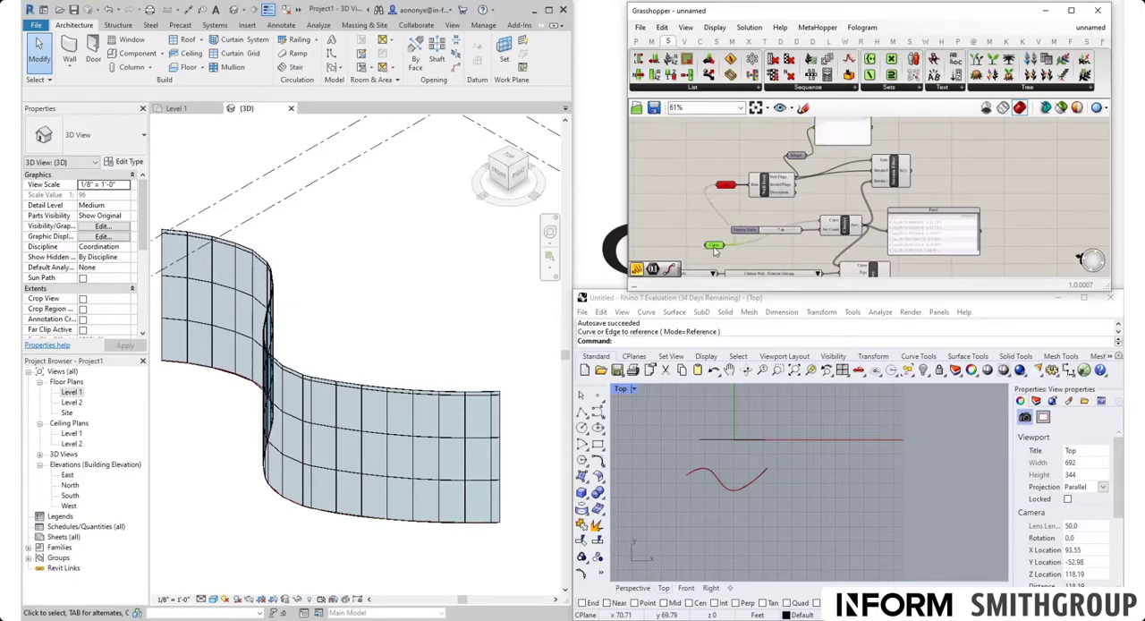
right_click(714, 248)
left_click(754, 401)
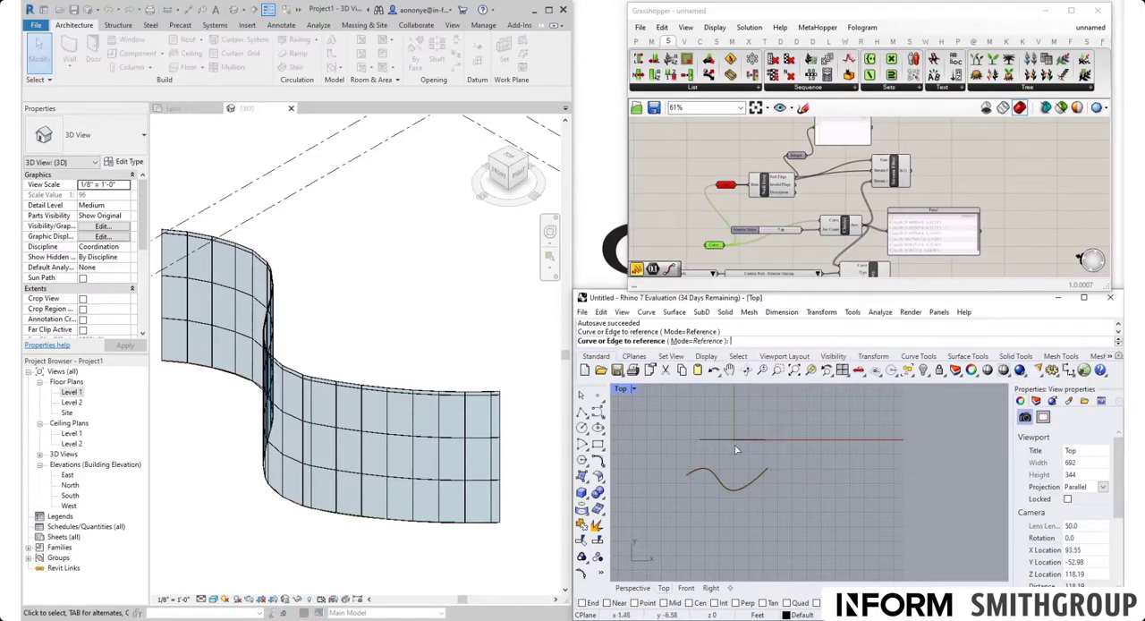
left_click(732, 440)
scroll(887, 177, "up", 5)
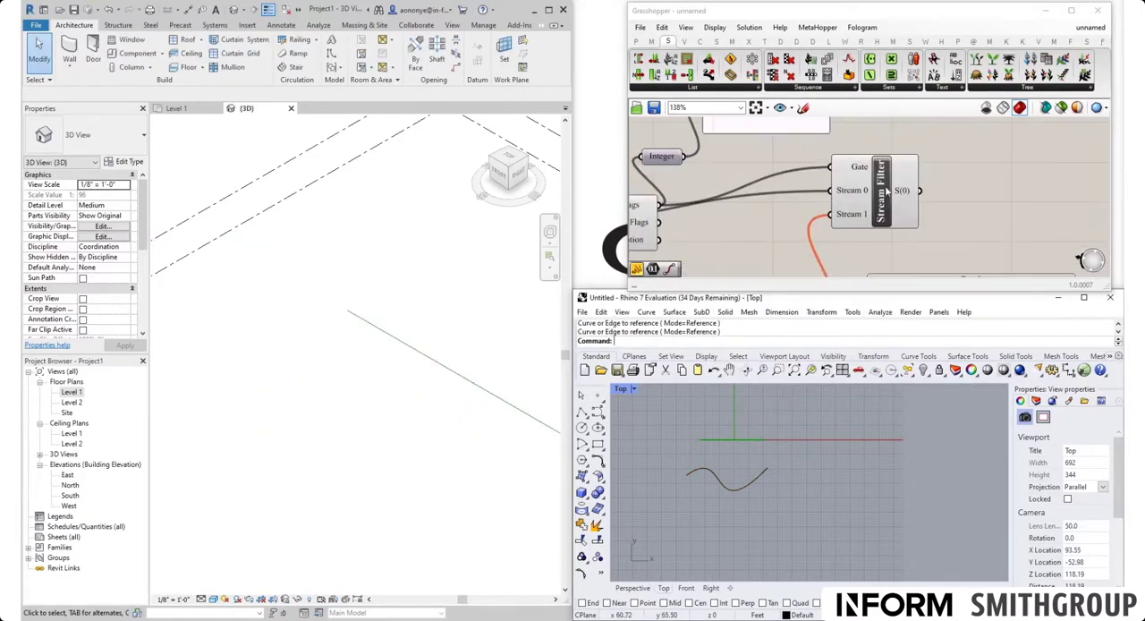
left_click(887, 186)
left_click_drag(890, 185, 889, 186)
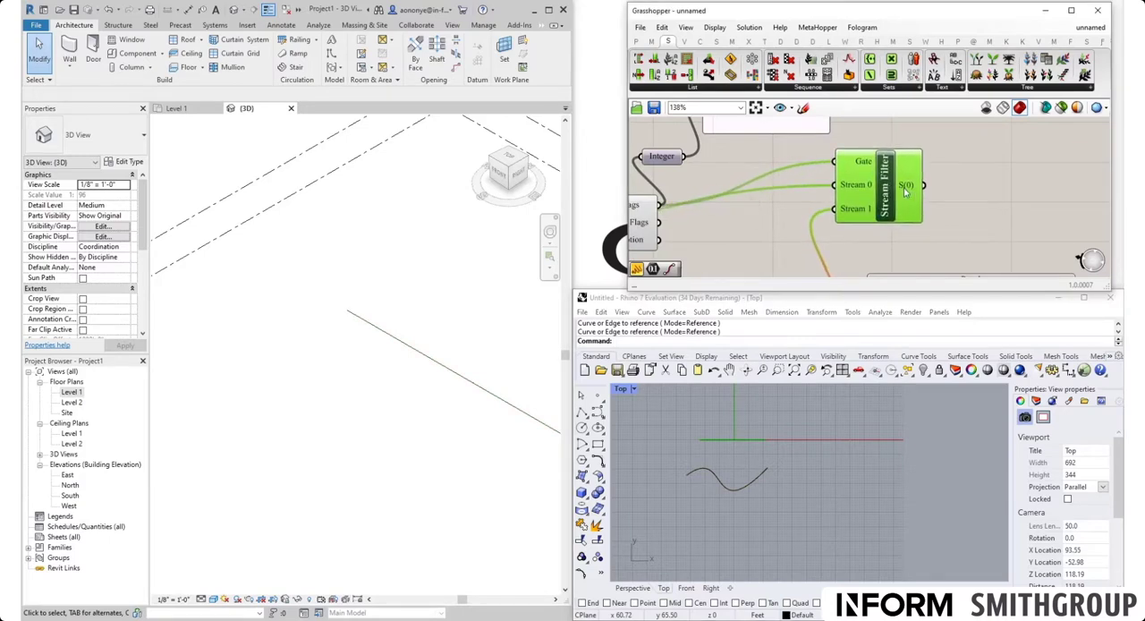
Step: Switch the Curve parameter back to the S-shaped curve and check the Stream Filter's active output stream
scroll(910, 186, "down", 3)
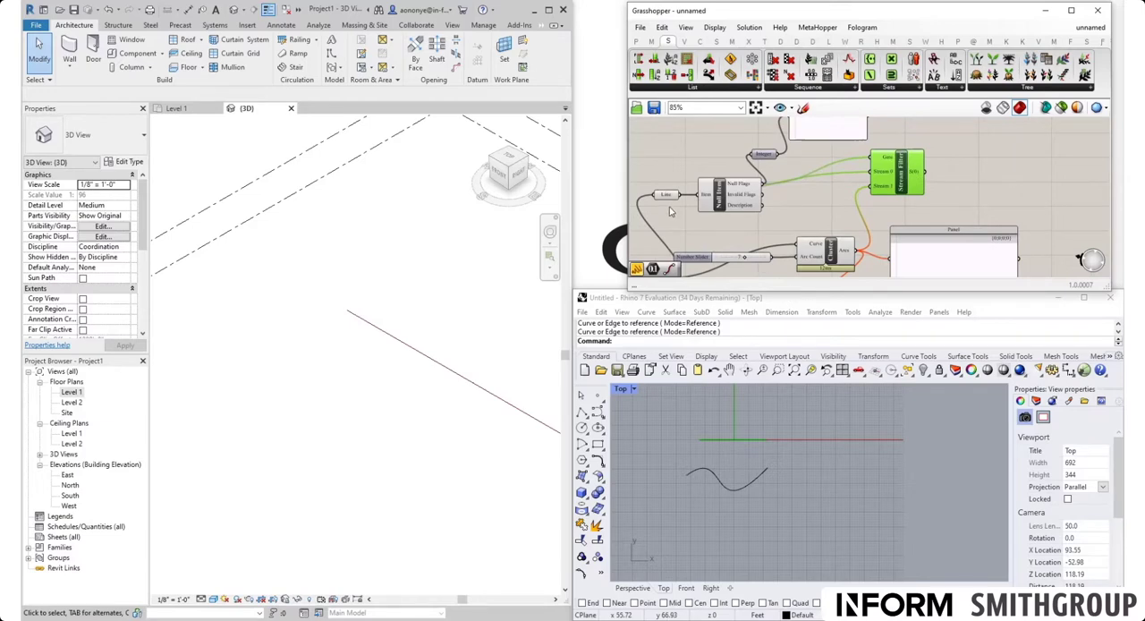
right_click_drag(669, 207, 727, 172)
right_click(710, 246)
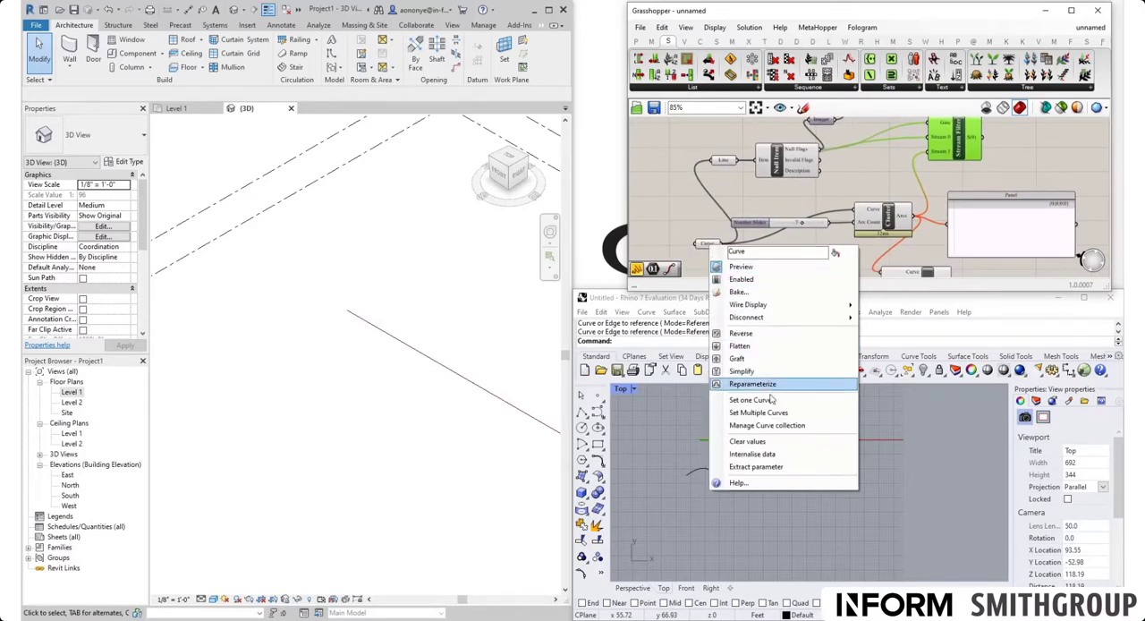
left_click(742, 399)
left_click(733, 493)
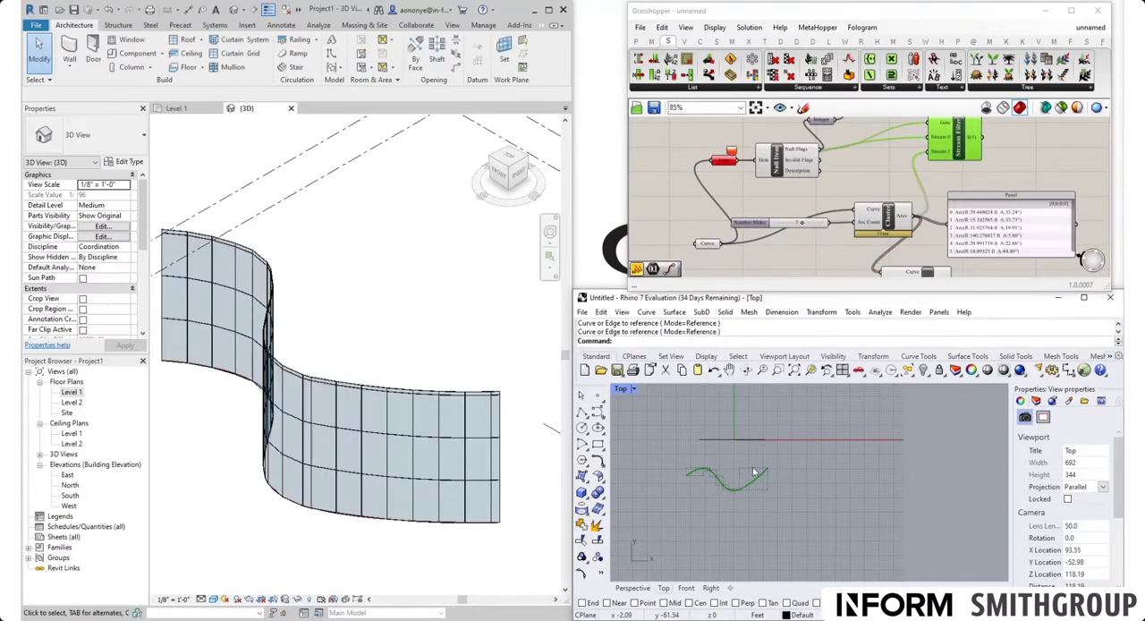
scroll(858, 178, "up", 4)
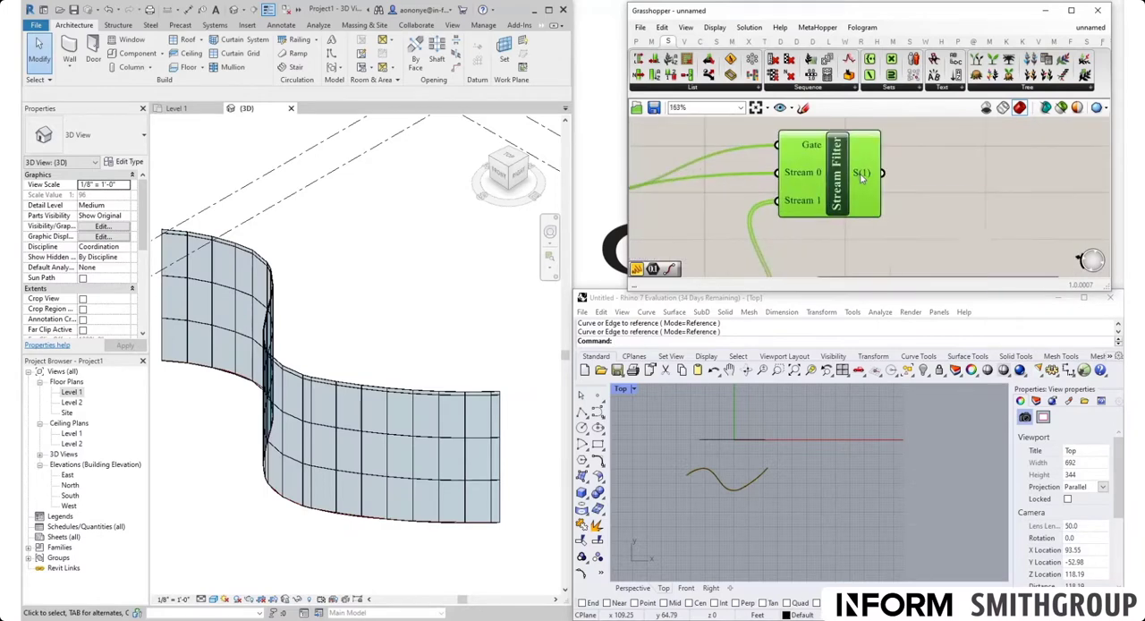
scroll(863, 179, "down", 4)
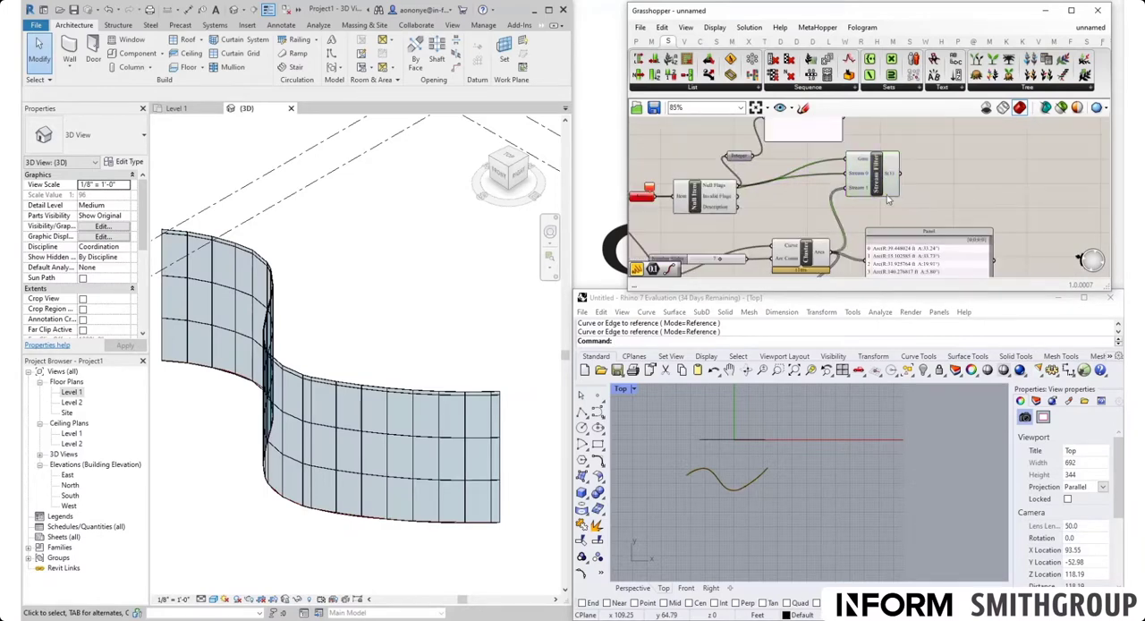
Step: Reposition the Stream Filter and connect its output to the Curve input of the Add Wall (Curve) component
left_click_drag(875, 186, 884, 204)
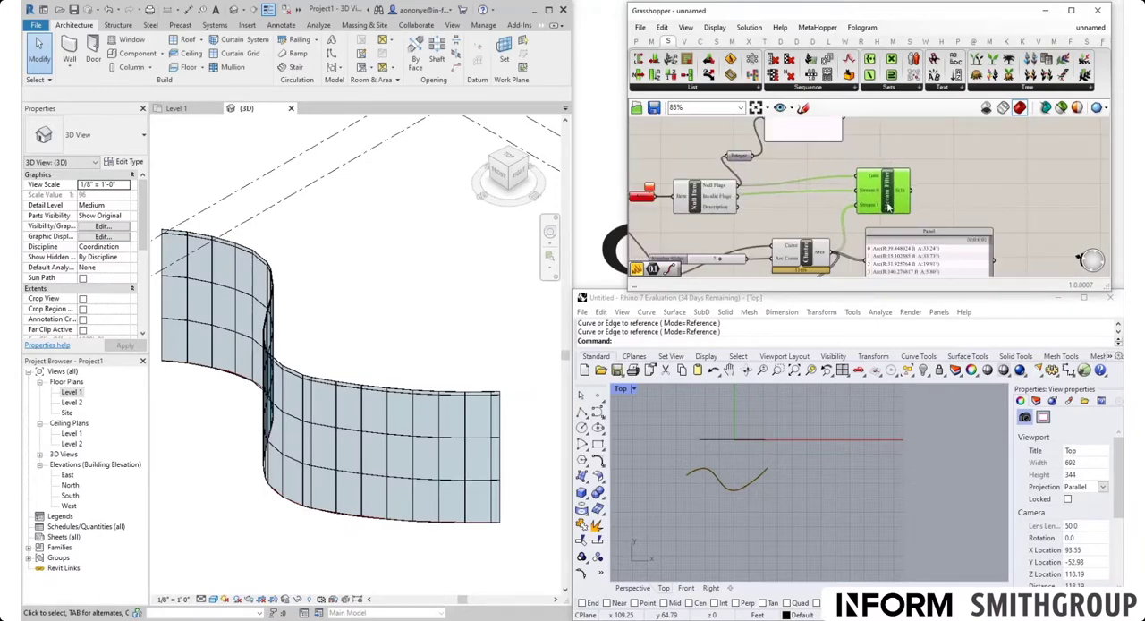
right_click_drag(888, 207, 842, 153)
scroll(843, 153, "down", 1)
scroll(842, 153, "up", 1)
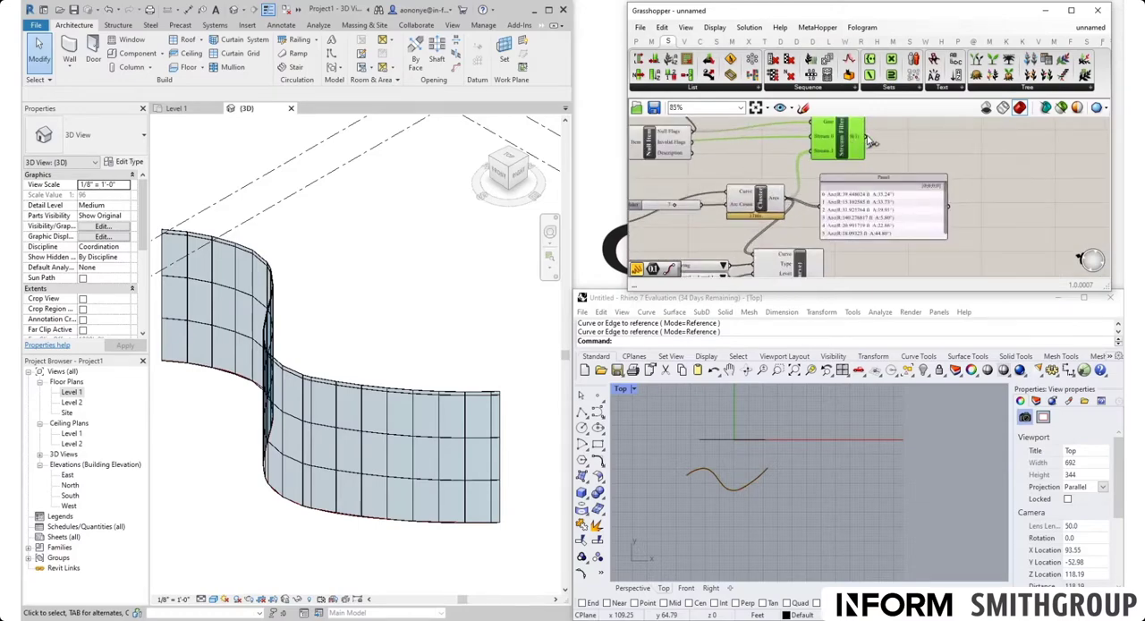
left_click_drag(872, 142, 753, 254)
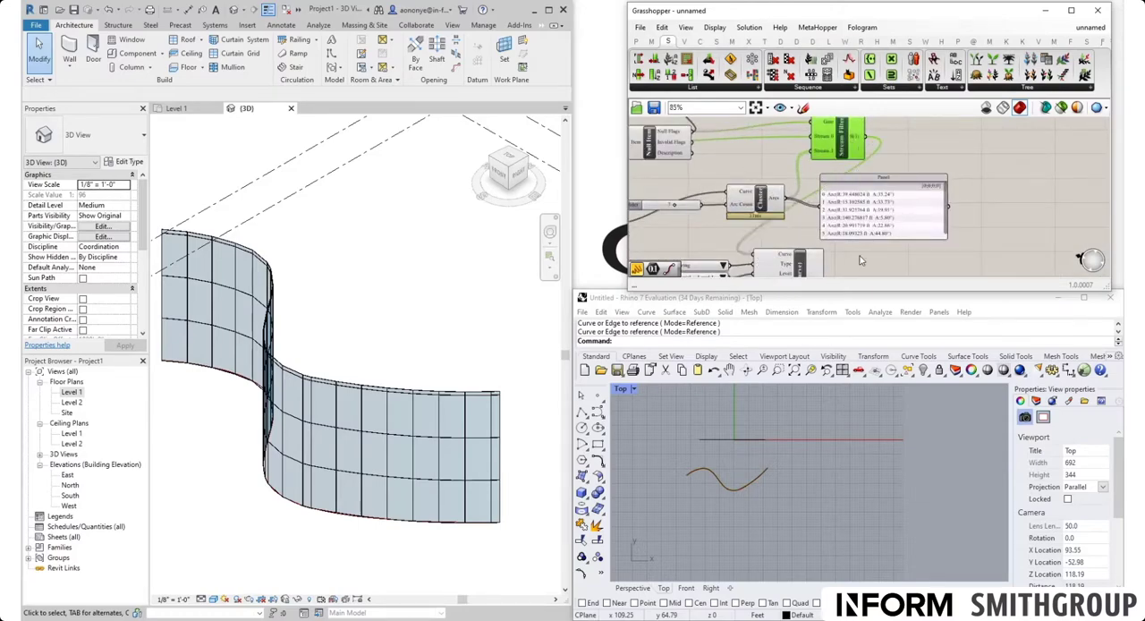
Step: Delete the Panel listing the arcs and place the Add Wall (Curve) component just after the Stream Filter
left_click(872, 231)
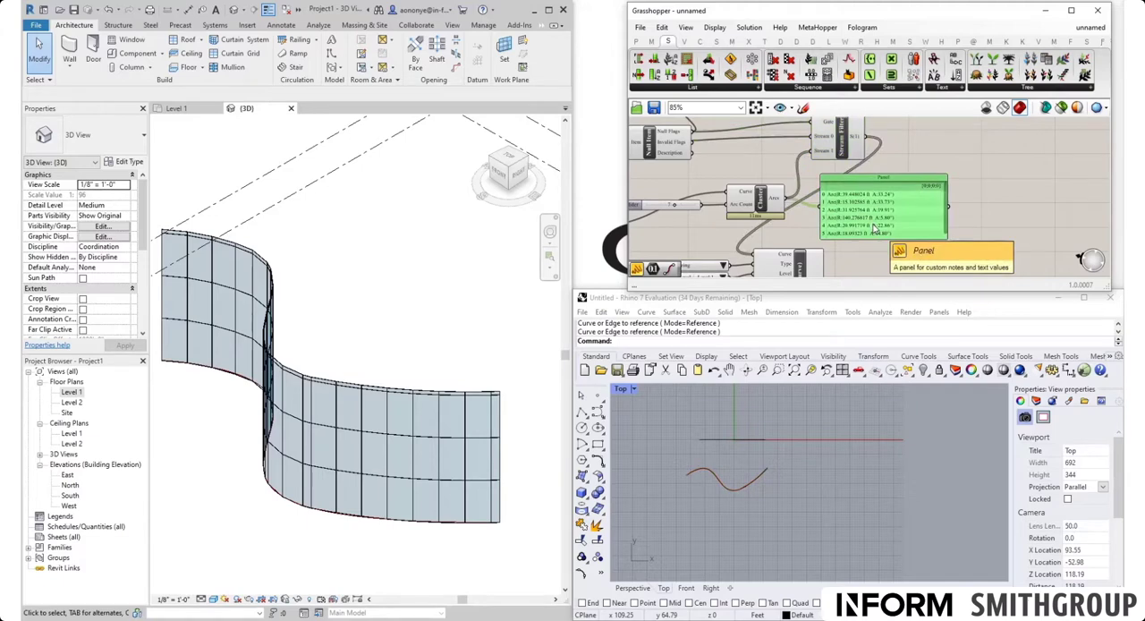
scroll(810, 220, "down", 3)
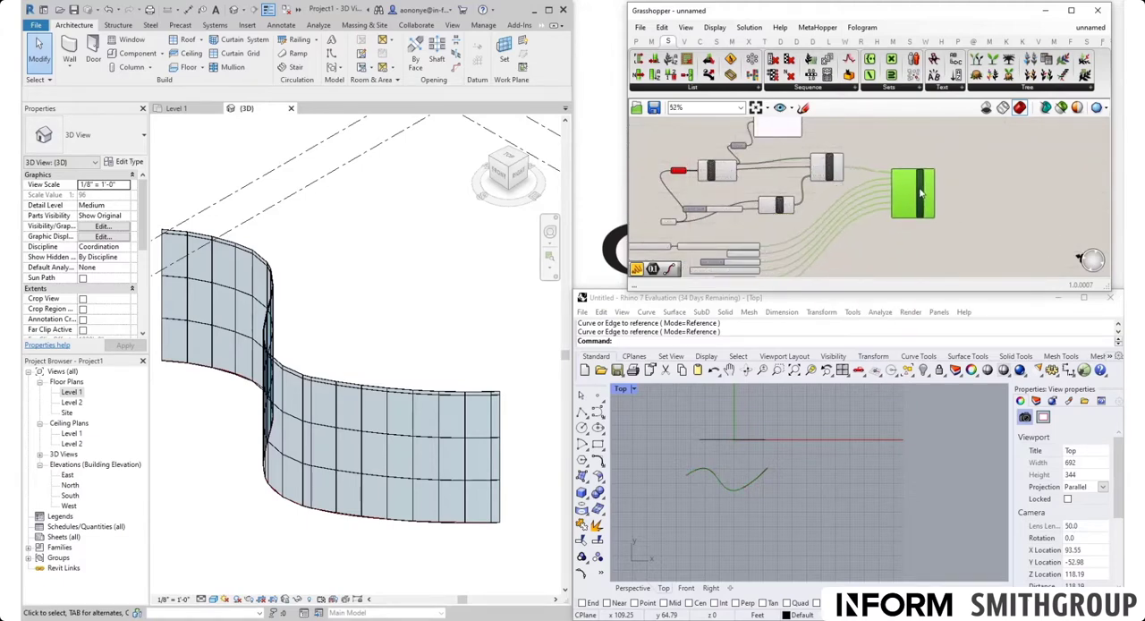
left_click_drag(921, 193, 905, 187)
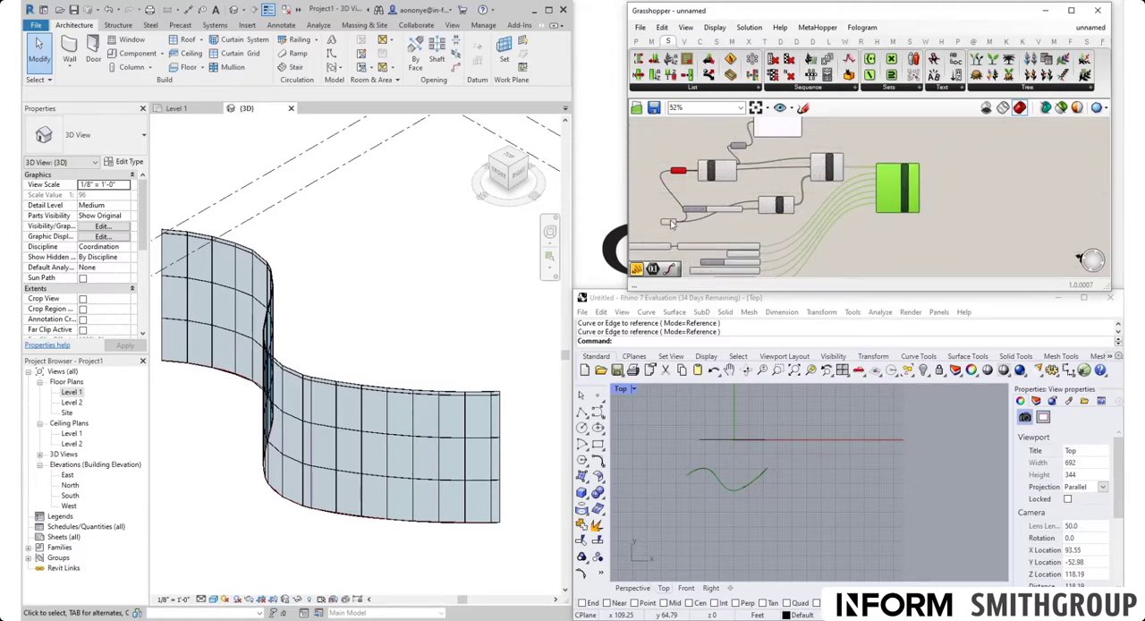
Step: Move the Null Item component close to the Stream Filter, above the Cluster
left_click_drag(671, 222, 637, 177)
scroll(714, 170, "up", 4)
left_click(727, 171)
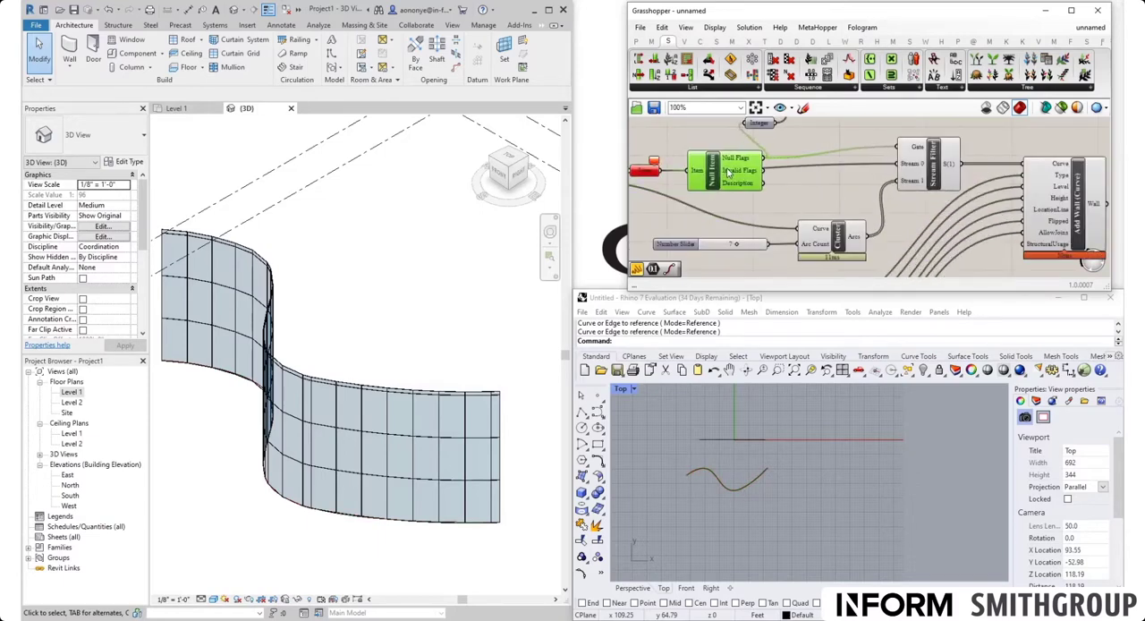
left_click_drag(727, 170, 816, 159)
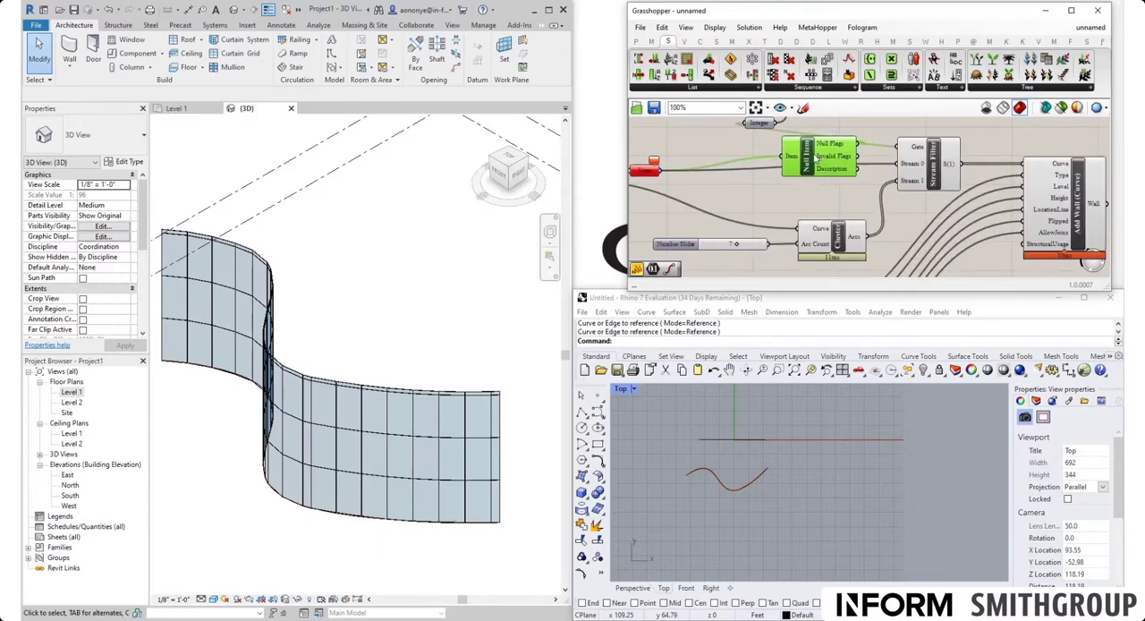
Step: Delete the Integer parameter together with its connected Panel
right_click_drag(816, 158, 792, 220)
left_click_drag(863, 191, 719, 166)
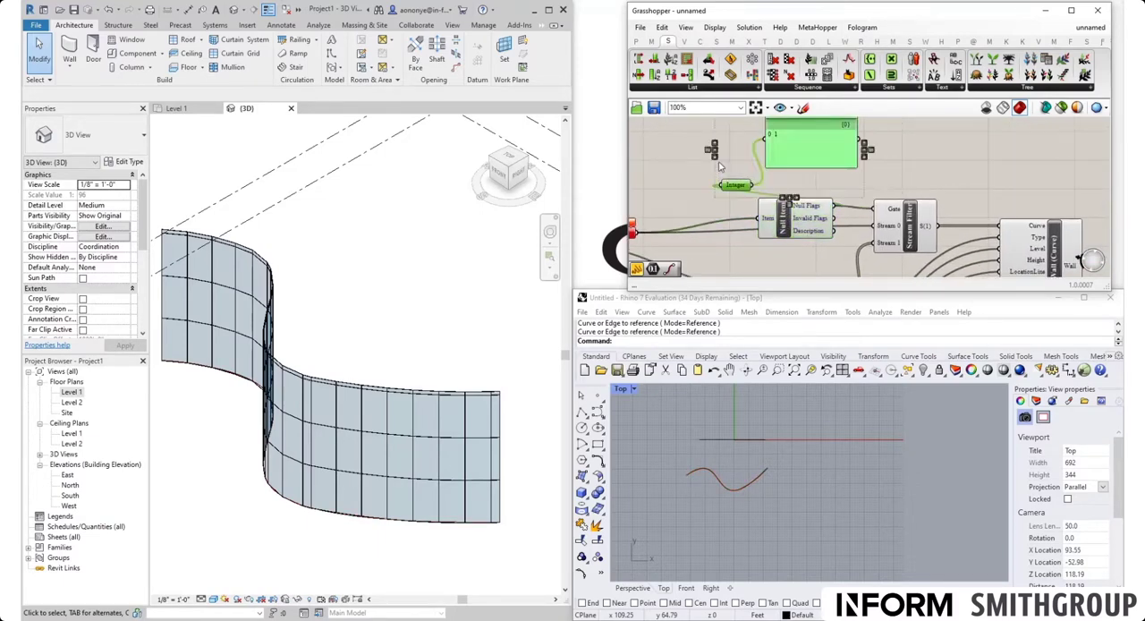
key("Delete")
Step: Tidy the Null Item and Cluster beside the Stream Filter and move the arc-count Number Slider away from the Cluster
left_click(783, 235)
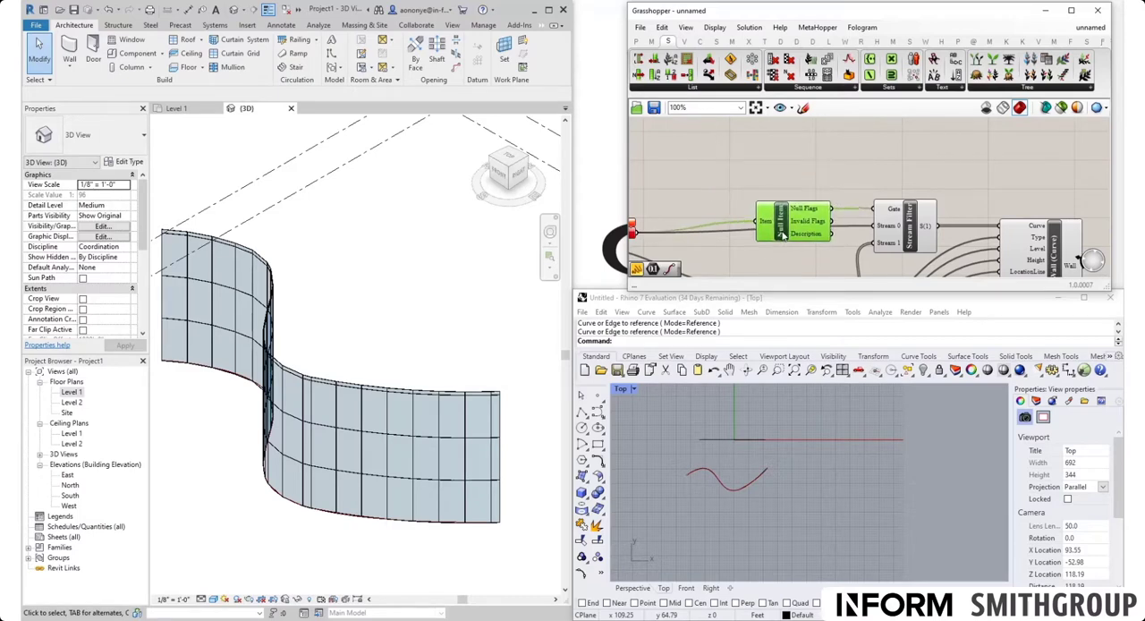
right_click_drag(808, 255, 861, 150)
scroll(866, 172, "down", 1)
left_click_drag(863, 190, 853, 158)
left_click_drag(742, 198, 646, 176)
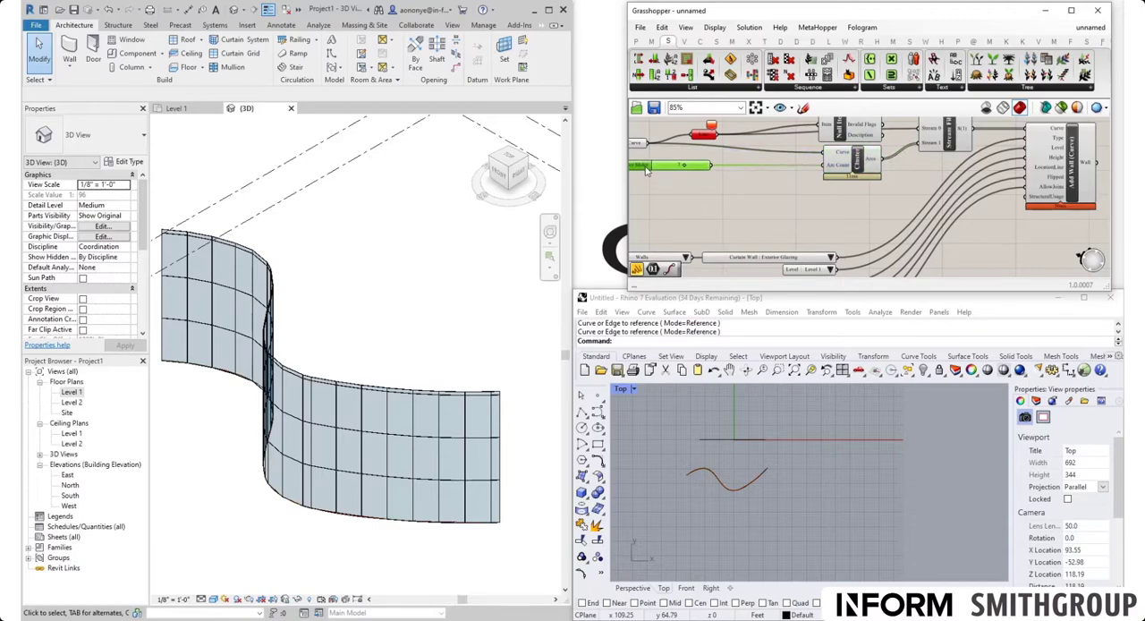
Step: Stack the wall input components under the Number Slider and move the Line and Curve parameters nearer the Null Item and Cluster
scroll(790, 198, "down", 2)
right_click_drag(794, 242, 868, 176)
left_click_drag(897, 254, 760, 169)
right_click_drag(872, 202, 877, 243)
left_click_drag(879, 229, 857, 132)
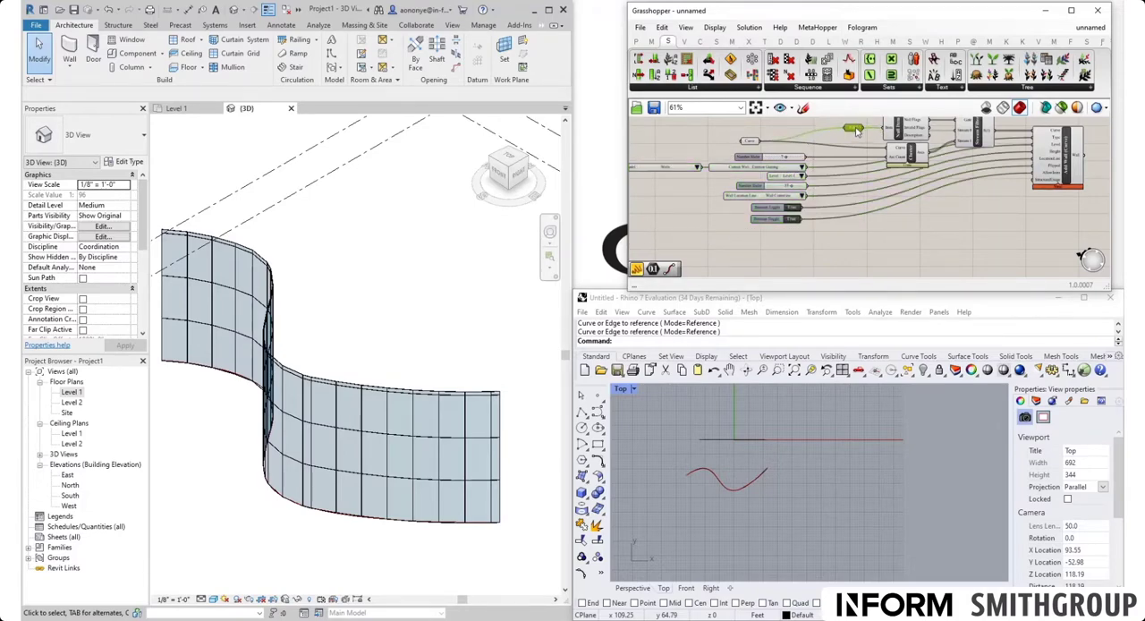
left_click_drag(758, 146, 799, 150)
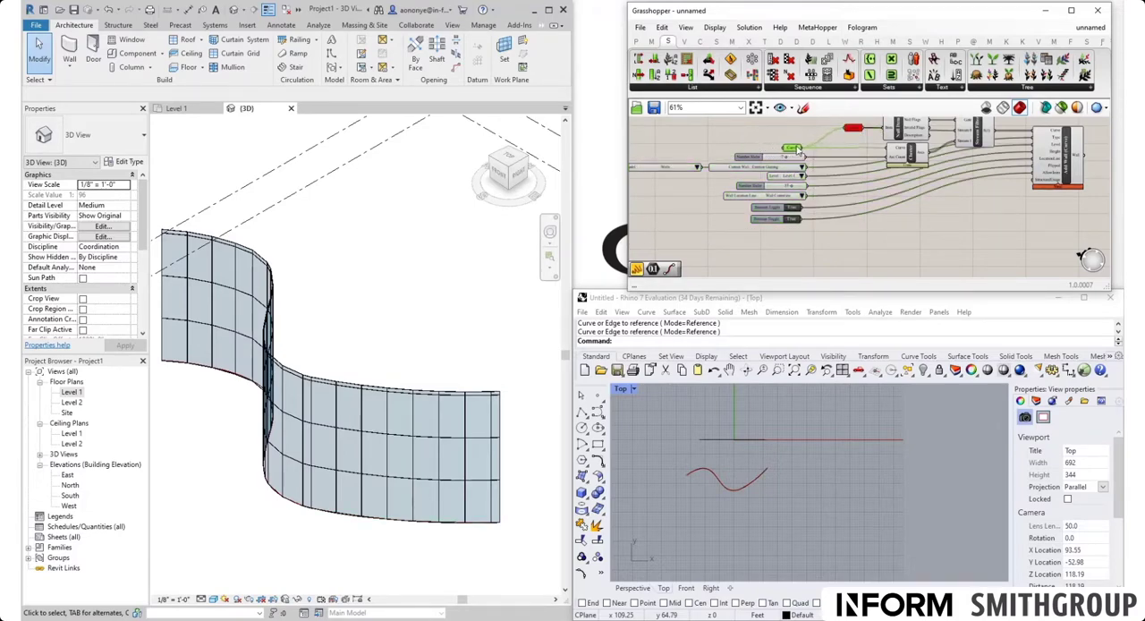
left_click(939, 253)
right_click_drag(957, 236, 835, 259)
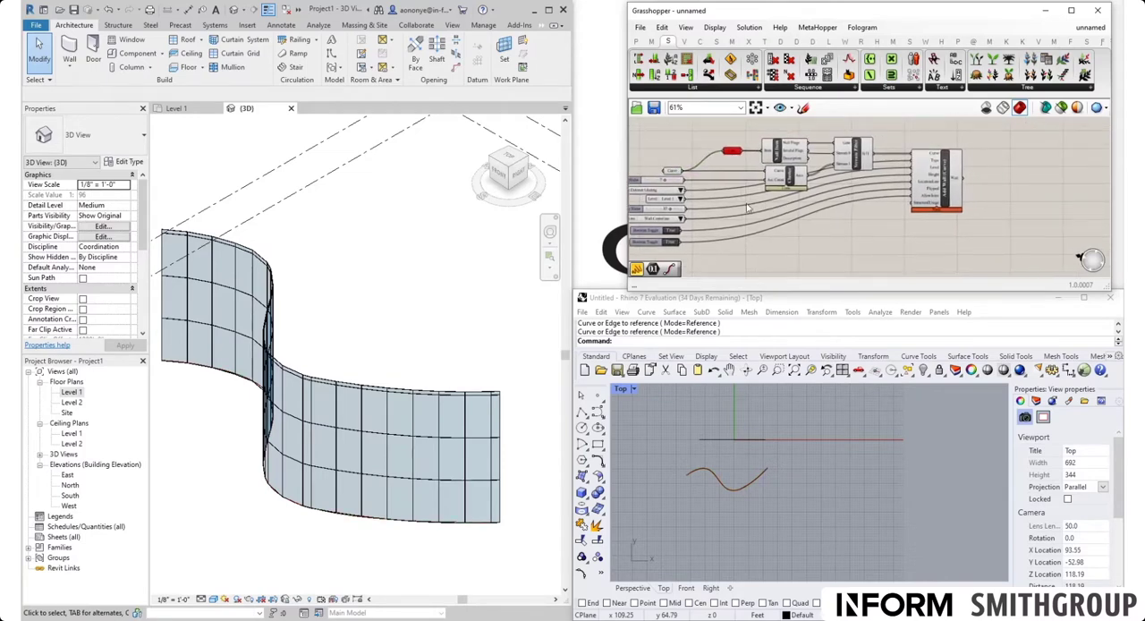
right_click_drag(747, 208, 867, 198)
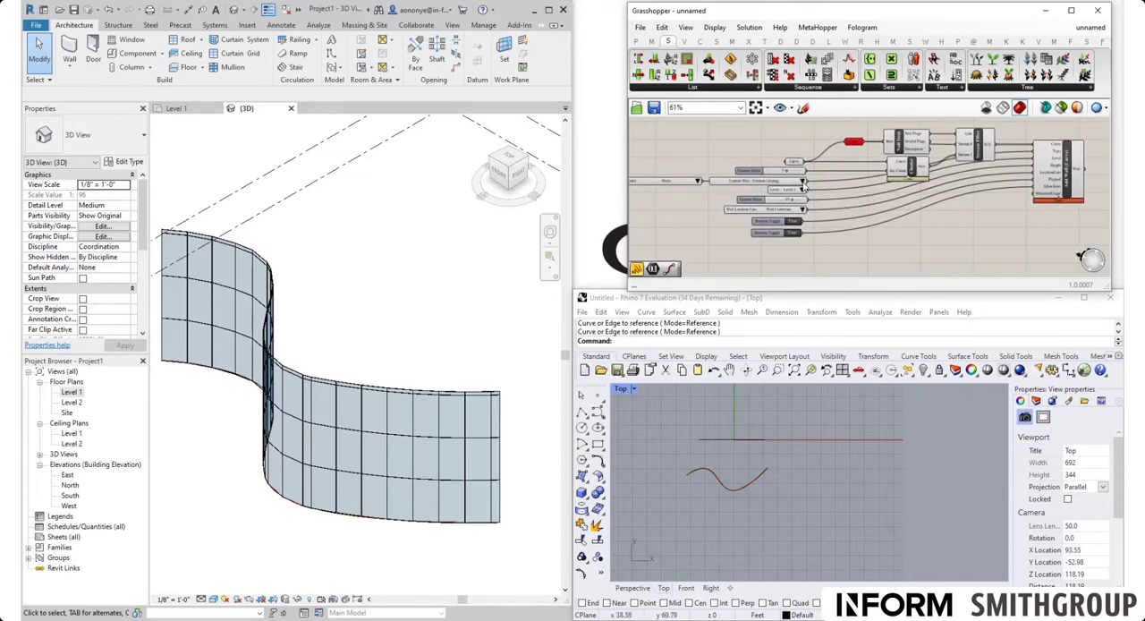
Step: Set the Curve parameter to the straight Rhino line so the wall is generated from it
right_click(793, 165)
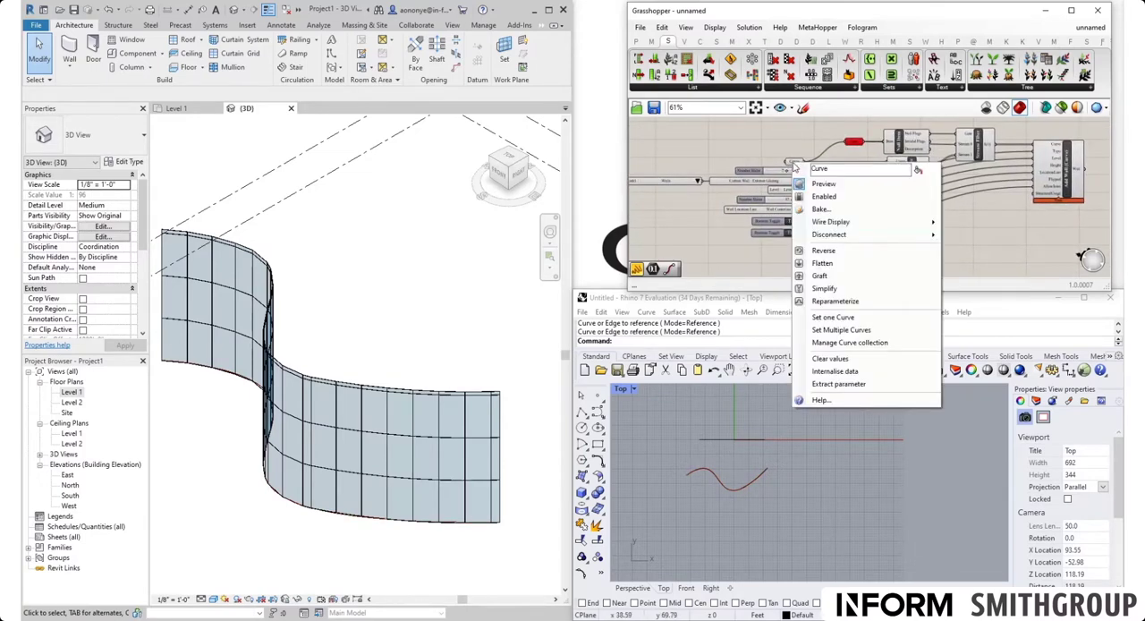
left_click(836, 311)
left_click(738, 437)
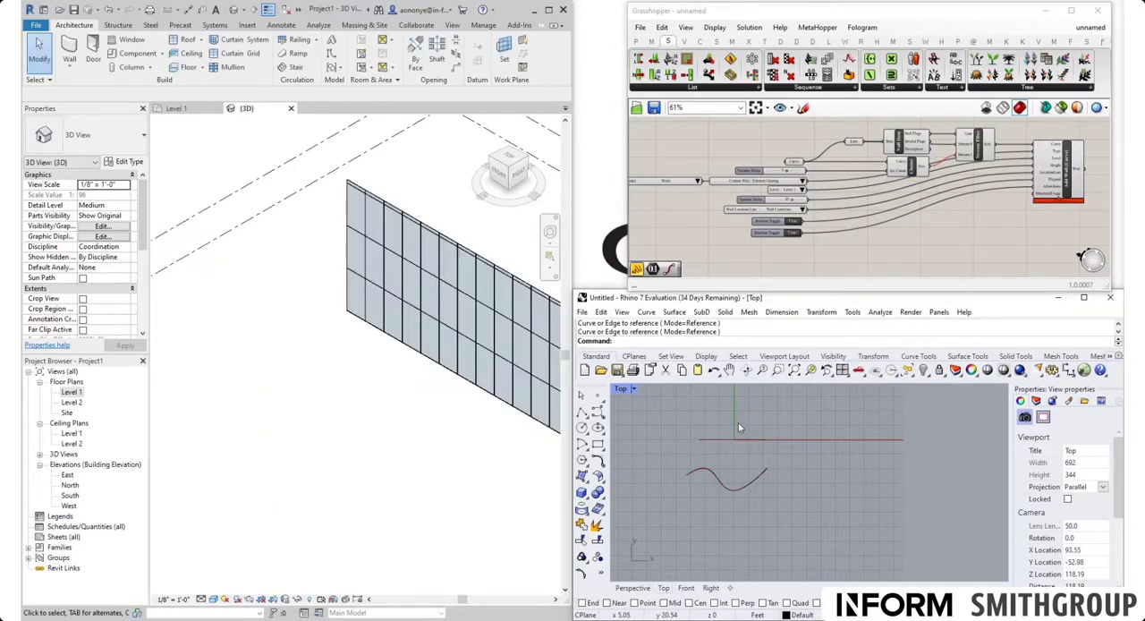
Step: Set the Curve parameter to the wavy Rhino curve so the curtain wall is generated from its arcs
left_click(425, 395)
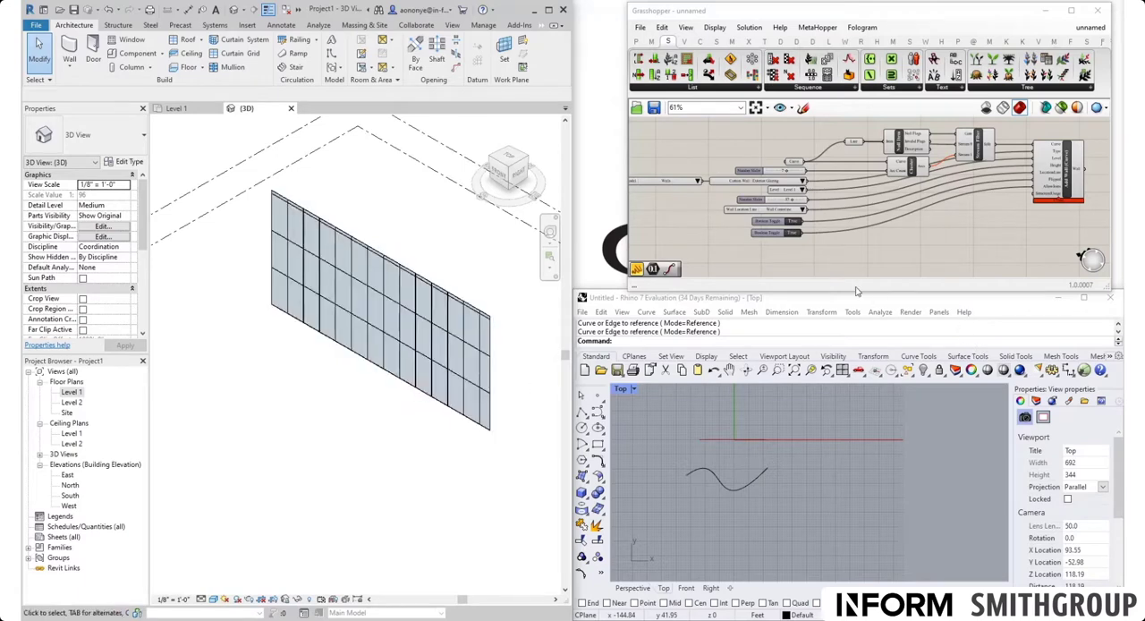
scroll(810, 158, "up", 3)
right_click(791, 167)
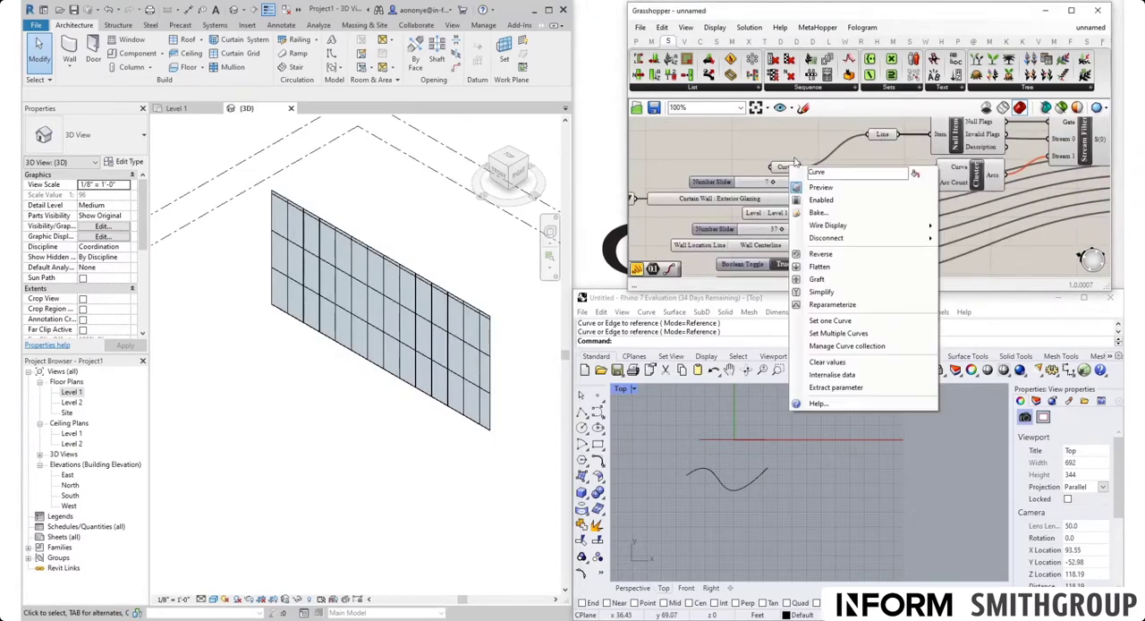
left_click(831, 321)
left_click(741, 482)
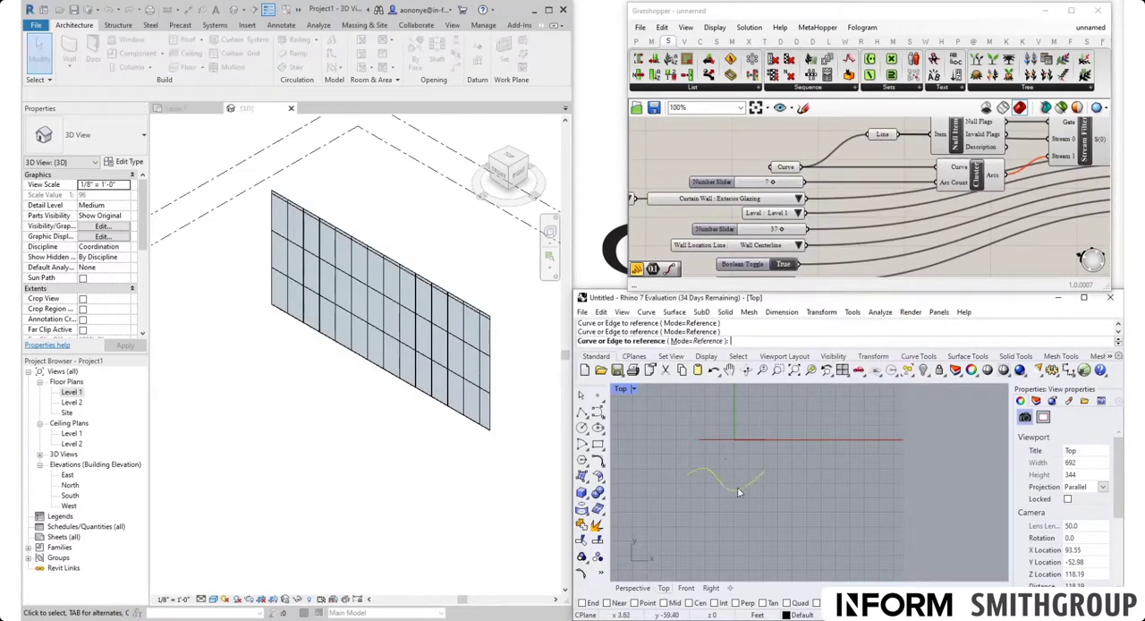
scroll(447, 401, "down", 2)
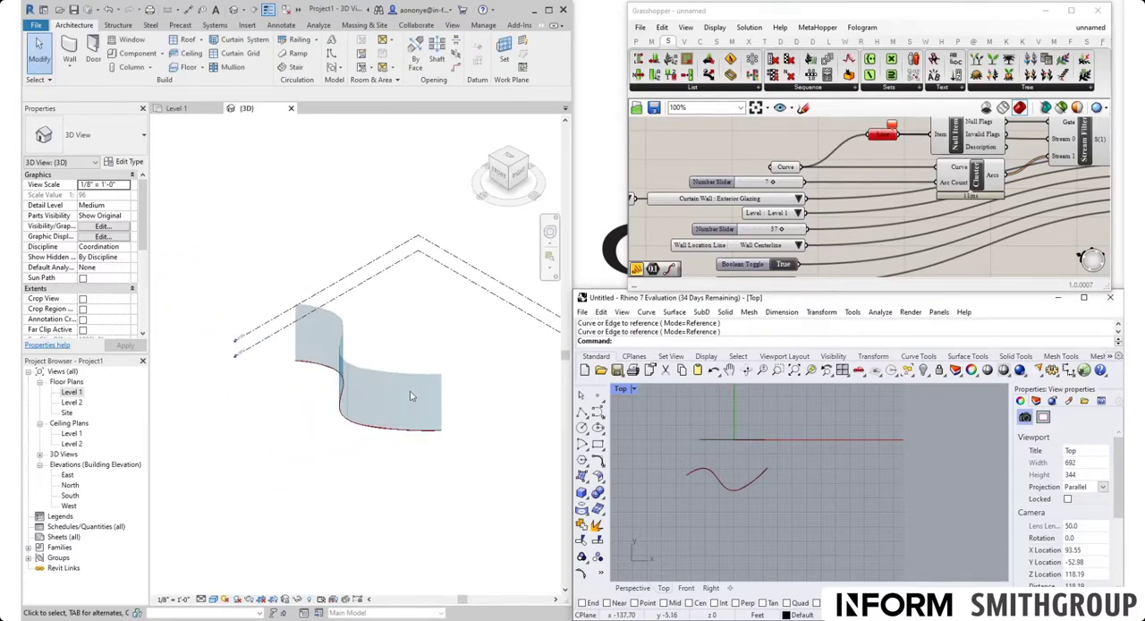
scroll(409, 391, "up", 1)
Step: Move the wavy curve in Rhino closer to the straight line, then deselect it
left_click(740, 488)
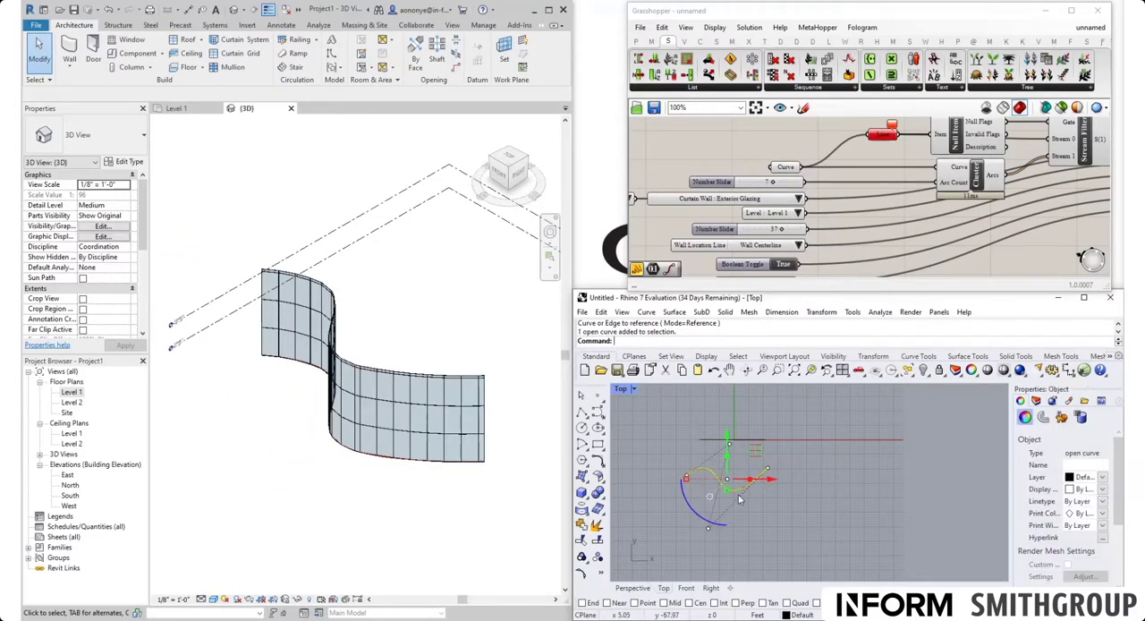
left_click_drag(729, 442, 739, 415)
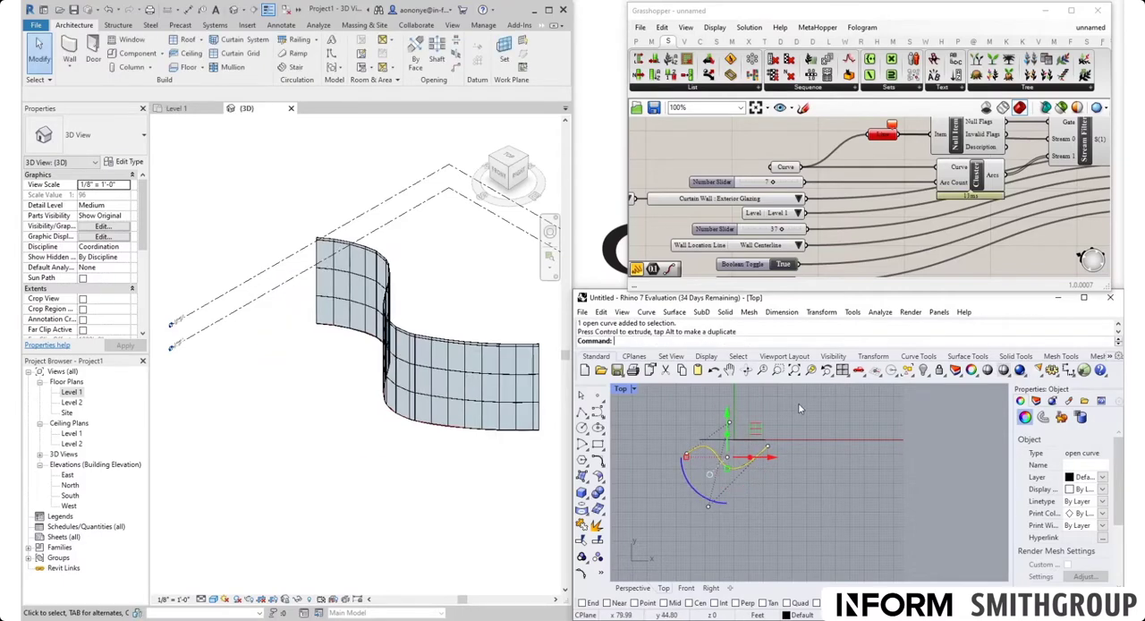
left_click(797, 476)
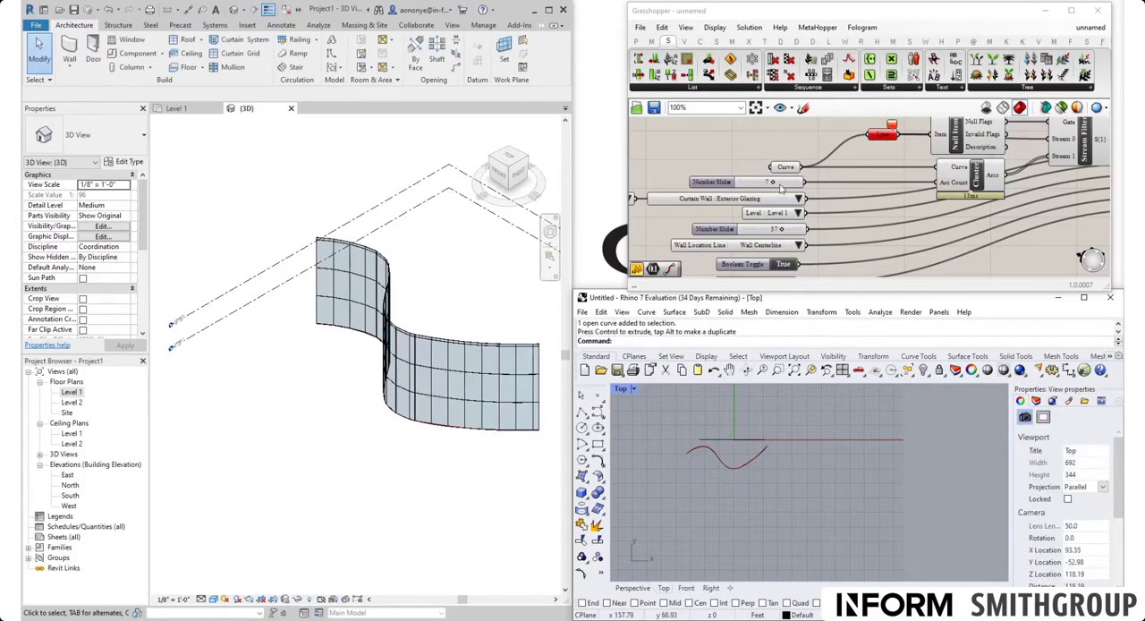
Step: Add a second Add Wall (Curve) component in the empty canvas area below the existing definition
scroll(781, 187, "down", 3)
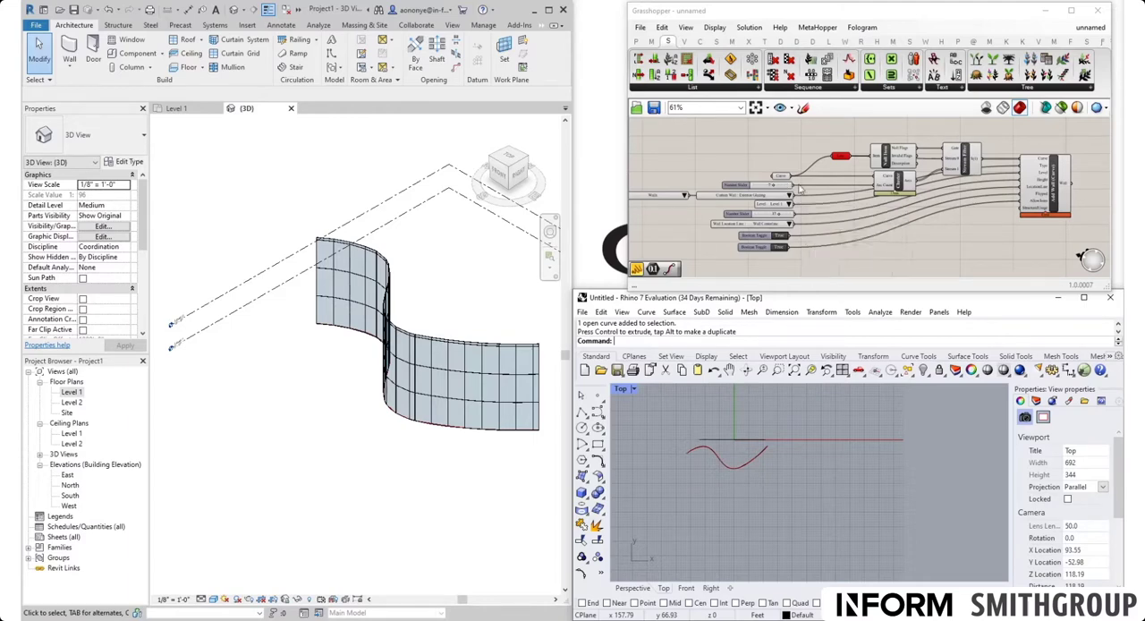
scroll(861, 165, "down", 3)
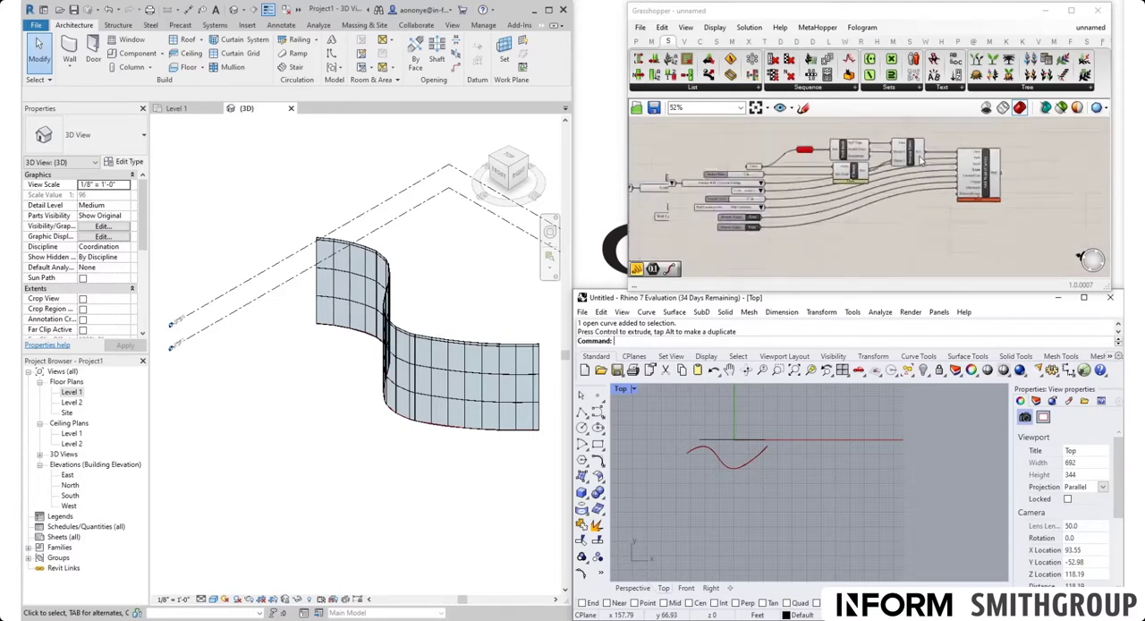
scroll(883, 233, "up", 2)
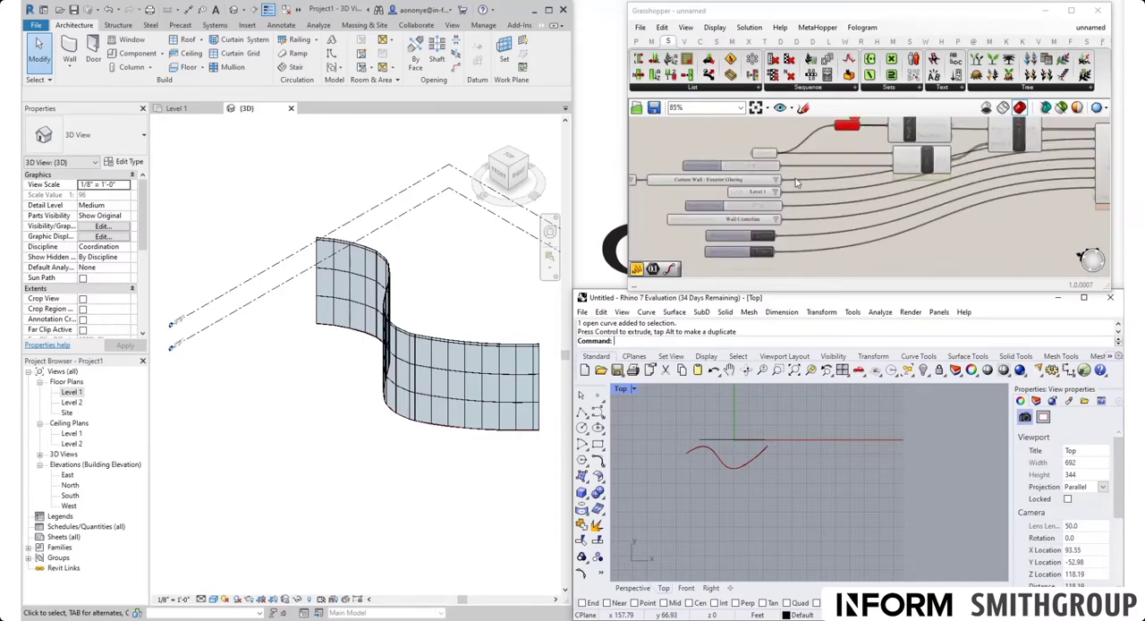
scroll(832, 228, "down", 3)
scroll(826, 220, "up", 2)
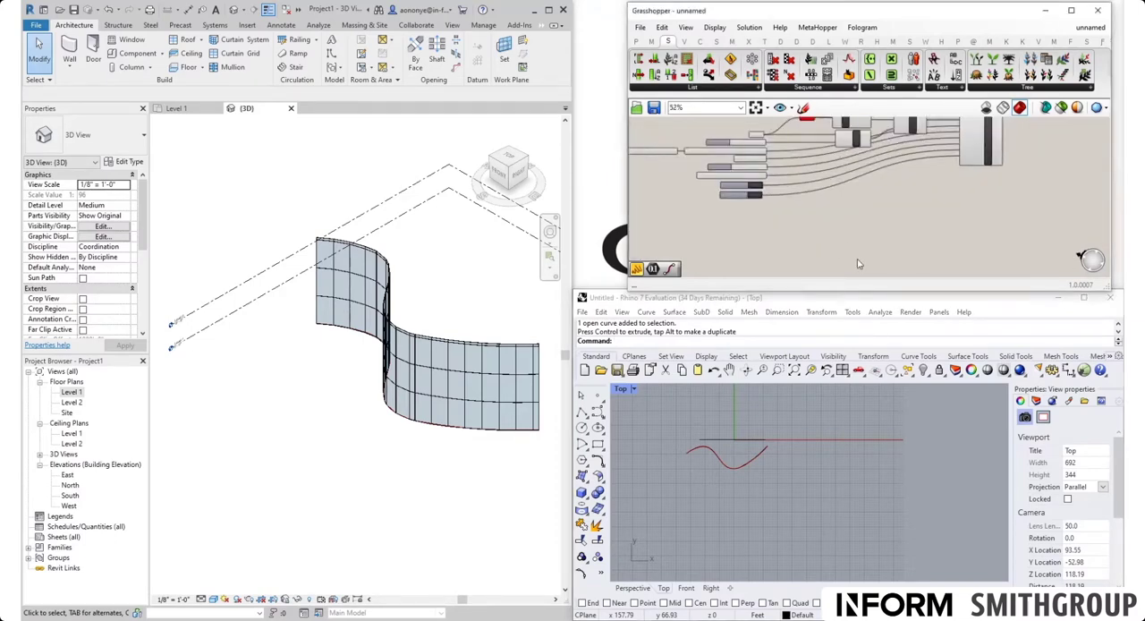
double_click(857, 254)
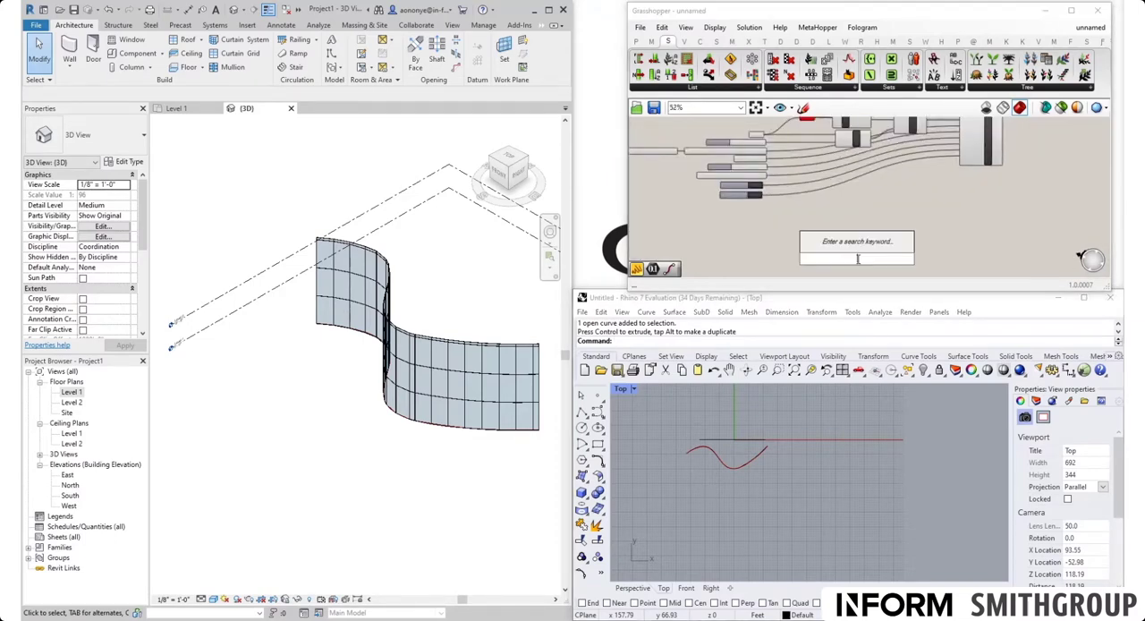
left_click(860, 42)
left_click(1102, 87)
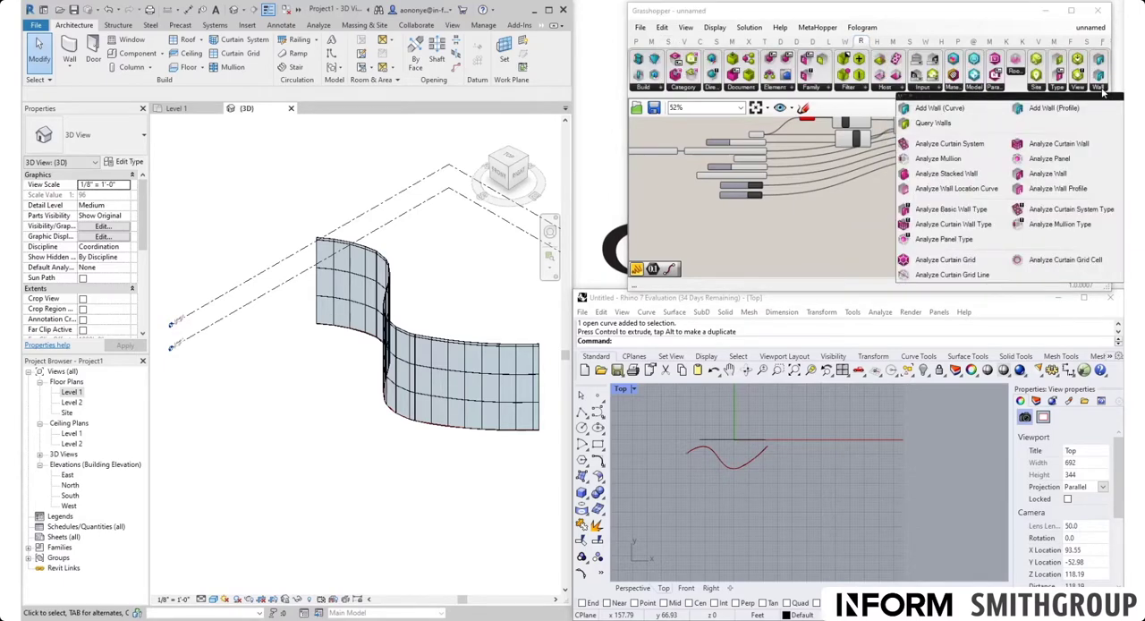
left_click_drag(934, 108, 830, 257)
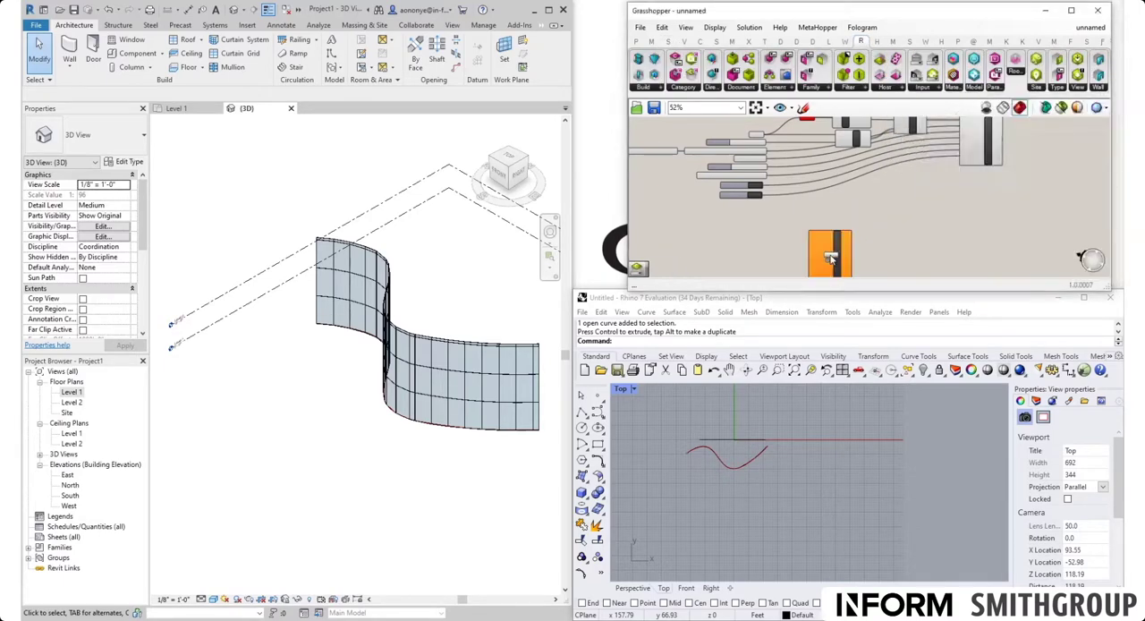
scroll(798, 231, "up", 5)
left_click_drag(767, 124, 815, 180)
scroll(825, 213, "down", 3)
Step: Add a new Curve parameter beside the second Add Wall (Curve) component
double_click(773, 230)
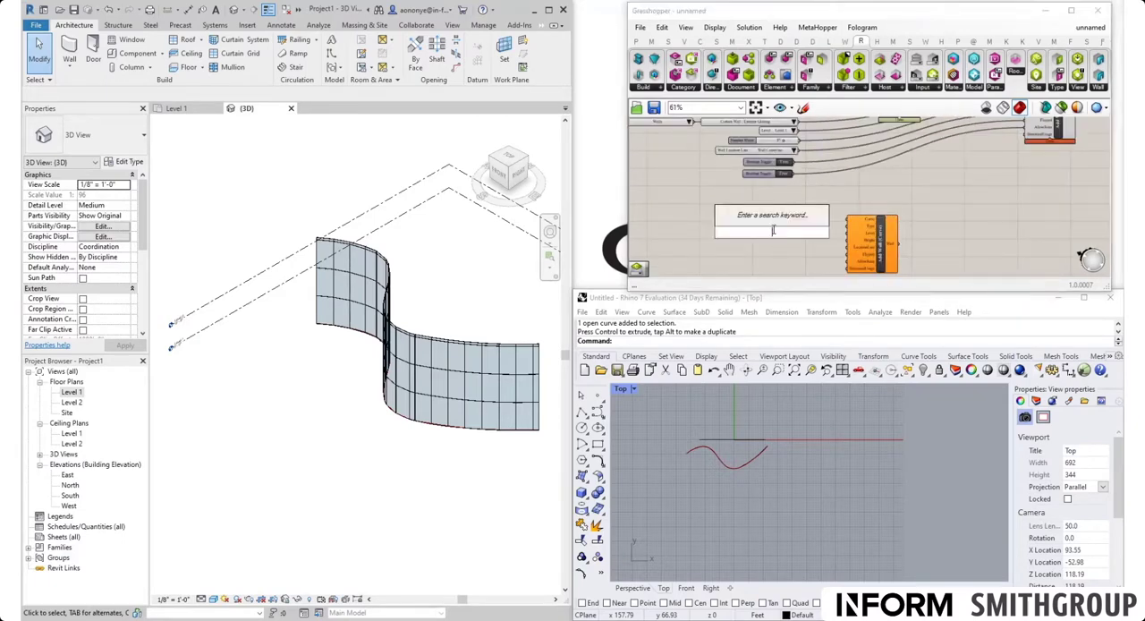
type("curve")
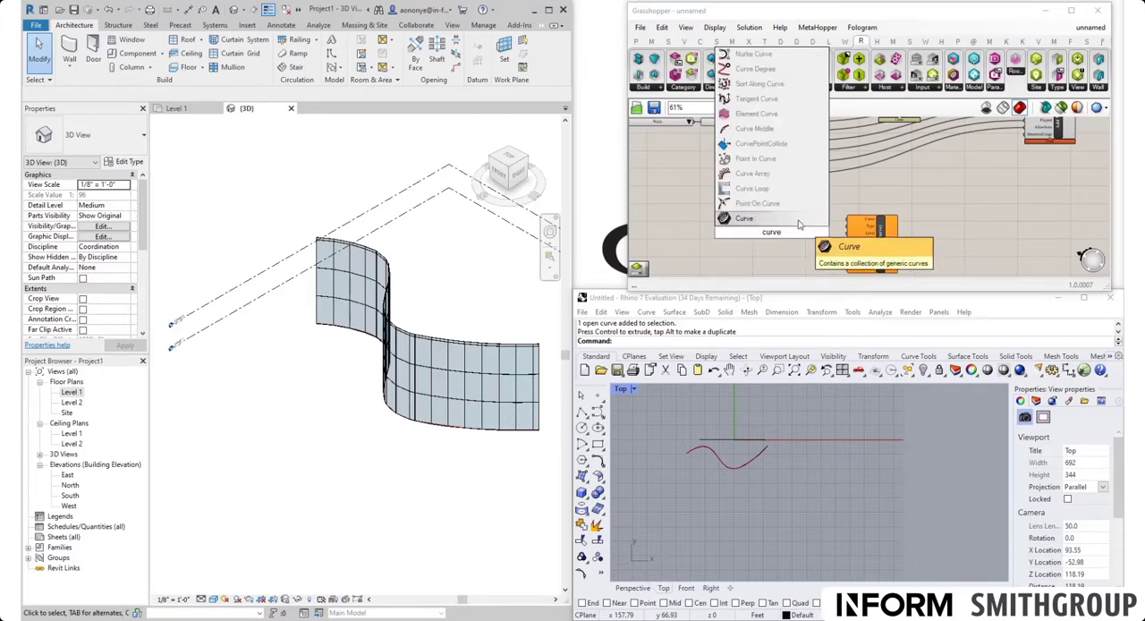
left_click(798, 222)
Step: Reference the straight Rhino line in the new Curve parameter and connect it to the Curve input of the second Add Wall component
scroll(798, 230, "up", 3)
right_click(769, 229)
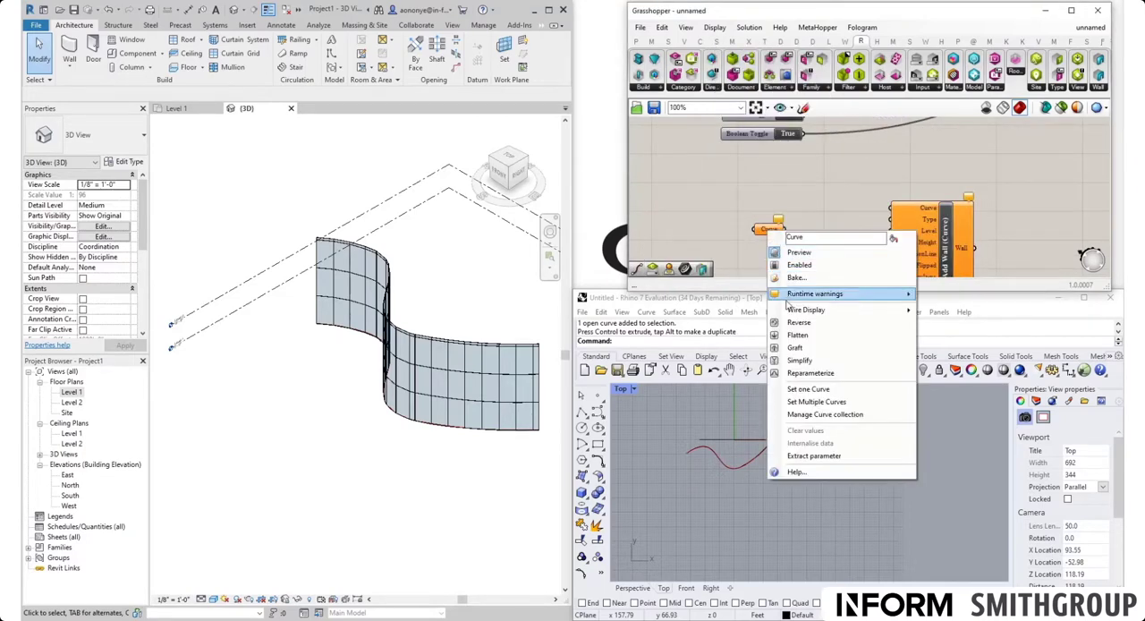
left_click(810, 389)
left_click(727, 439)
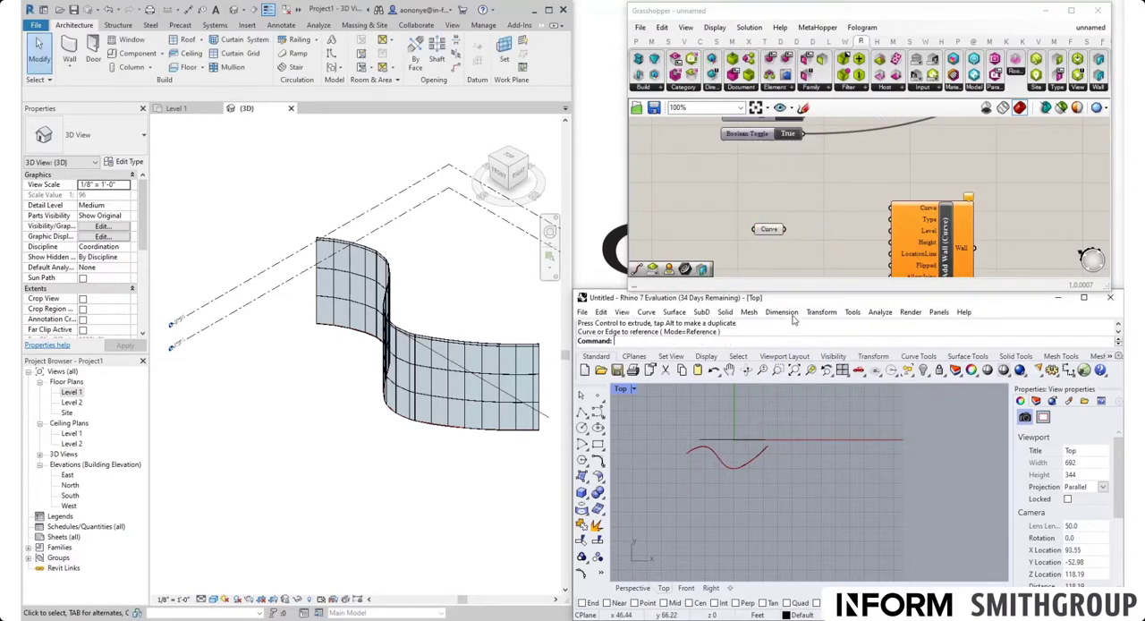
left_click_drag(784, 232, 890, 207)
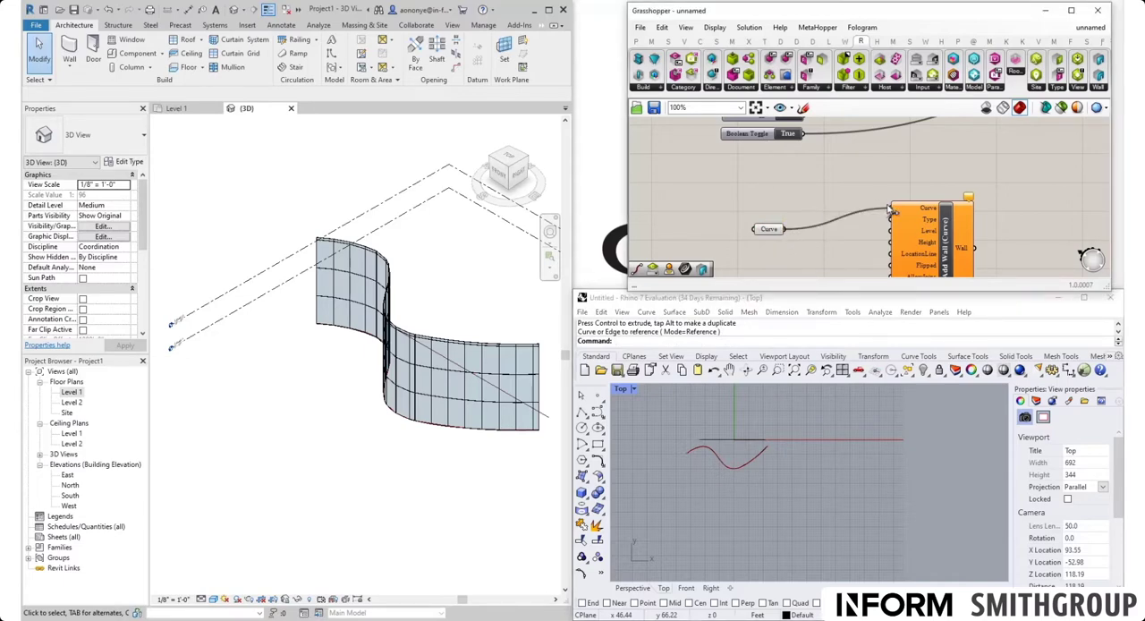
left_click_drag(771, 230, 849, 211)
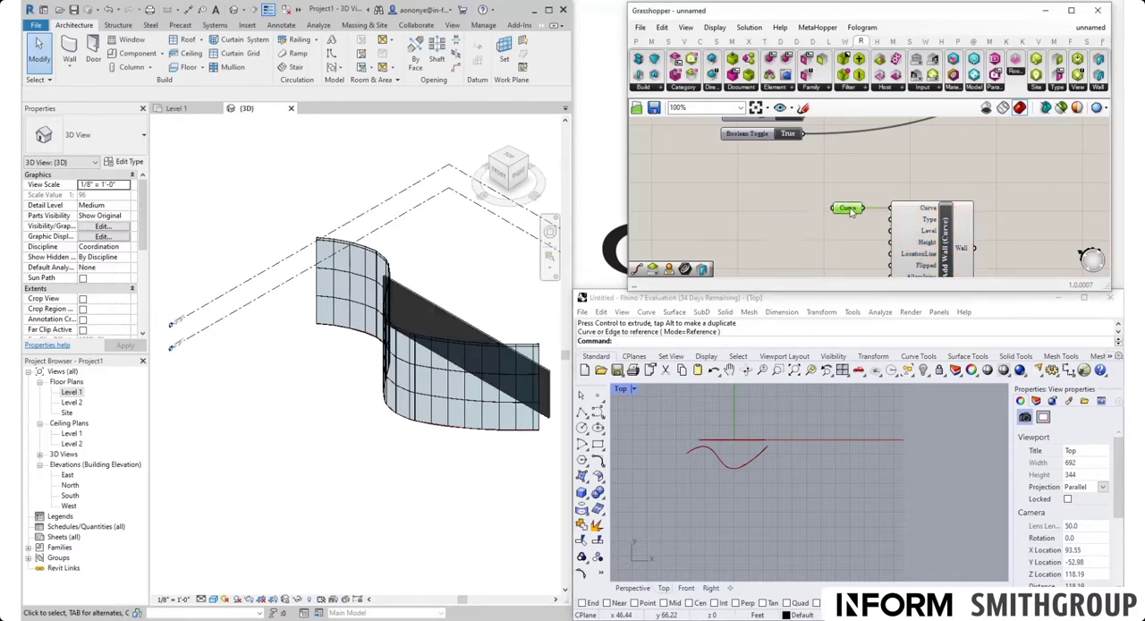
Step: Examine the Type input of Add Wall (Curve) and the type of the generated straight wall in Revit
scroll(942, 229, "up", 3)
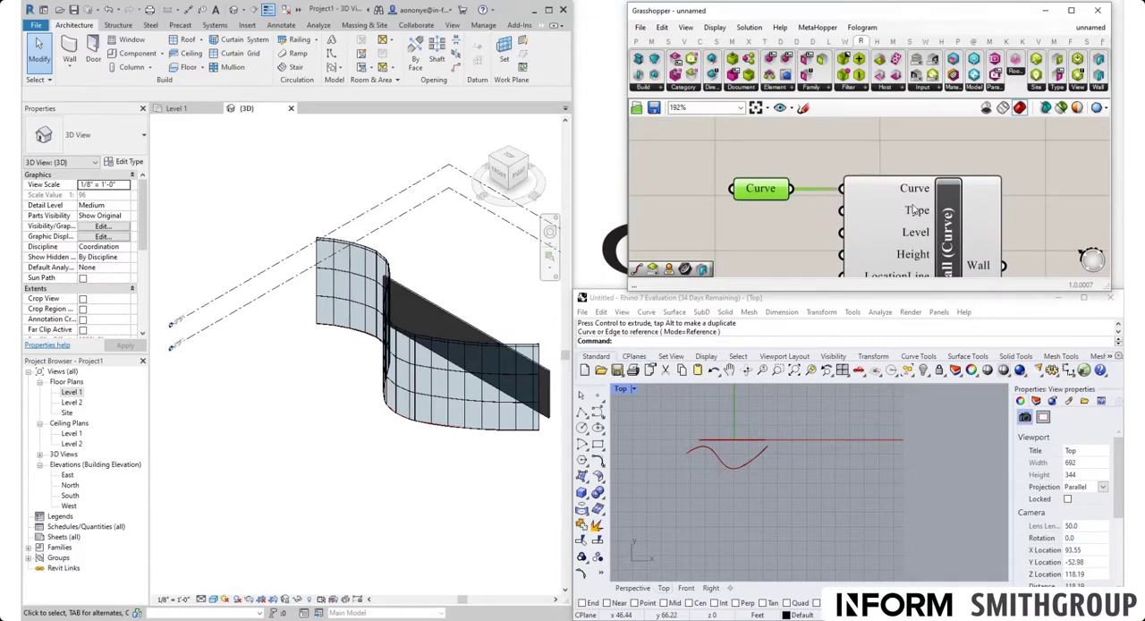
mouse_move(916, 216)
mouse_move(856, 217)
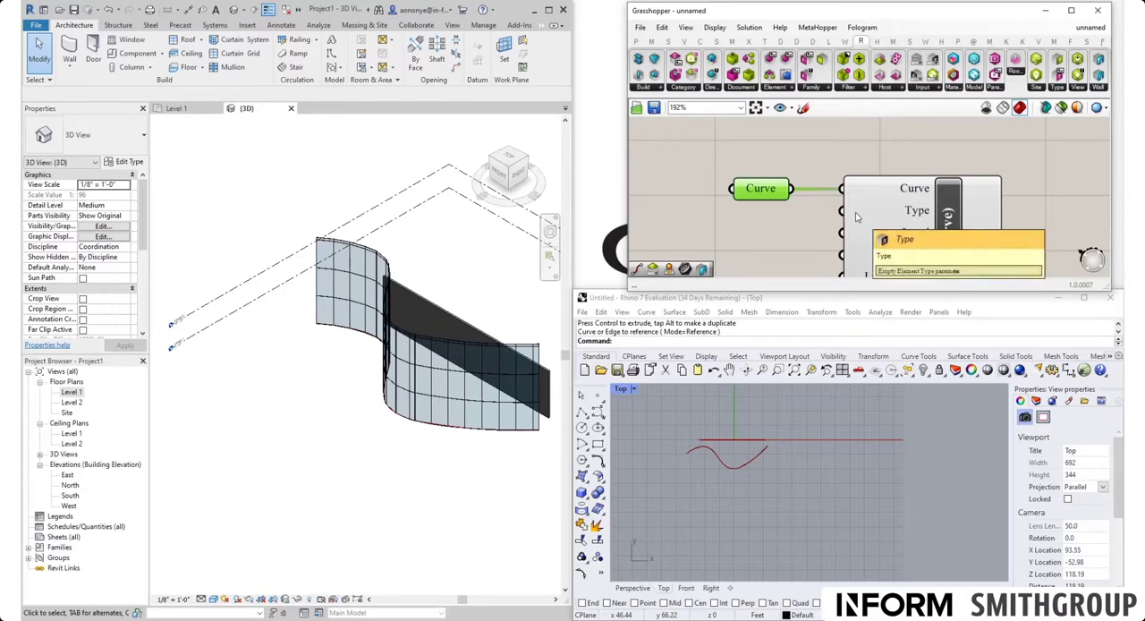
left_click(450, 317)
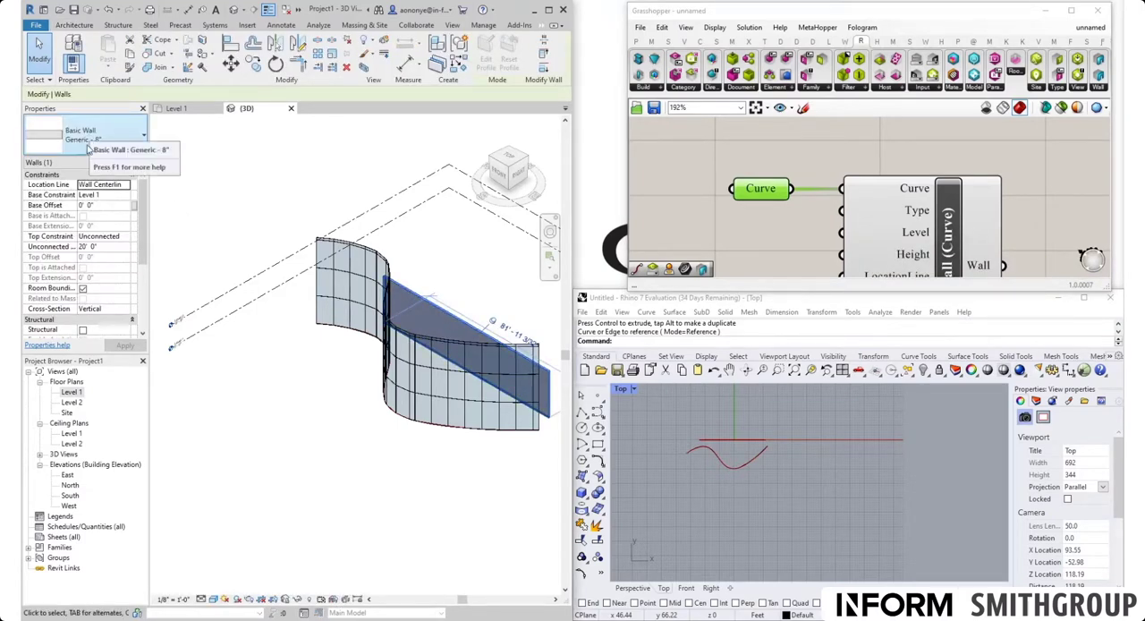
left_click(294, 368)
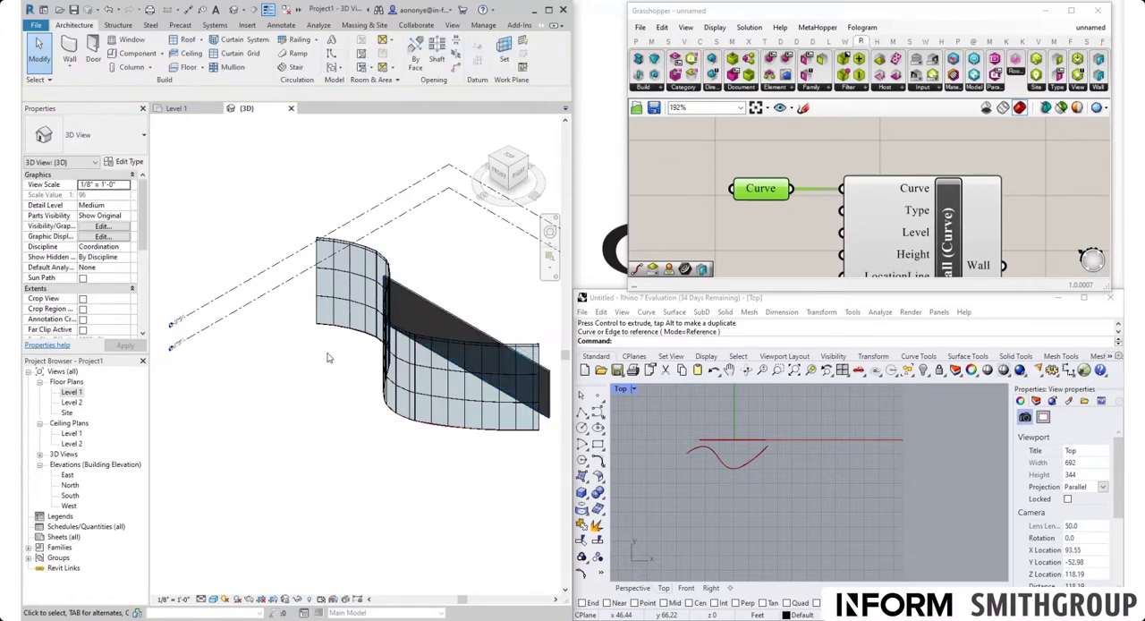
Step: Set the wall type of Revit's Wall tool to Generic - 12" without placing a wall
scroll(434, 281, "down", 2)
scroll(384, 388, "up", 1)
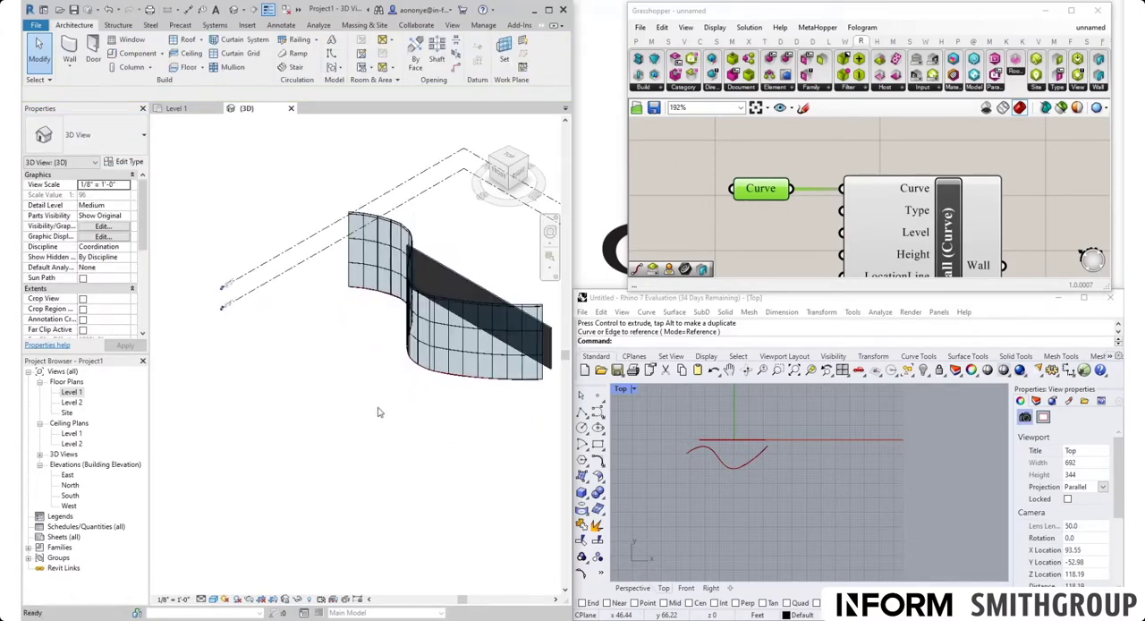
key("w")
key("a")
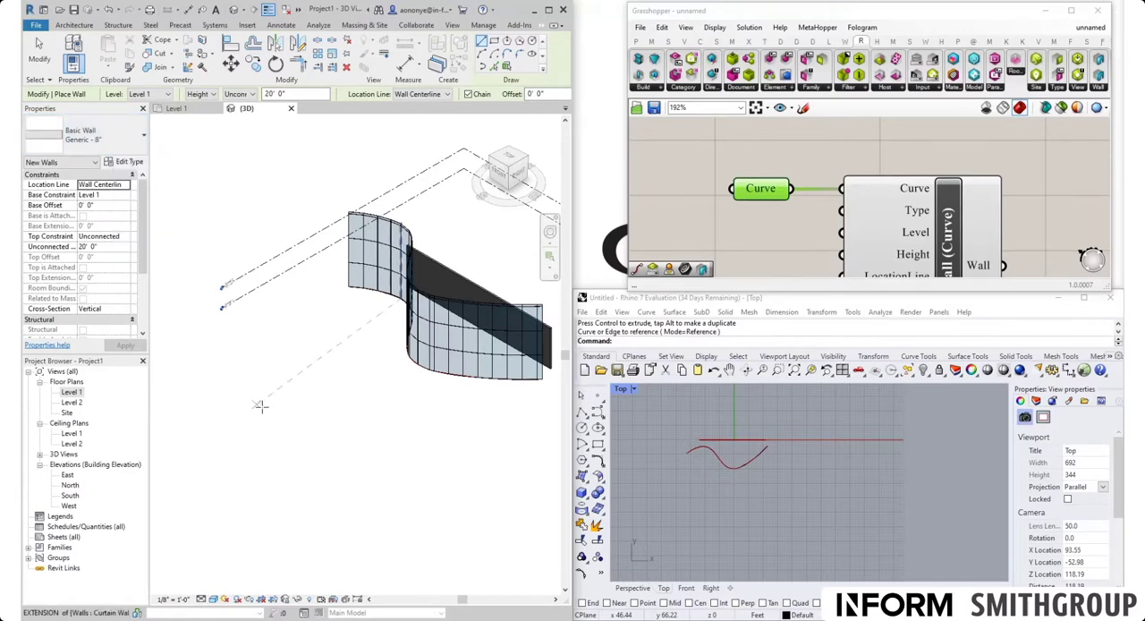
left_click(102, 141)
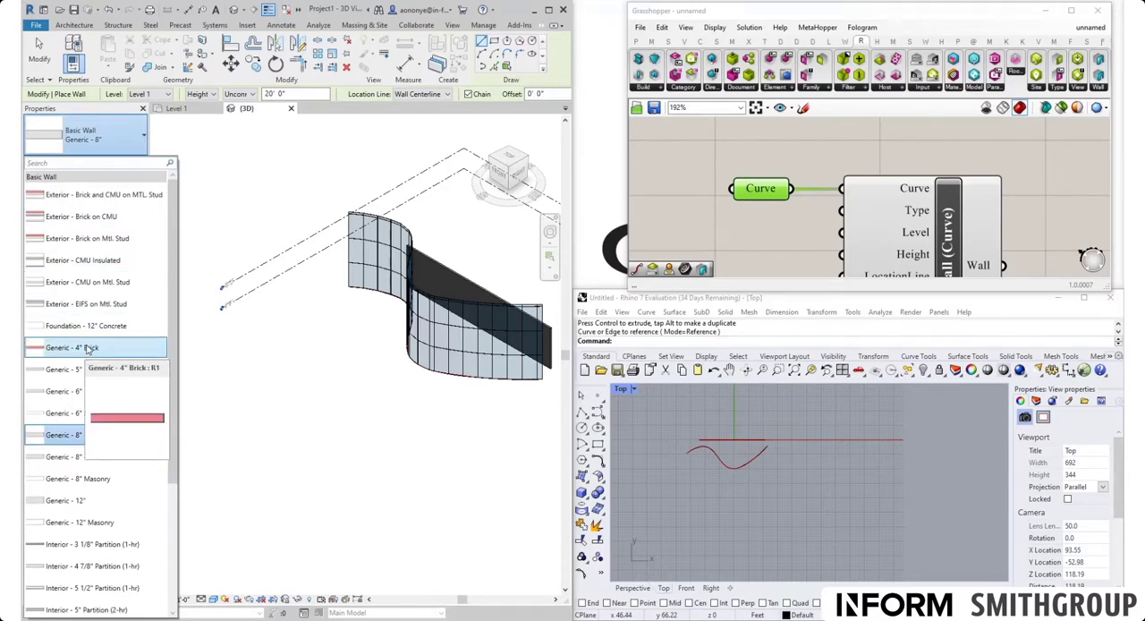
left_click(87, 507)
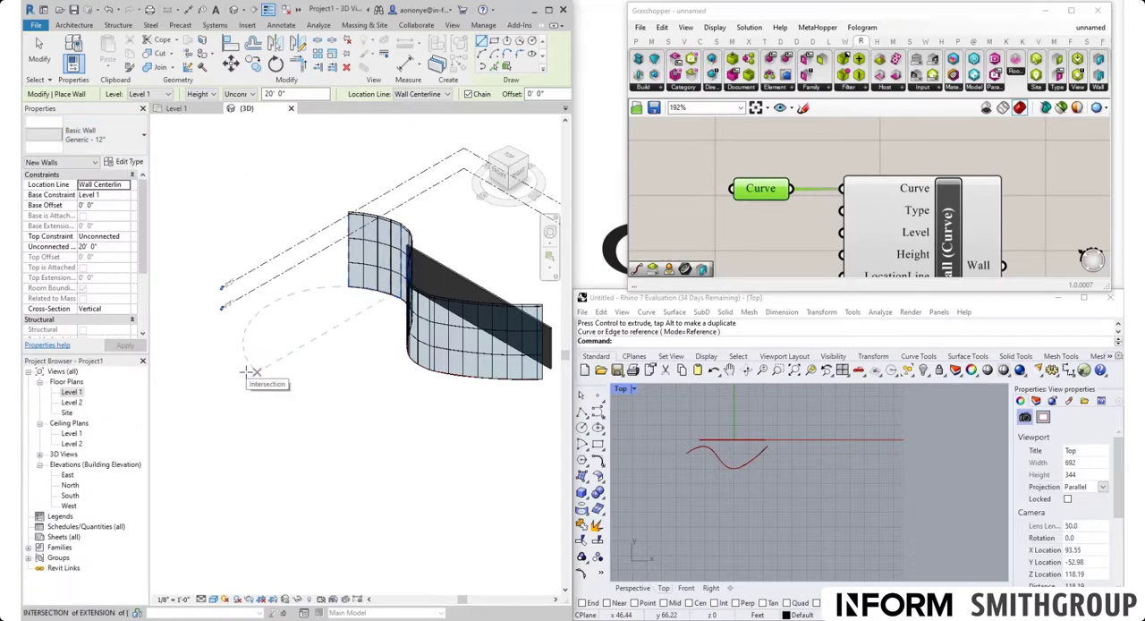
key("Escape")
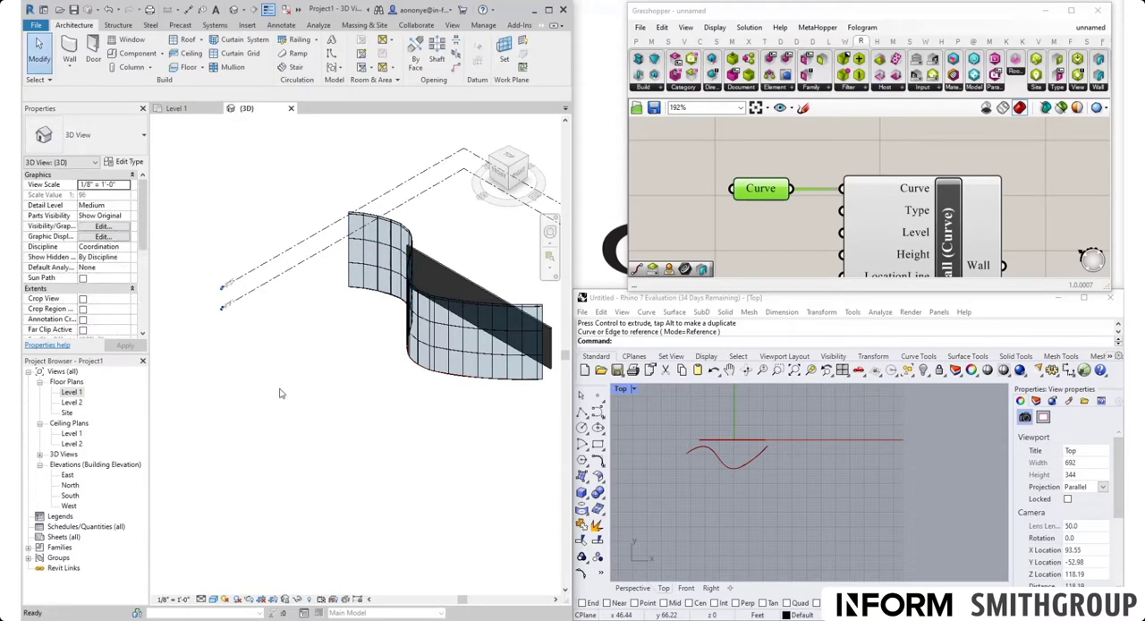
Step: Restart the Wall tool briefly to check which wall type is the current default
key("w")
key("a")
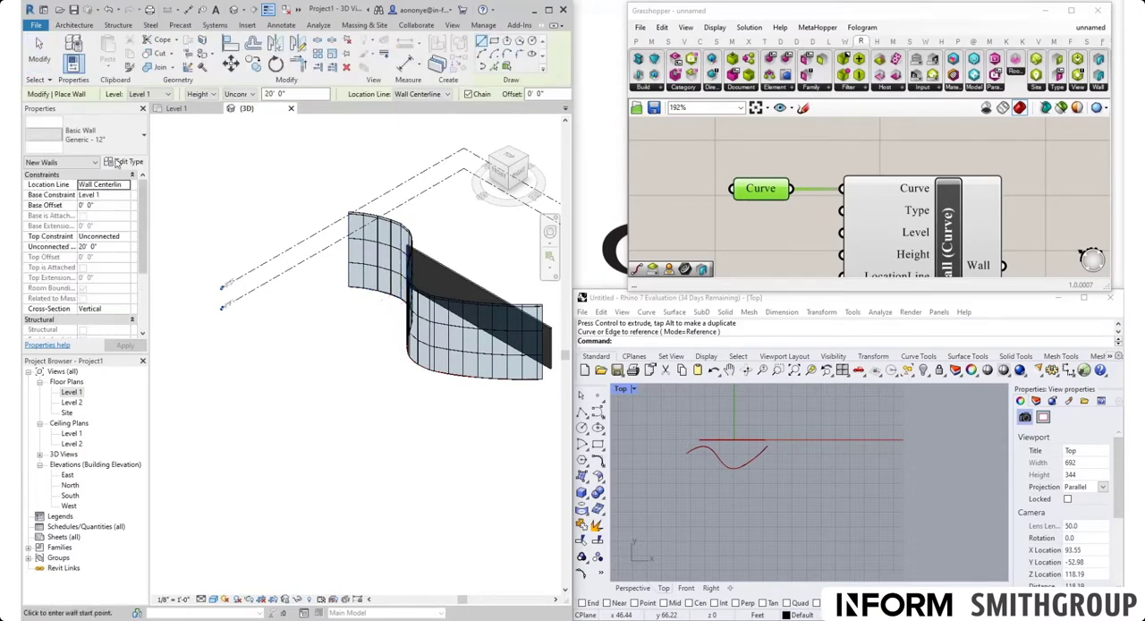
key("Escape")
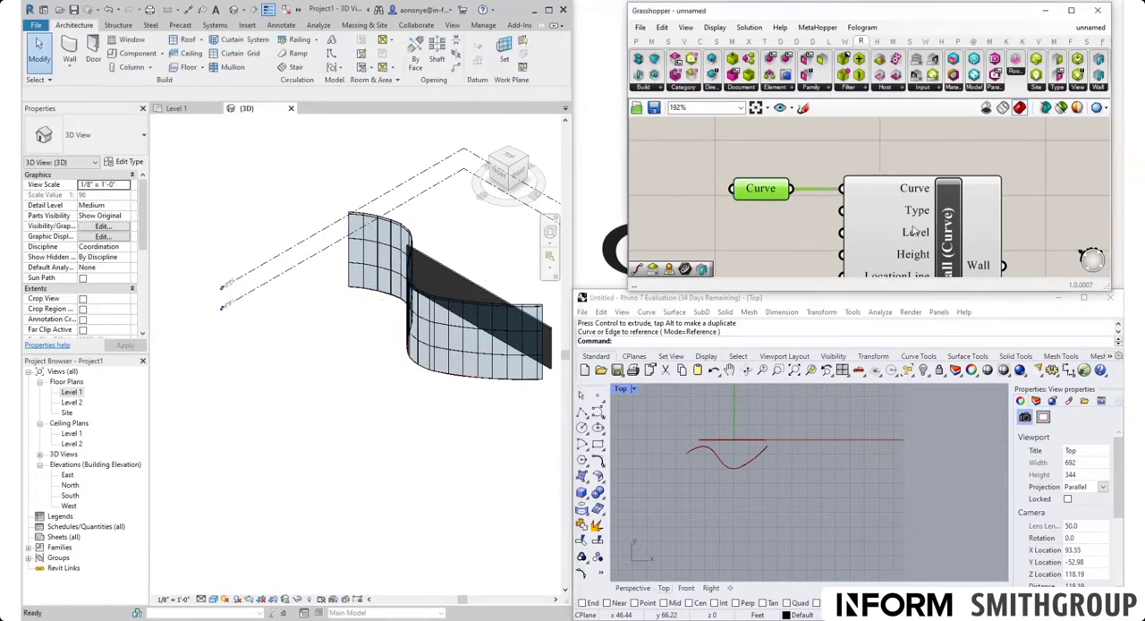
Step: Replace the second Add Wall (Curve) component with a newly placed one beside its Curve parameter
left_click(914, 230)
key("Delete")
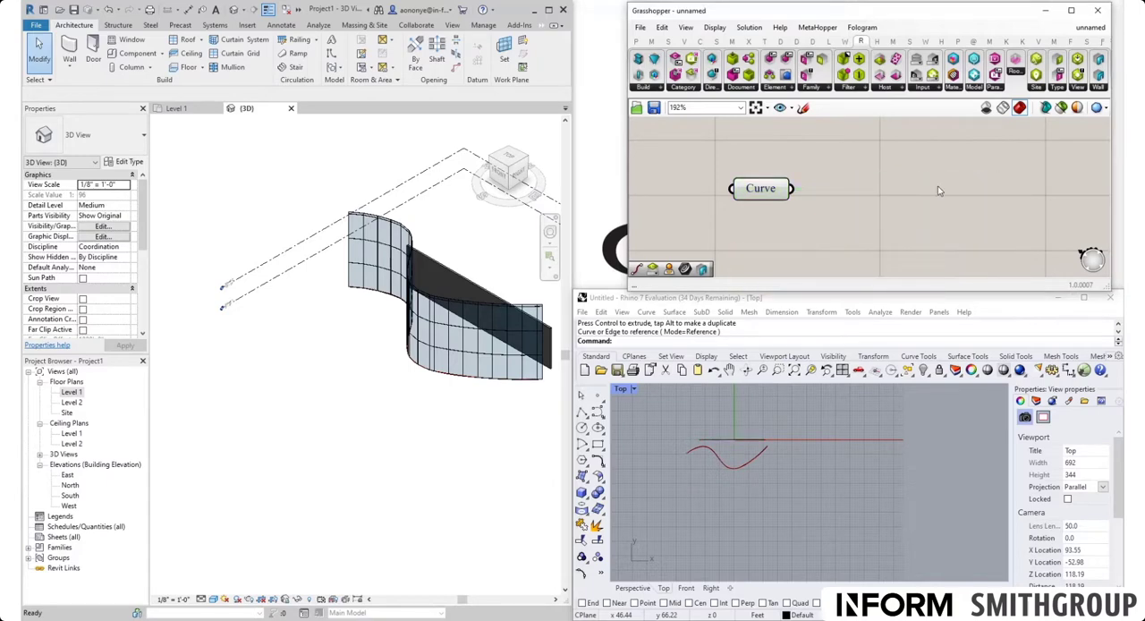
left_click(1100, 86)
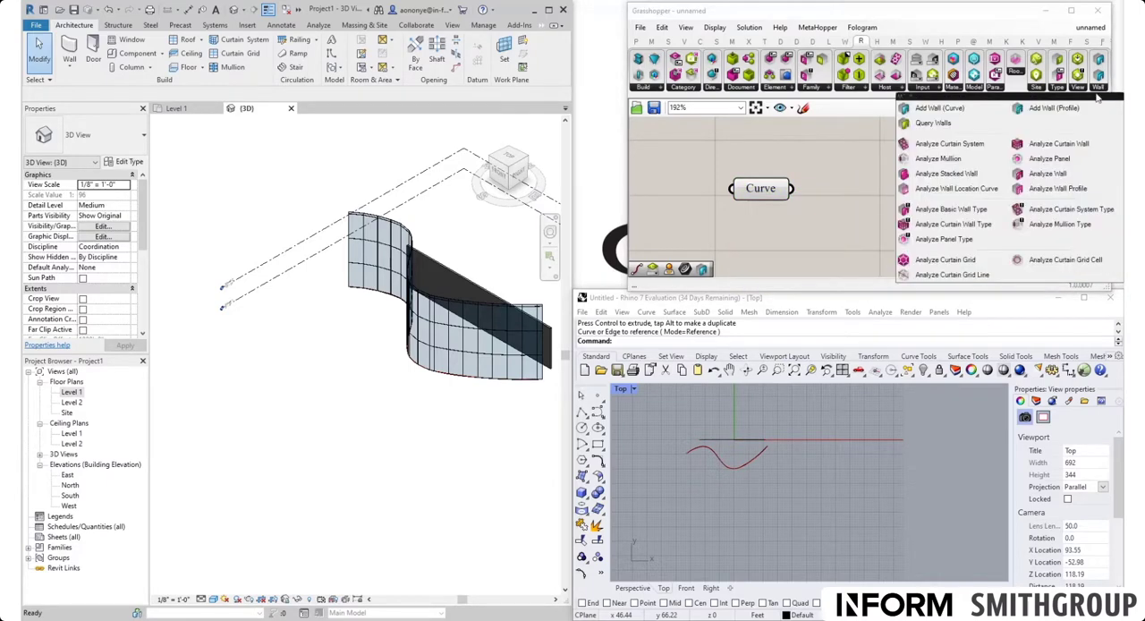
left_click(939, 109)
left_click(897, 208)
scroll(917, 215, "down", 3)
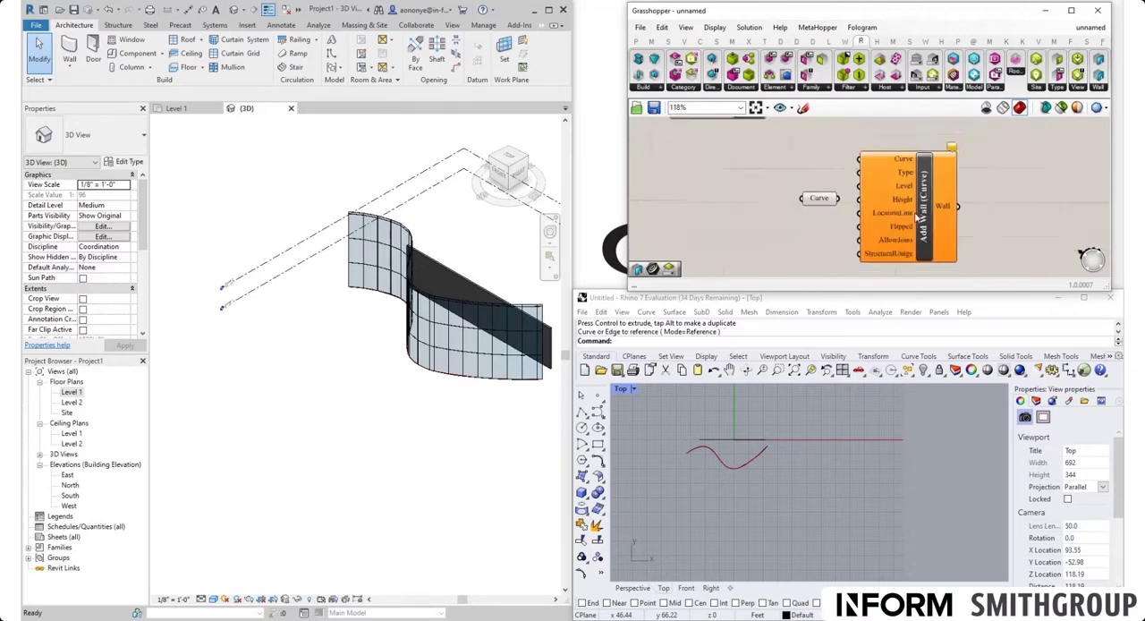
scroll(915, 218, "down", 1)
left_click_drag(922, 214, 943, 242)
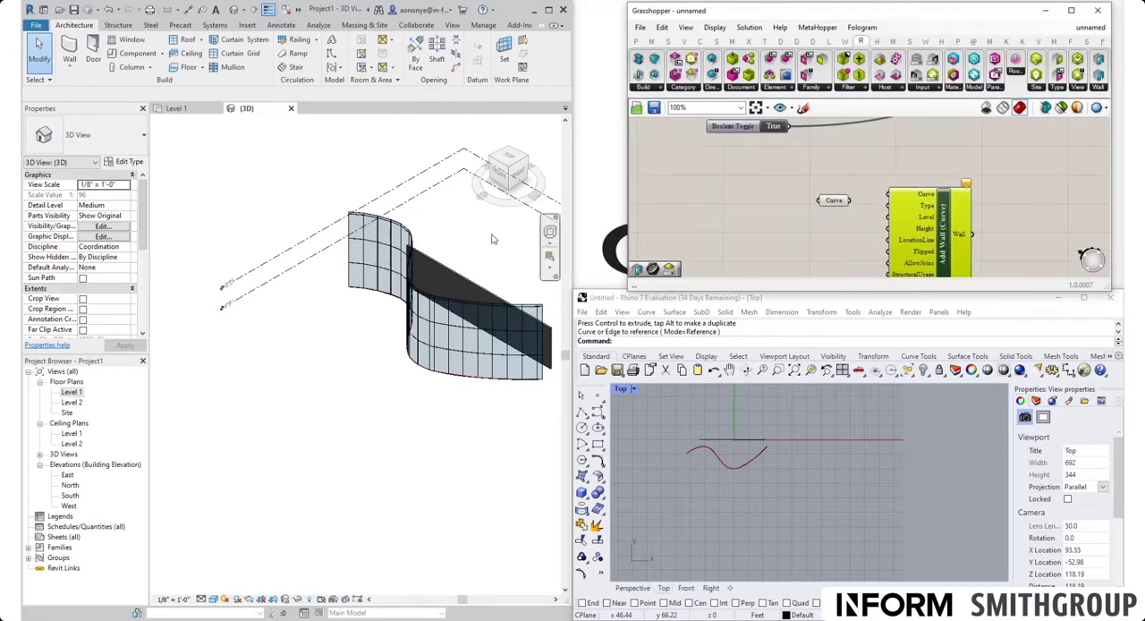
Step: Delete the straight Generic - 8" wall from Revit's 3D view
left_click(471, 285)
left_click(460, 269)
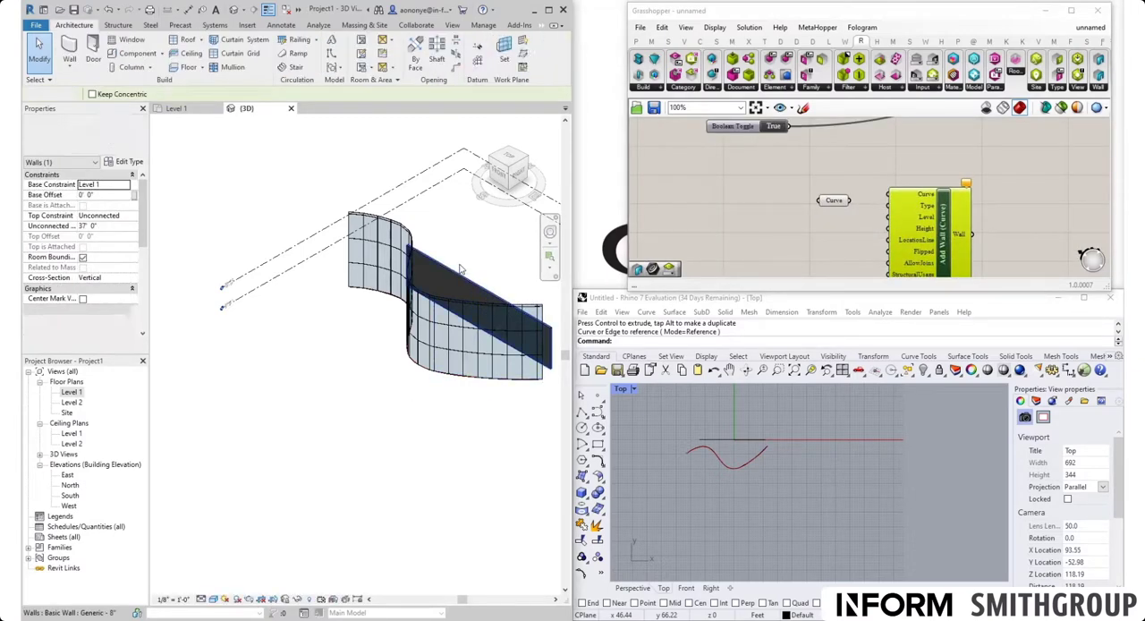
scroll(460, 268, "up", 2)
left_click(510, 298)
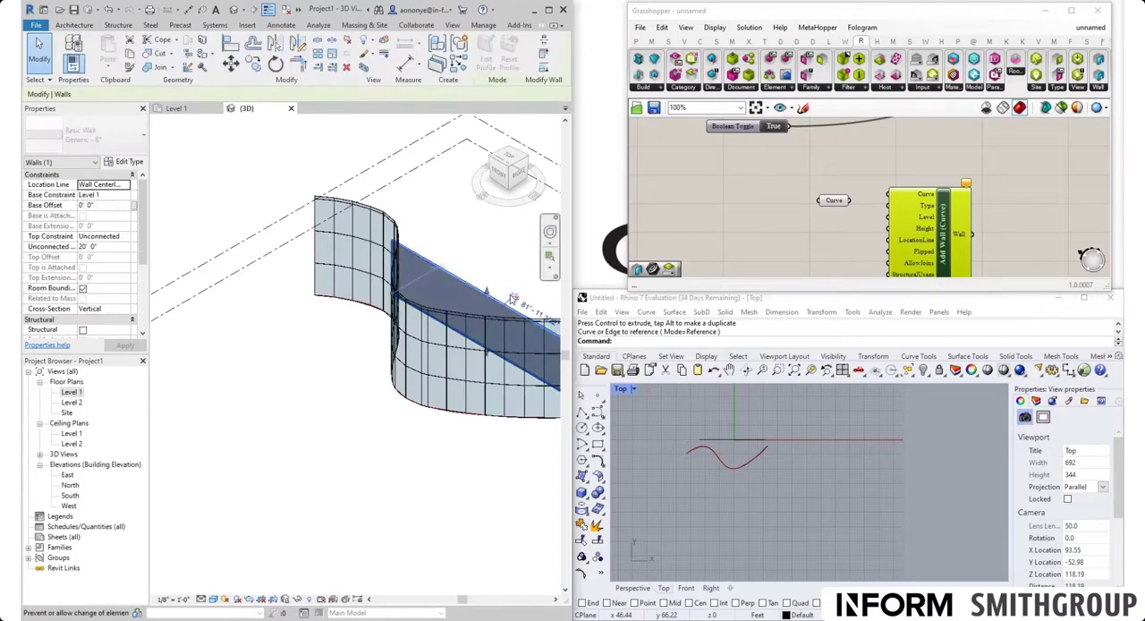
key("Delete")
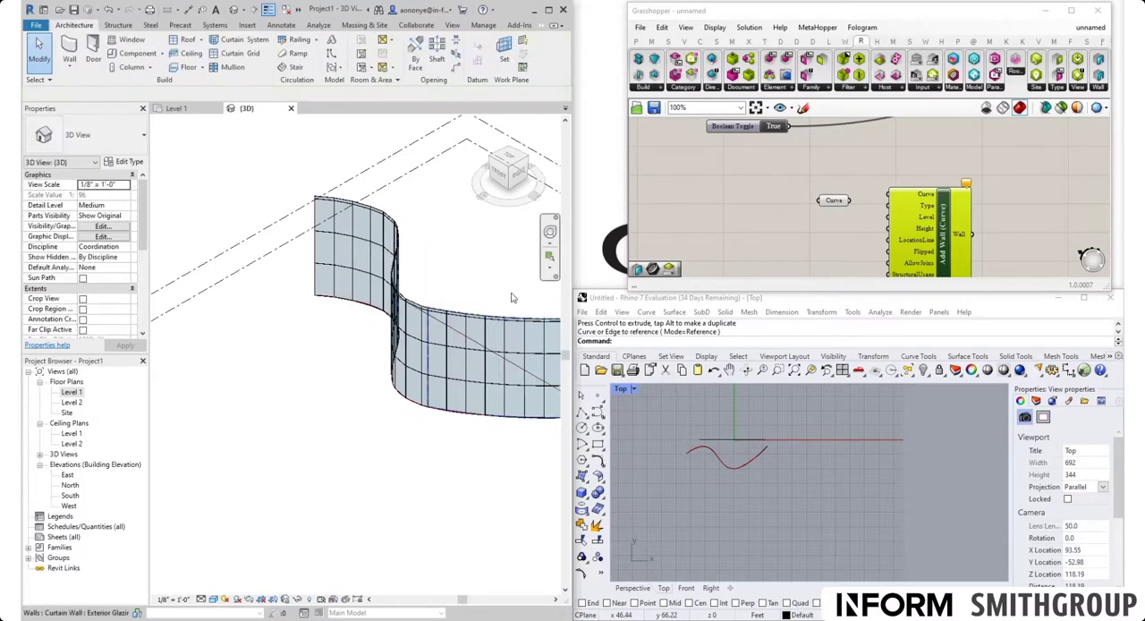
Step: Connect the Curve parameter to the new Add Wall (Curve) component's Curve input and check the generated straight wall's type in Revit
left_click(854, 249)
left_click_drag(850, 201, 888, 194)
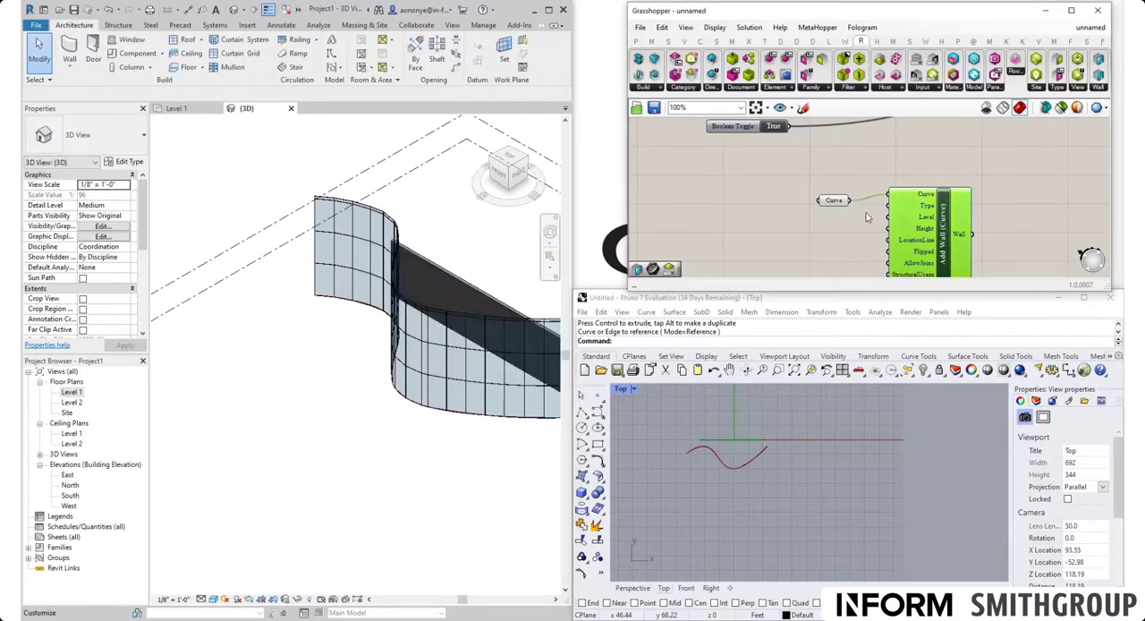
left_click(504, 256)
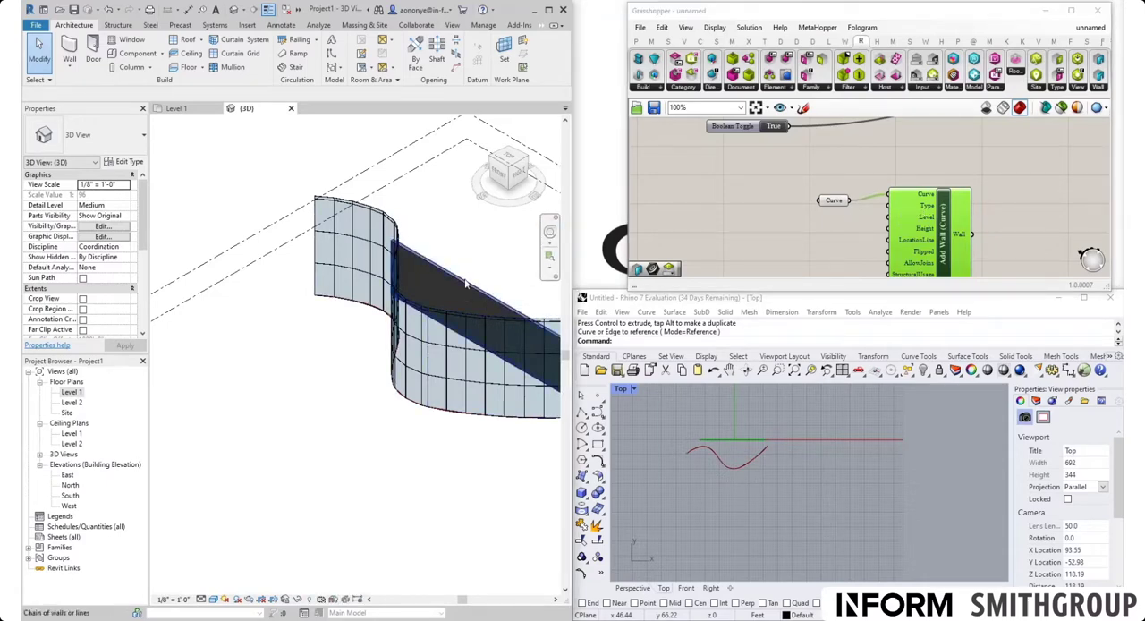
left_click(465, 284)
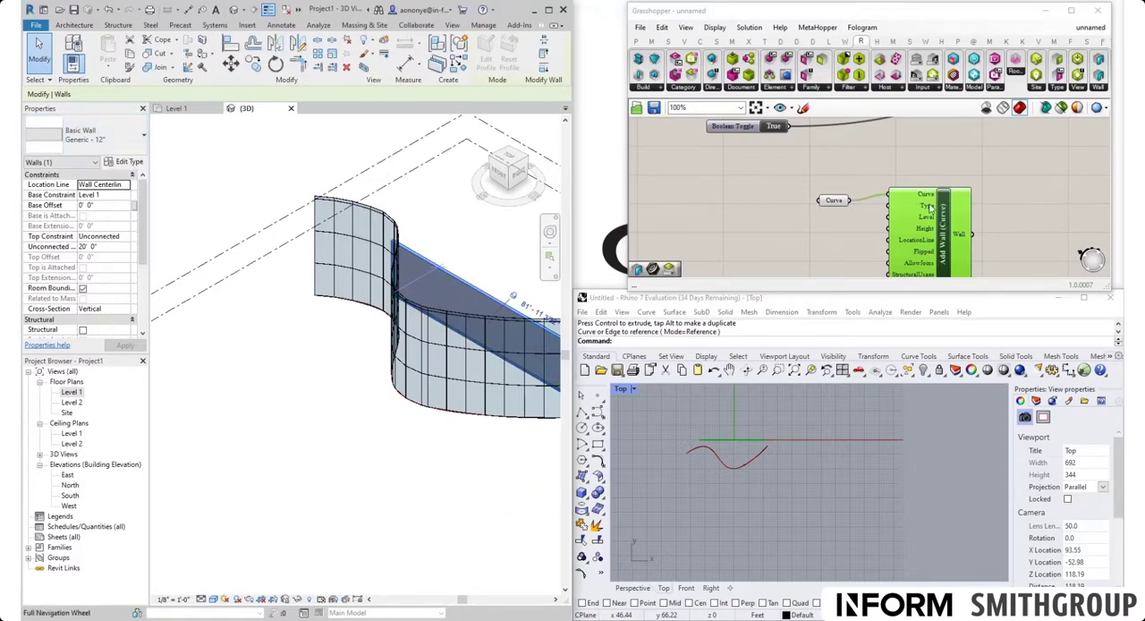
Step: Delete the standalone Curve parameter and its connected Add Wall (Curve) component from the Grasshopper canvas
left_click(959, 218)
left_click(1001, 184)
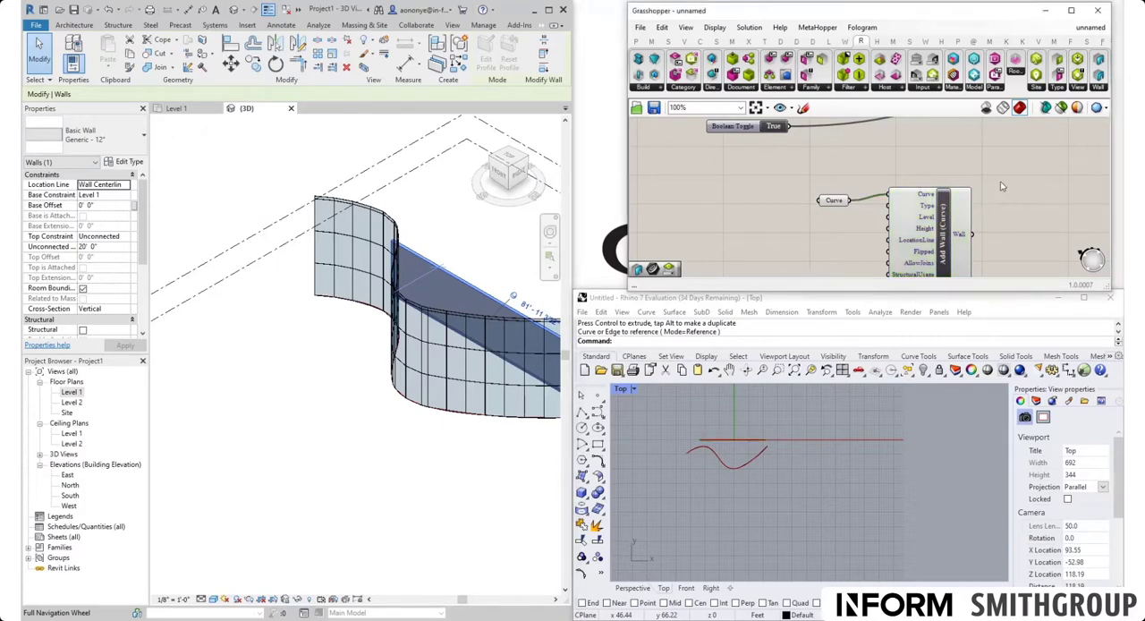
left_click_drag(1001, 161, 772, 243)
key("Delete")
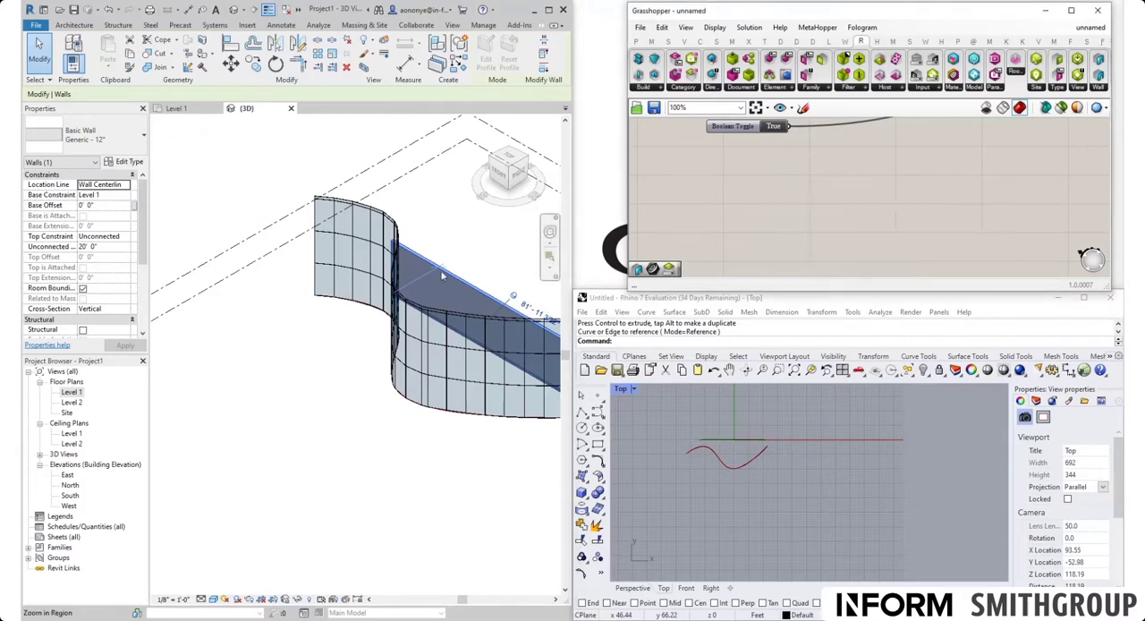
Step: Delete the remaining straight Generic - 12" wall from the Revit 3D view, keeping only the wavy curtain wall
left_click(491, 302)
left_click(492, 302)
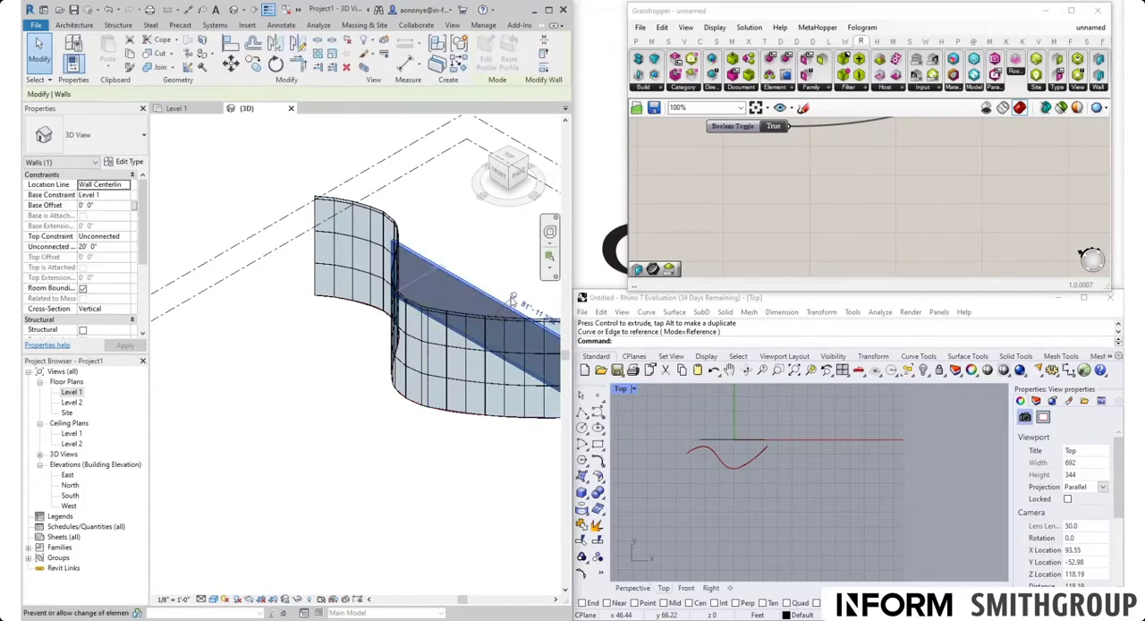
key("Delete")
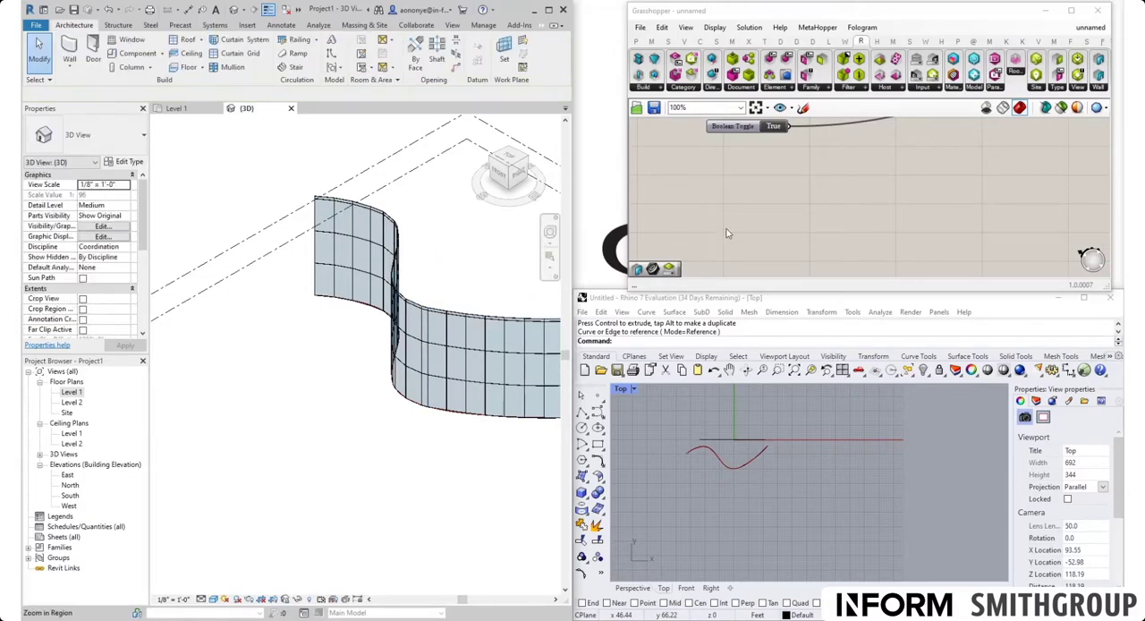
Step: Set the wavy curtain wall's Level input to Level 2 in Grasshopper and inspect its base constraint and offset against Revit's level lines
scroll(773, 196, "down", 5)
scroll(794, 191, "up", 5)
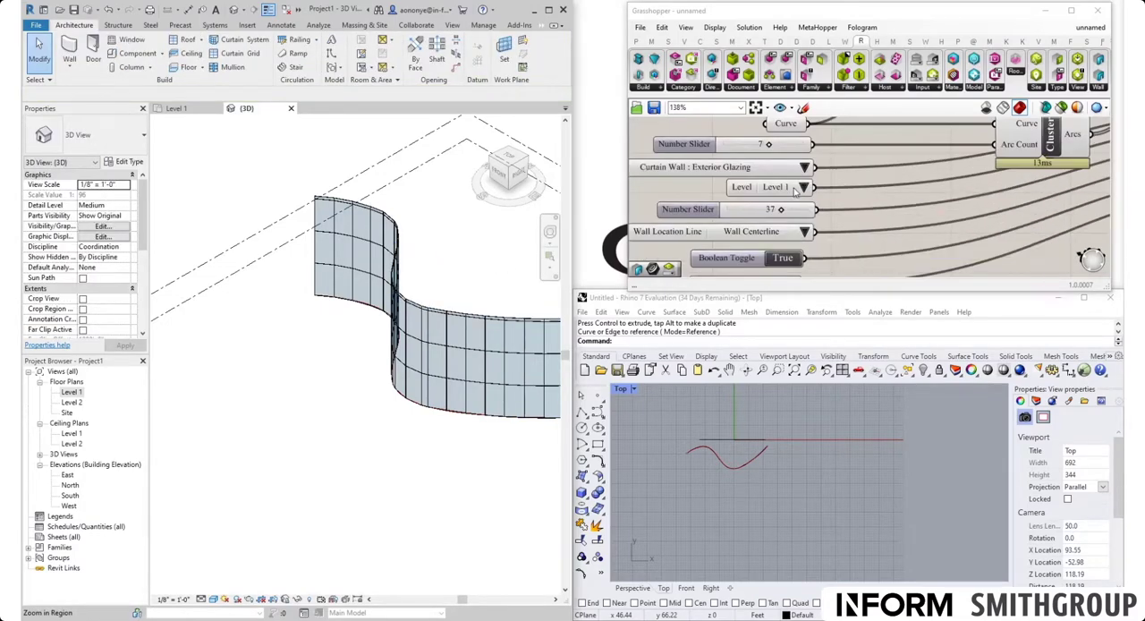
left_click(345, 204)
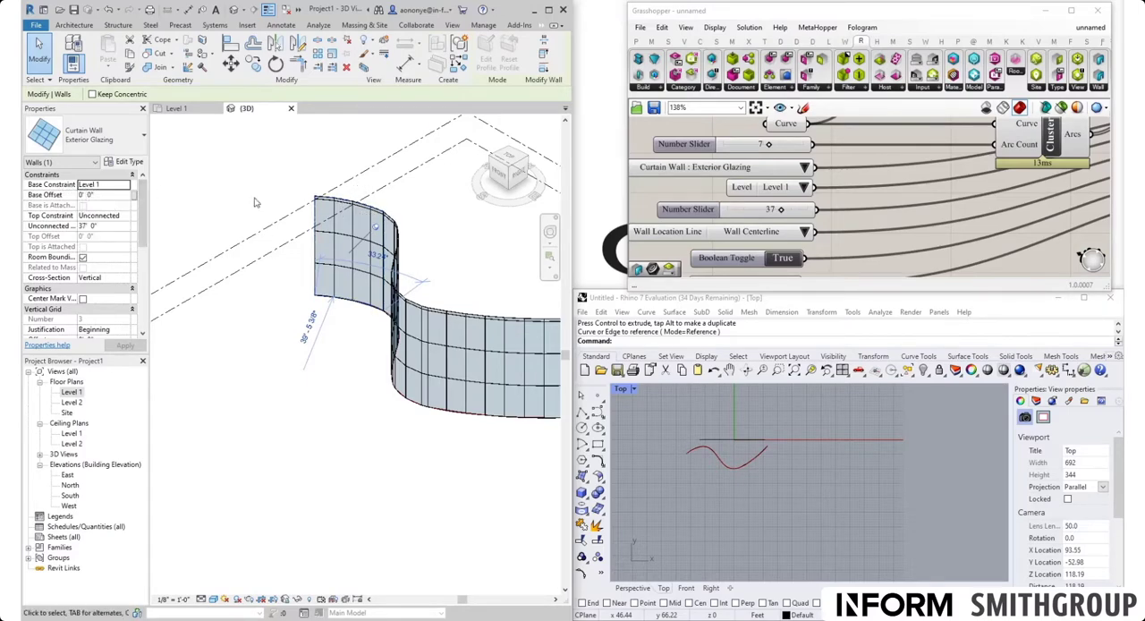
left_click(803, 187)
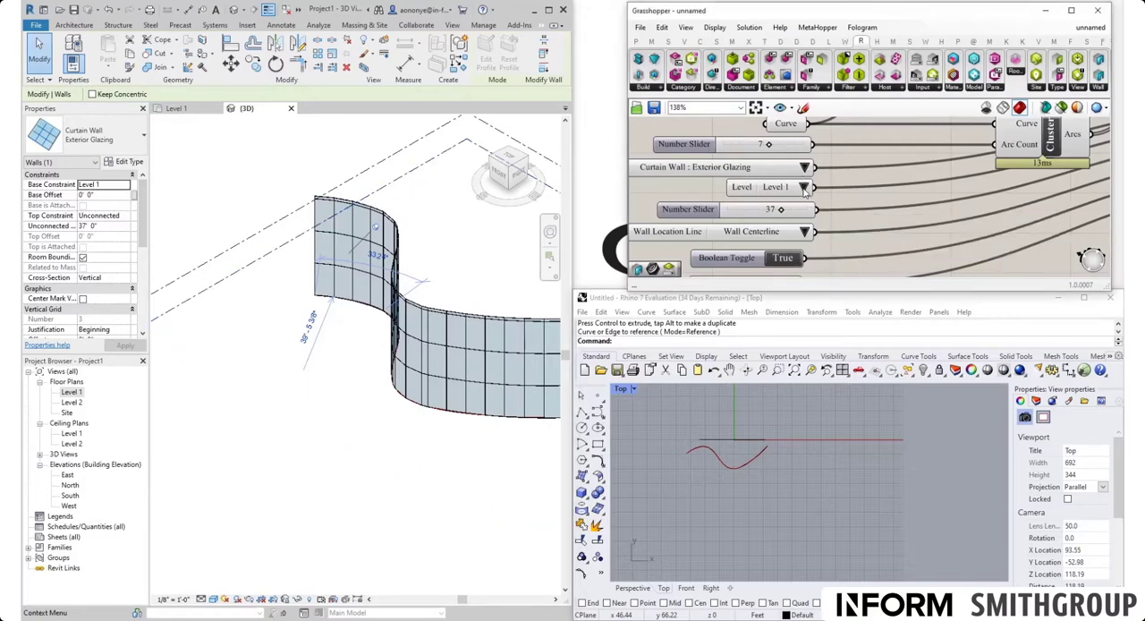
left_click(803, 188)
left_click(822, 202)
left_click(231, 205)
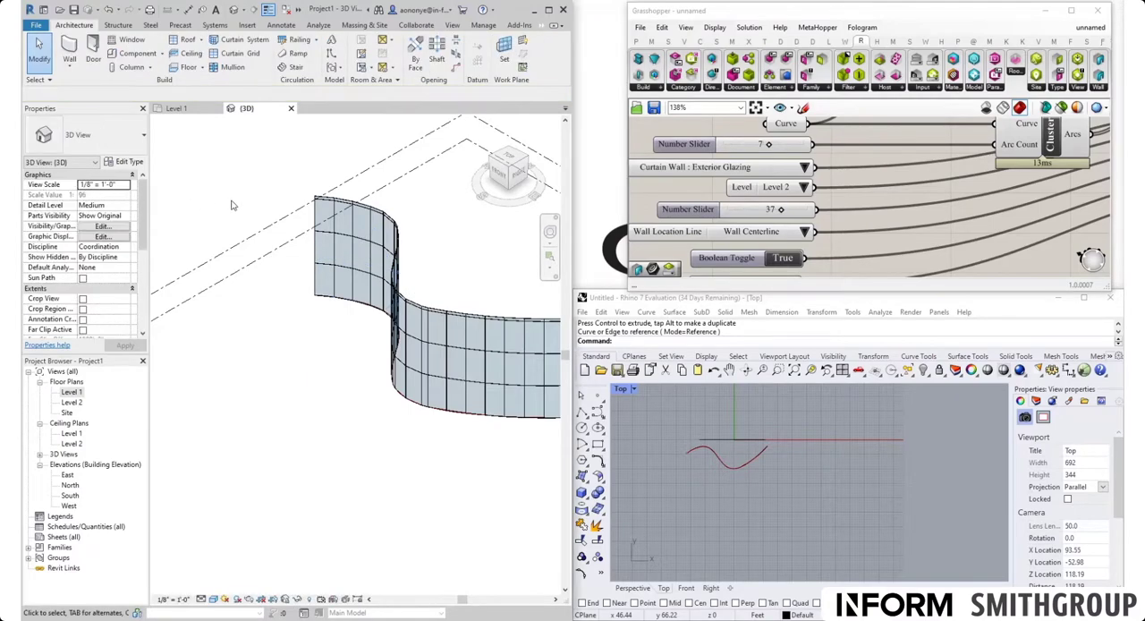
left_click(324, 200)
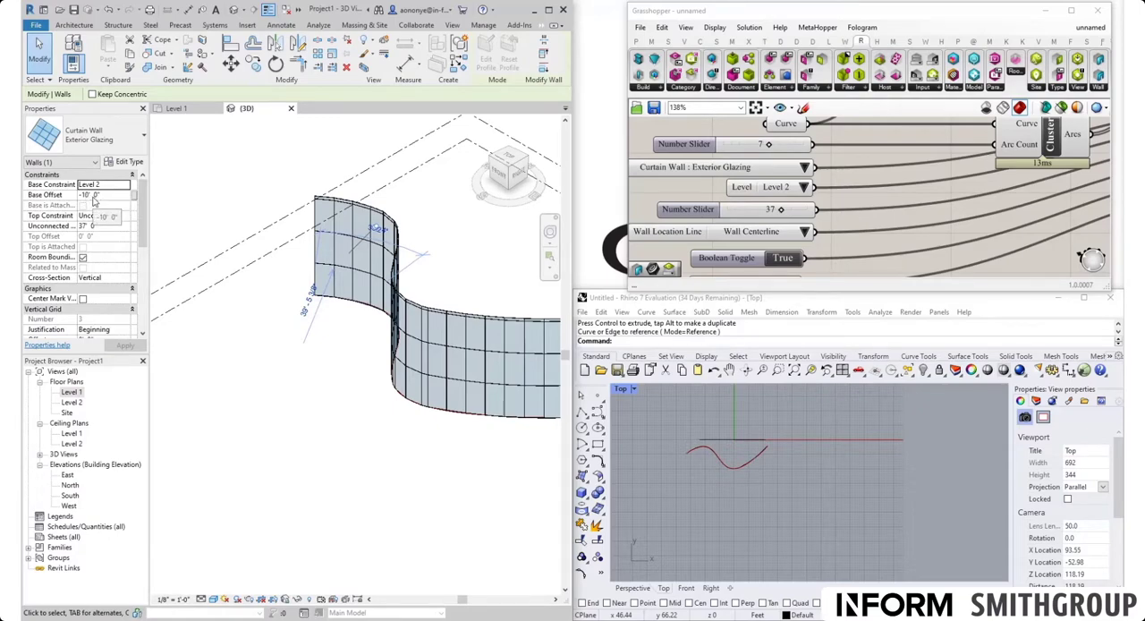
scroll(475, 215, "down", 3)
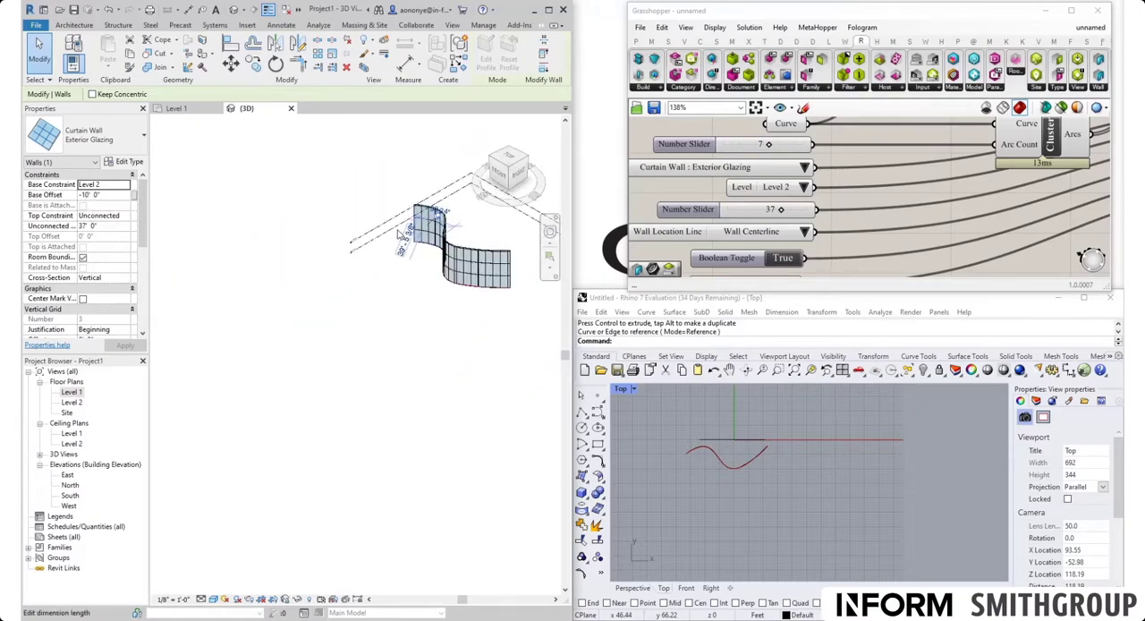
scroll(395, 233, "up", 3)
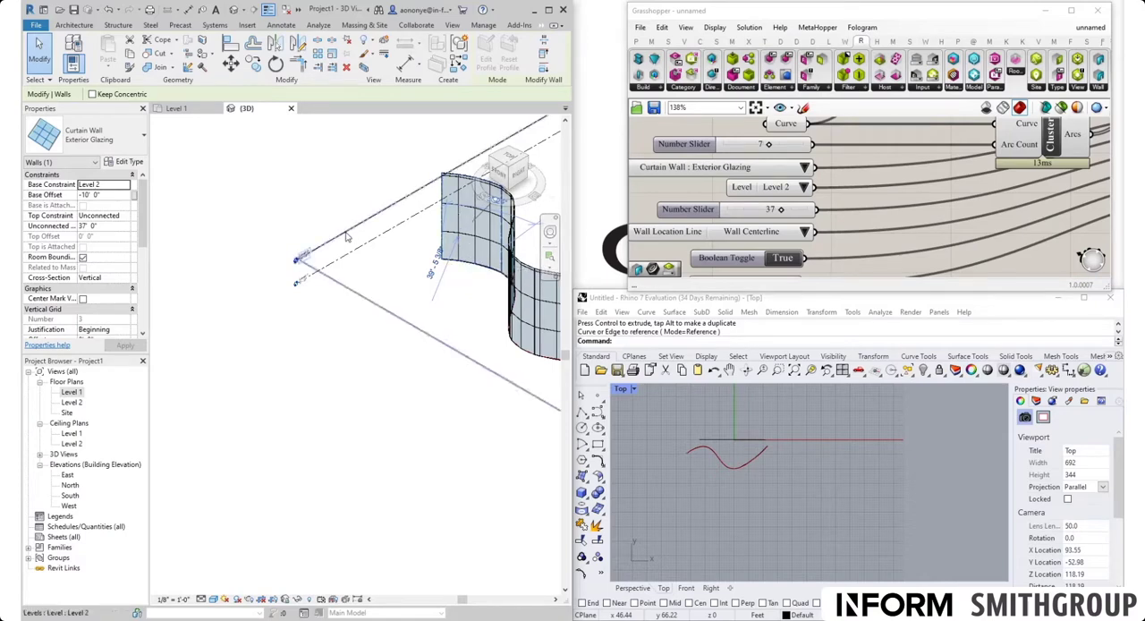
scroll(347, 236, "up", 2)
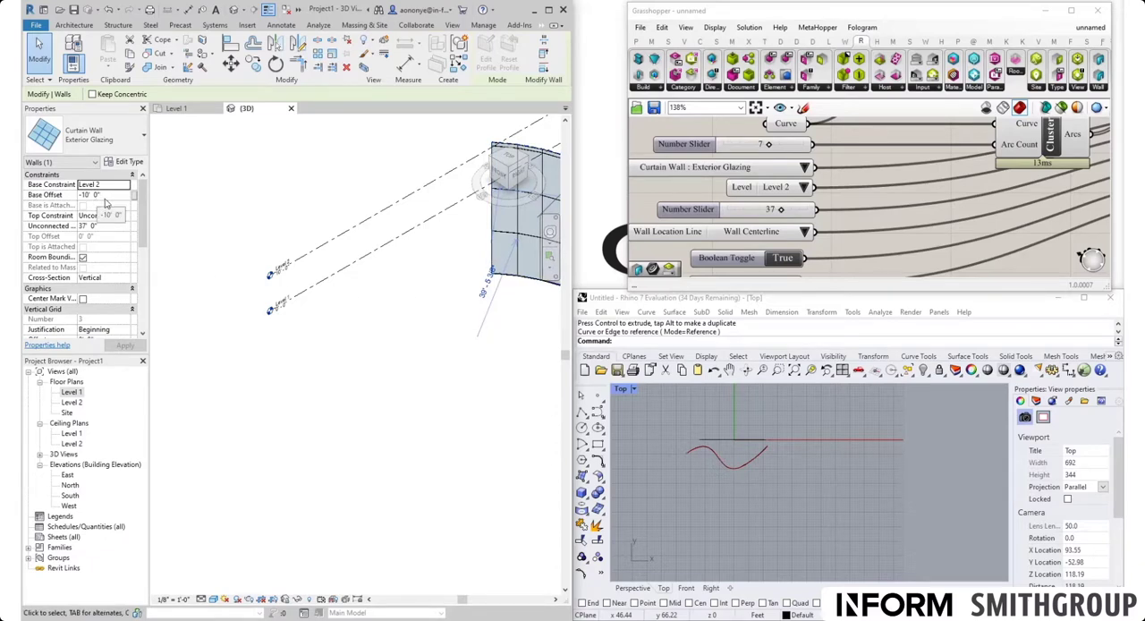
Step: Set the curtain wall's Level input back to Level 1 and check the wall's base constraint and offset in Revit
left_click(805, 190)
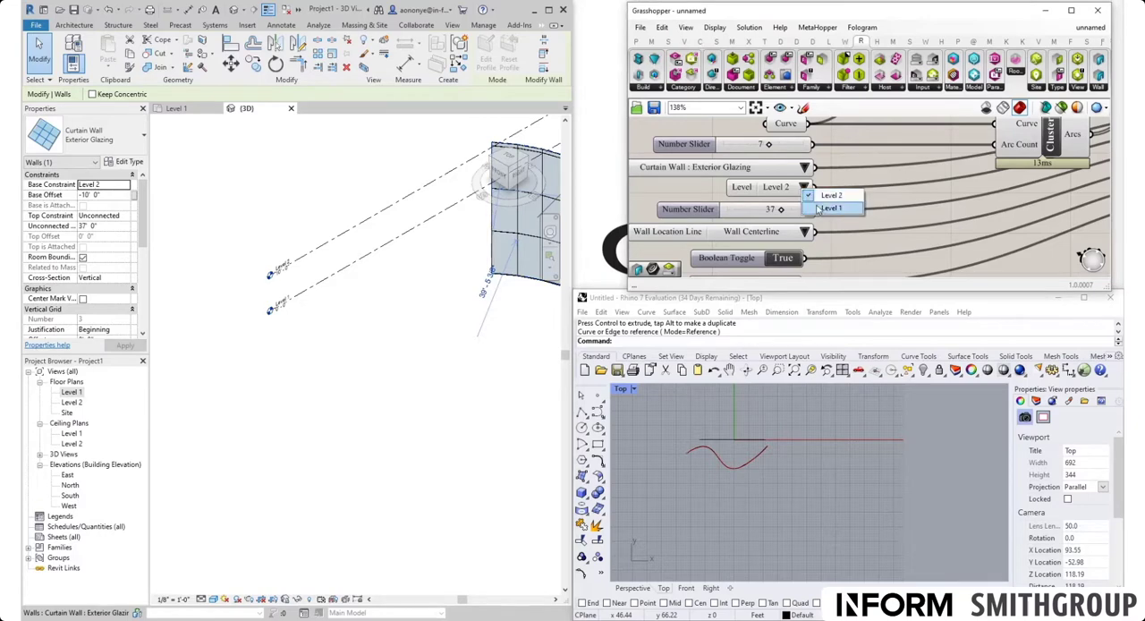
left_click(819, 202)
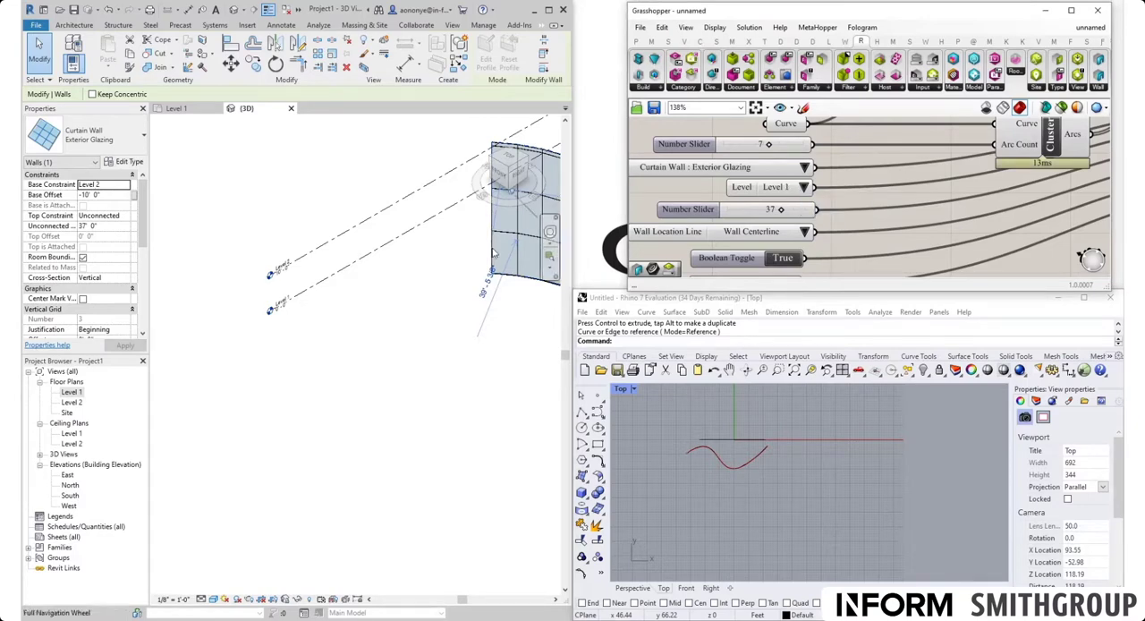
left_click(341, 303)
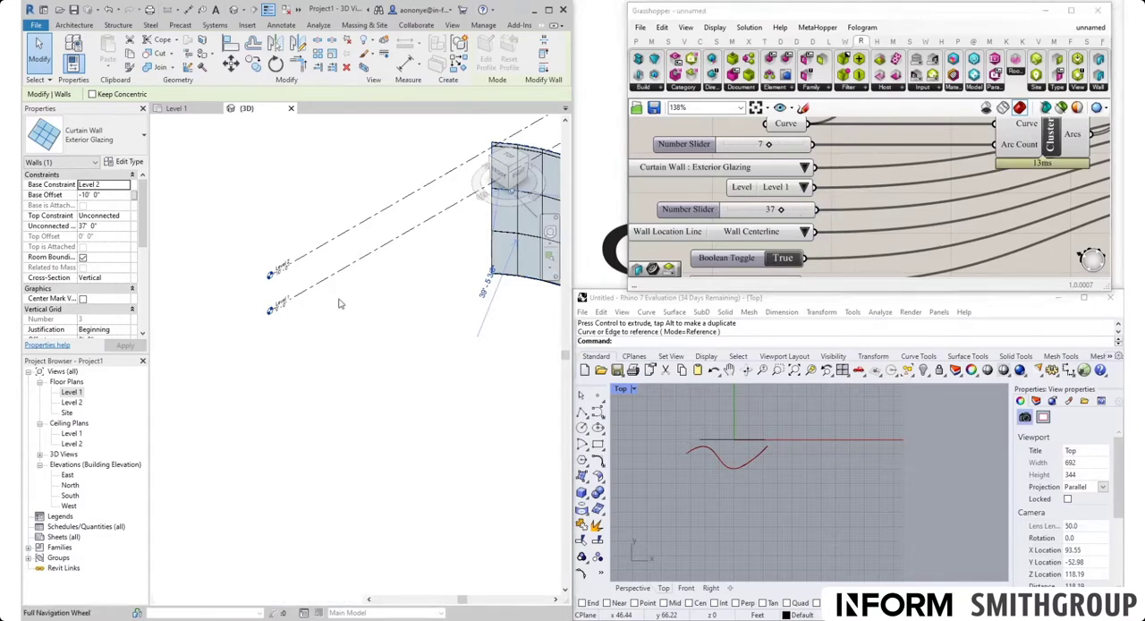
left_click(529, 150)
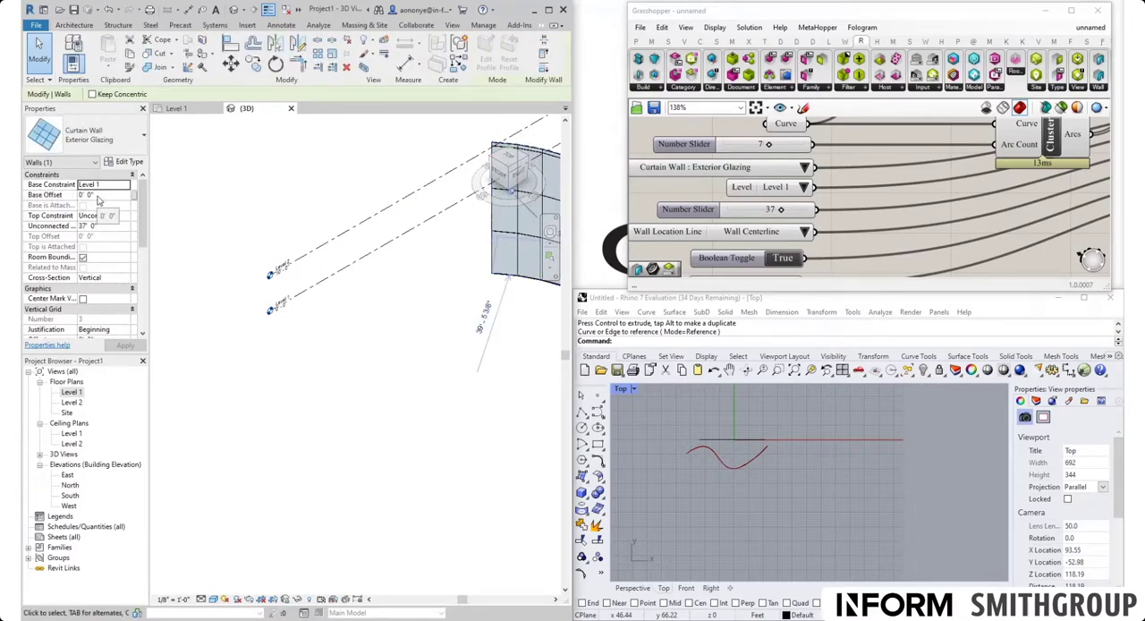
scroll(269, 340, "down", 4)
left_click(464, 331)
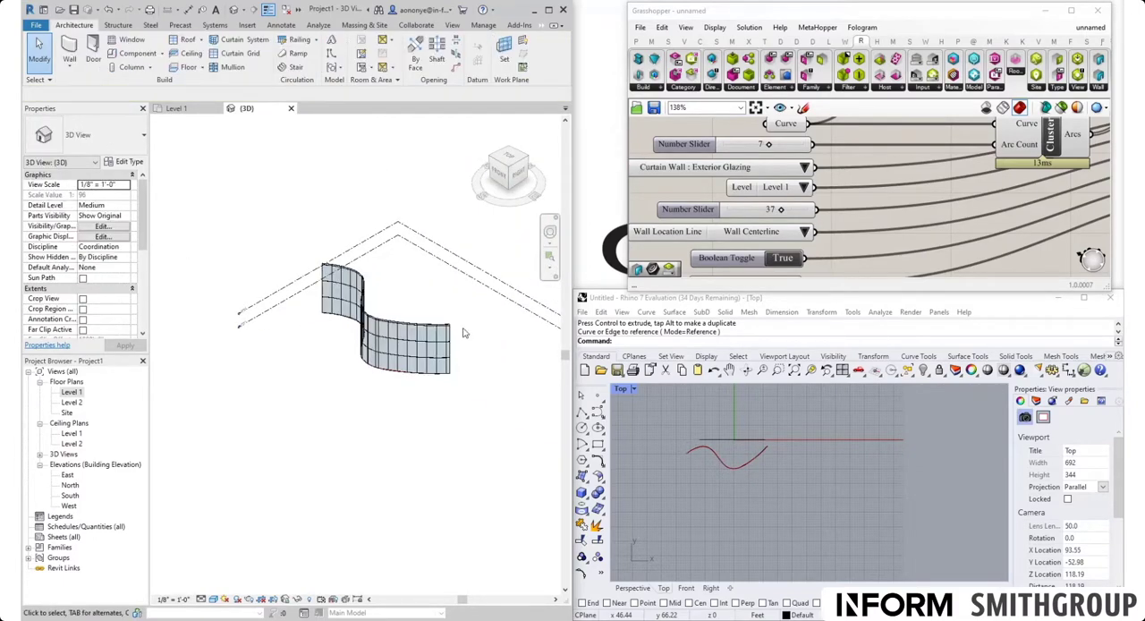
scroll(463, 333, "up", 3)
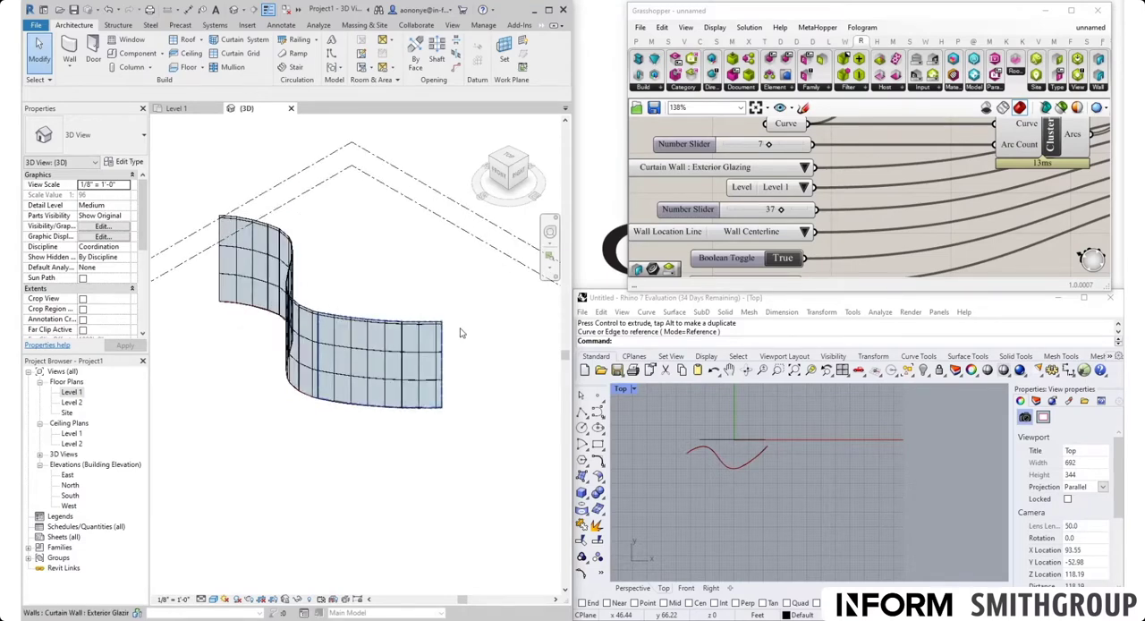